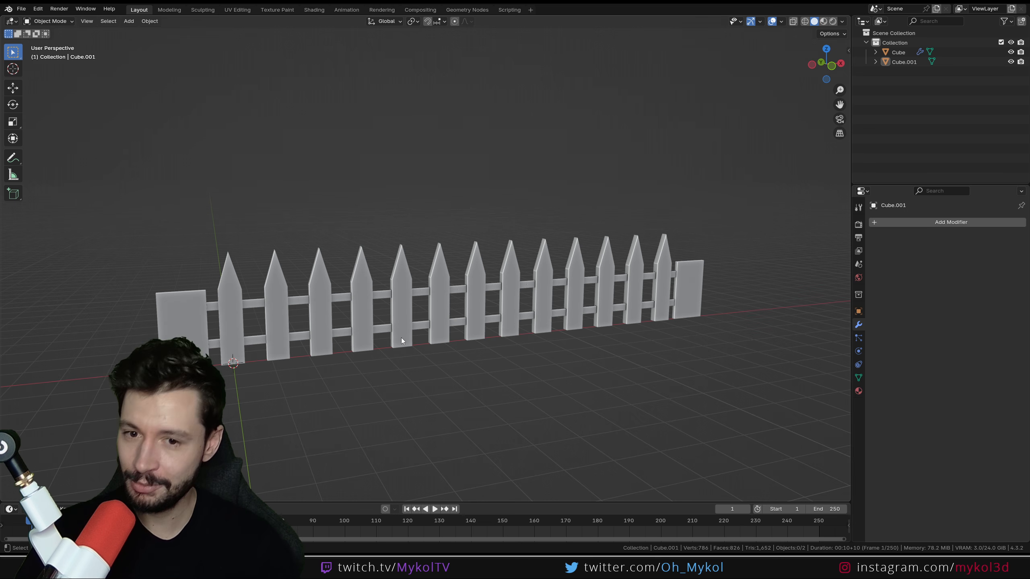
Step: Select the finished picket fence and reduce its Array modifier count to 6
click(401, 338)
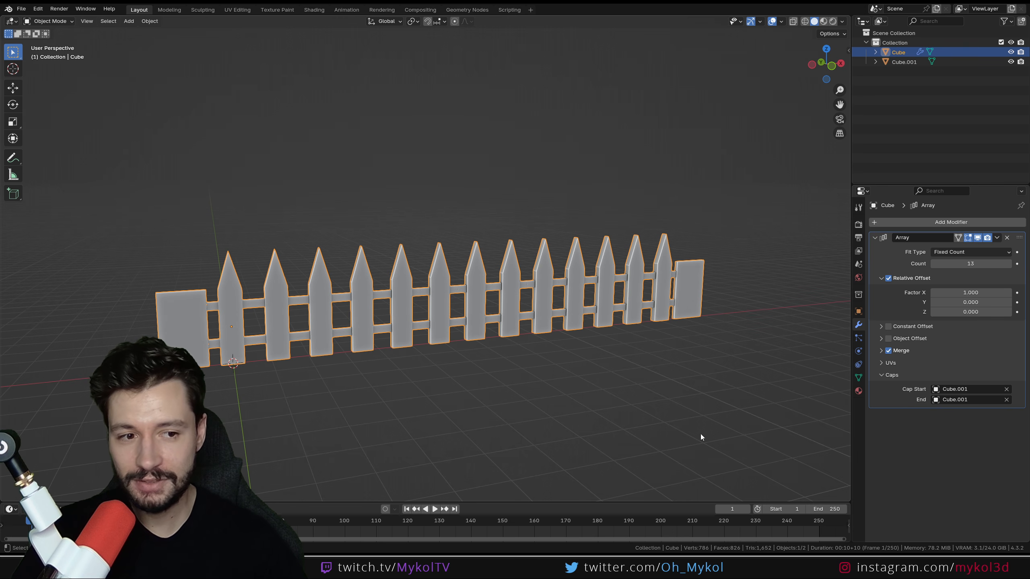
mouse_move(970, 263)
mouse_down()
mouse_move(924, 263)
mouse_move(998, 263)
mouse_move(941, 264)
mouse_move(975, 263)
mouse_up()
scroll(619, 311, down, 3)
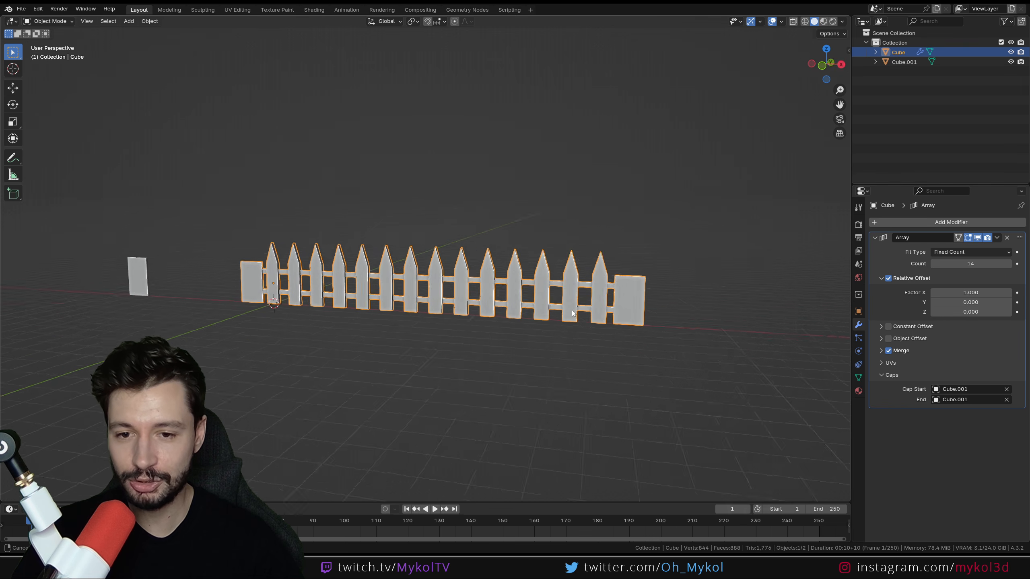
middle_drag(619, 311, 568, 308)
drag(970, 263, 925, 263)
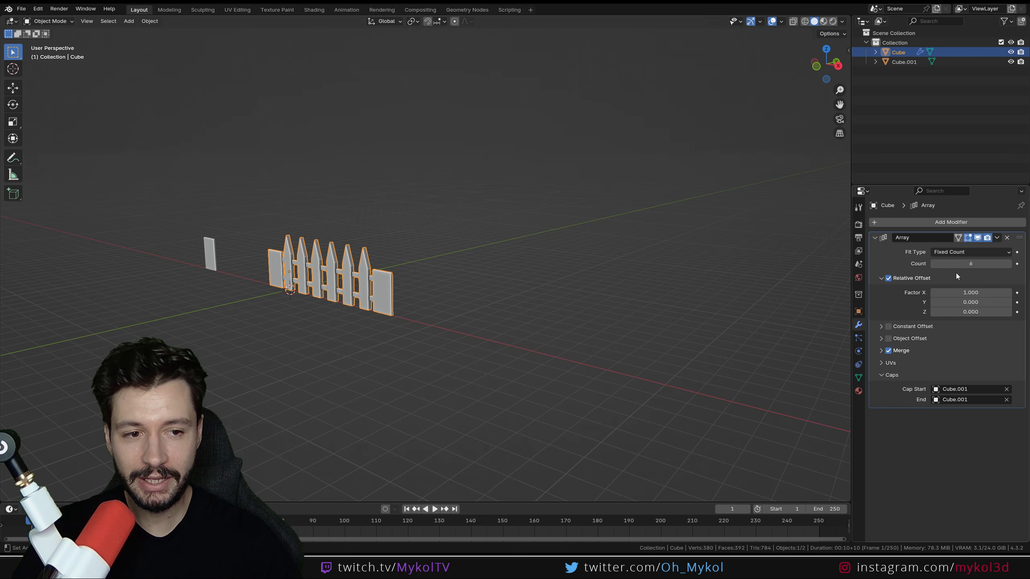
Step: Switch the fence's Array fit type to Fit Length and set the length to 32 m
click(963, 252)
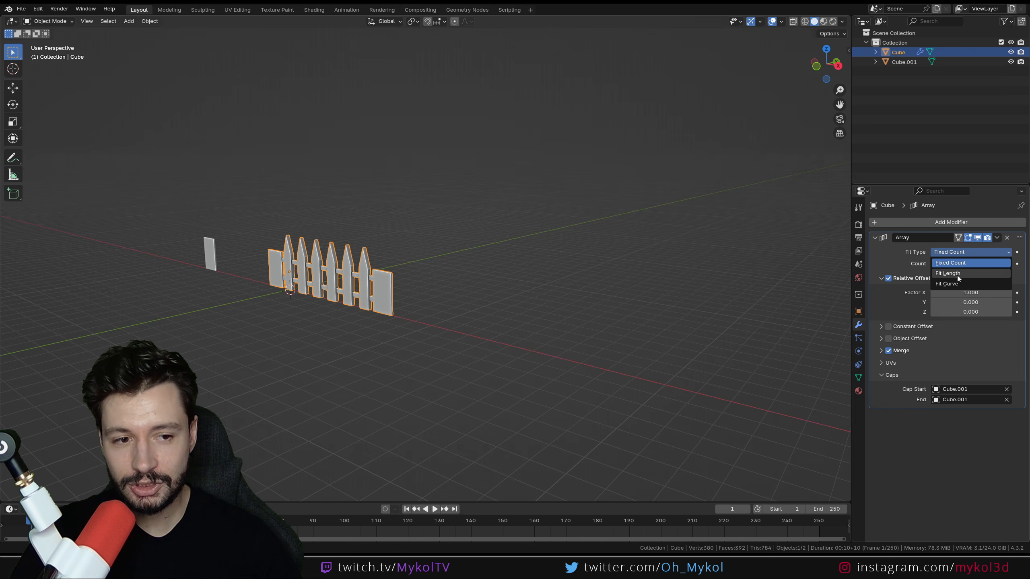
click(955, 273)
mouse_move(970, 264)
mouse_down()
mouse_move(1006, 263)
mouse_move(966, 263)
mouse_up()
middle_drag(793, 282, 534, 344)
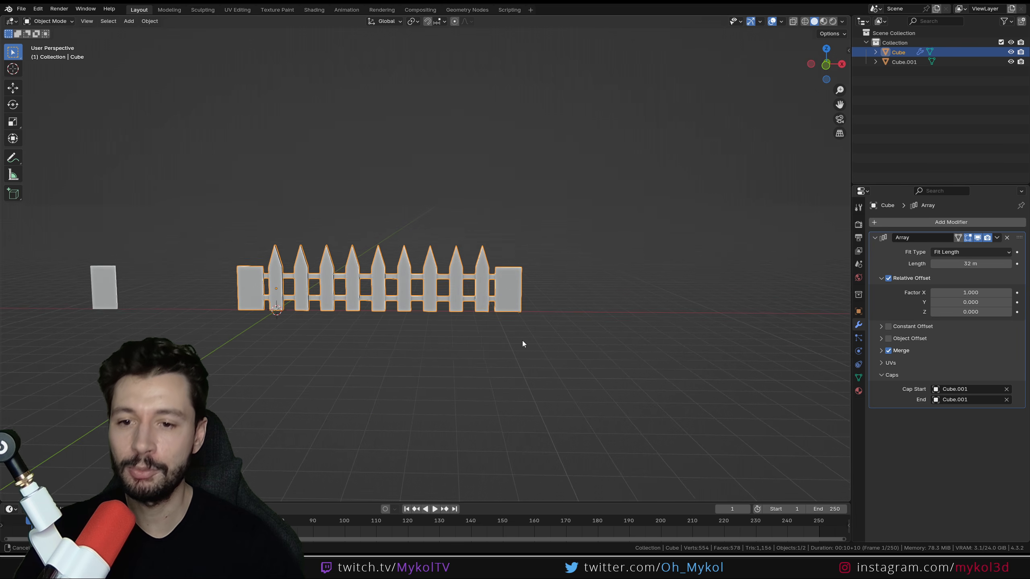
middle_drag(406, 324, 419, 280)
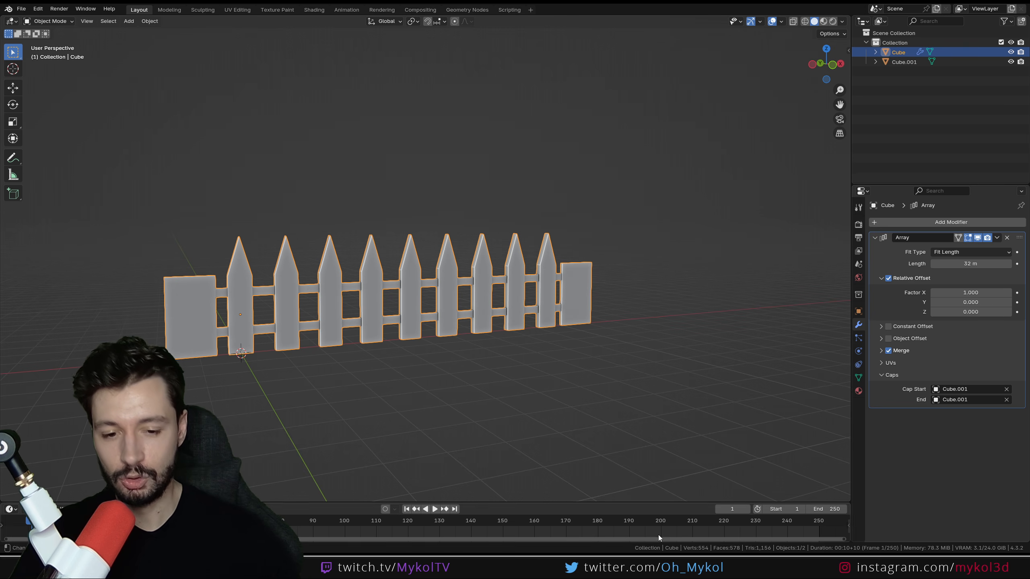
Step: Start a new default scene and enable the Screencast Keys display
key(ctrl+n)
click(554, 526)
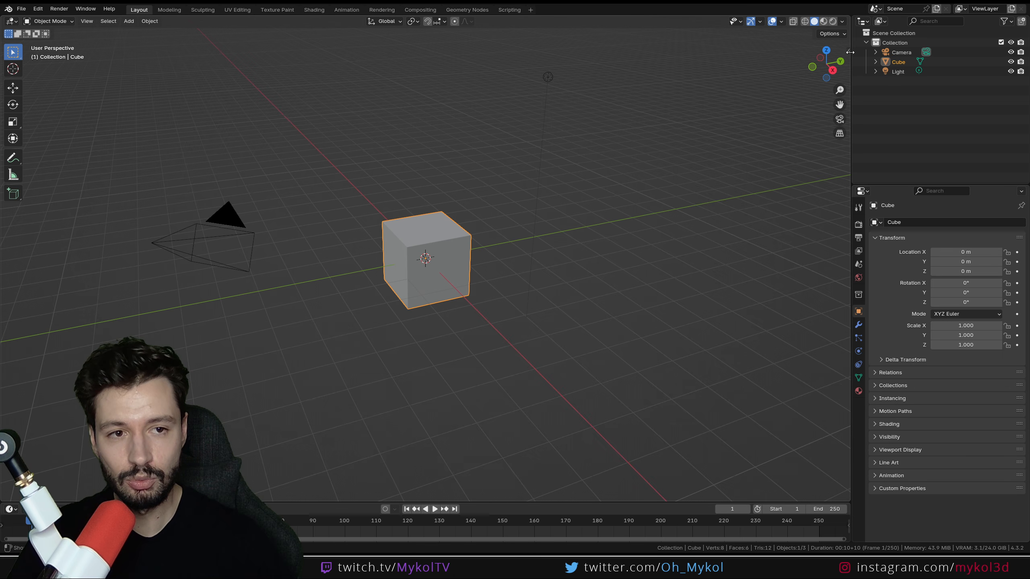
key(n)
click(844, 158)
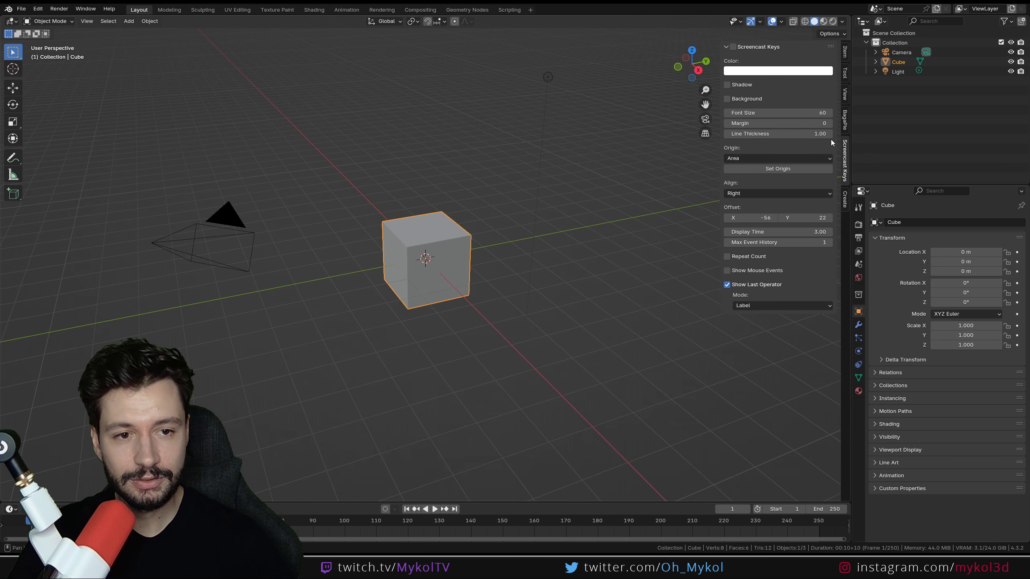
key(n)
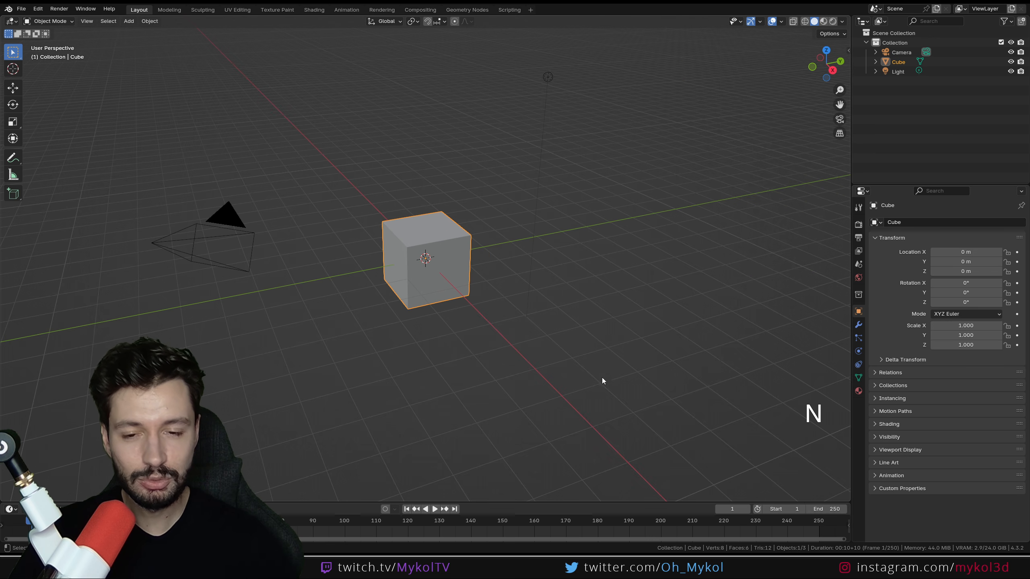
Step: Delete the default cube, camera and light from the scene
drag(692, 407, 151, 50)
key(Delete)
key(Delete)
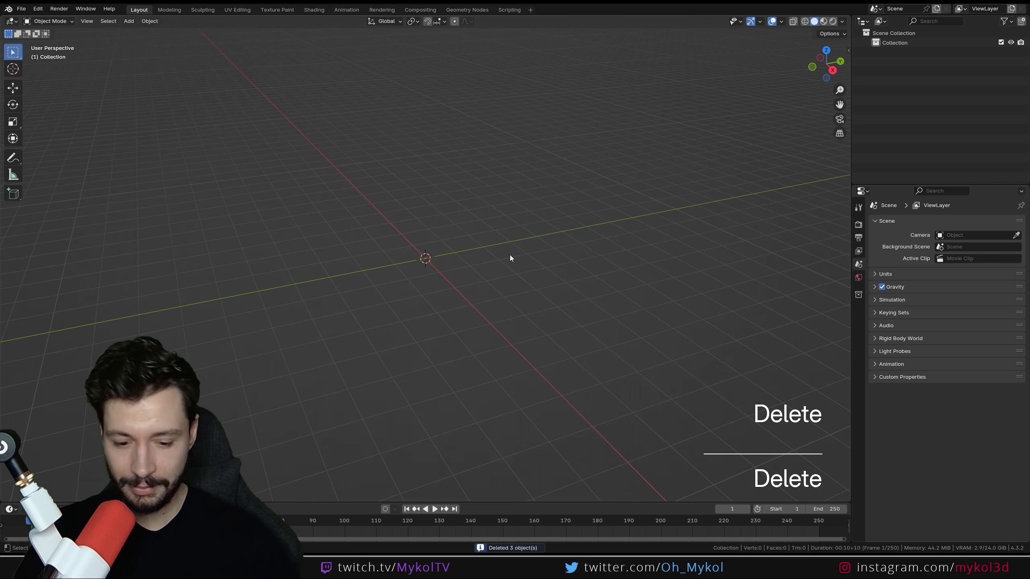
Step: Add a cube and raise it 1 m along Z so that its base rests on the ground line
key(KP_1)
key(shift+a)
mouse_move(502, 269)
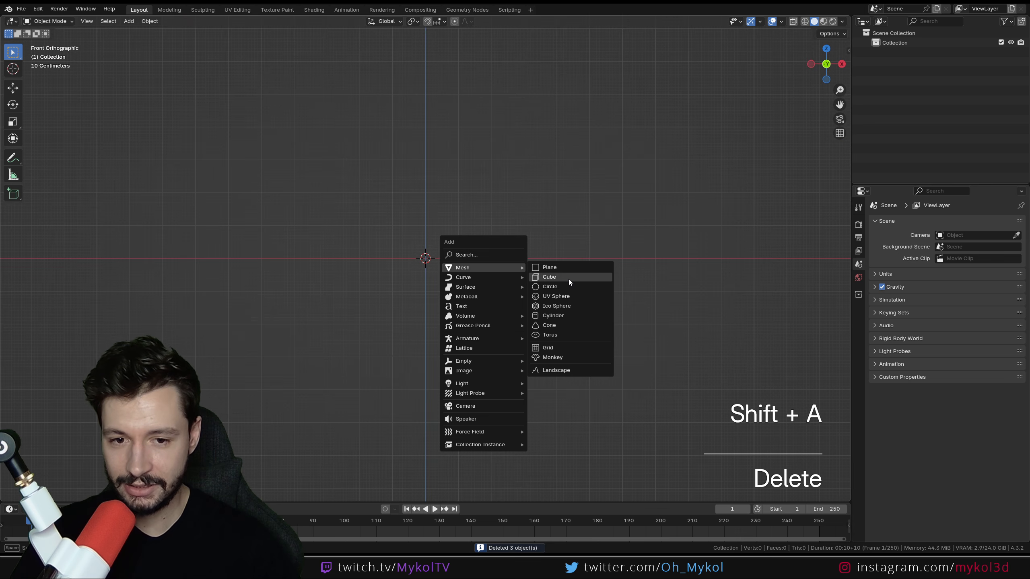
click(569, 279)
scroll(417, 330, up, 4)
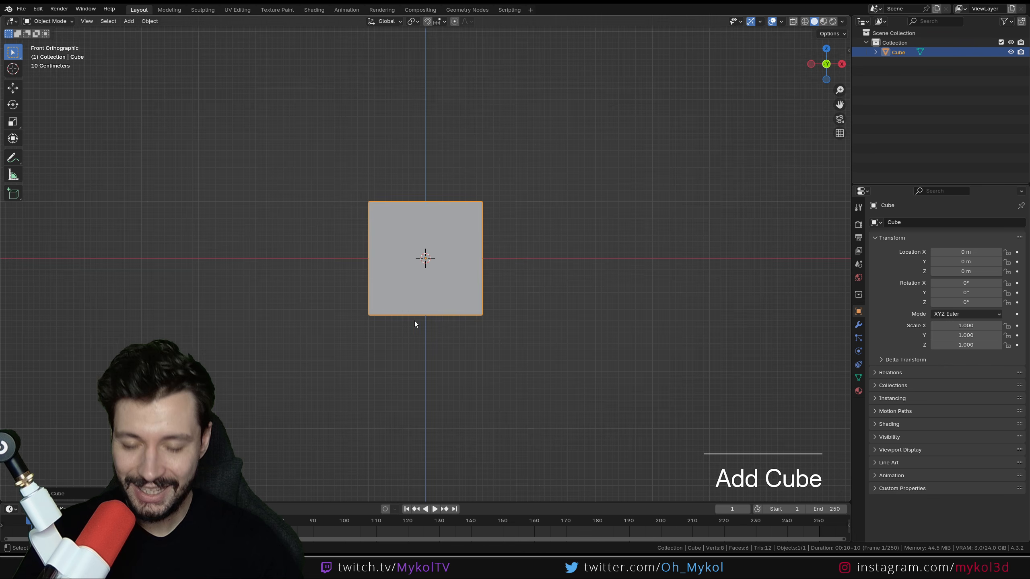
key(g)
key(x)
key(z)
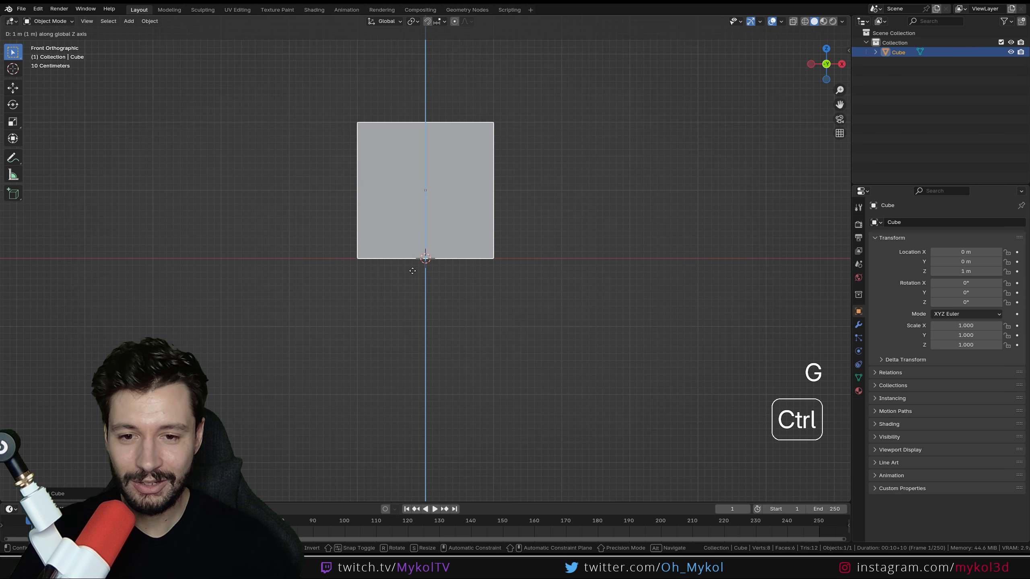
ctrl+click(425, 284)
Step: Scale the cube to 0.1 along Y and 0.3 along X to form an upright board
middle_drag(424, 284, 533, 325)
scroll(479, 275, down, 5)
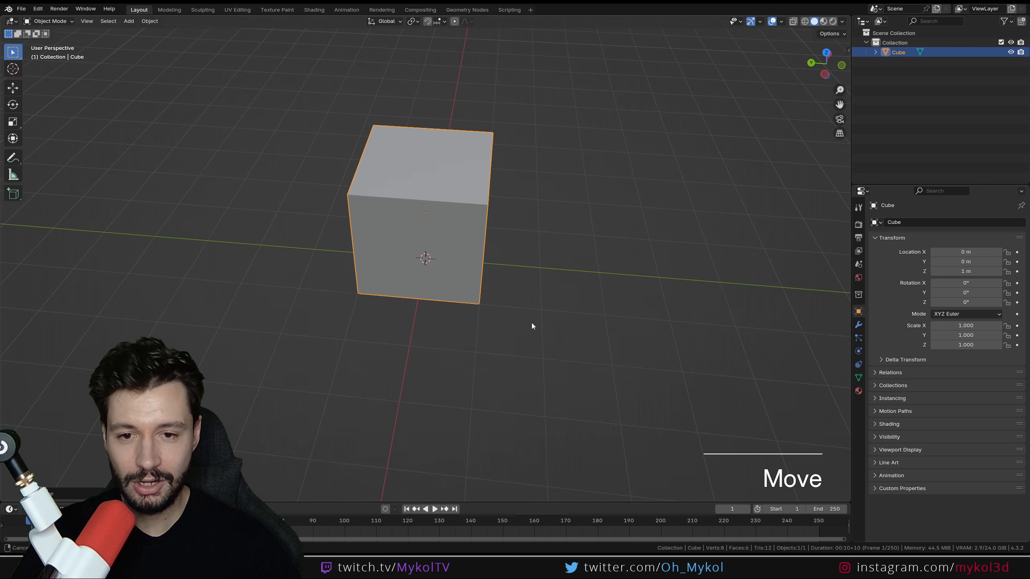
key(s)
key(y)
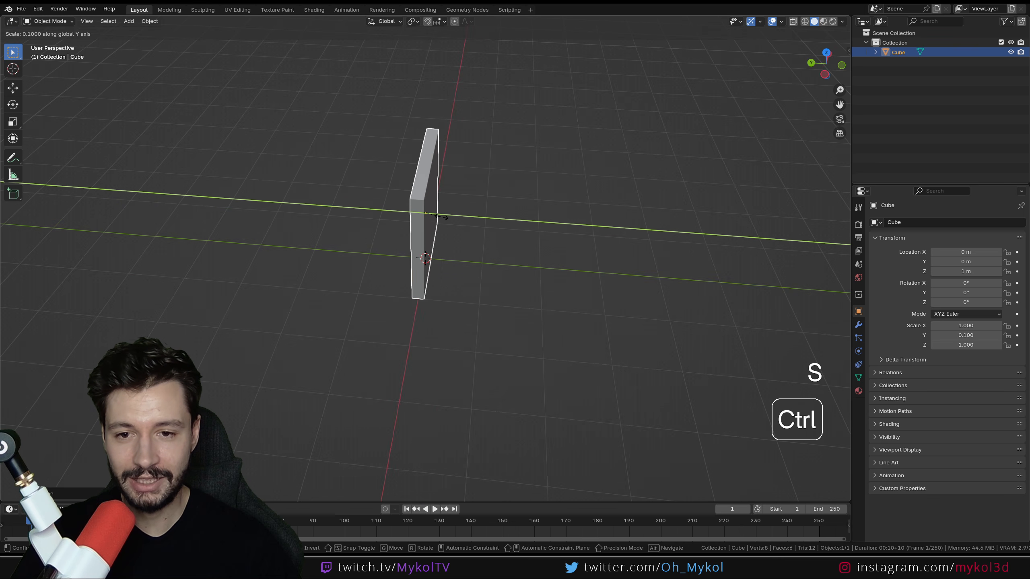
ctrl+click(446, 252)
middle_drag(446, 252, 597, 247)
key(s)
key(x)
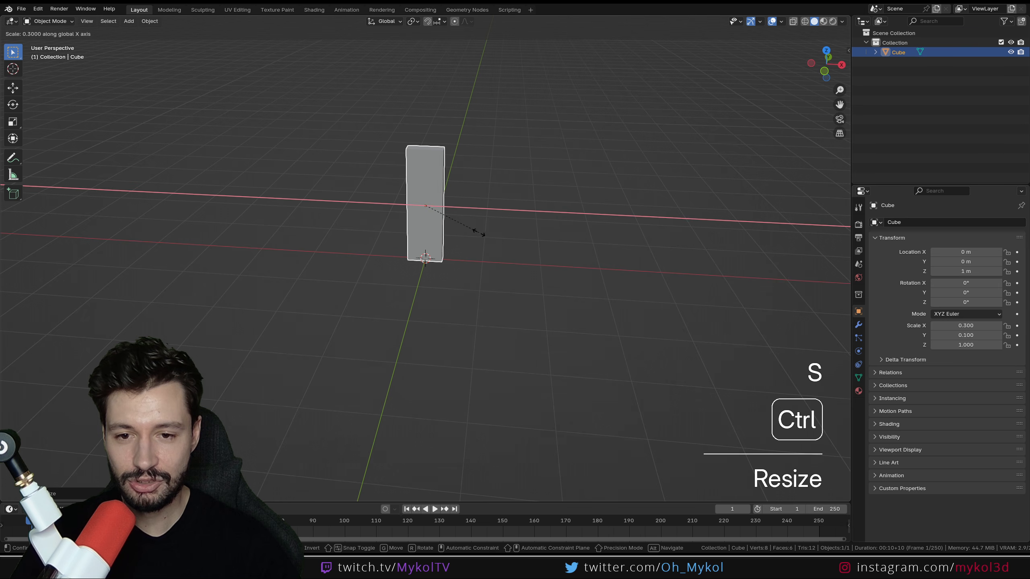
ctrl+click(466, 231)
Step: Thin the board further along Y to a scale of about 0.046
middle_drag(477, 247, 476, 269)
scroll(417, 253, up, 3)
key(s)
key(y)
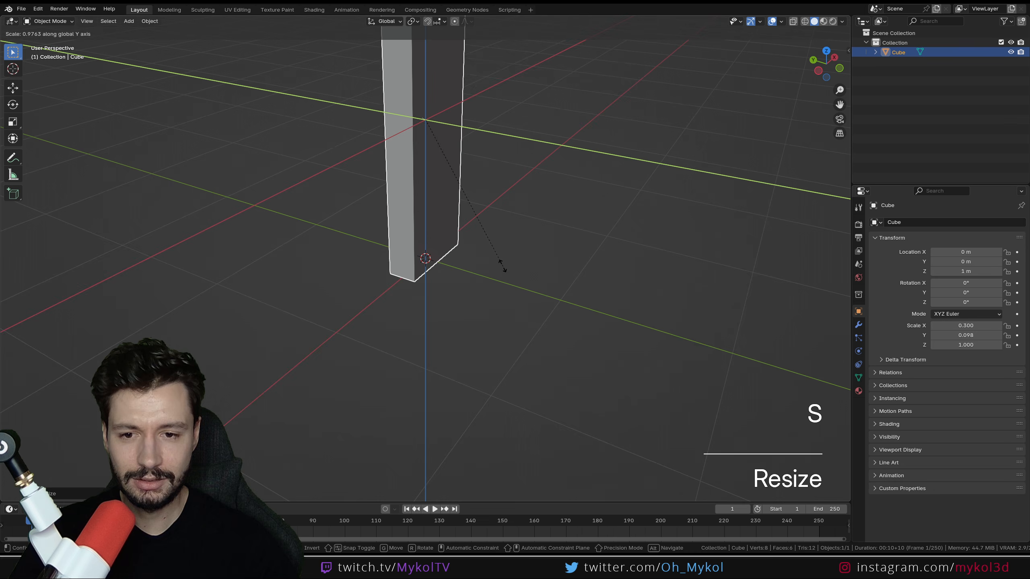
click(443, 195)
scroll(431, 303, down, 3)
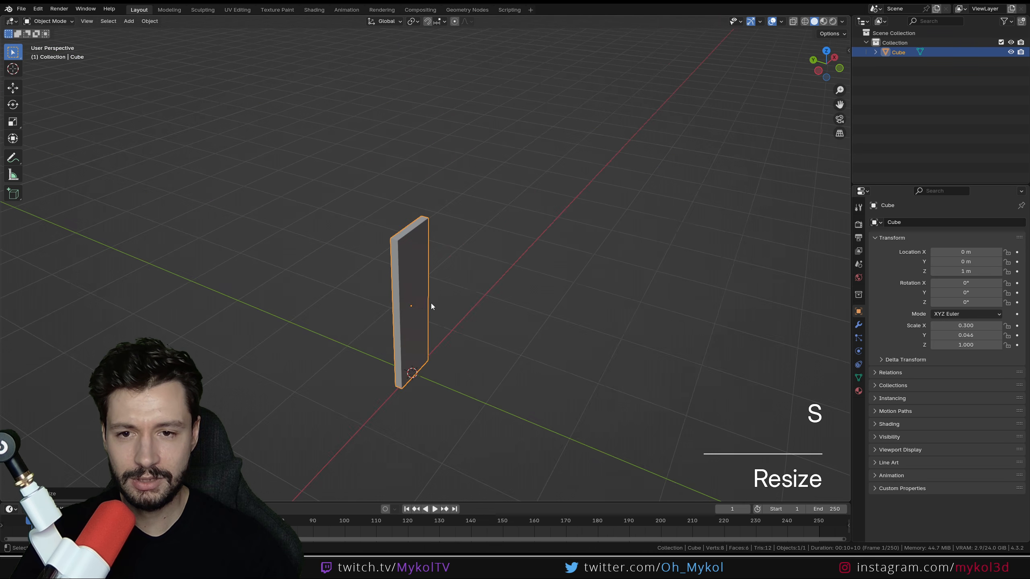
Step: Enter Edit Mode on the board and add one centred vertical loop cut without sliding it
middle_drag(431, 303, 367, 271)
key(Tab)
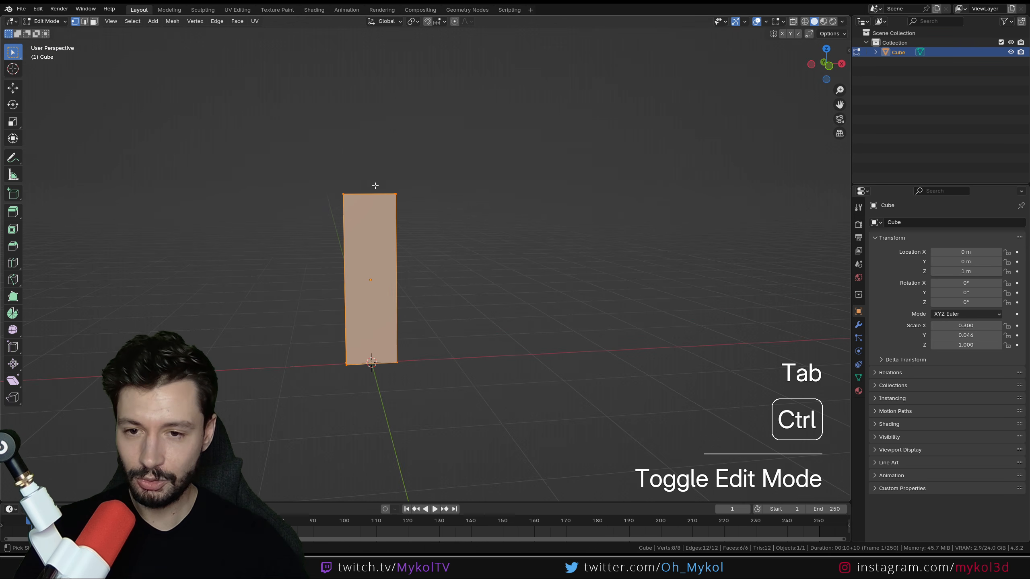
key(ctrl+r)
click(355, 221)
key(Escape)
Step: Raise the board's top centre edge along Z to shape a pointed picket tip
middle_drag(354, 221, 411, 268)
click(85, 21)
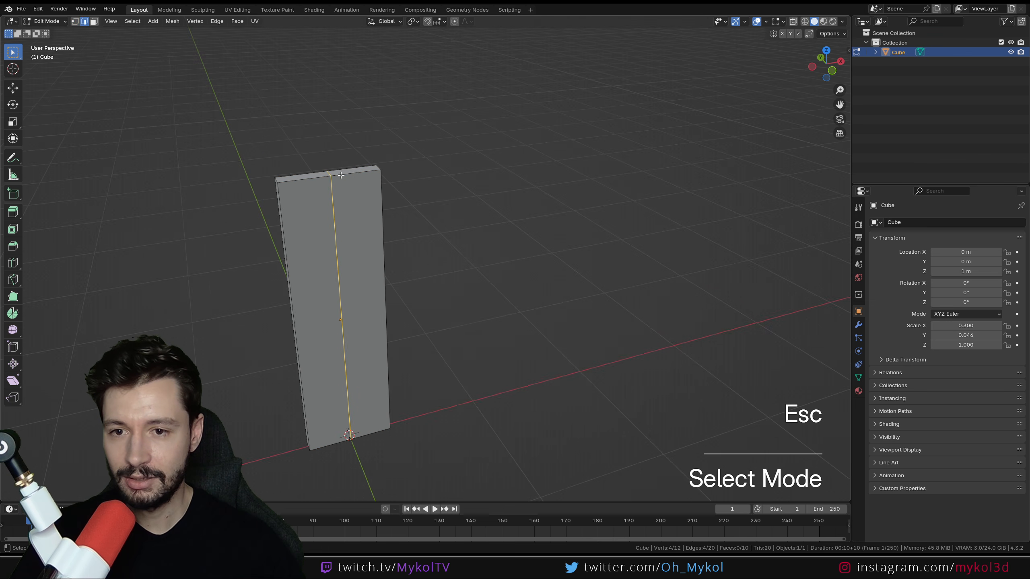
click(328, 172)
scroll(328, 172, down, 2)
key(g)
key(z)
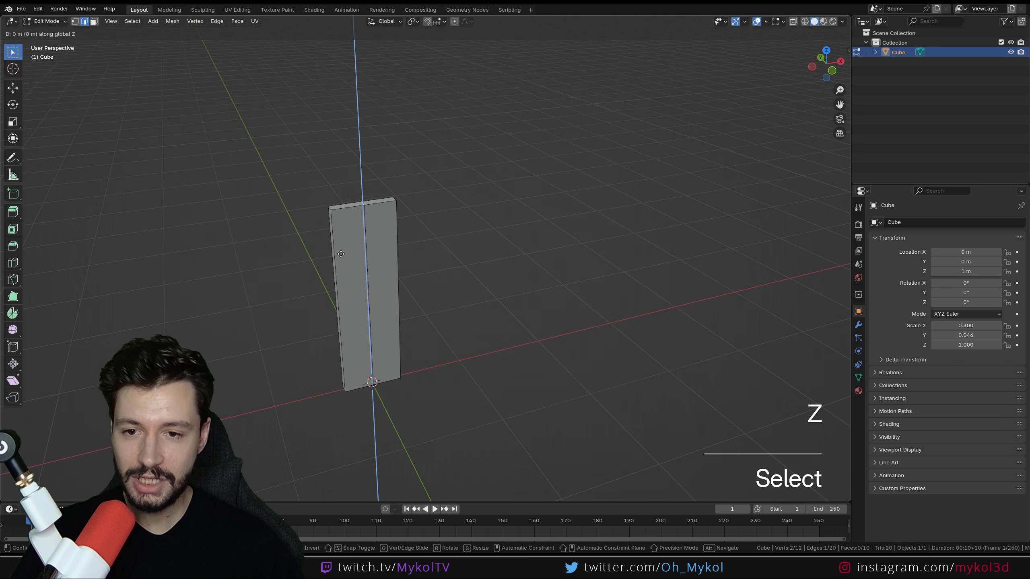
click(351, 188)
Step: Add two evenly spaced loop cuts across the picket without sliding them
middle_drag(351, 187, 402, 248)
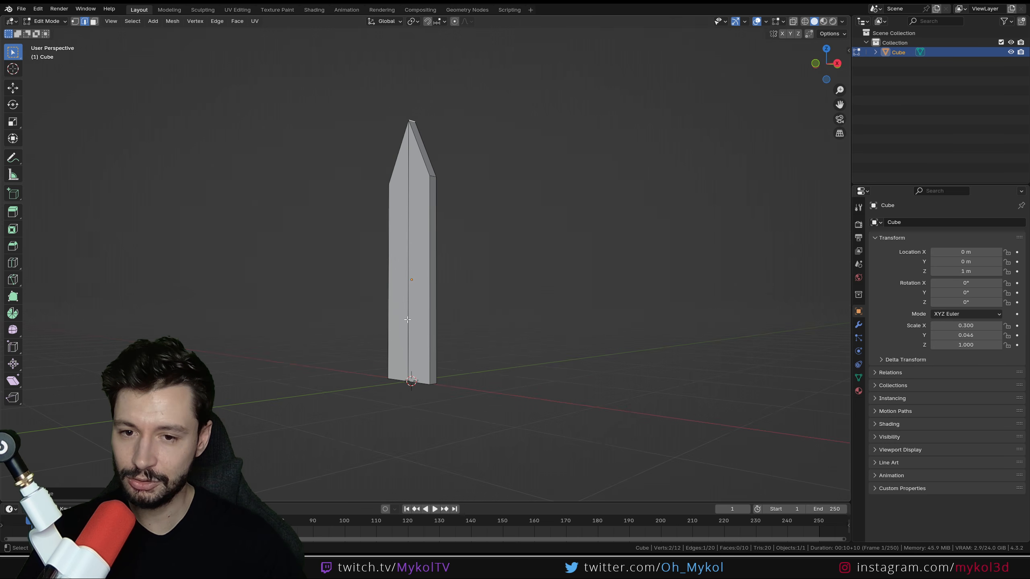
middle_drag(407, 320, 419, 311)
key(ctrl+r)
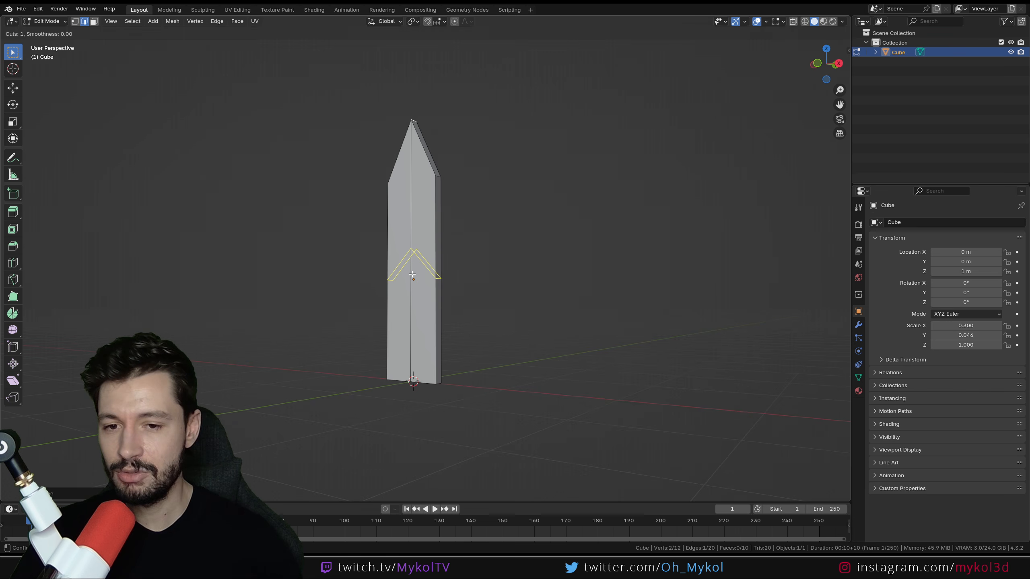
scroll(412, 274, up, 1)
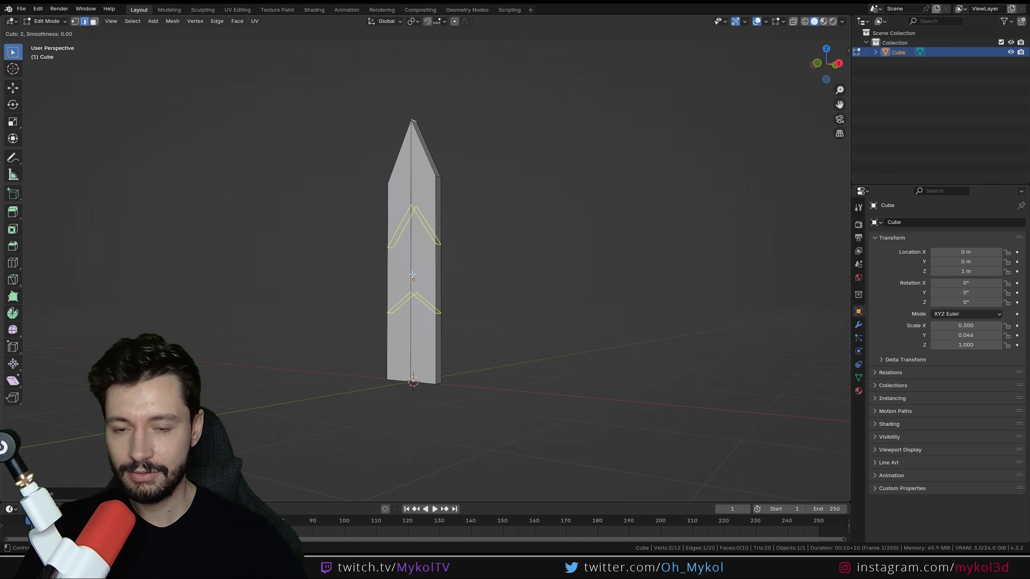
click(412, 275)
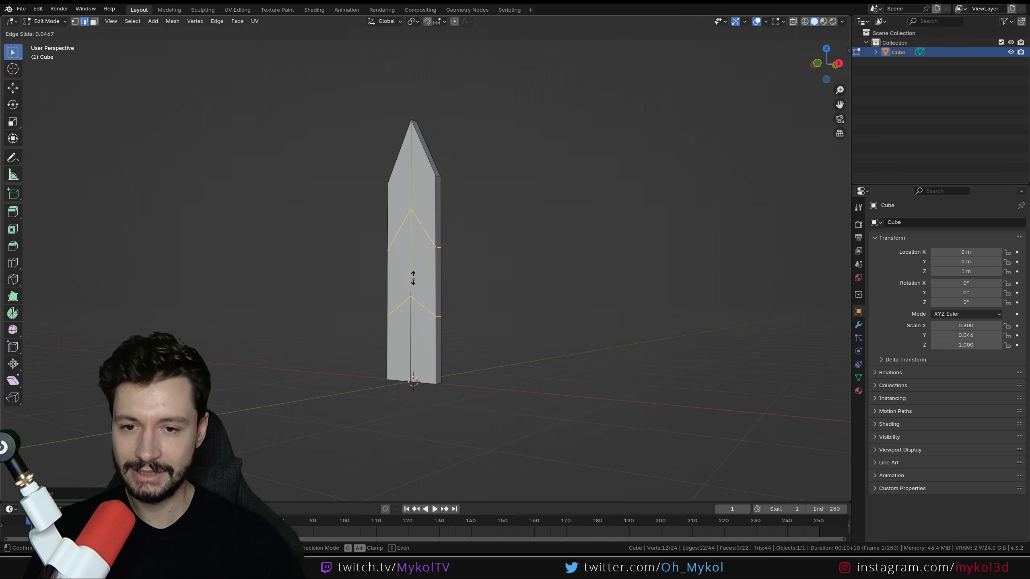
key(Escape)
Step: Try to flatten both crosswise loops together by scaling them to 0 along Z, and undo the scaling
key(KP_1)
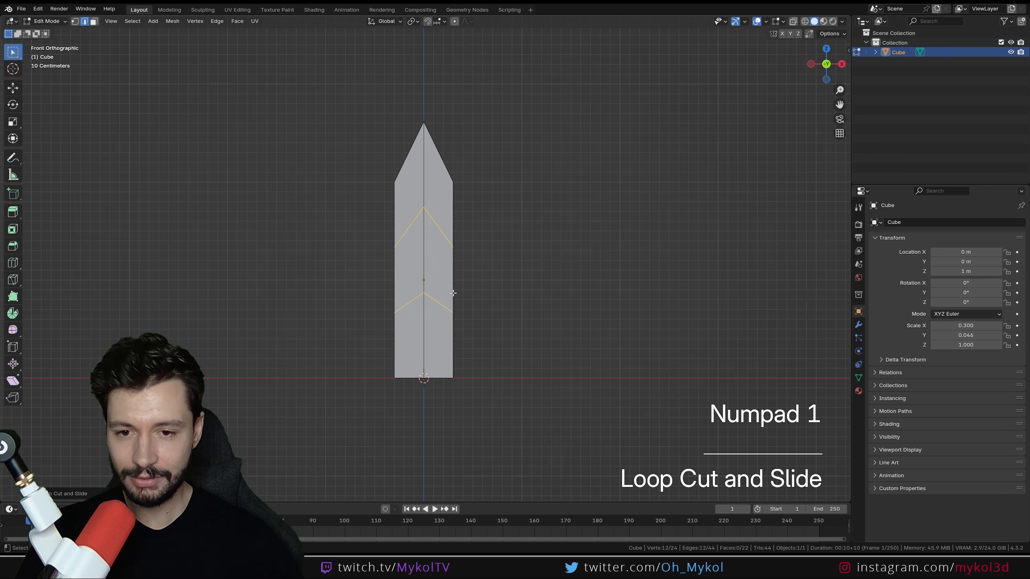
key(s)
key(z)
key(KP_0)
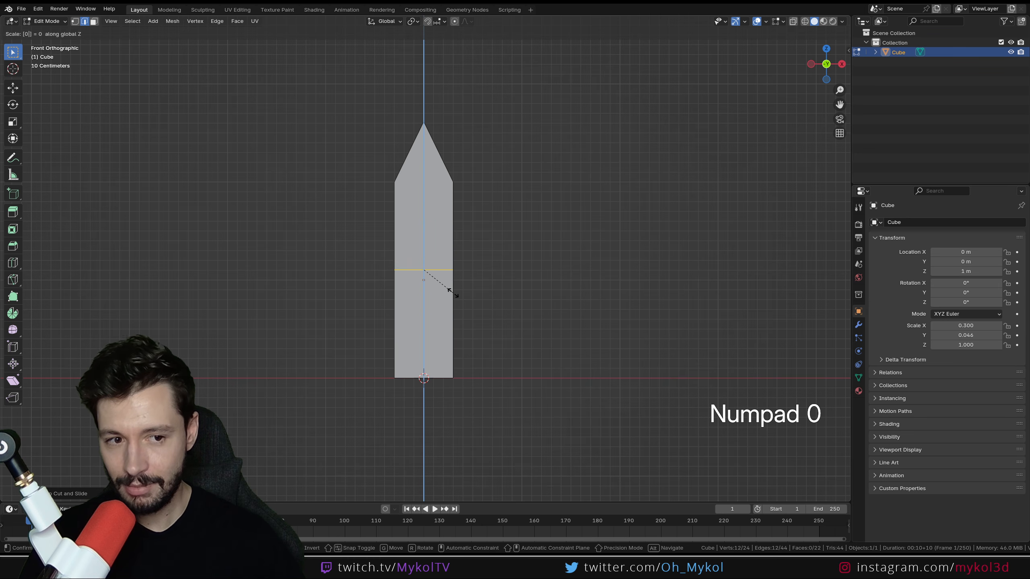
key(KP_Enter)
middle_drag(450, 292, 513, 285)
key(ctrl+z)
Step: Show the picket in wireframe from the front and flatten only the upper loop by scaling it to 0 along Z
key(KP_1)
key(z)
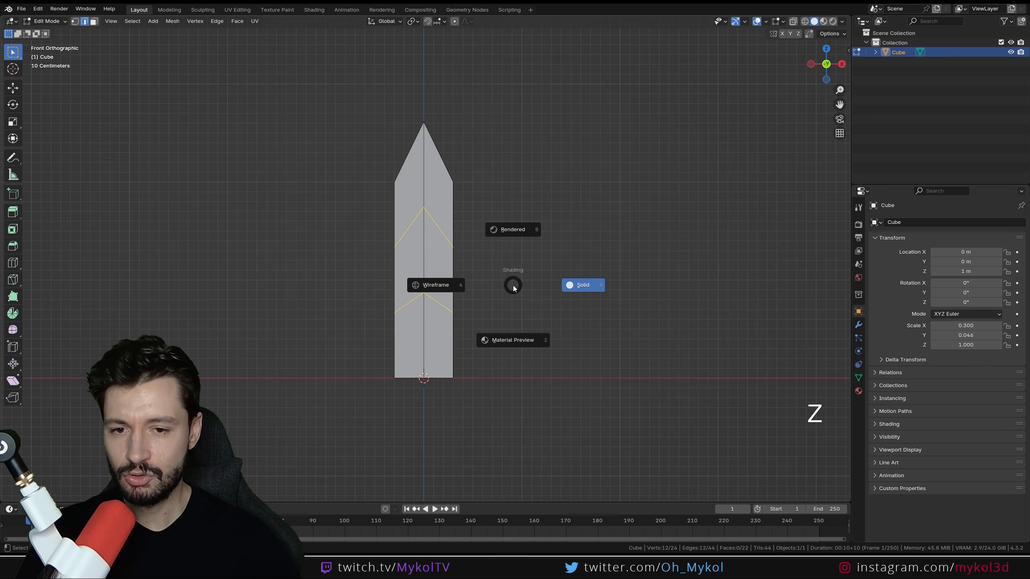
click(425, 289)
drag(488, 262, 329, 200)
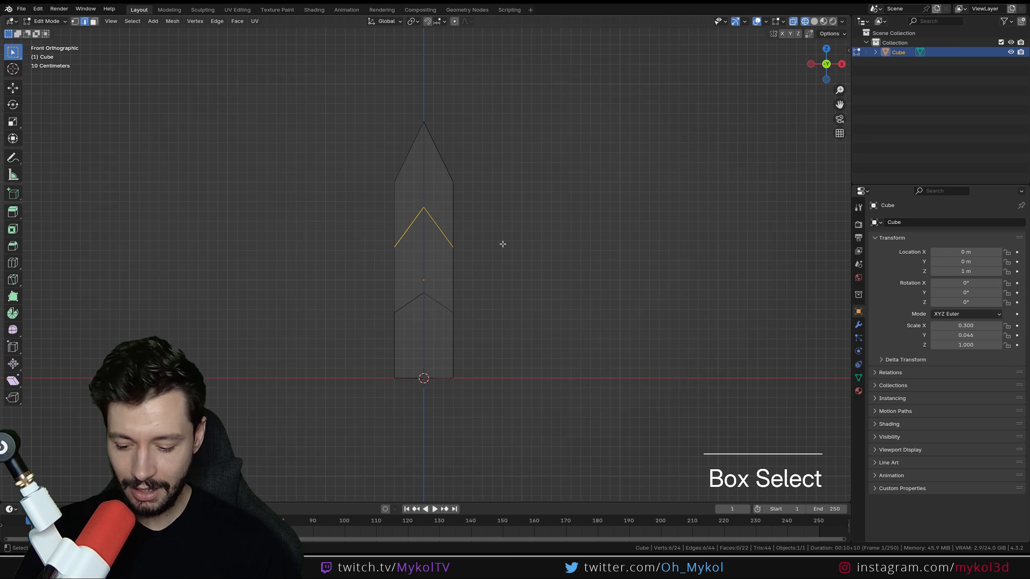
key(s)
key(z)
key(KP_0)
key(KP_Enter)
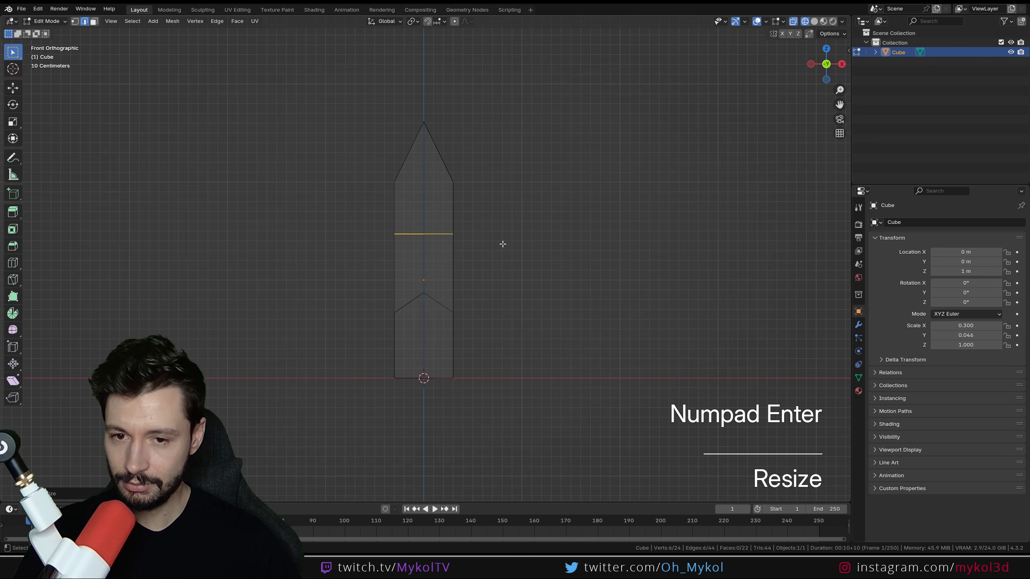
Step: Flatten the lower crosswise loop by scaling it to 0 along Z
drag(492, 330, 330, 279)
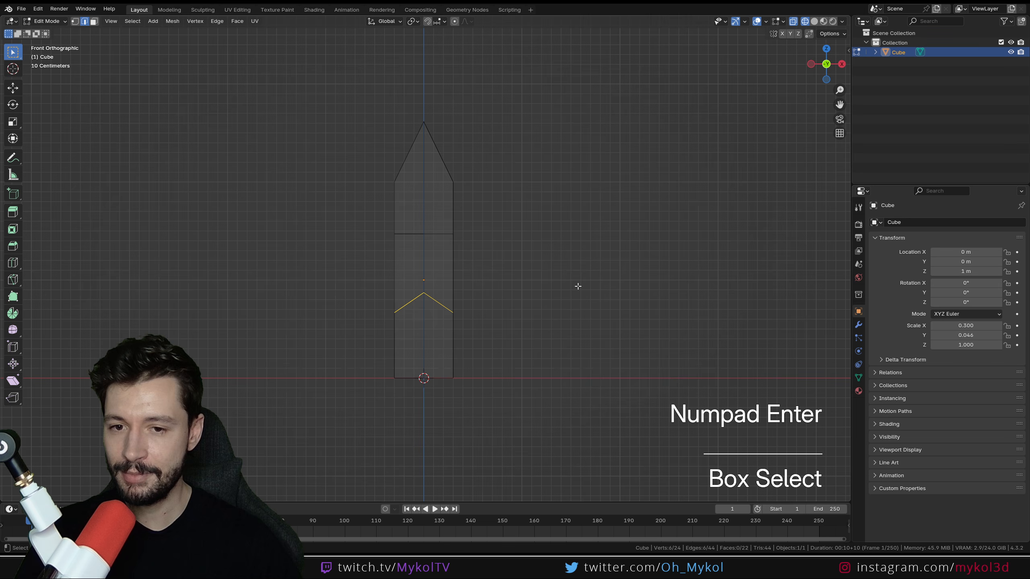
key(s)
key(z)
key(KP_0)
key(KP_Enter)
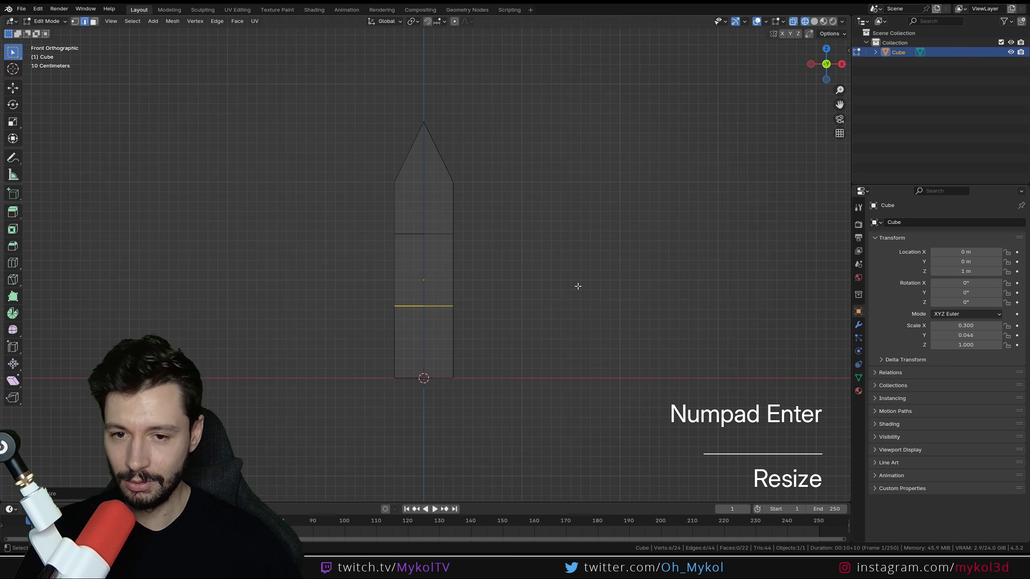
Step: Select the picket's upper crosswise loop in front view and move it up close to the base of the tip
mouse_move(561, 279)
middle_down()
mouse_move(542, 271)
mouse_move(572, 271)
middle_up()
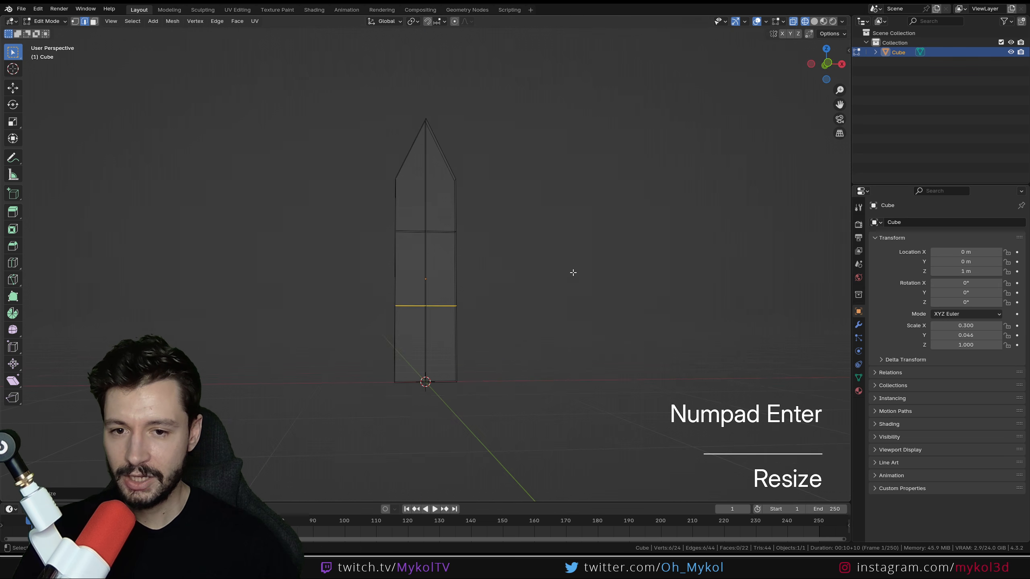
key(KP_1)
drag(466, 244, 310, 224)
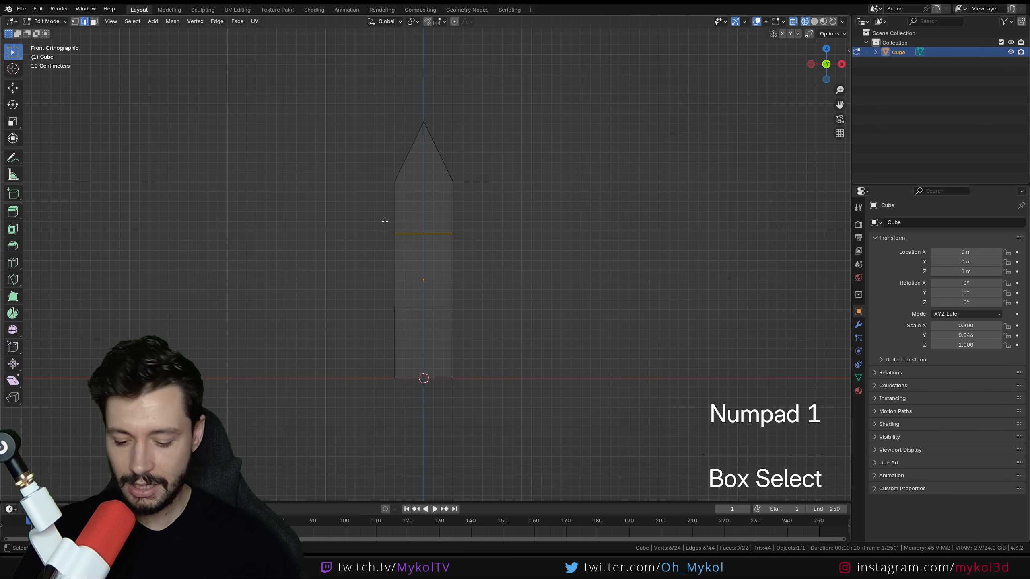
key(g)
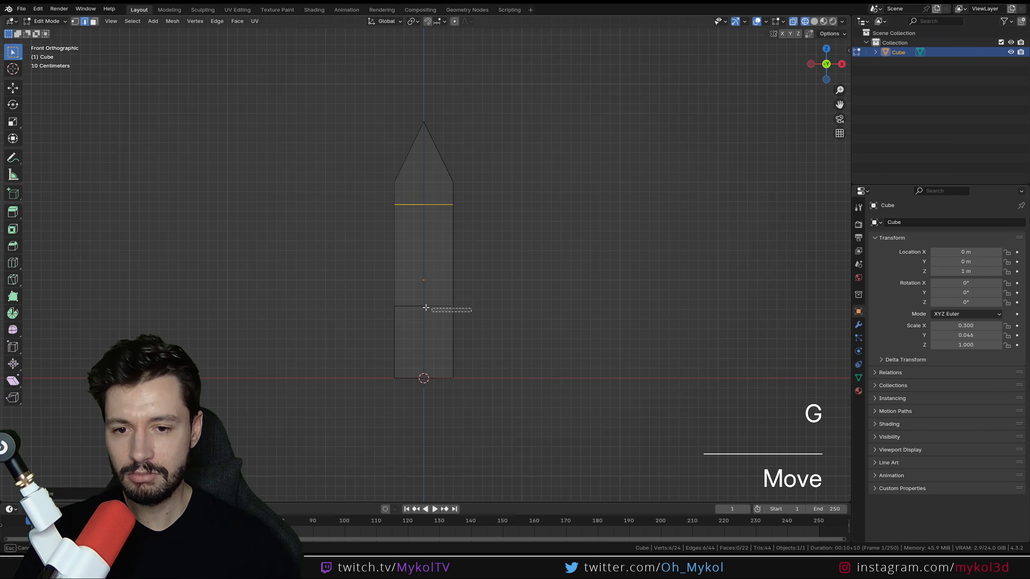
Step: Select the picket's lower crosswise loop in front view and move it down along Z close to the base
drag(425, 307, 351, 262)
key(g)
key(z)
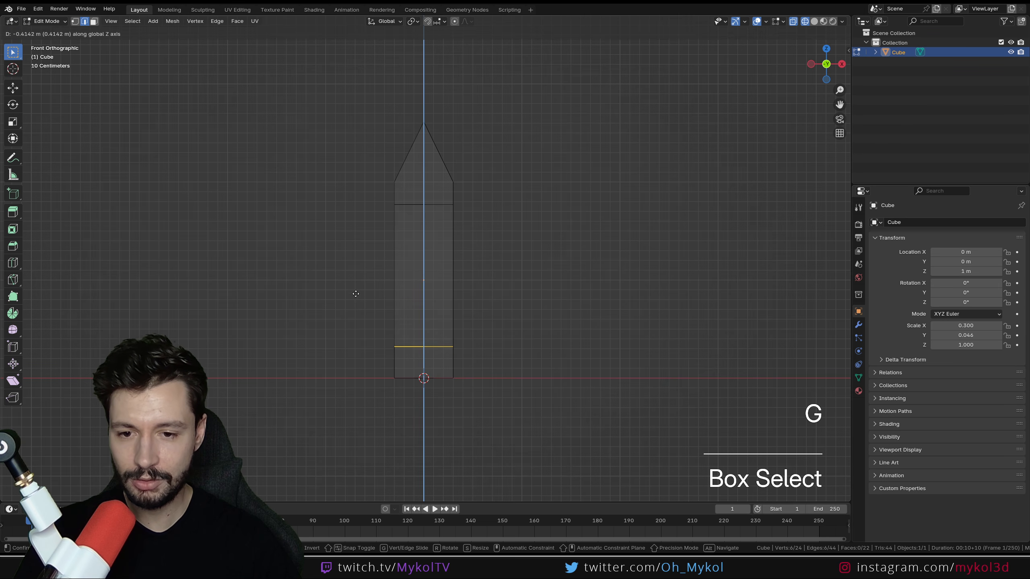
click(357, 298)
Step: Add two evenly spaced horizontal loop cuts between the upper and lower crosswise loops
key(ctrl+r)
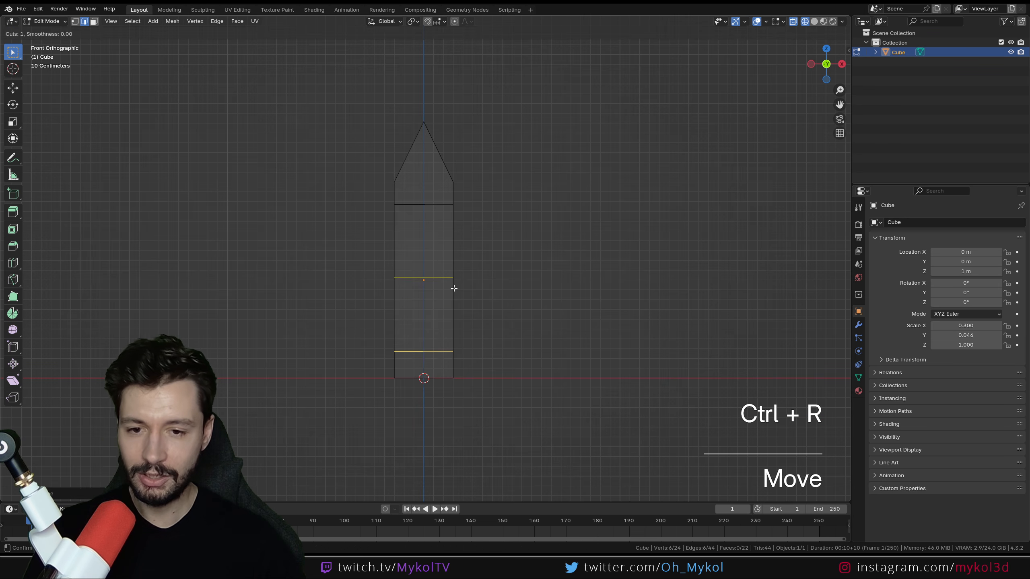
scroll(452, 287, up, 1)
click(453, 288)
key(Escape)
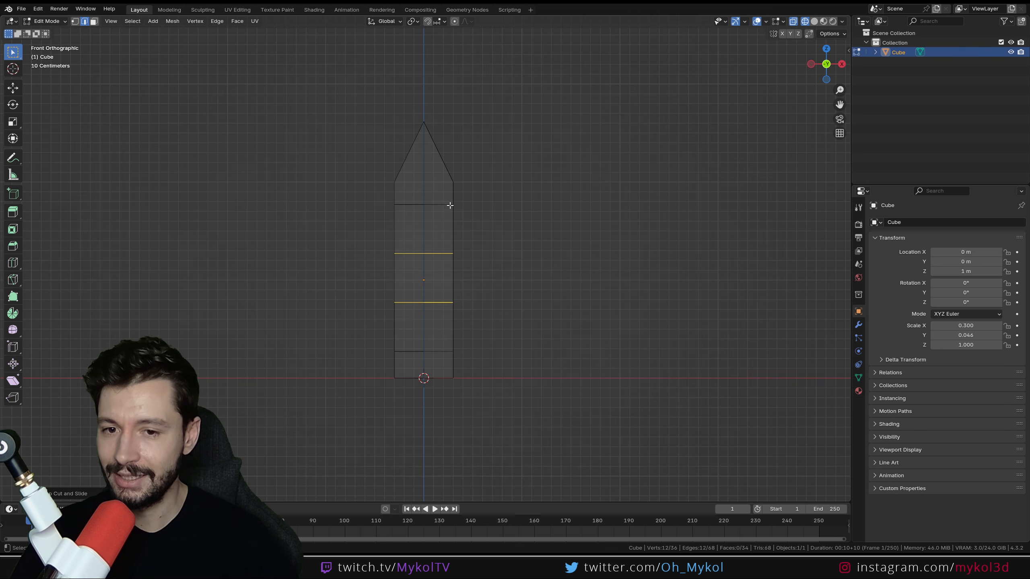
Step: Spread the two new loops apart by scaling them about 1.77 along Z, towards the outer loops
scroll(449, 349, up, 5)
shift+middle_drag(446, 384, 432, 283)
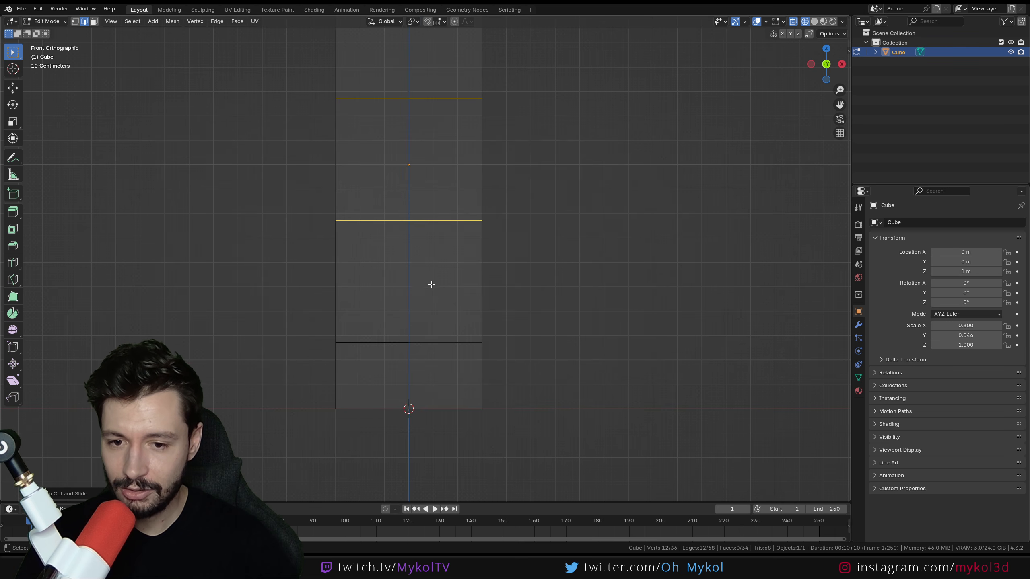
scroll(493, 349, down, 2)
key(s)
key(z)
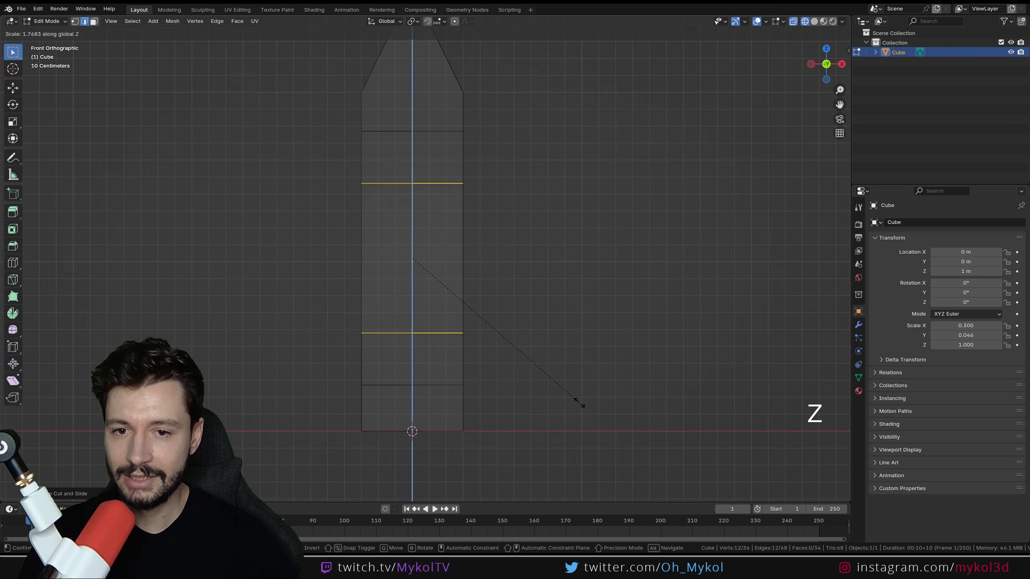
click(584, 407)
Step: Return to solid shading and select the four narrow side faces between the upper and lower loop pairs, on both sides of the picket
mouse_move(584, 408)
middle_down()
mouse_move(483, 331)
mouse_move(405, 344)
mouse_move(420, 322)
middle_up()
key(z)
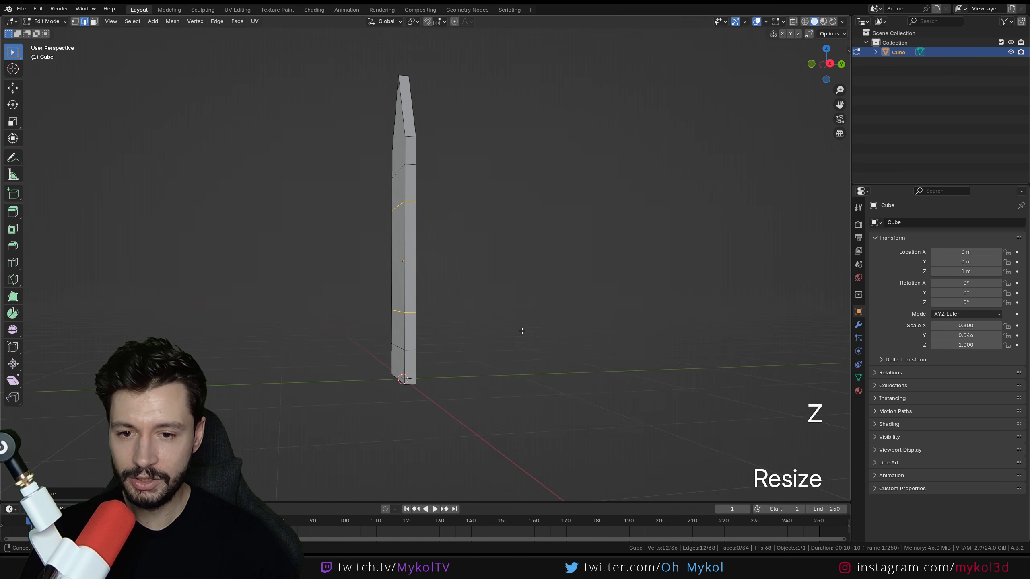
click(94, 21)
click(410, 331)
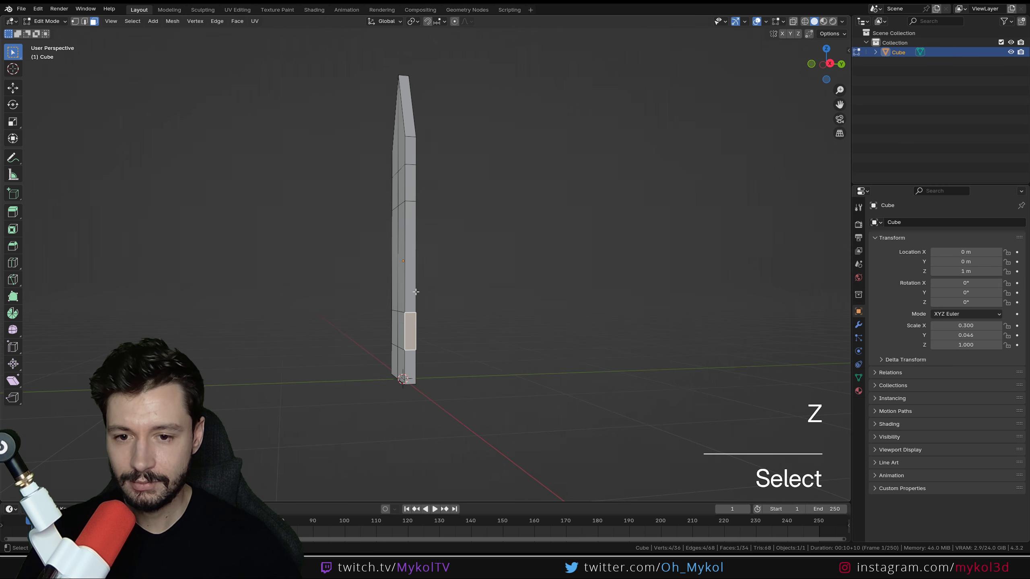
shift+click(410, 180)
middle_drag(418, 235, 604, 243)
shift+click(462, 185)
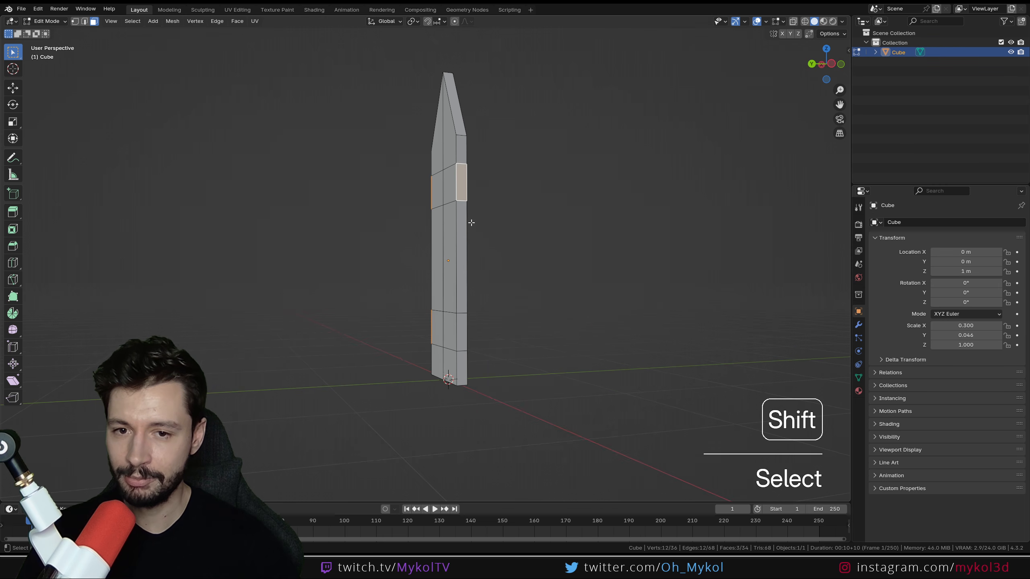
shift+click(465, 328)
Step: Try to inset the four selected side faces by about 0.039 m, inspect the border thickness, and undo the inset
middle_drag(464, 328, 462, 204)
middle_drag(407, 315, 509, 353)
key(i)
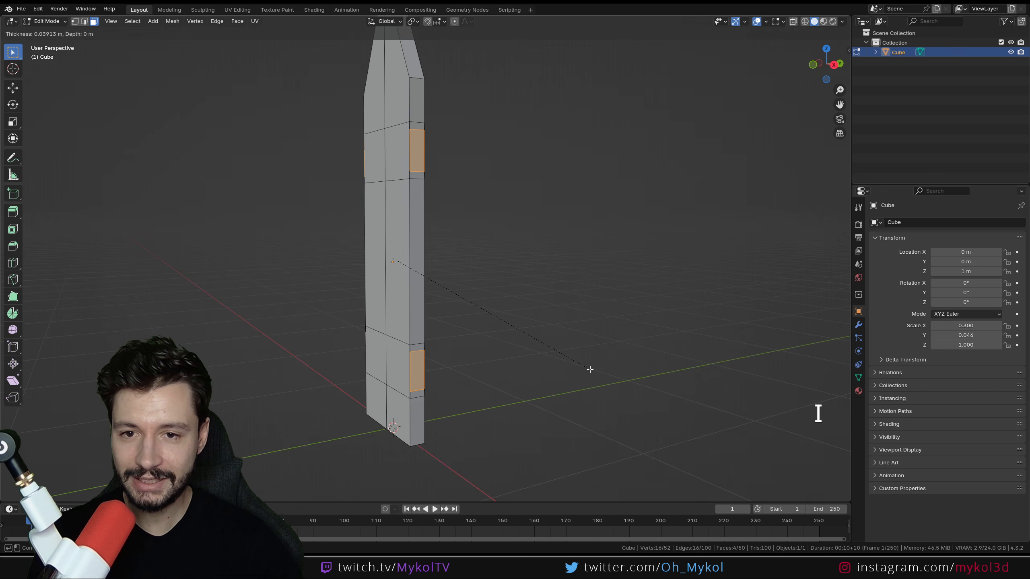
click(591, 370)
scroll(438, 276, up, 3)
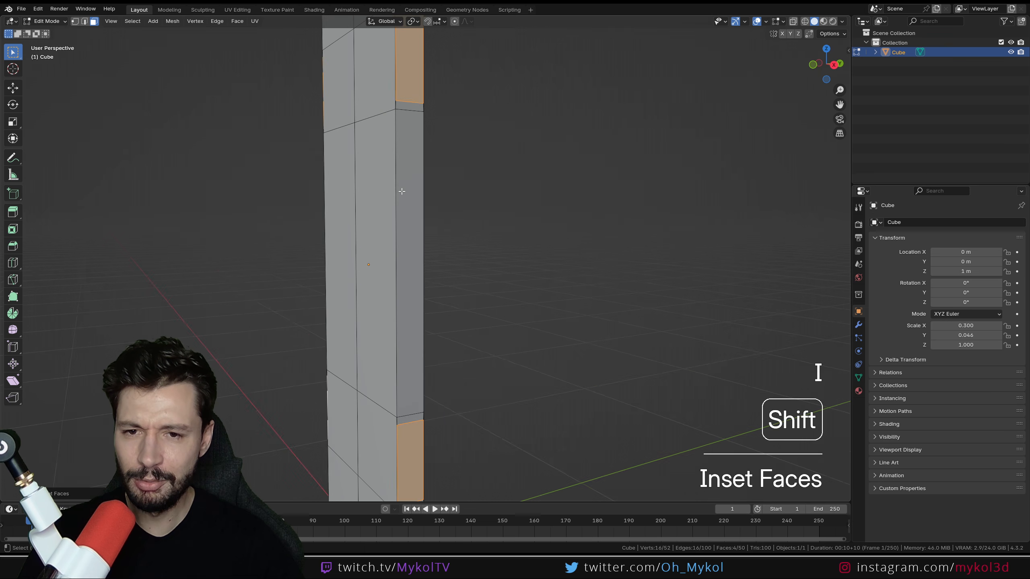
shift+middle_drag(400, 190, 406, 363)
middle_drag(426, 345, 391, 331)
scroll(364, 195, up, 2)
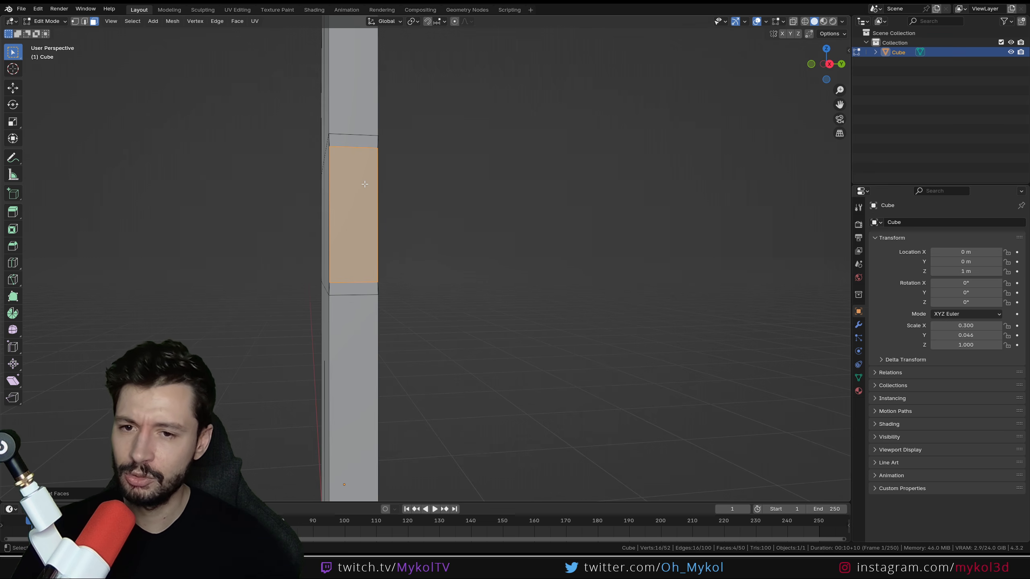
key(ctrl)
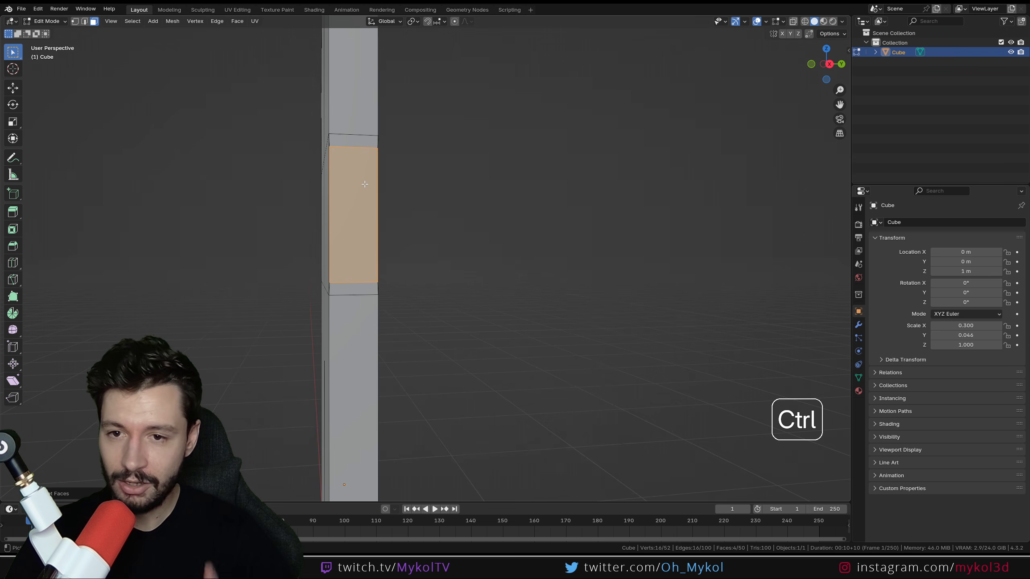
key(ctrl+z)
Step: Show the picket's item transform values in Object Mode and apply its scale
key(Tab)
middle_drag(344, 220, 423, 234)
scroll(446, 274, down, 2)
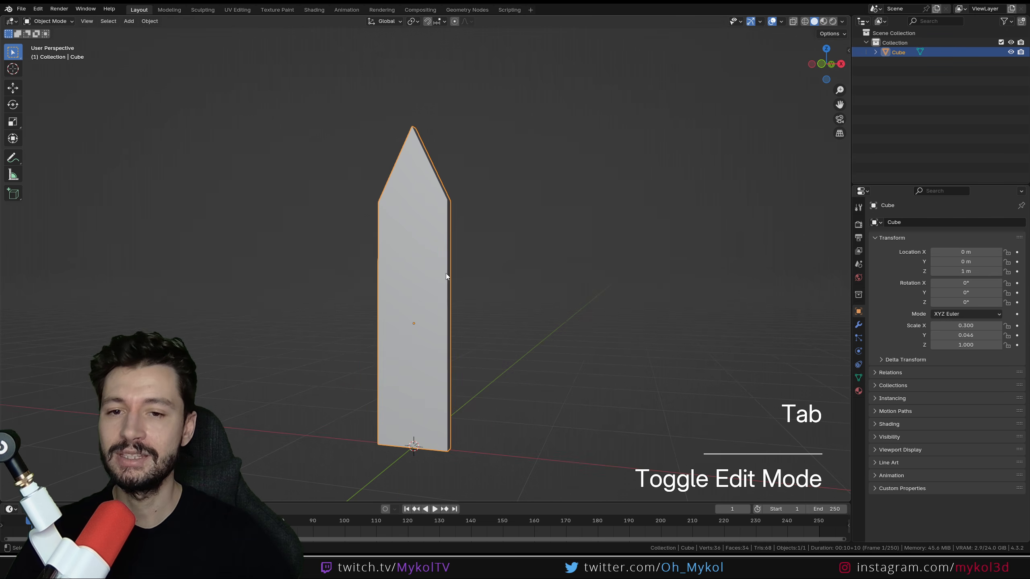
click(849, 52)
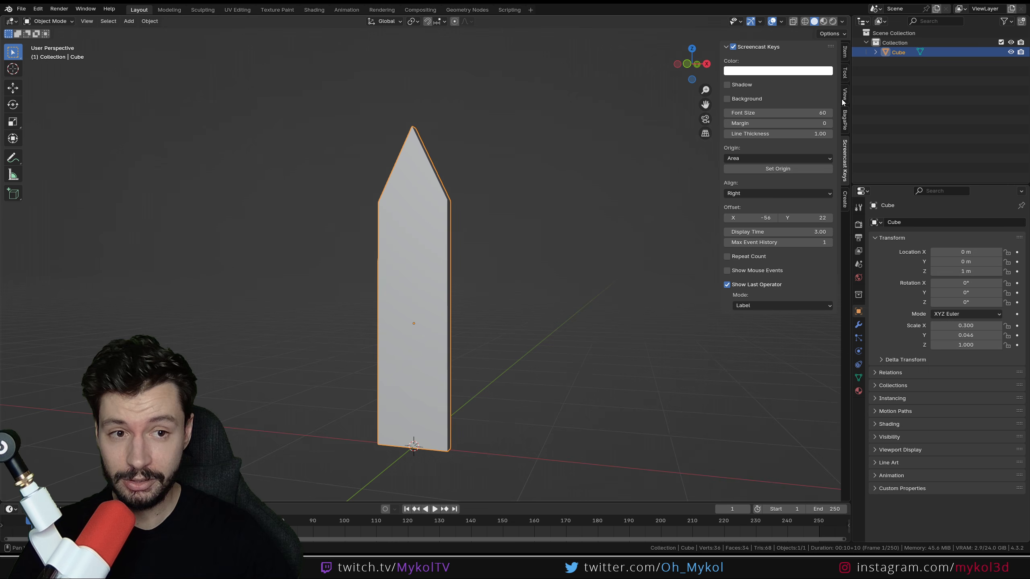
click(846, 52)
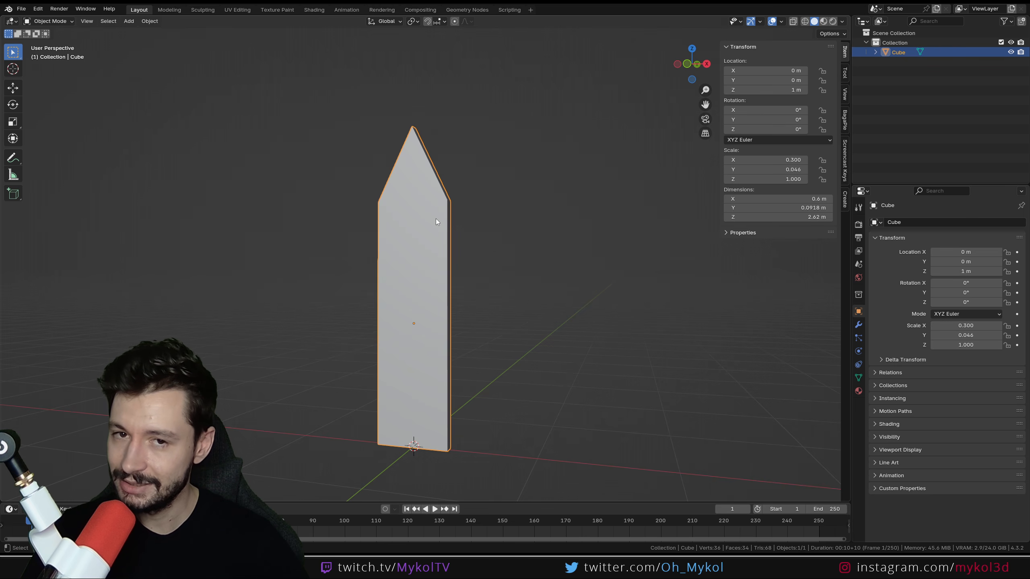
key(ctrl+a)
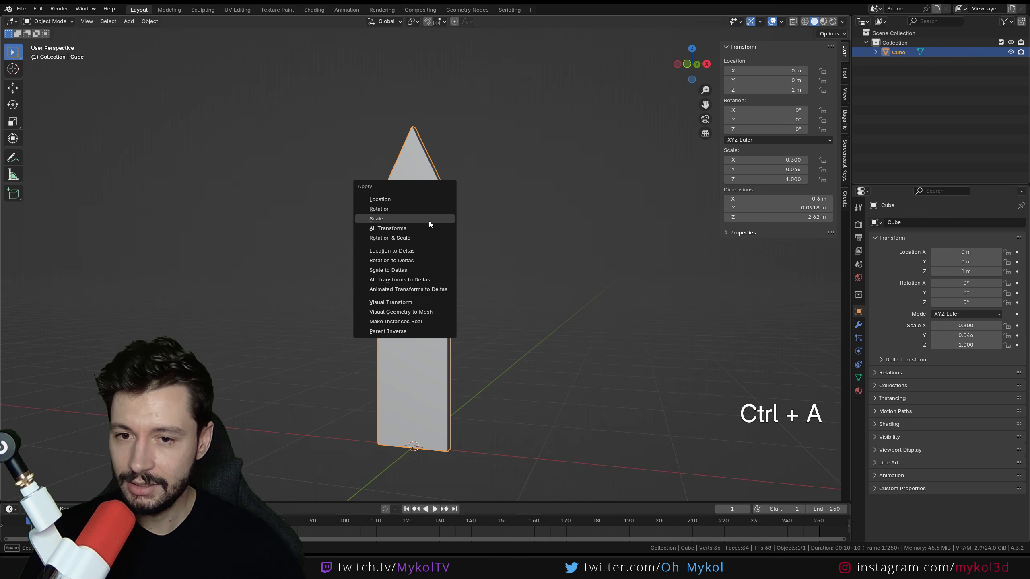
click(428, 220)
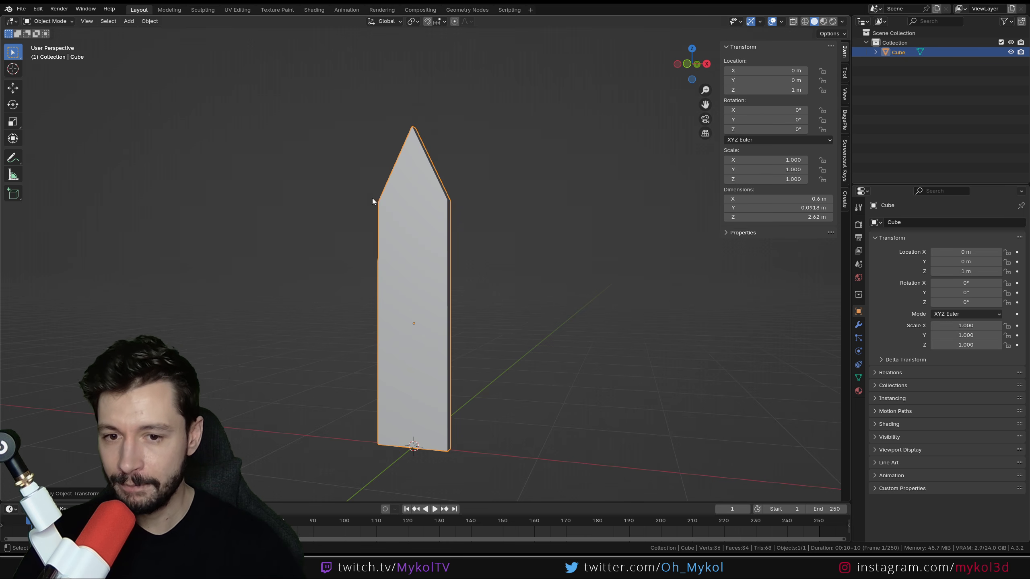
Step: Return to Edit Mode and inset the four selected side faces by about 0.014 m
middle_drag(372, 200, 440, 317)
key(Tab)
scroll(449, 323, up, 3)
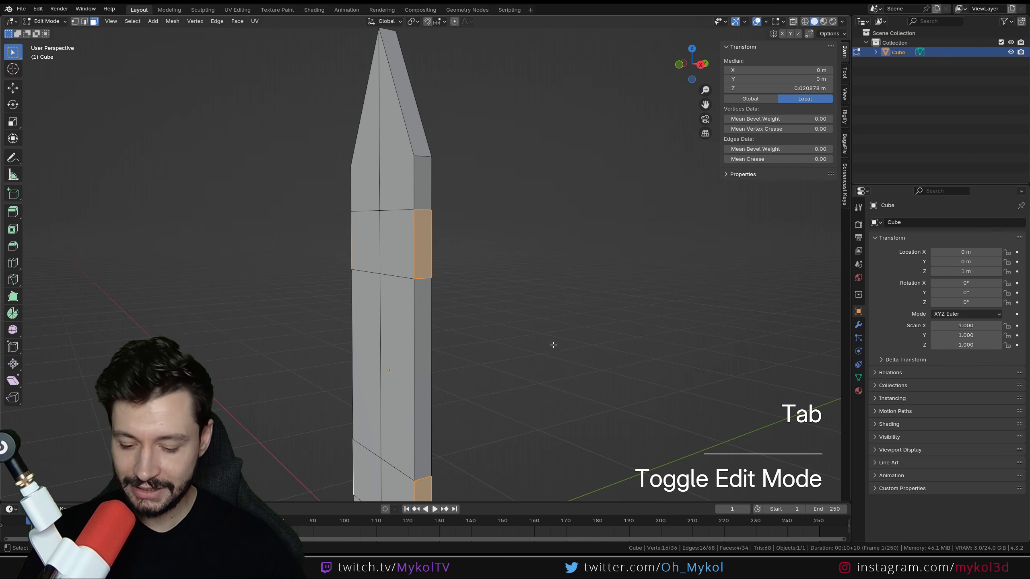
key(i)
click(595, 346)
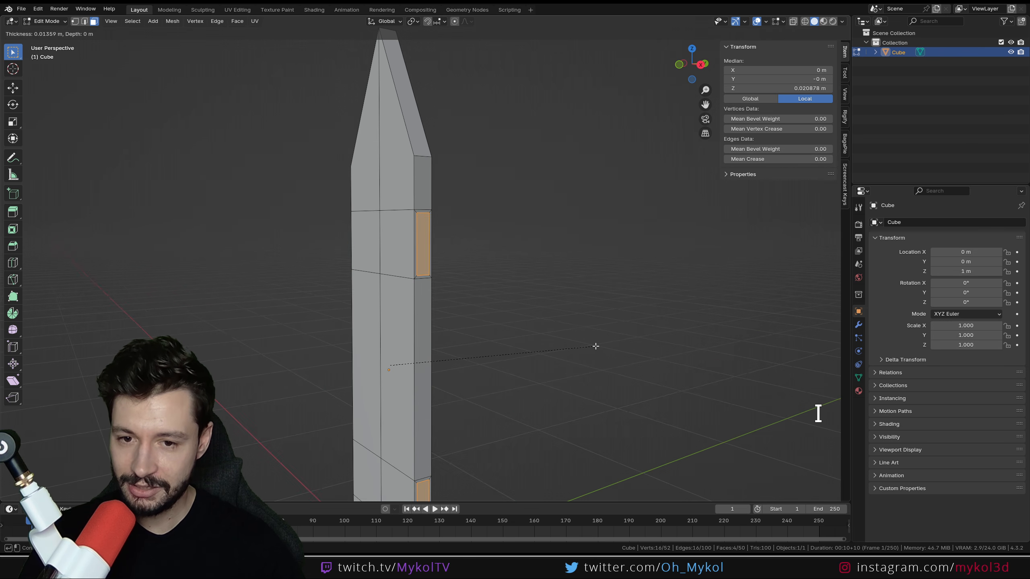
scroll(595, 345, down, 3)
Step: Select only the upper and lower inset faces on the picket's +X side and switch to front view
middle_drag(595, 345, 333, 338)
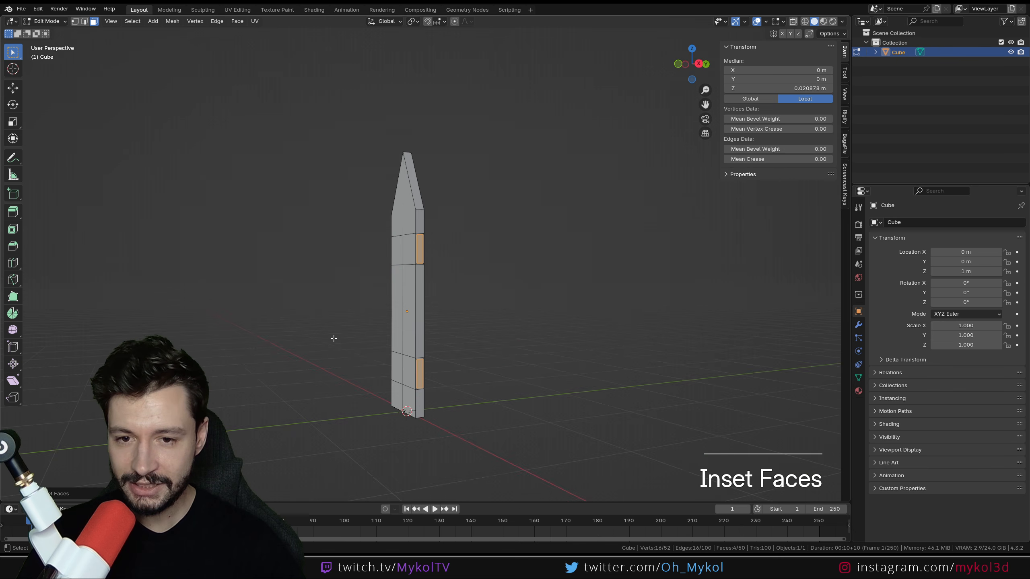
scroll(414, 300, up, 3)
click(409, 243)
shift+middle_drag(439, 344, 440, 276)
shift+scroll(440, 277, down, 2)
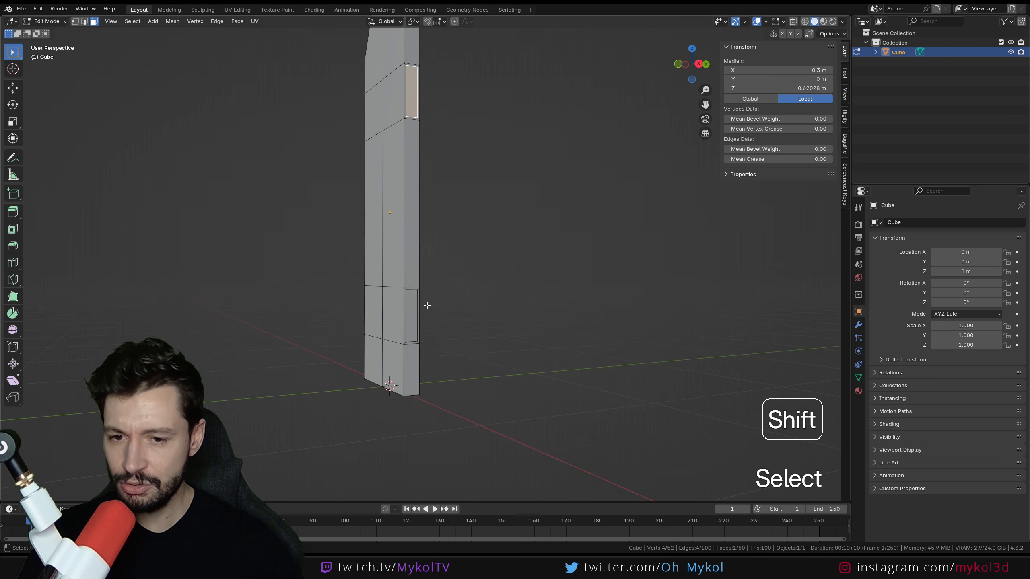
shift+click(412, 314)
middle_drag(412, 315, 444, 337)
scroll(482, 317, up, 3)
key(KP_1)
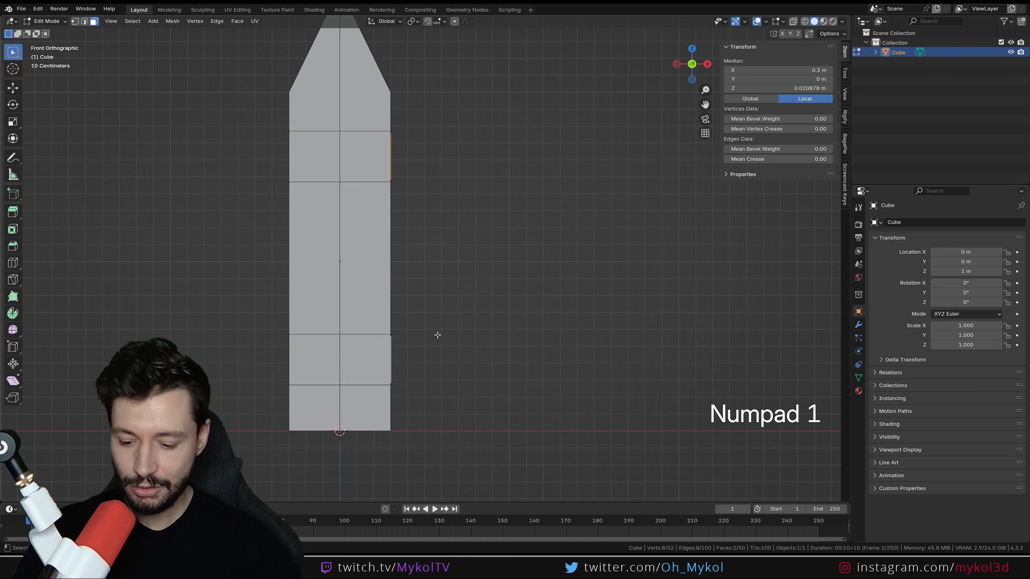
Step: Try to extrude the two selected side faces by 0.2 m, and undo the extrusion
key(e)
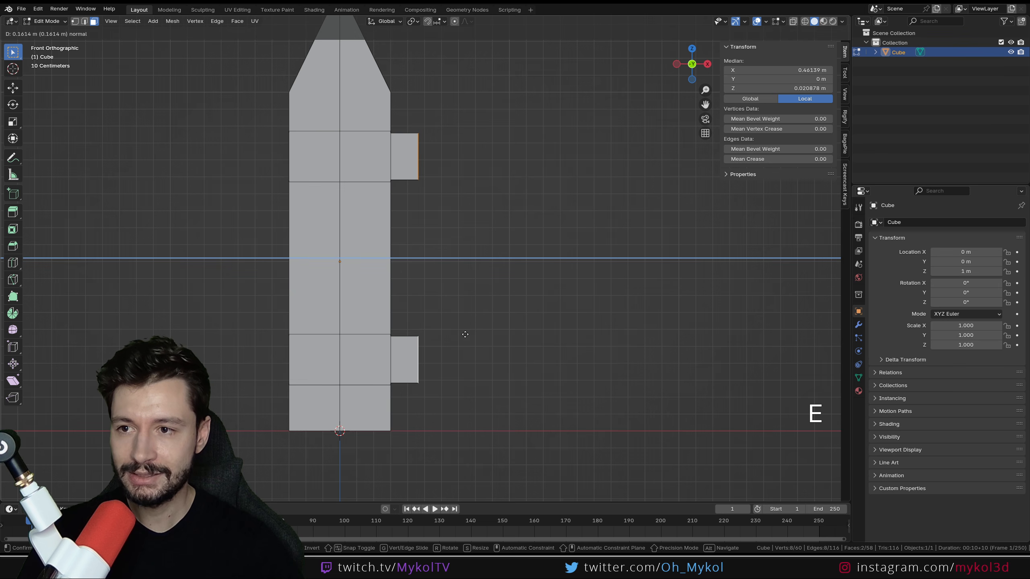
key(KP_0)
key(KP_Decimal)
key(KP_2)
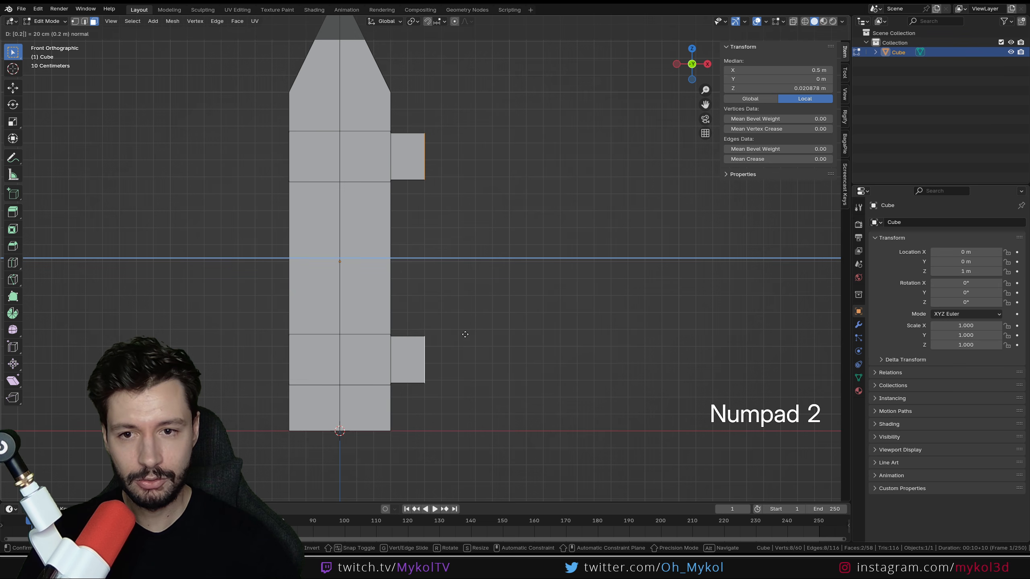
key(Escape)
key(ctrl+z)
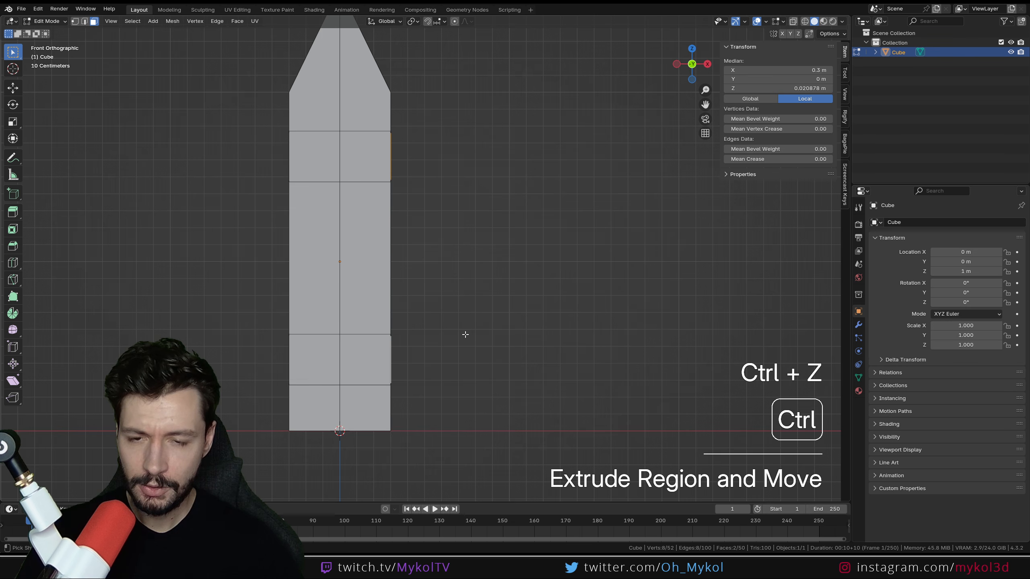
Step: Extrude the two selected side faces 0.15 m along X as rail stubs and return to Object Mode
key(e)
key(KP_Decimal)
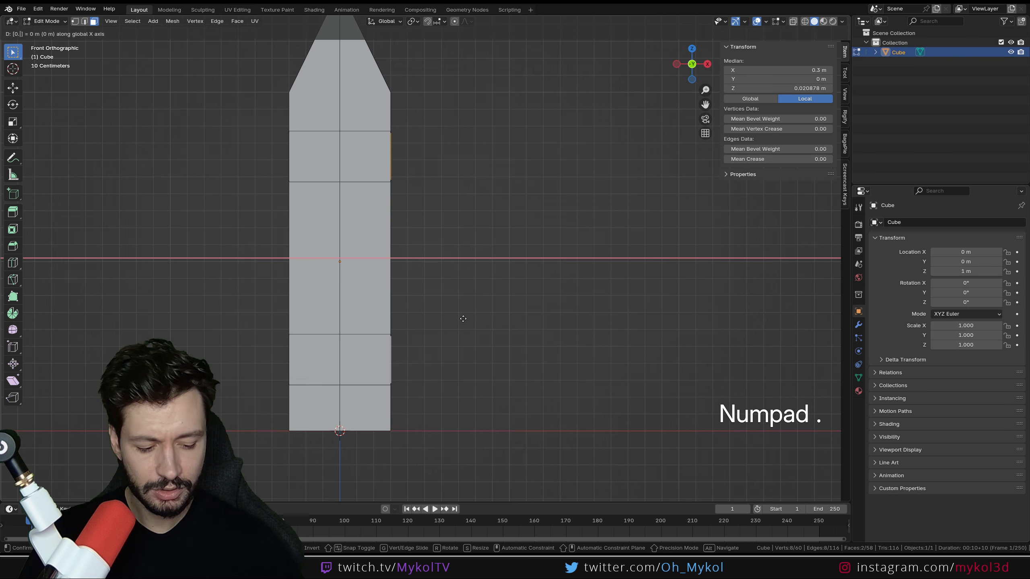
key(KP_1)
key(KP_5)
key(KP_Enter)
middle_drag(463, 319, 371, 303)
key(Tab)
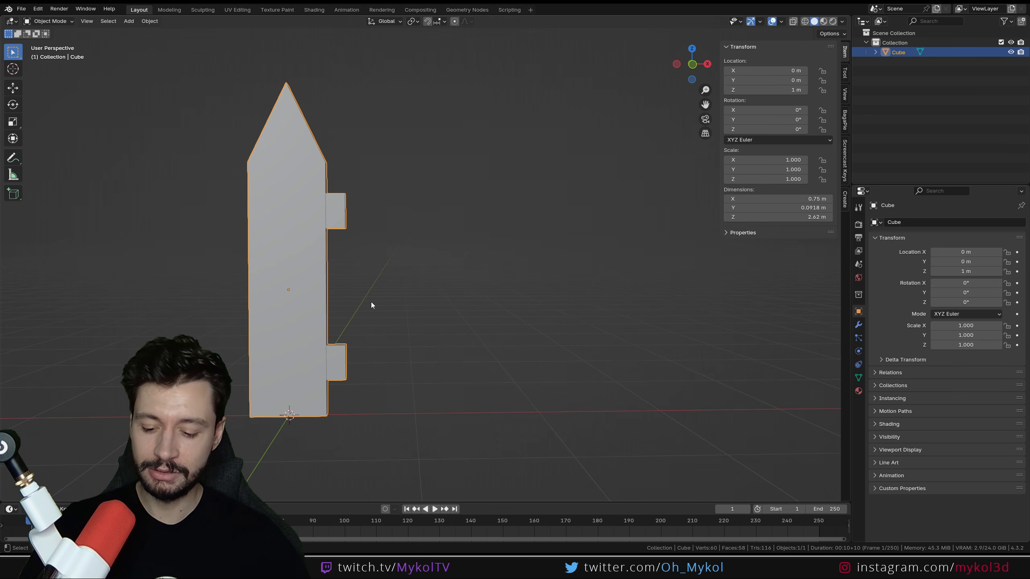
Step: Duplicate the picket and place the copy about 0.76 m along X, against the ends of the rail stubs
key(d)
middle_drag(298, 320, 272, 311)
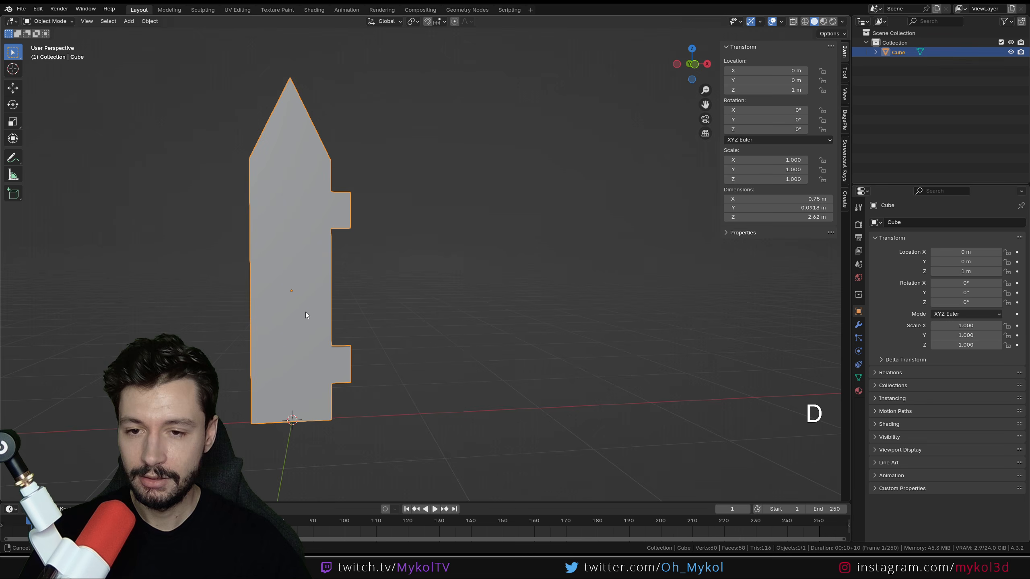
key(shift+d)
click(405, 312)
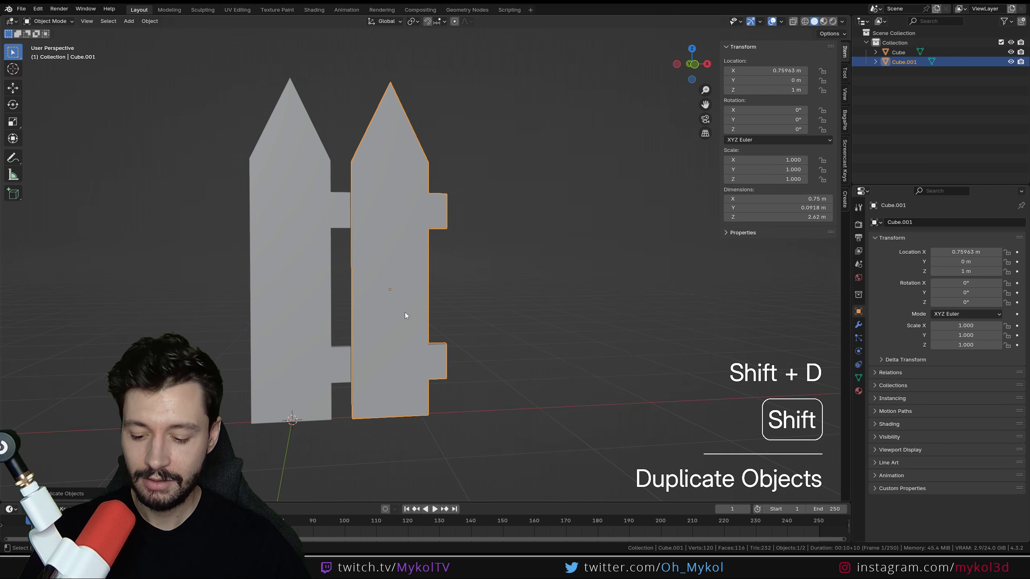
Step: Repeat the picket duplication five more times to continue the row along X
key(shift+r)
key(shift+r)
key(shift+r)
key(shift+r)
key(shift+r)
scroll(400, 308, down, 4)
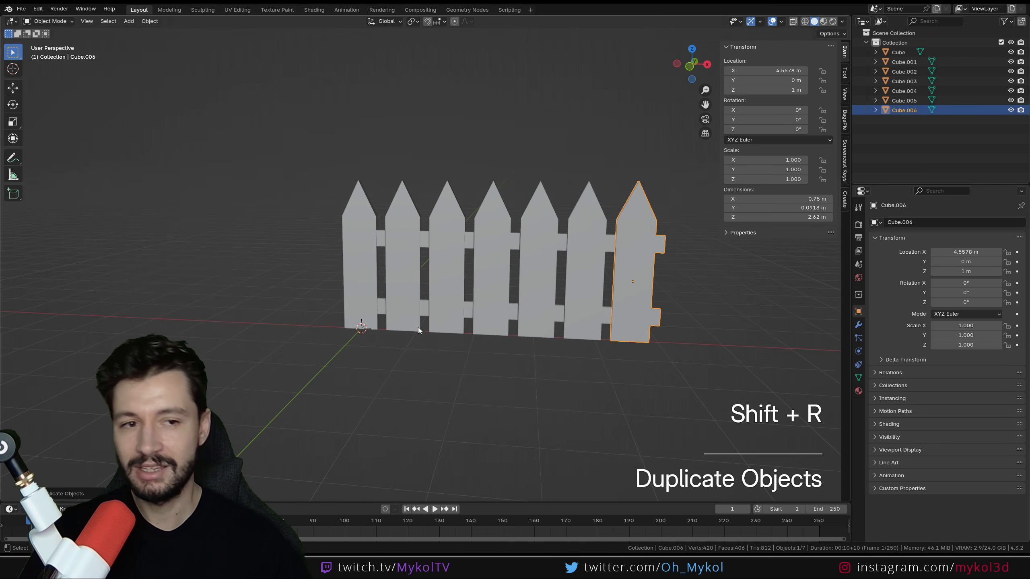
Step: Select the upper crosswise edges of the first picket and its rail stub in Edit Mode, and try to move them along Z
click(357, 224)
scroll(399, 223, up, 5)
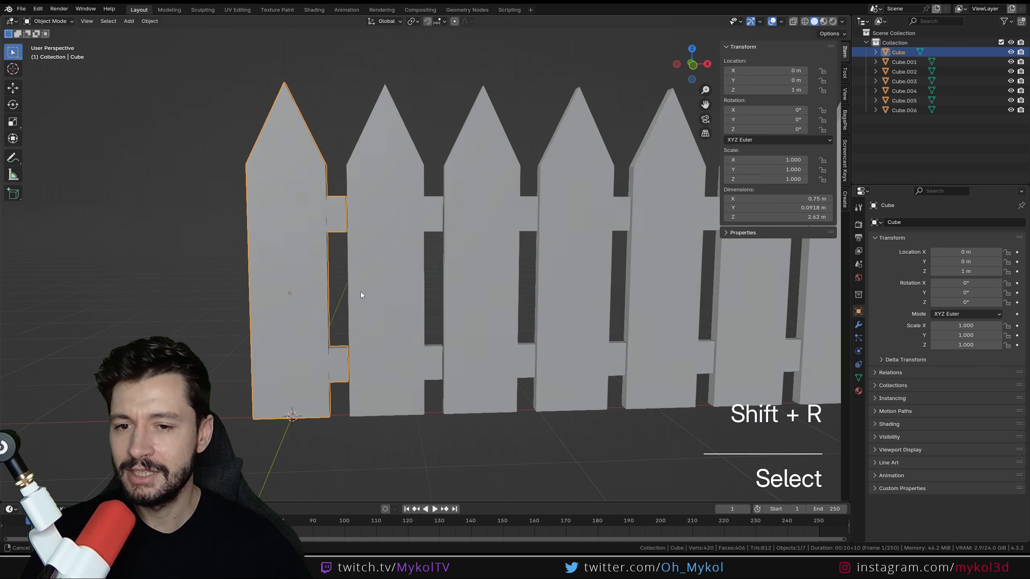
key(Tab)
click(336, 209)
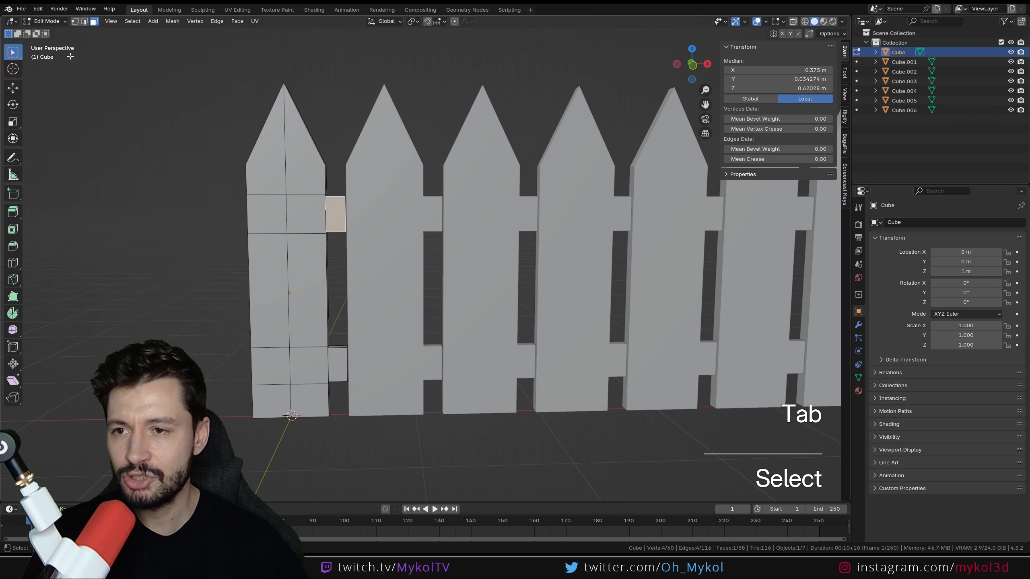
click(84, 21)
drag(241, 189, 352, 201)
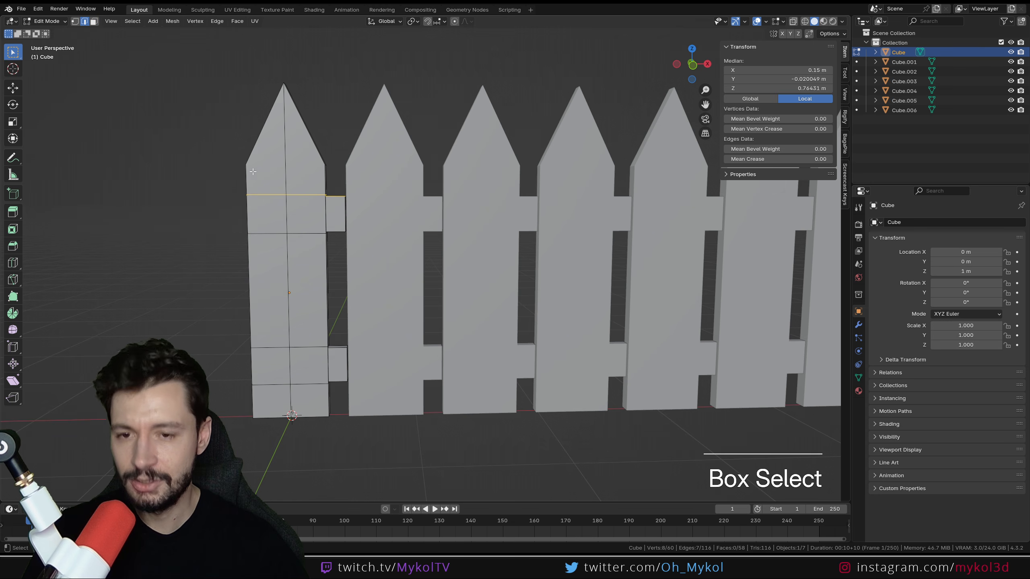
key(g)
key(z)
key(Escape)
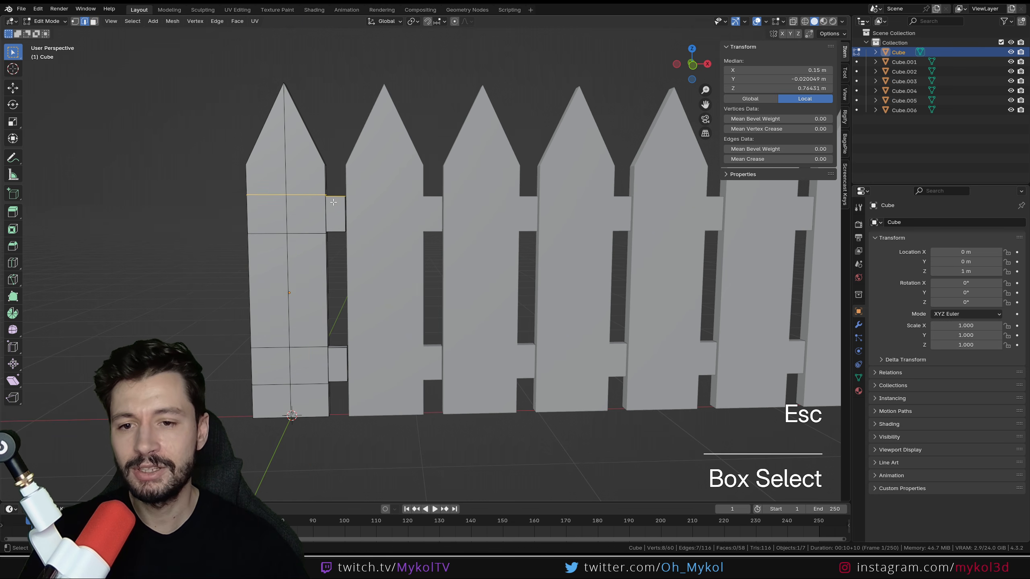
Step: Return to Object Mode, delete the six duplicated pickets, and select the original picket with its modifier properties shown
scroll(325, 208, down, 5)
key(Tab)
drag(719, 308, 425, 240)
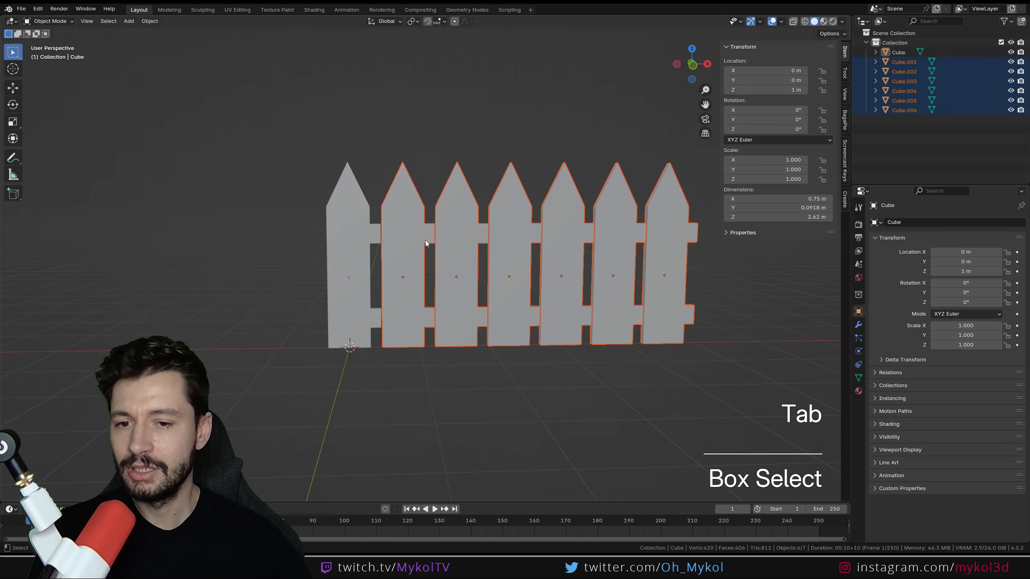
key(Delete)
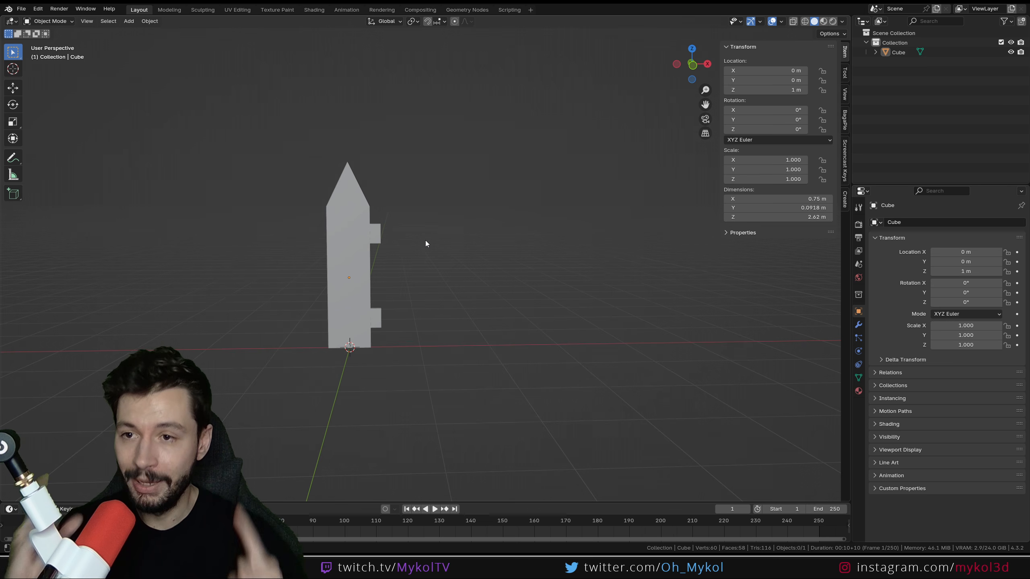
drag(254, 133, 468, 385)
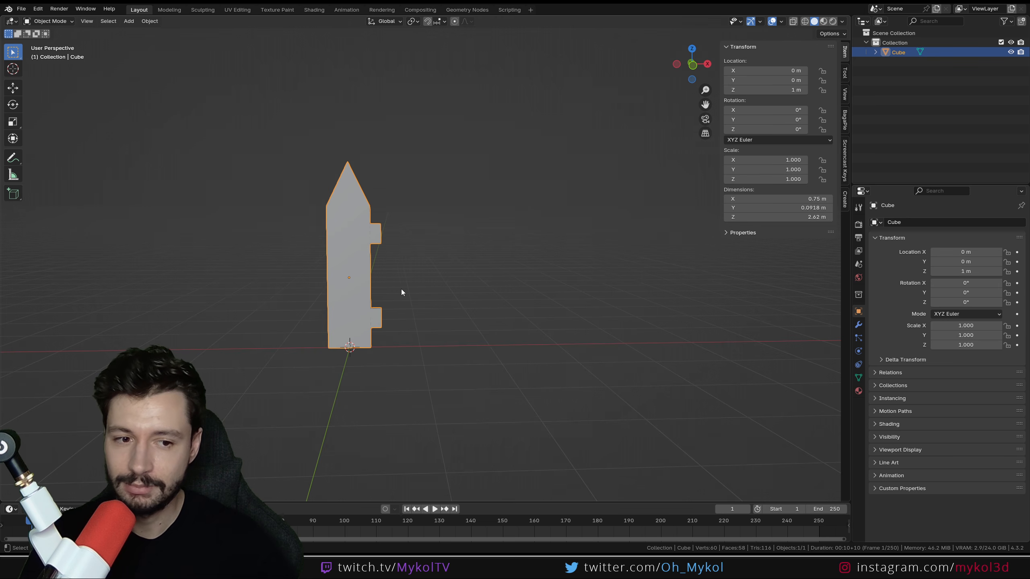
click(859, 325)
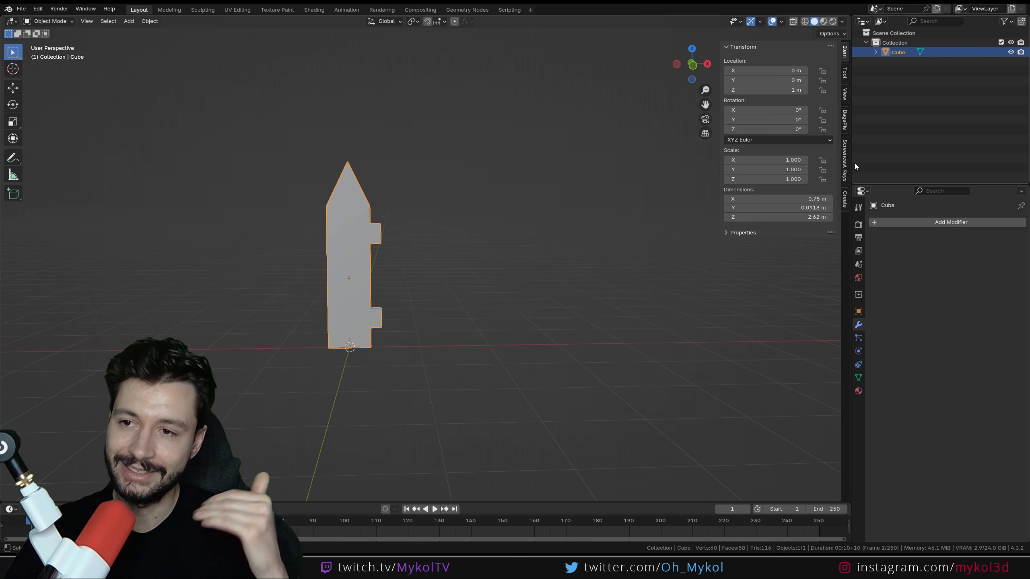
click(936, 221)
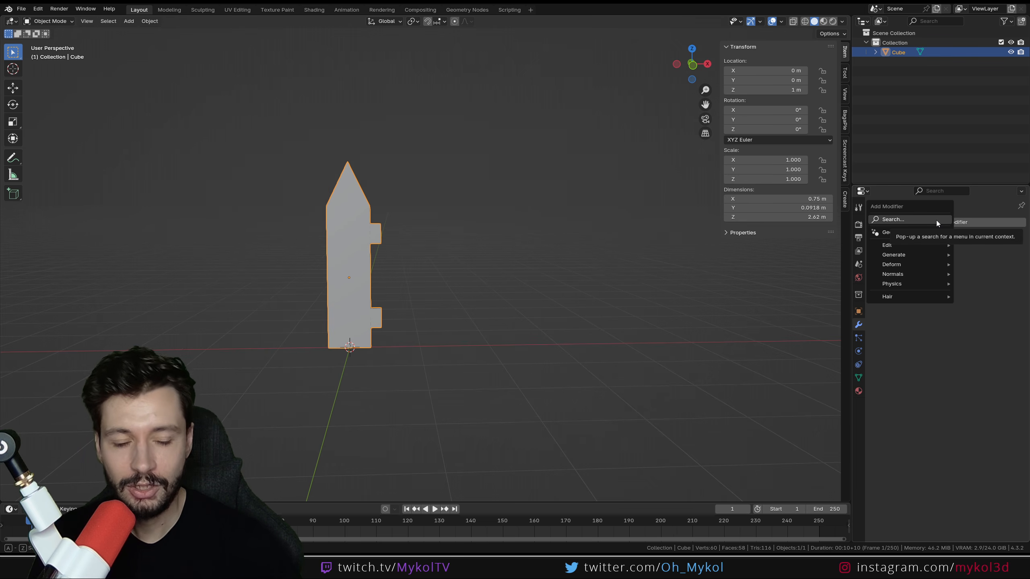
mouse_move(924, 245)
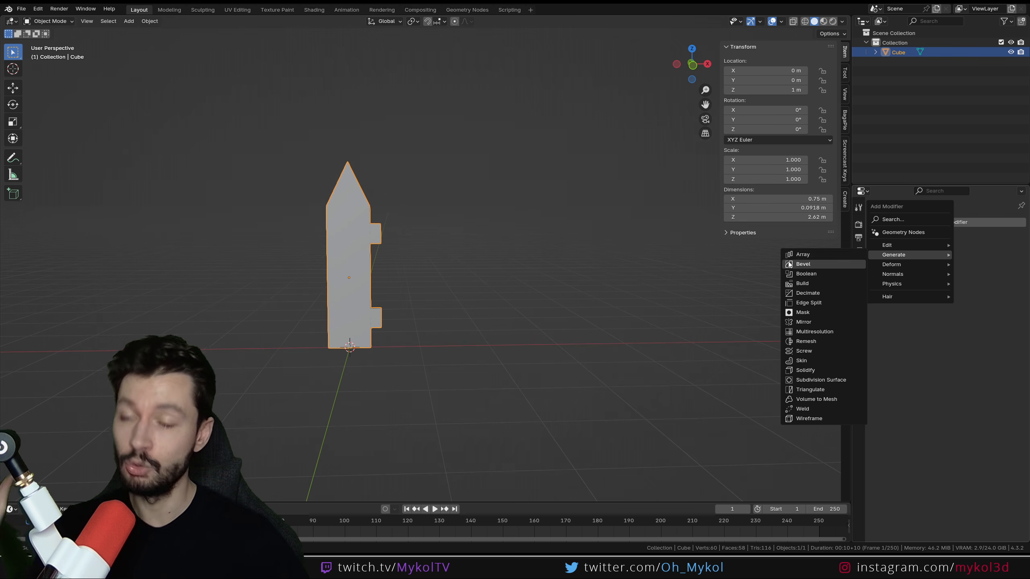
key(Escape)
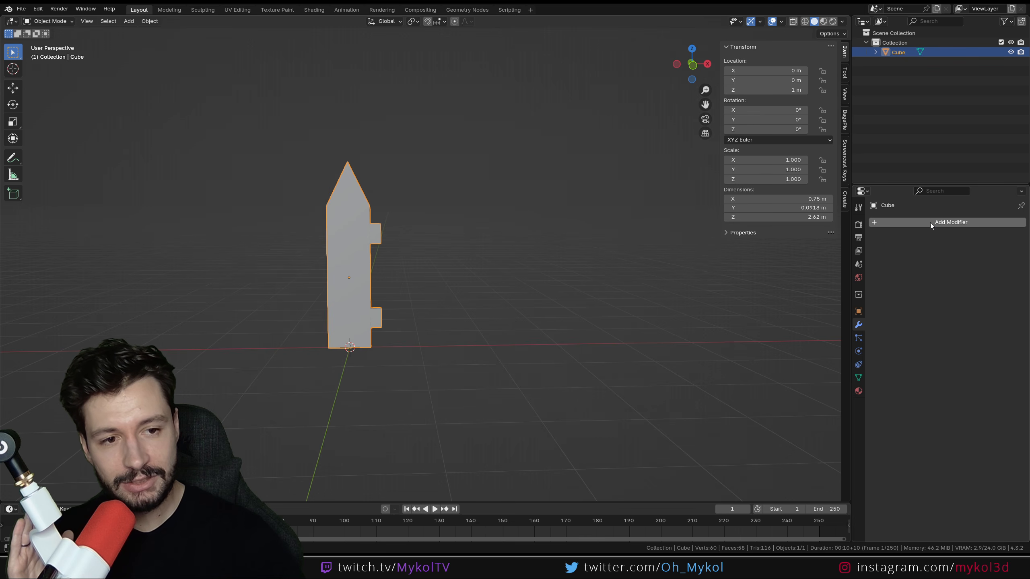
Step: Add an Array modifier to the picket
click(930, 224)
click(904, 219)
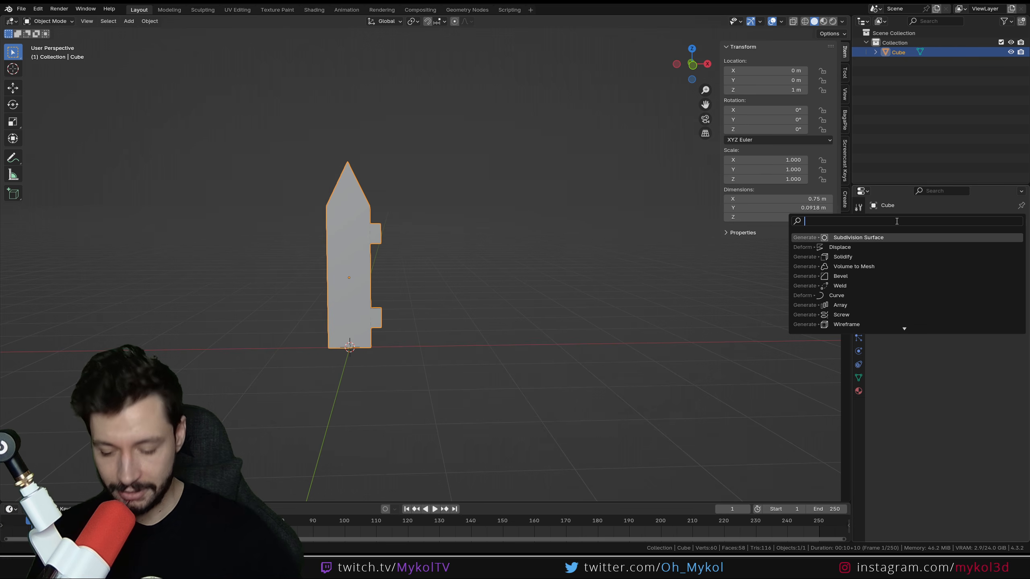
text(array)
key(Return)
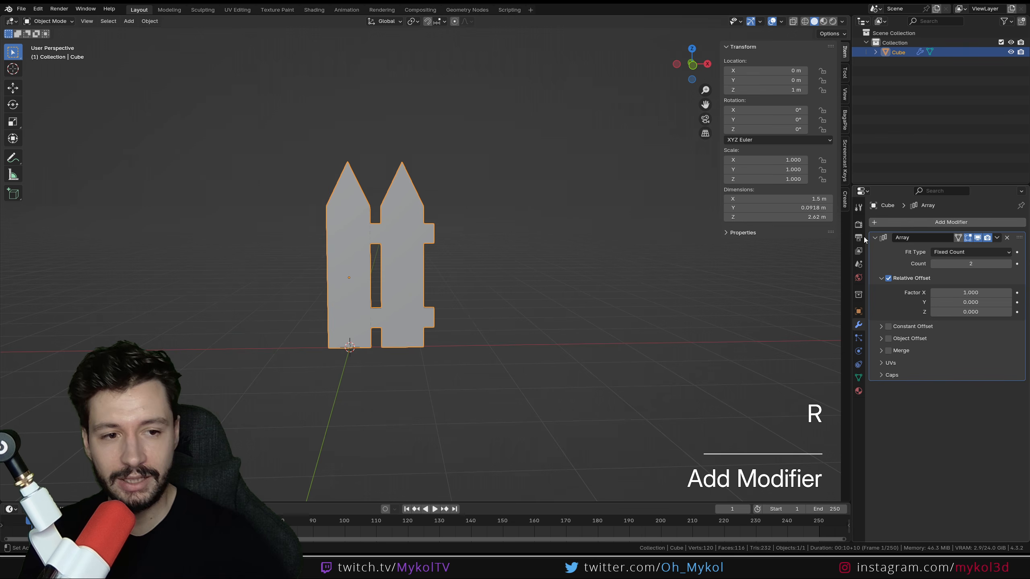
Step: Set the Array modifier's count to 13 to extend the fence row
mouse_move(441, 269)
middle_down()
mouse_move(510, 260)
mouse_move(460, 289)
mouse_move(544, 274)
mouse_move(444, 271)
middle_up()
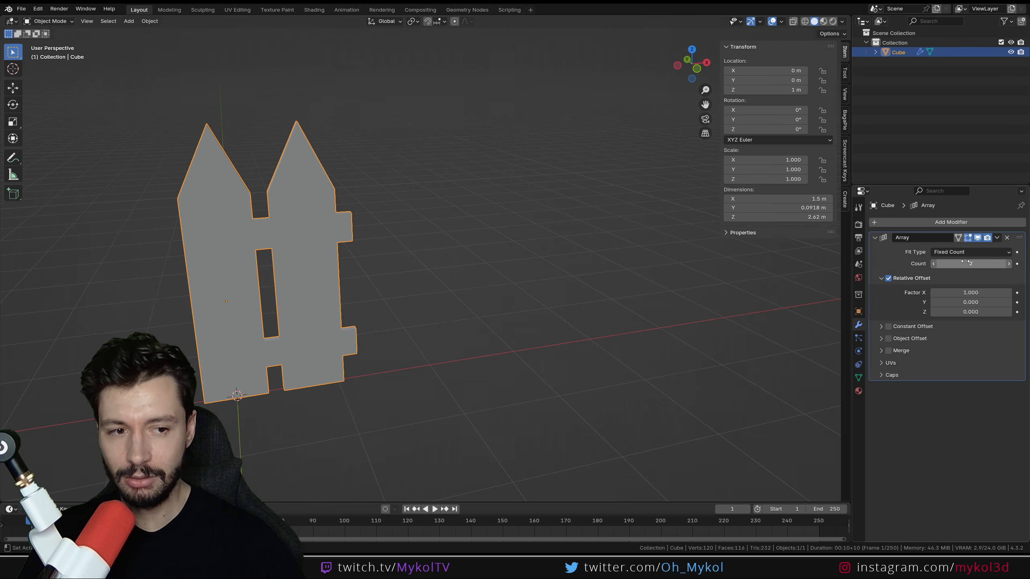
drag(958, 267, 995, 267)
middle_drag(523, 298, 431, 278)
scroll(535, 294, up, 2)
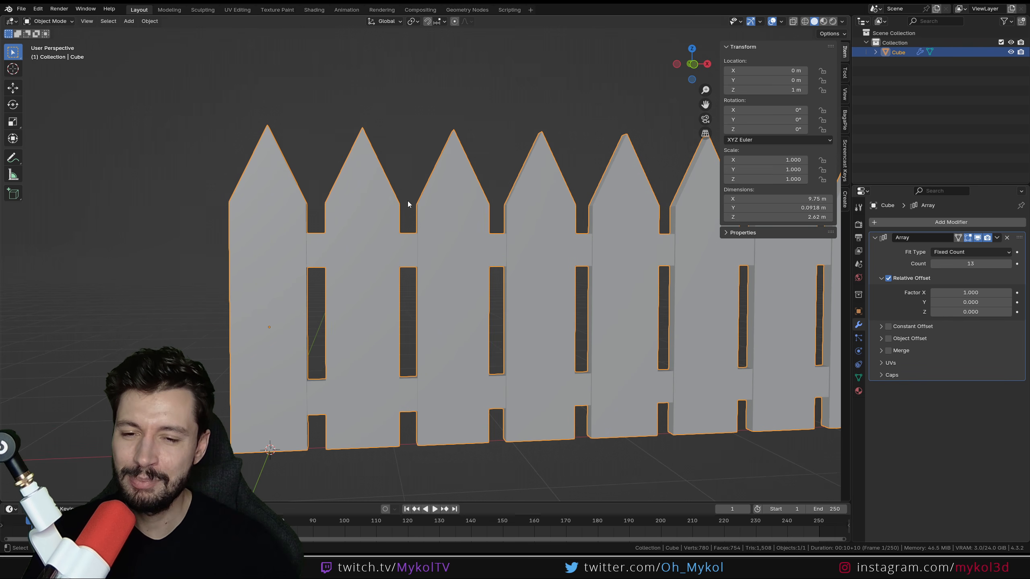
Step: In Edit Mode, select the first picket's tip edge and lower it about 0.11 m along Z
key(Tab)
middle_drag(407, 201, 235, 160)
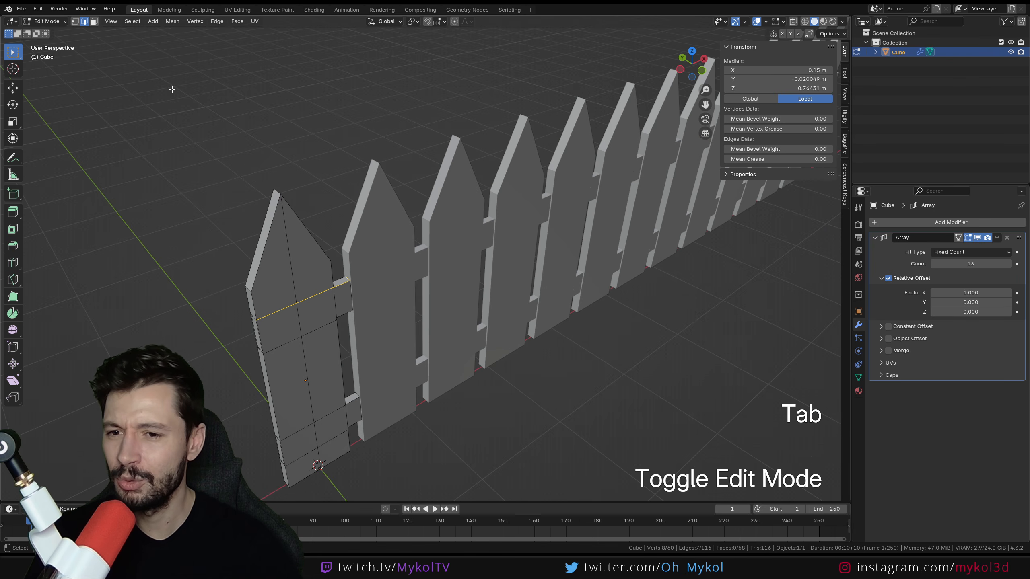
click(275, 192)
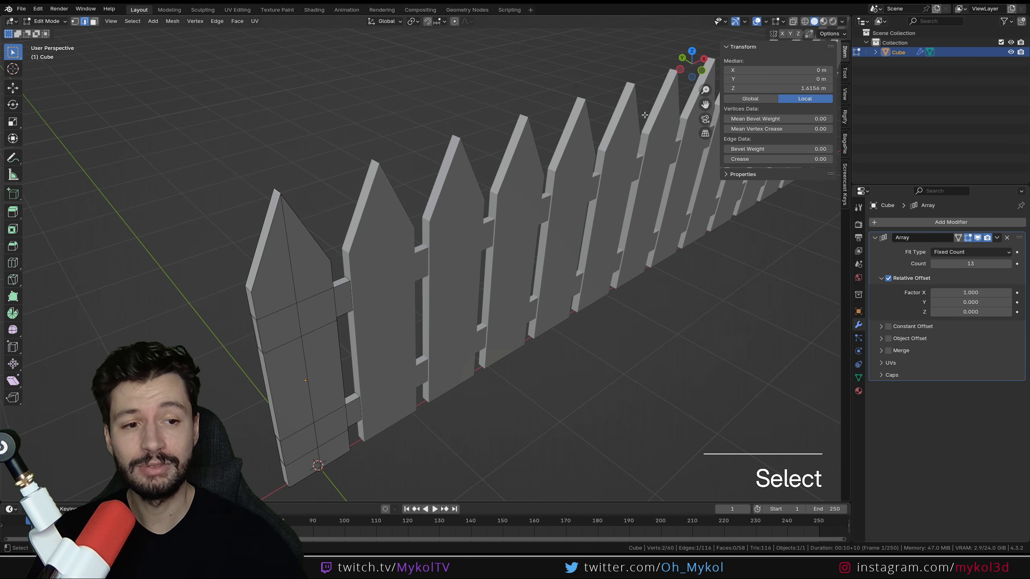
scroll(644, 114, down, 2)
middle_drag(645, 115, 290, 152)
key(g)
key(z)
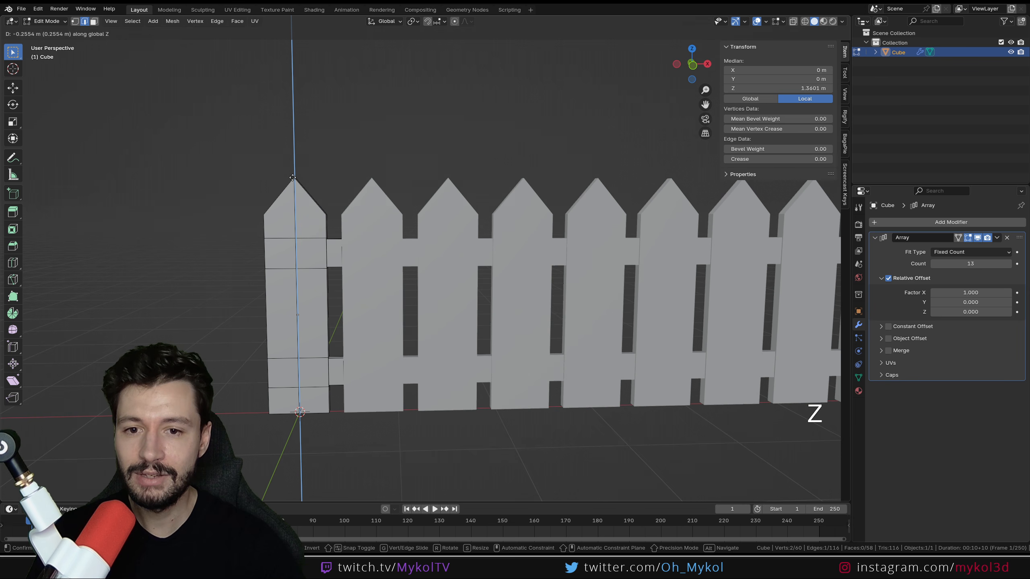
click(291, 184)
Step: Try rounding the picket's tip edge with a multi-segment bevel, and undo the bevel
middle_drag(292, 185, 395, 224)
key(ctrl+b)
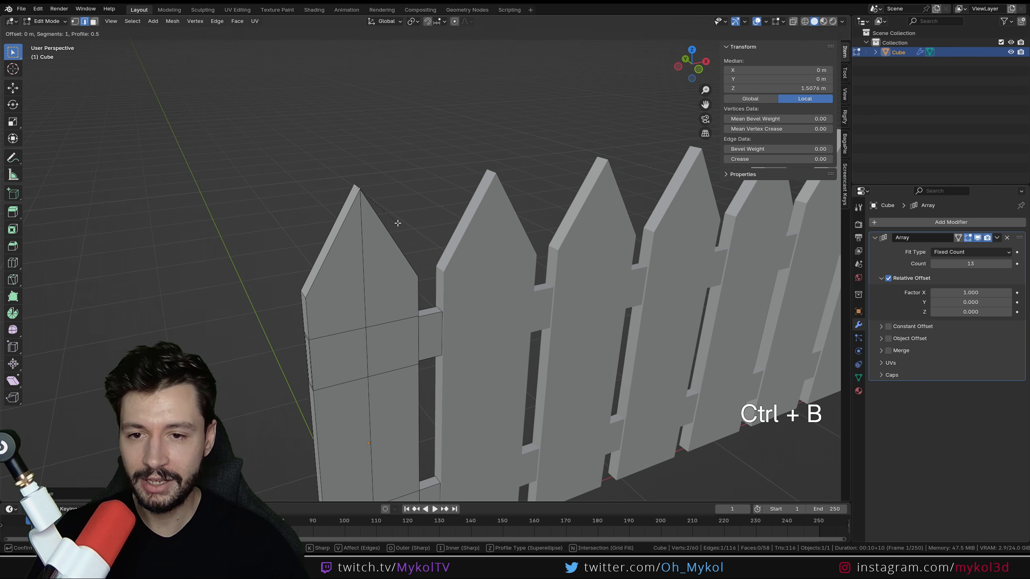
scroll(422, 235, up, 8)
click(443, 243)
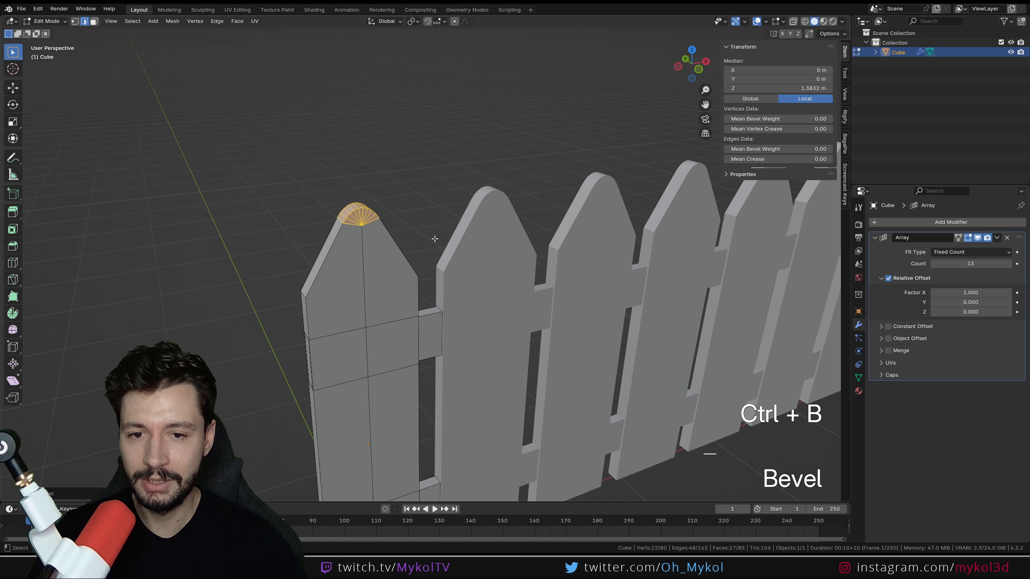
middle_drag(443, 244, 459, 228)
key(ctrl+z)
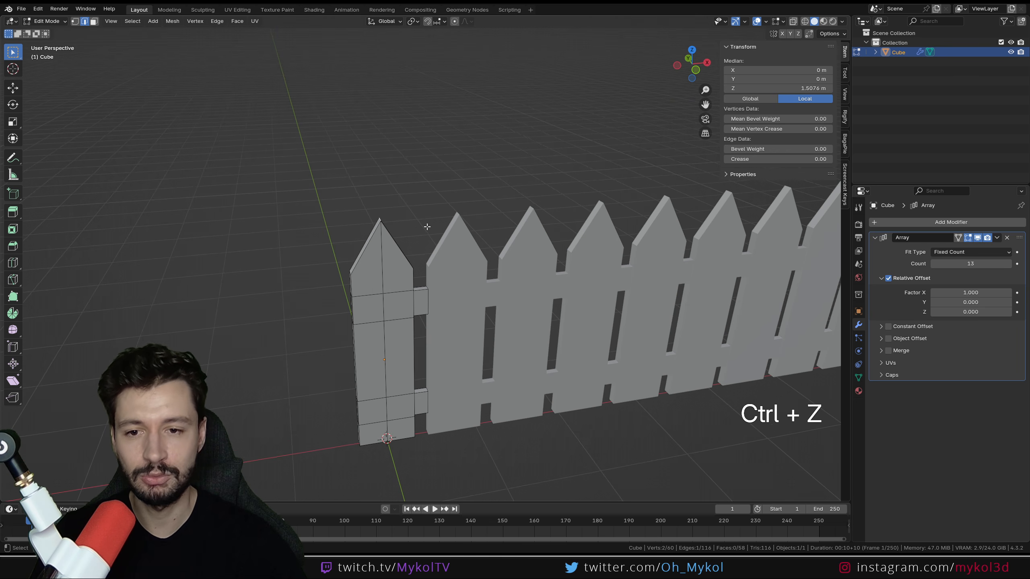
Step: Examine the arrayed fence in Object Mode and Edit Mode to compare the editable picket with its copies, ending in Object Mode
key(Tab)
shift+middle_drag(464, 269, 315, 281)
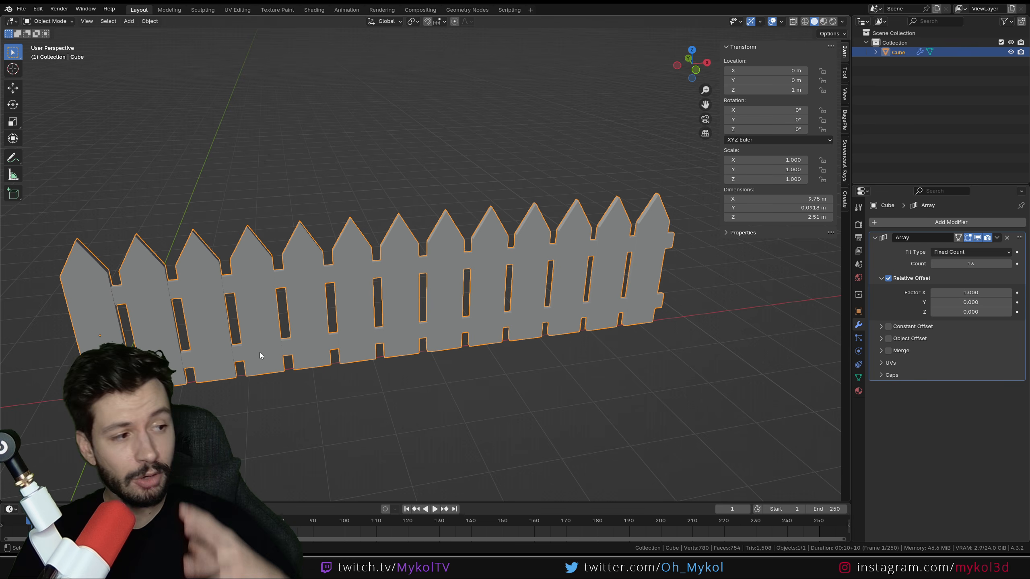
shift+middle_drag(275, 337, 292, 304)
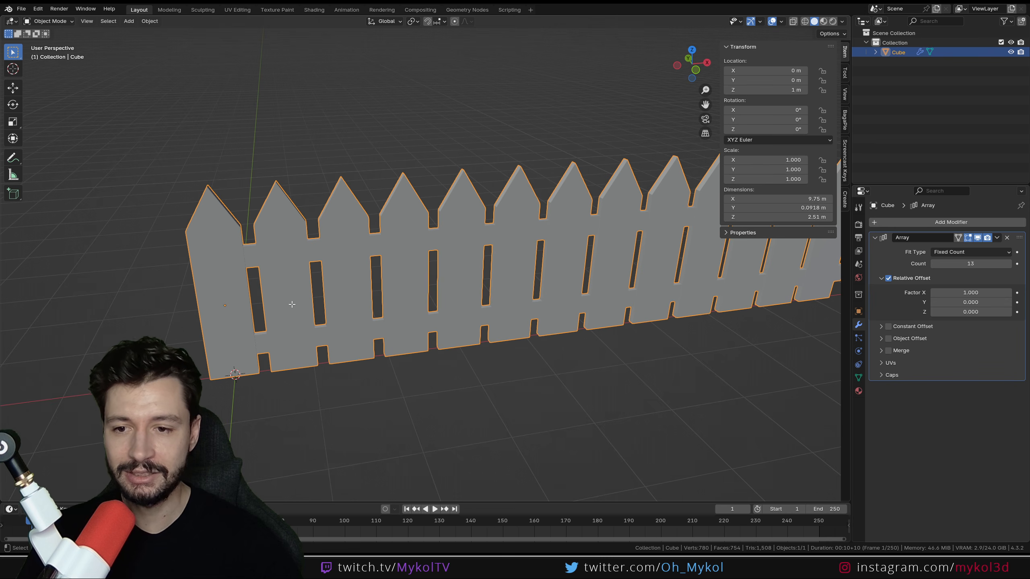
key(Tab)
key(Tab)
scroll(433, 280, up, 3)
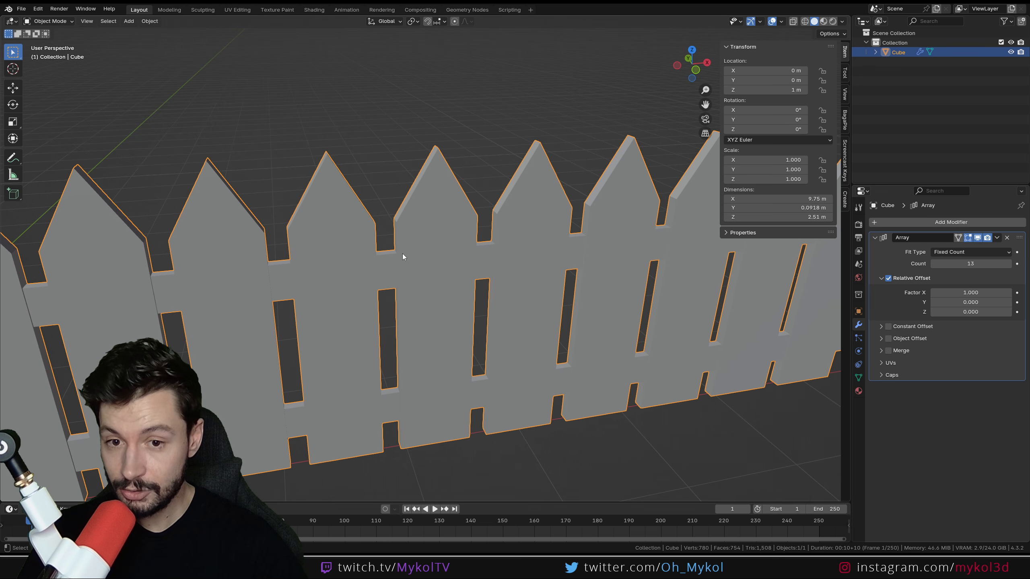
key(Tab)
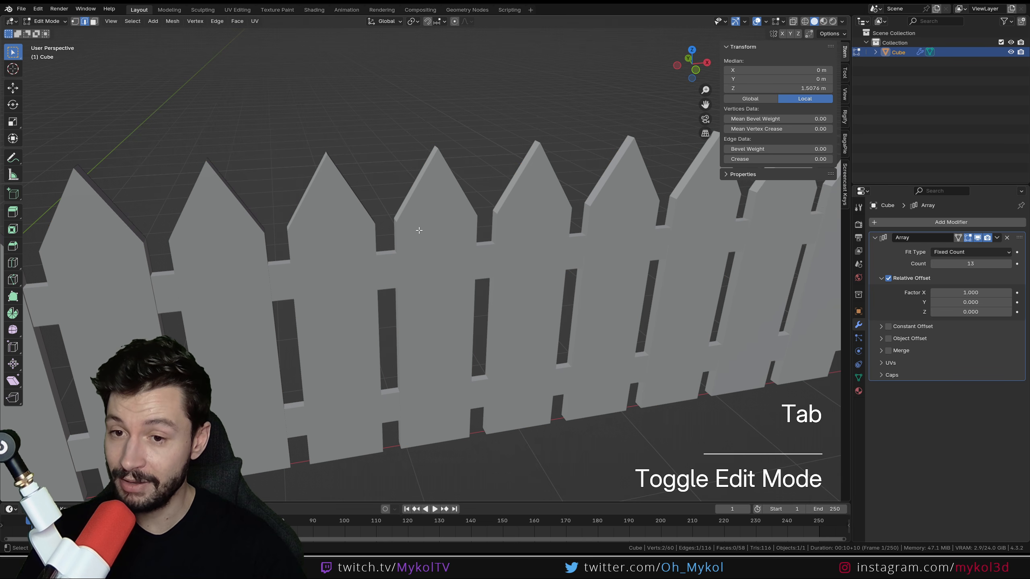
scroll(415, 232, down, 3)
shift+middle_drag(384, 194, 212, 224)
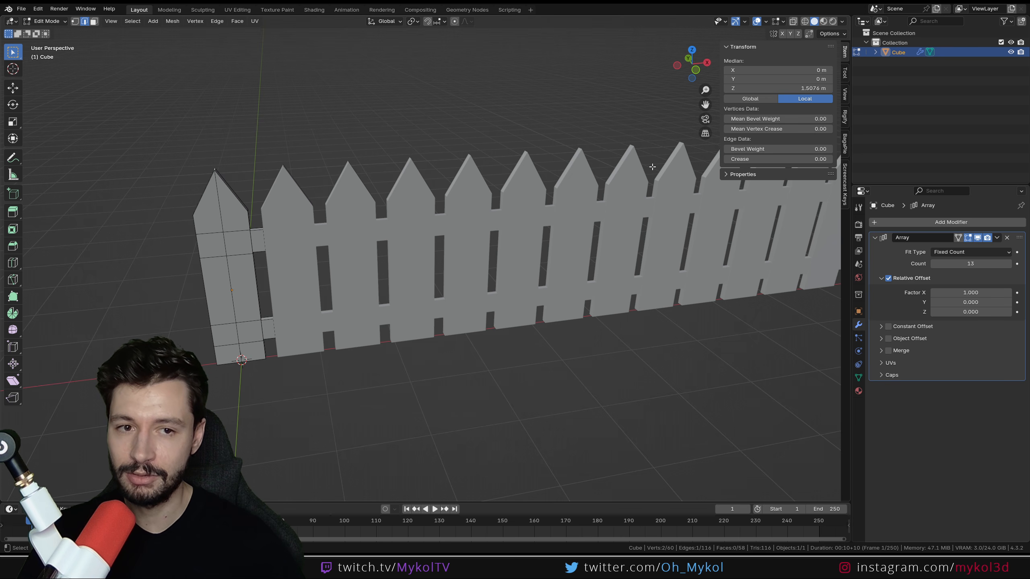
key(Tab)
Step: Enable Cavity in the viewport shading options to emphasize the fence's edges
middle_drag(432, 246, 721, 123)
click(842, 21)
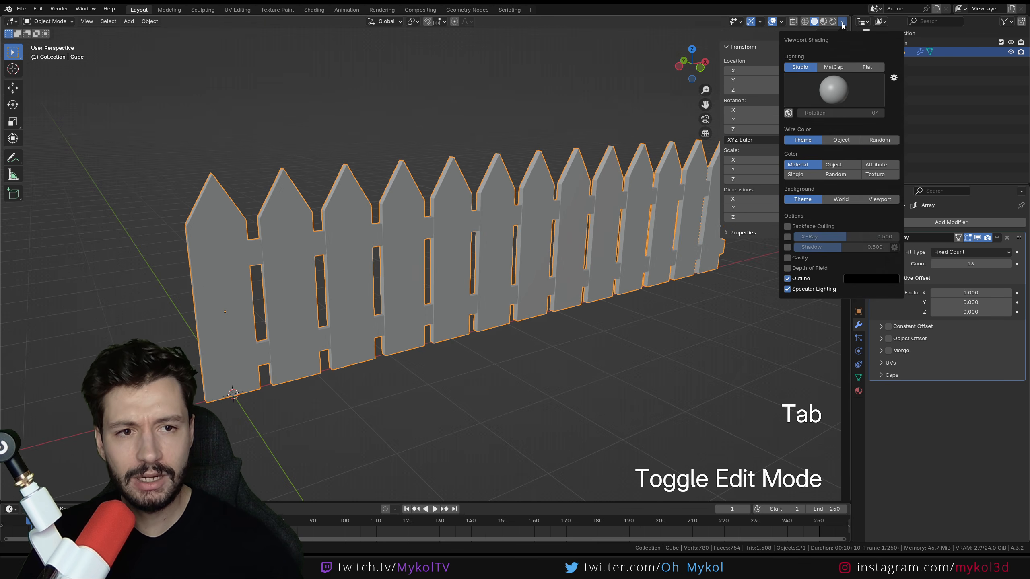
click(787, 257)
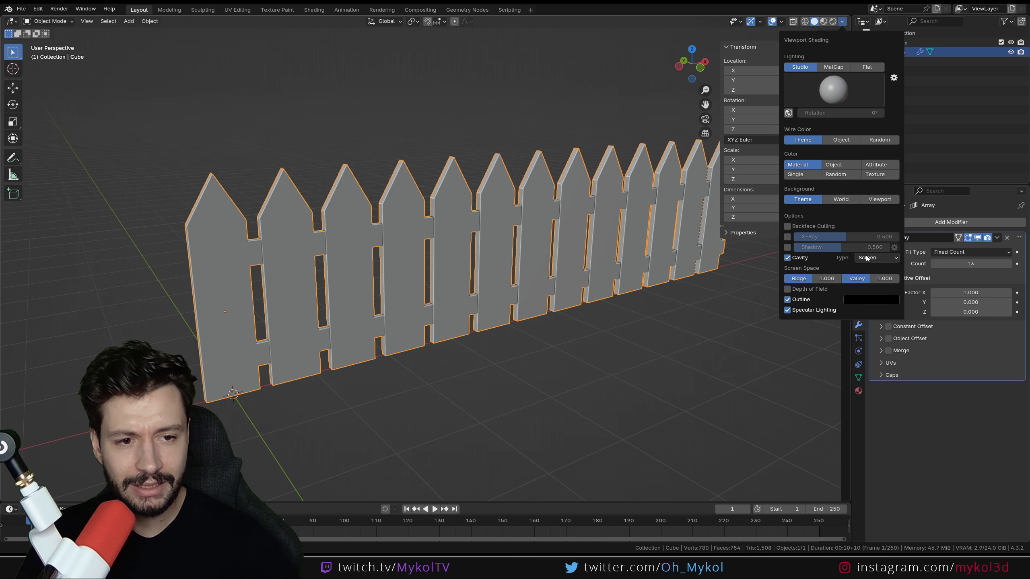
middle_drag(473, 346, 379, 318)
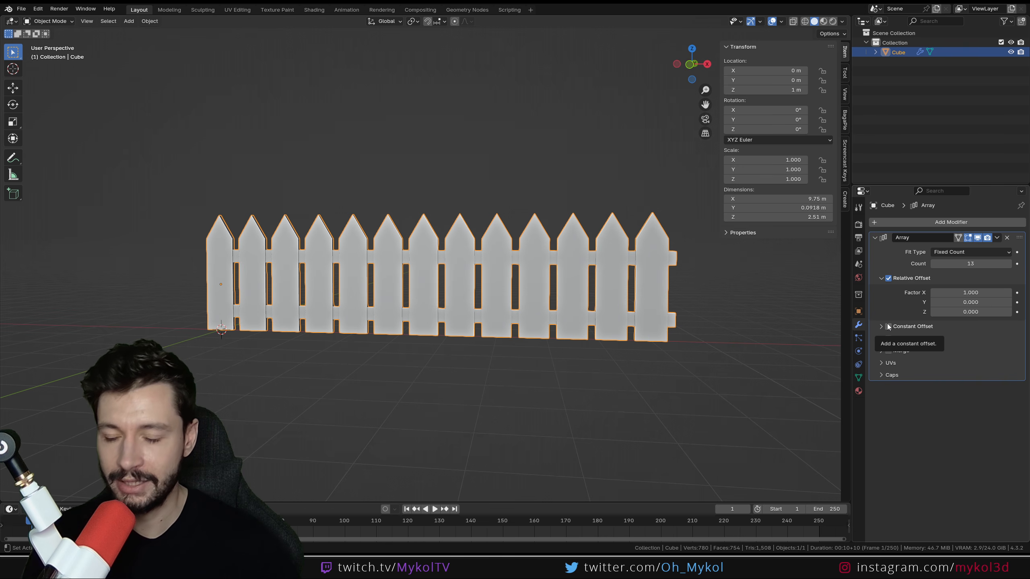
Step: Examine the fence row from several angles, checking the pickets and the joints between the rail segments
middle_drag(442, 300, 467, 296)
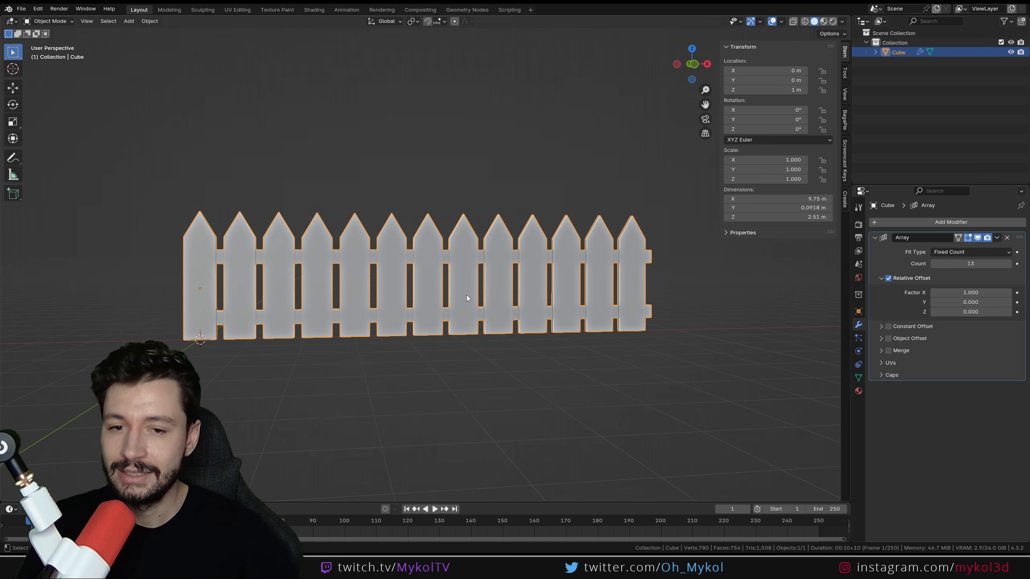
scroll(466, 294, up, 5)
shift+middle_drag(495, 278, 276, 298)
scroll(255, 262, down, 3)
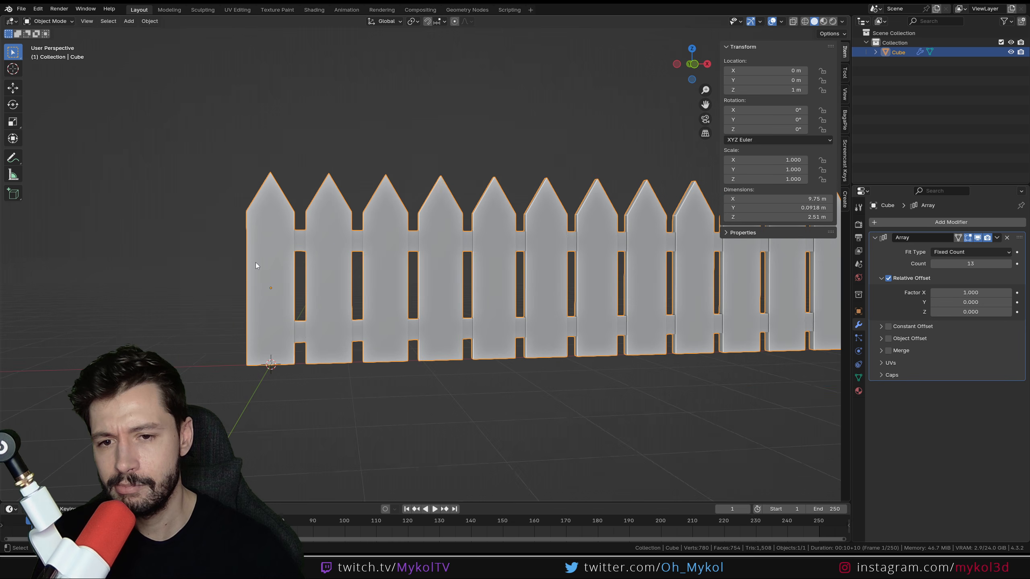
middle_drag(256, 262, 246, 222)
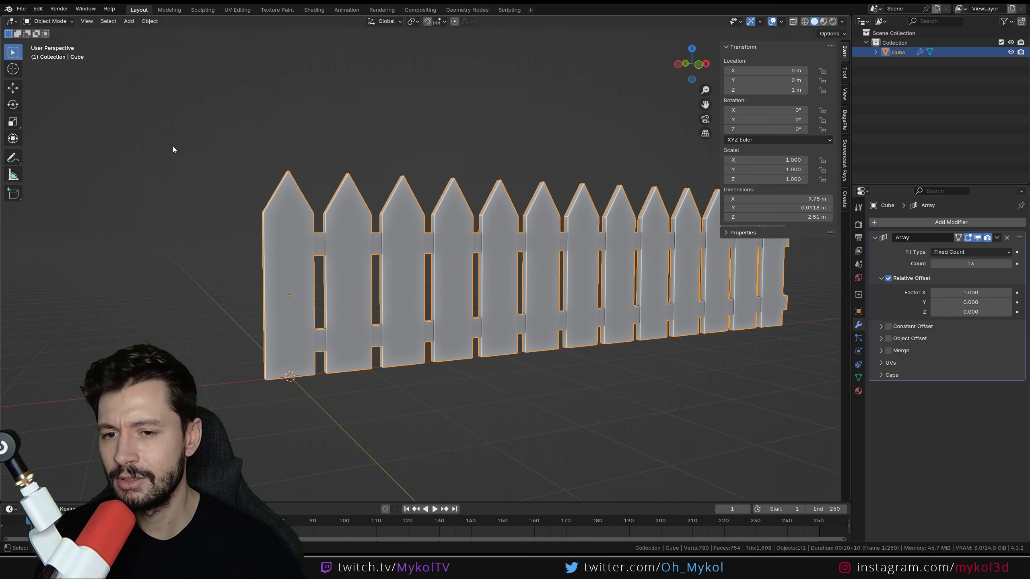
middle_drag(172, 149, 551, 290)
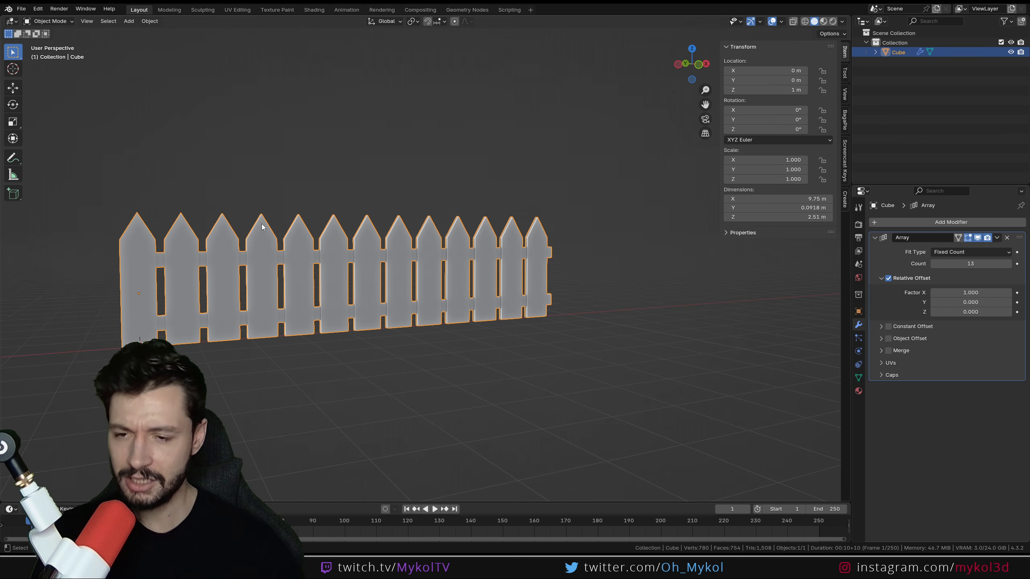
scroll(222, 246, up, 2)
shift+middle_drag(222, 246, 460, 237)
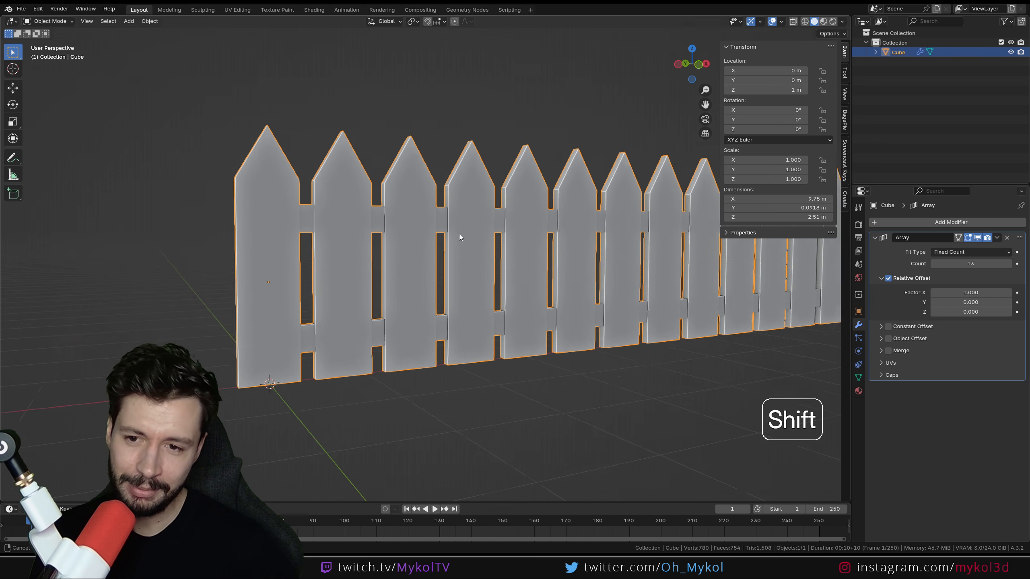
scroll(305, 211, up, 2)
middle_drag(308, 251, 295, 249)
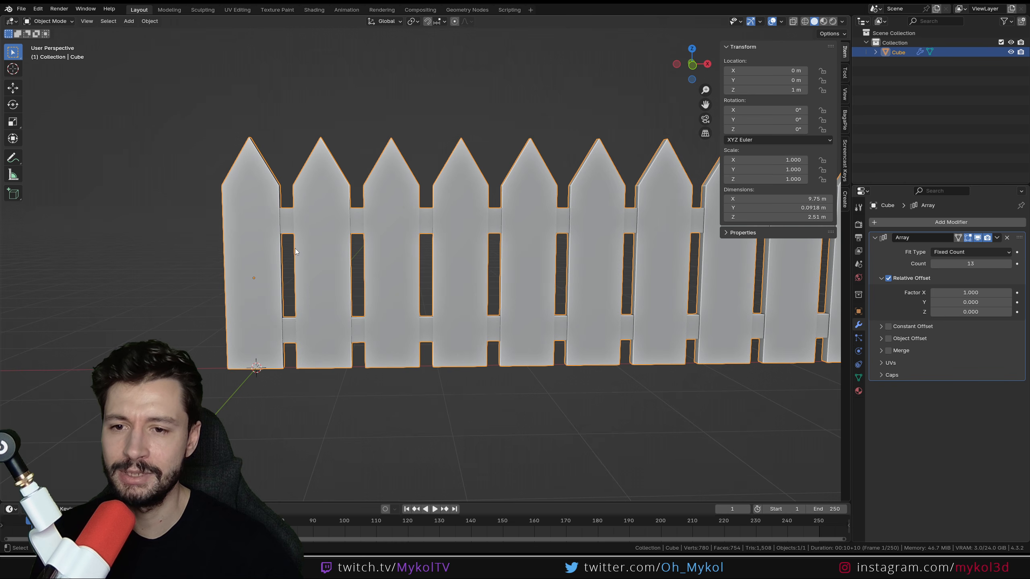
key(Tab)
key(Tab)
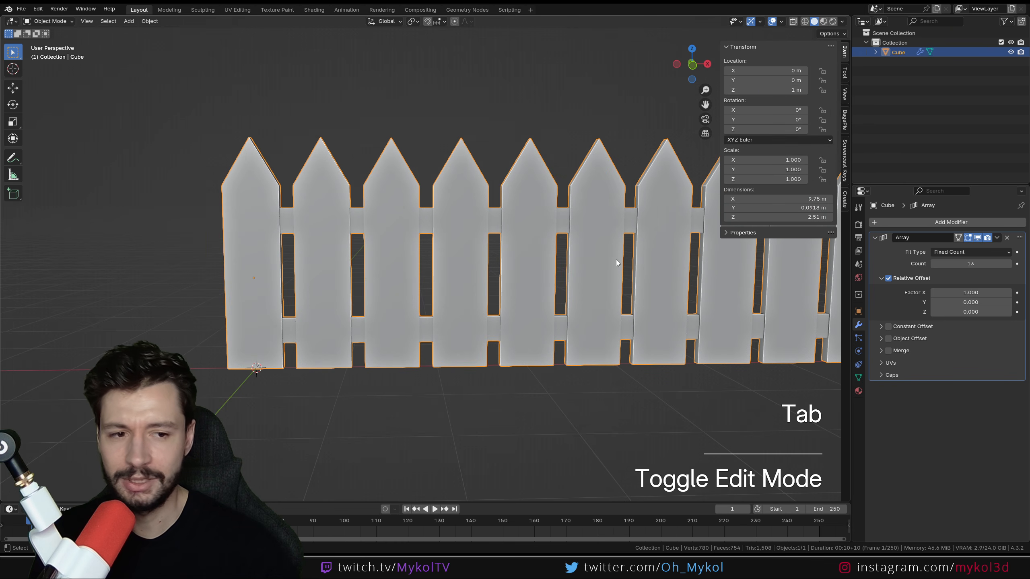
Step: Hide the Array modifier's result in the viewport, view the single picket from the front, and show the array again
click(978, 238)
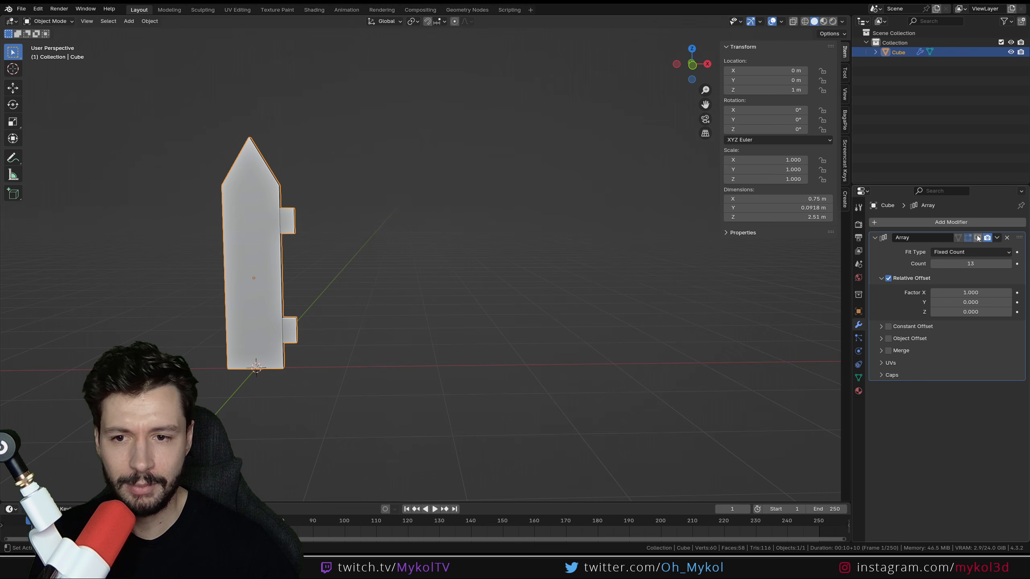
key(KP_1)
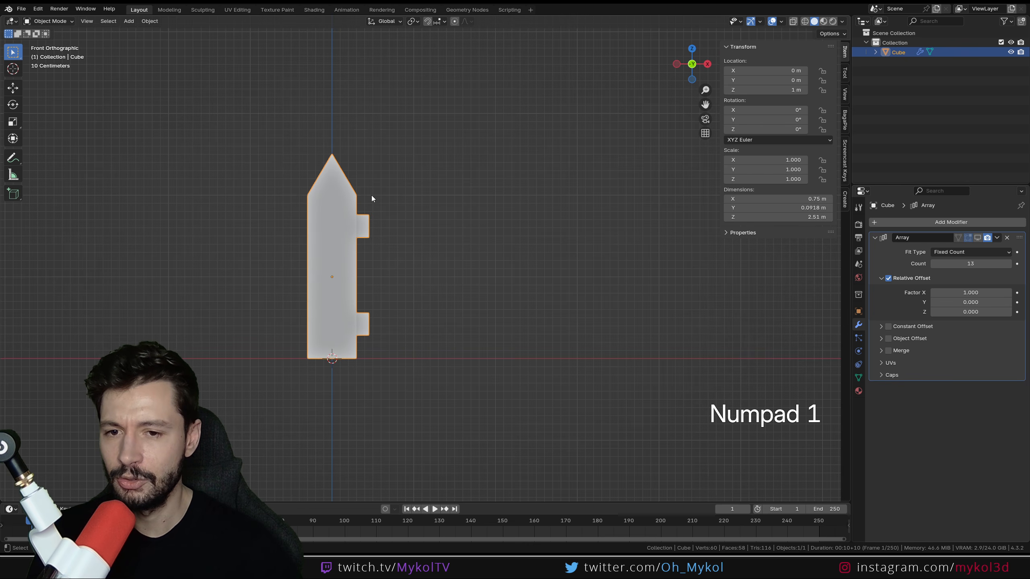
click(977, 238)
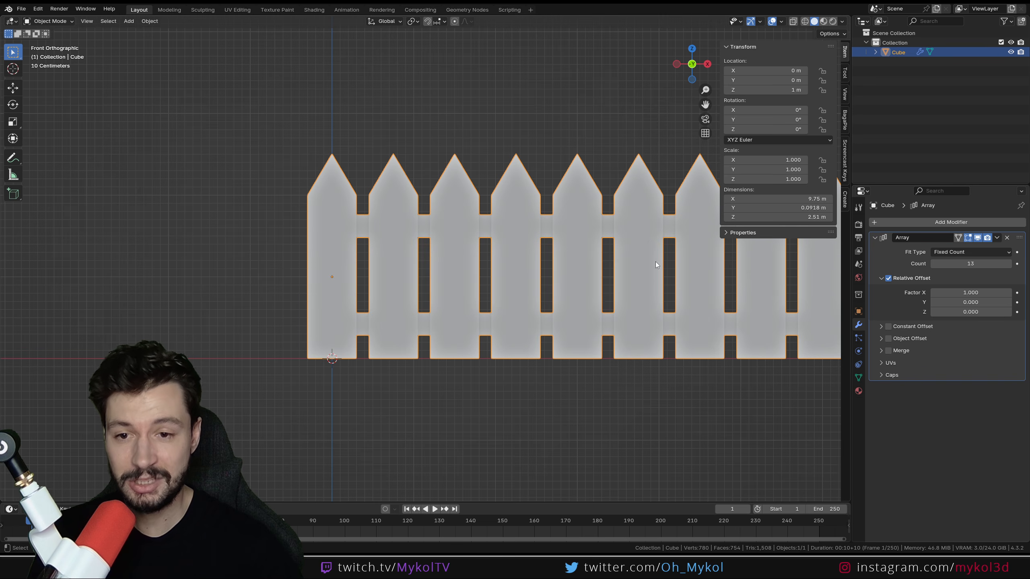
Step: Hide the Array result in the viewport and select the picket's two rail-height side faces opposite the existing stubs in Edit Mode
scroll(354, 239, down, 3)
shift+middle_drag(806, 233, 691, 238)
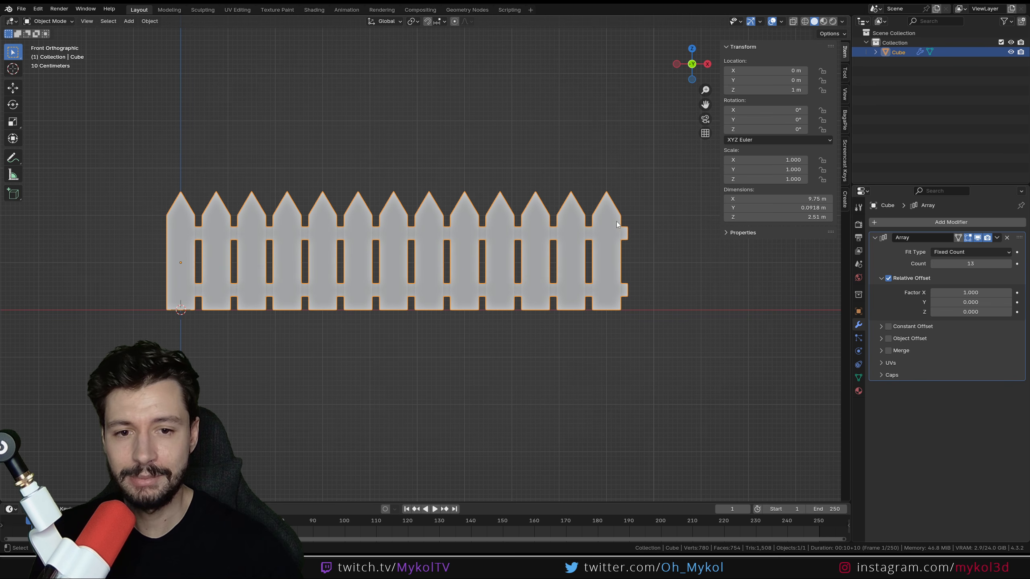
click(978, 238)
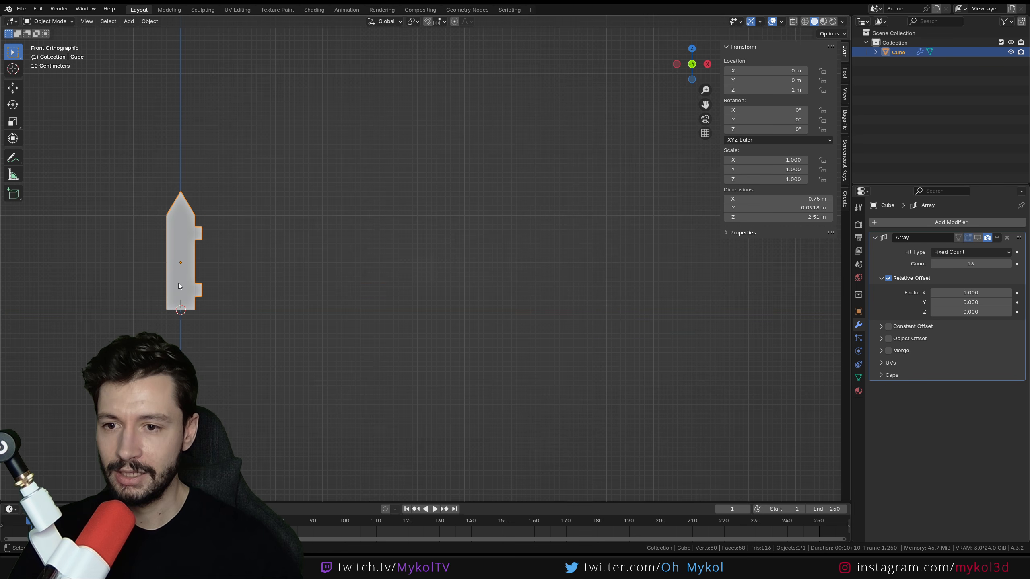
scroll(128, 266, up, 2)
shift+middle_drag(128, 266, 409, 234)
key(Tab)
click(422, 225)
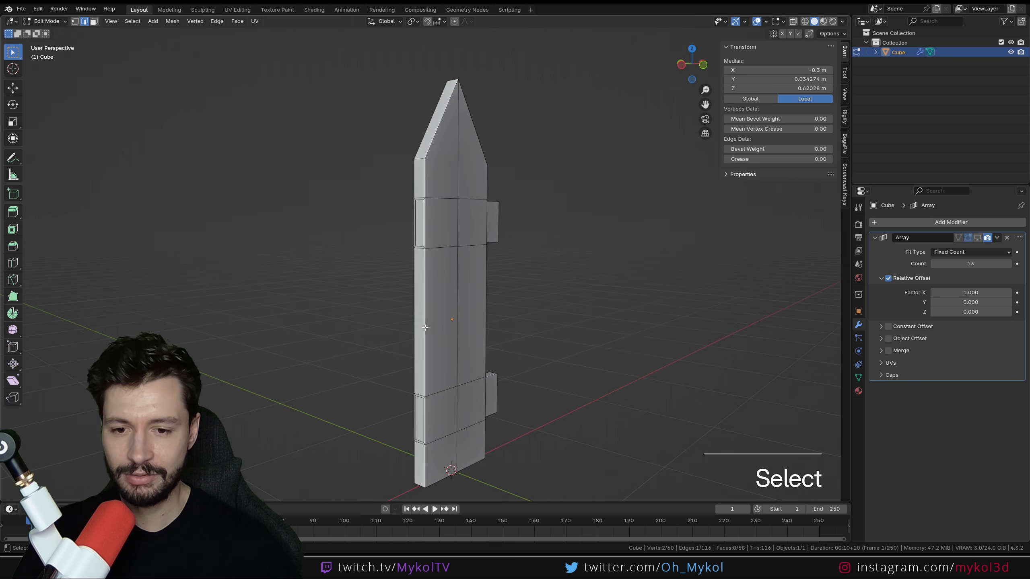
click(94, 21)
click(417, 218)
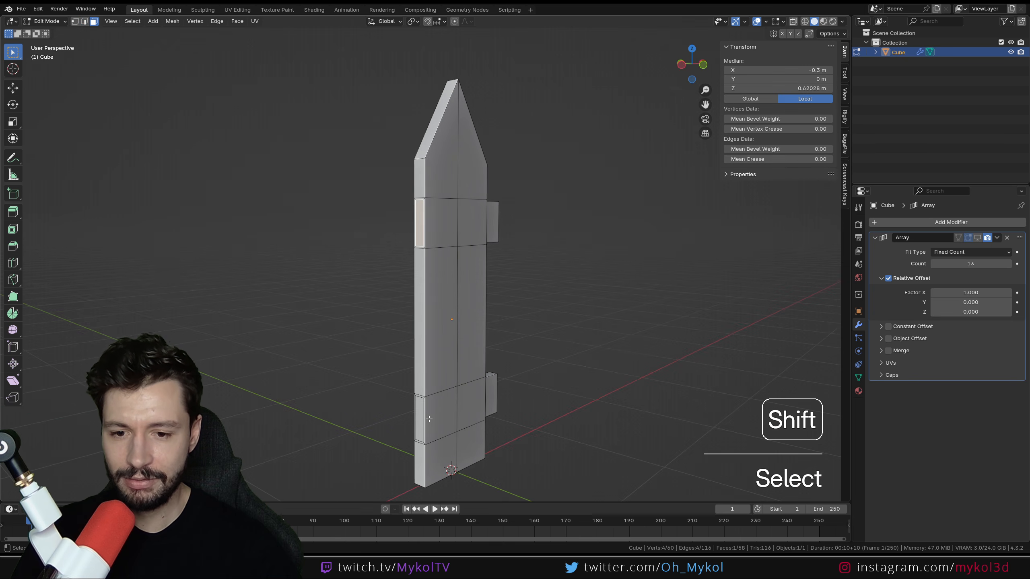
Step: Show the array again, extrude both selected faces outward by 0.15 m to form matching rail stubs, and return to Object Mode
click(977, 238)
middle_drag(405, 316, 407, 293)
scroll(422, 320, up, 4)
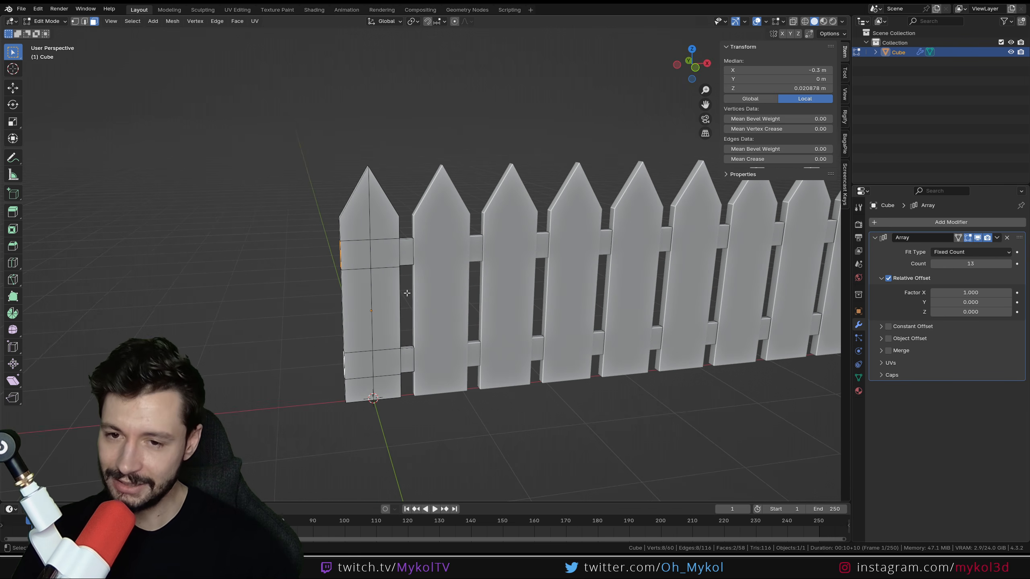
key(KP_1)
scroll(440, 286, up, 2)
key(e)
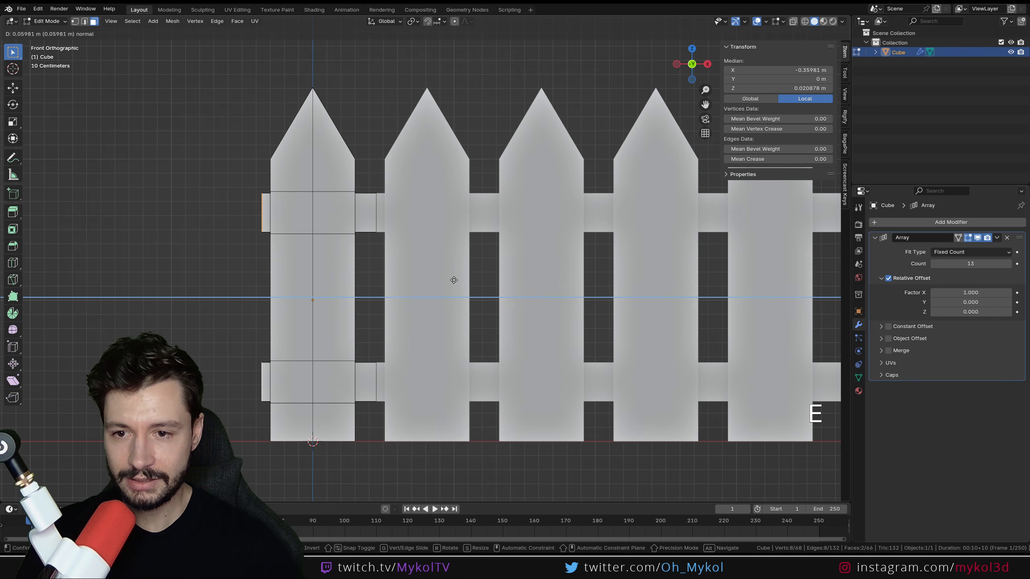
key(KP_0)
key(KP_Decimal)
key(KP_1)
key(KP_5)
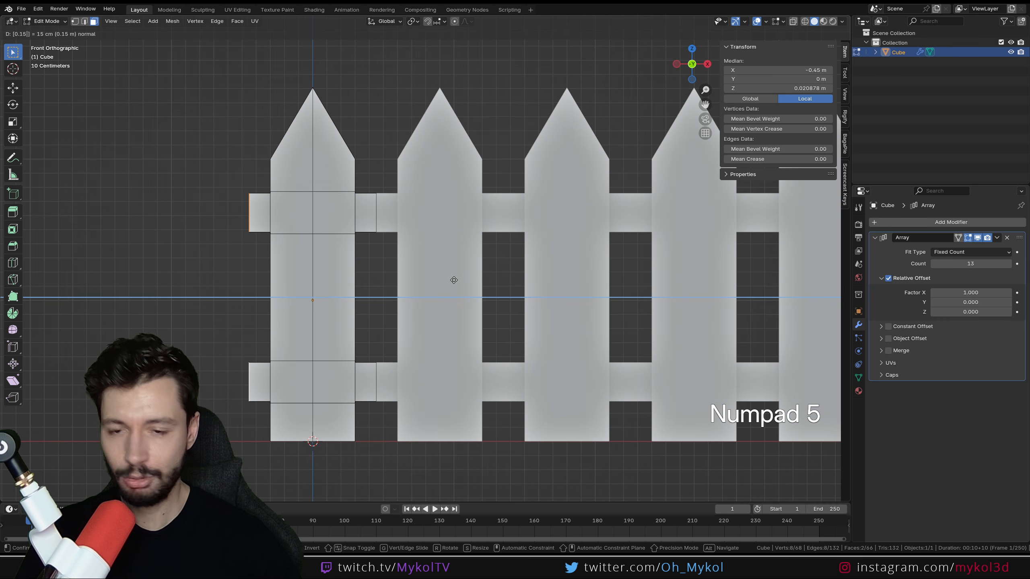
key(KP_Enter)
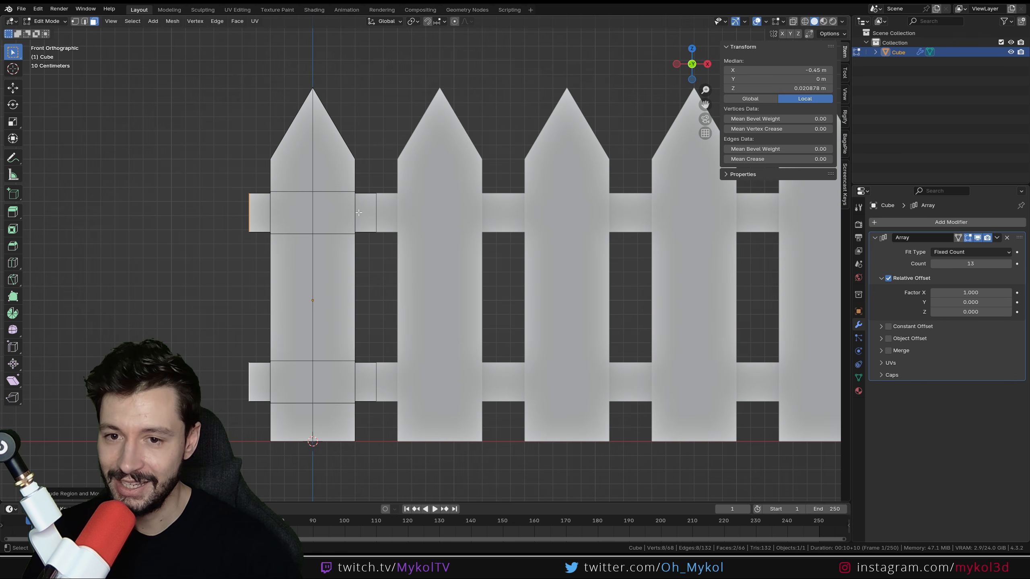
middle_drag(354, 211, 333, 222)
key(Tab)
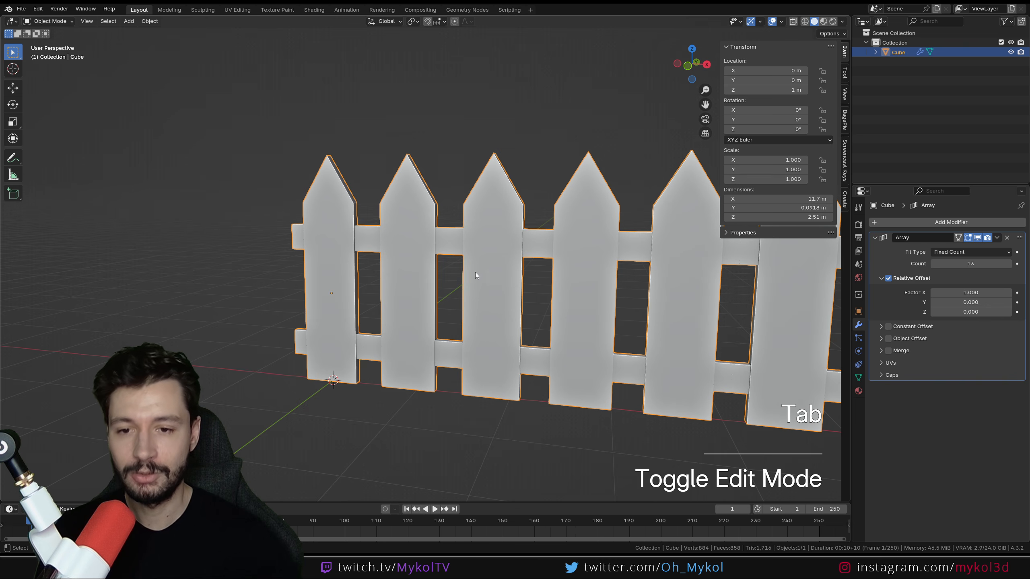
Step: Try a relative offset X factor of 1.620 to inspect the separated pickets, and undo the change
shift+middle_drag(474, 272, 439, 257)
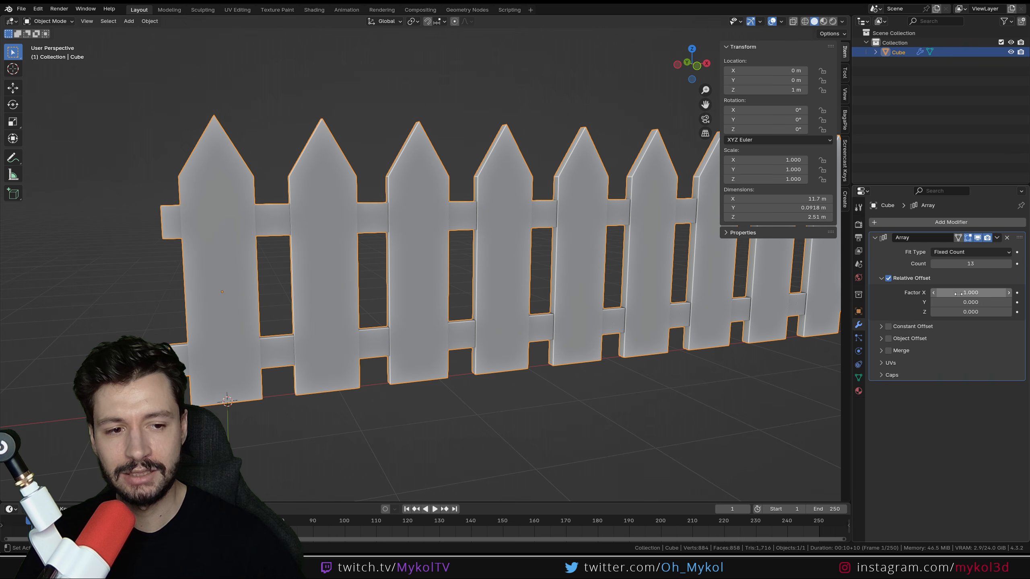
shift+drag(963, 292, 1001, 293)
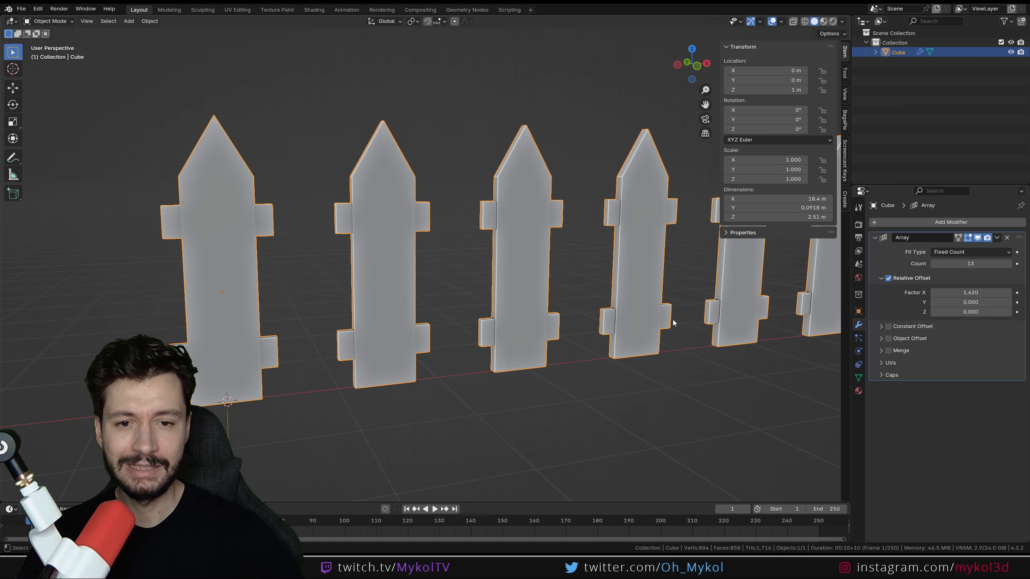
middle_drag(405, 356, 380, 347)
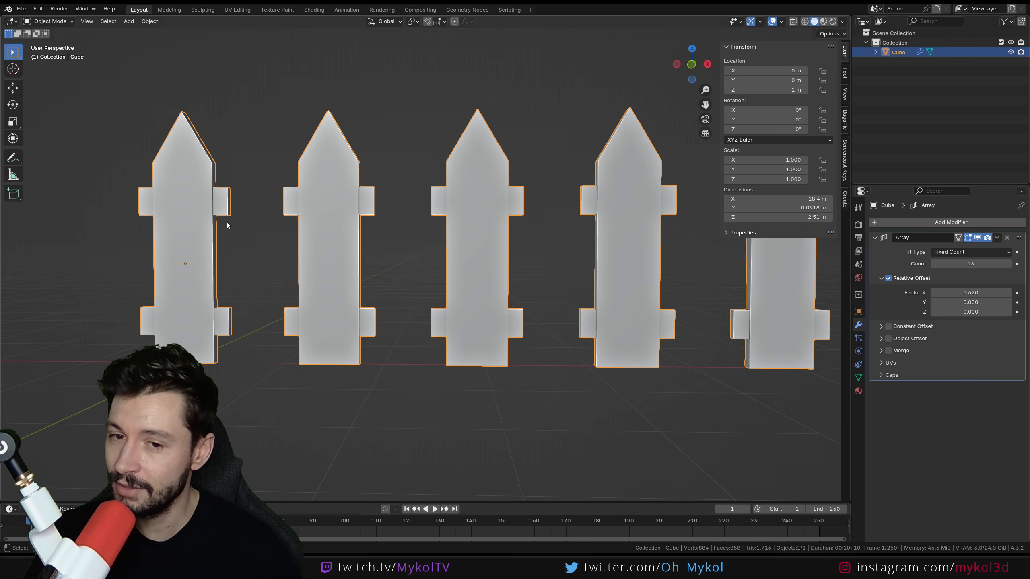
scroll(292, 269, down, 5)
middle_drag(291, 270, 352, 254)
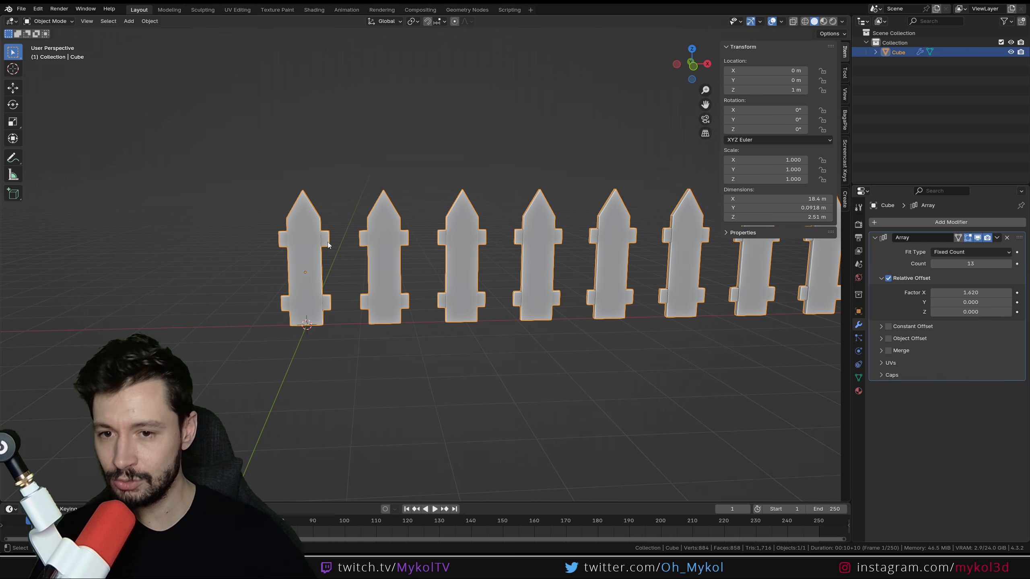
key(ctrl+z)
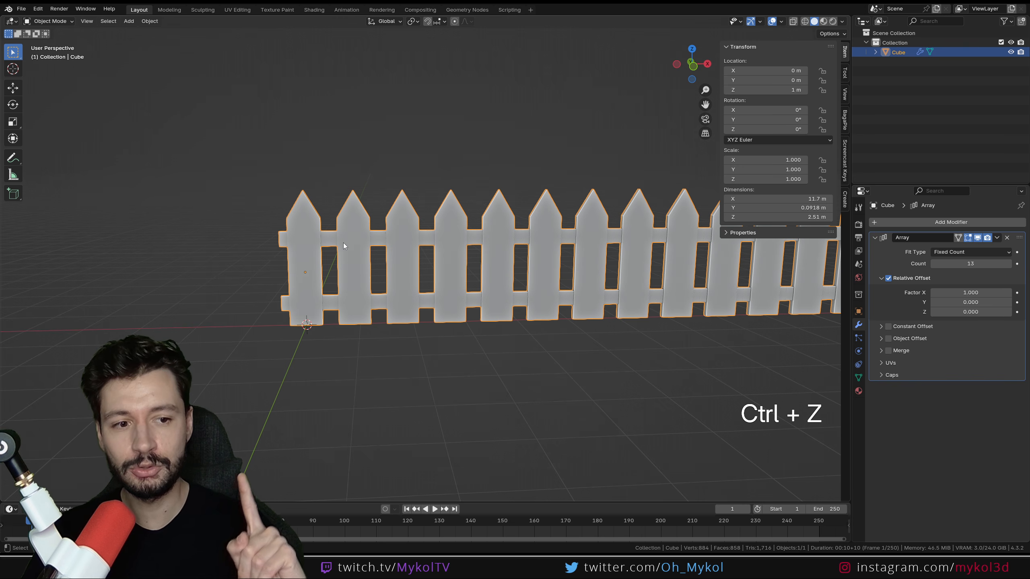
Step: Select the end faces of all four rail stubs on the original picket in Edit Mode
scroll(343, 245, up, 4)
key(Tab)
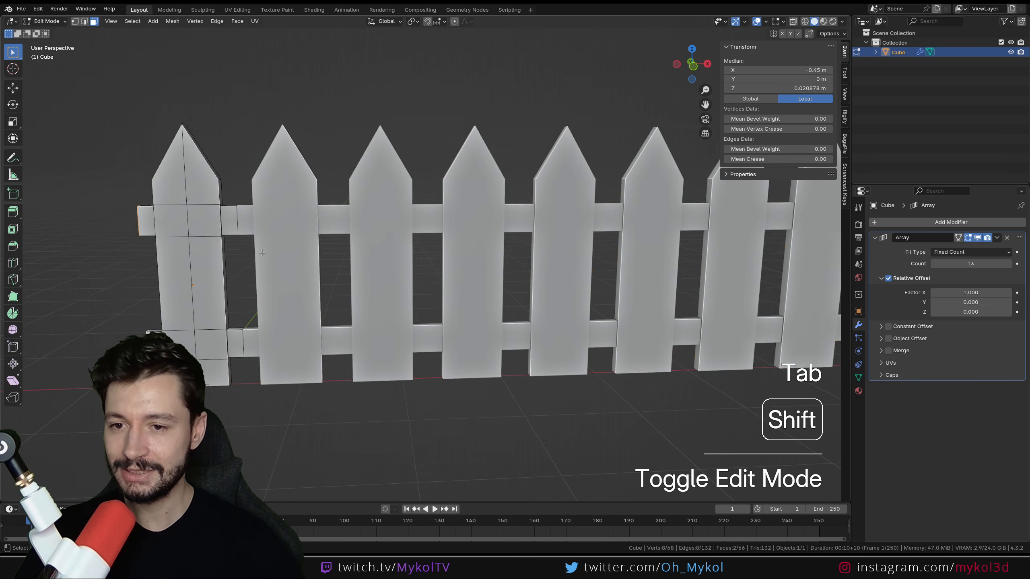
mouse_move(343, 245)
middle_down()
mouse_move(387, 252)
mouse_move(333, 239)
middle_up()
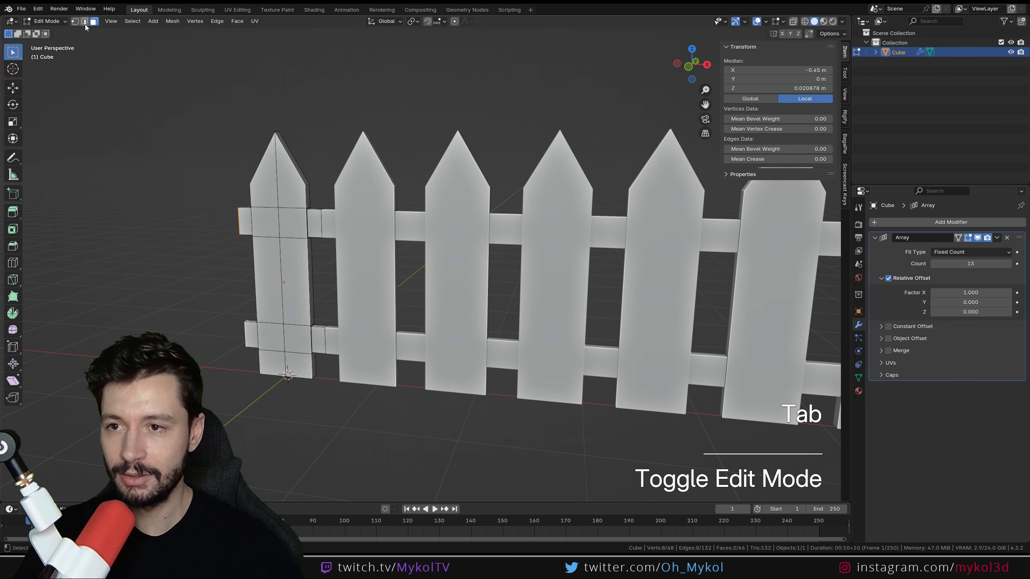
click(323, 220)
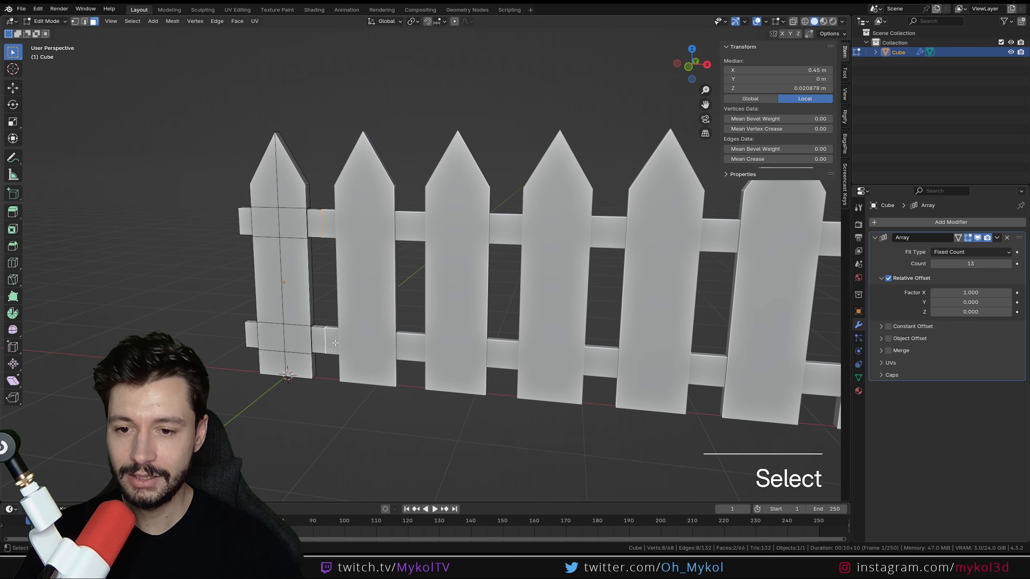
middle_drag(335, 343, 463, 358)
shift+click(496, 228)
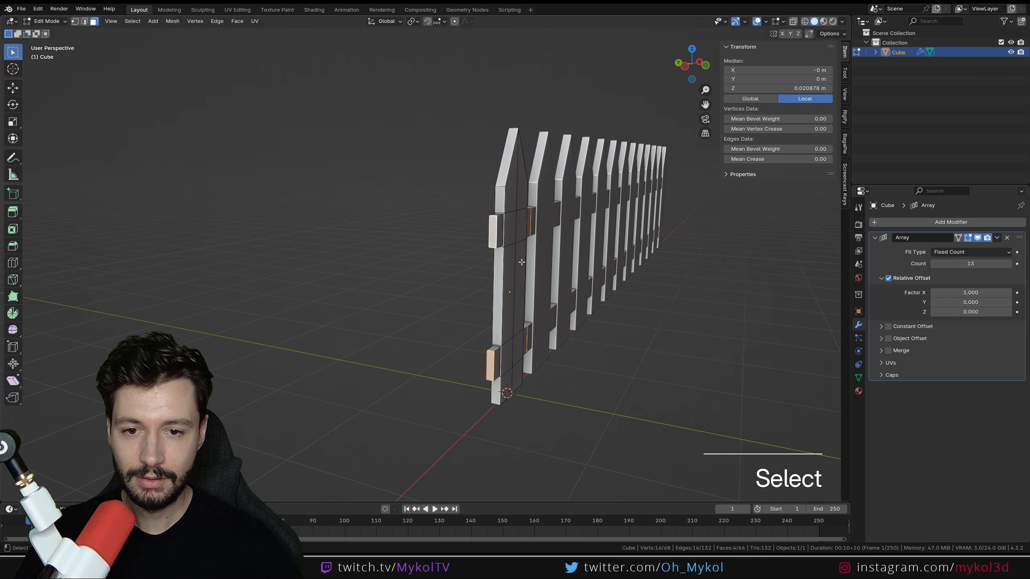
Step: Scale the selected stub ends outward along X by about 1.2 to widen the picket gaps, and return to Object Mode
key(KP_1)
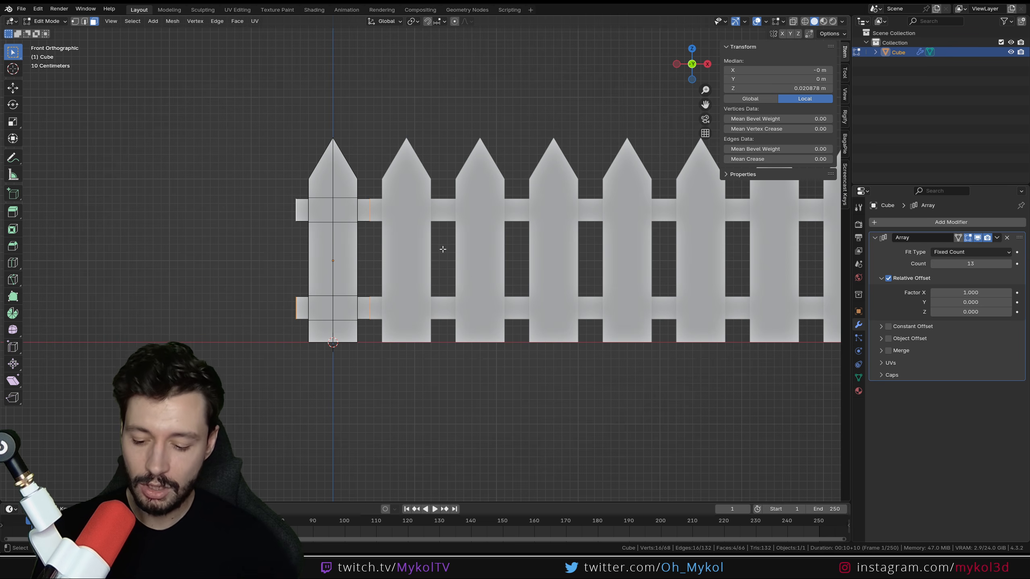
key(s)
key(x)
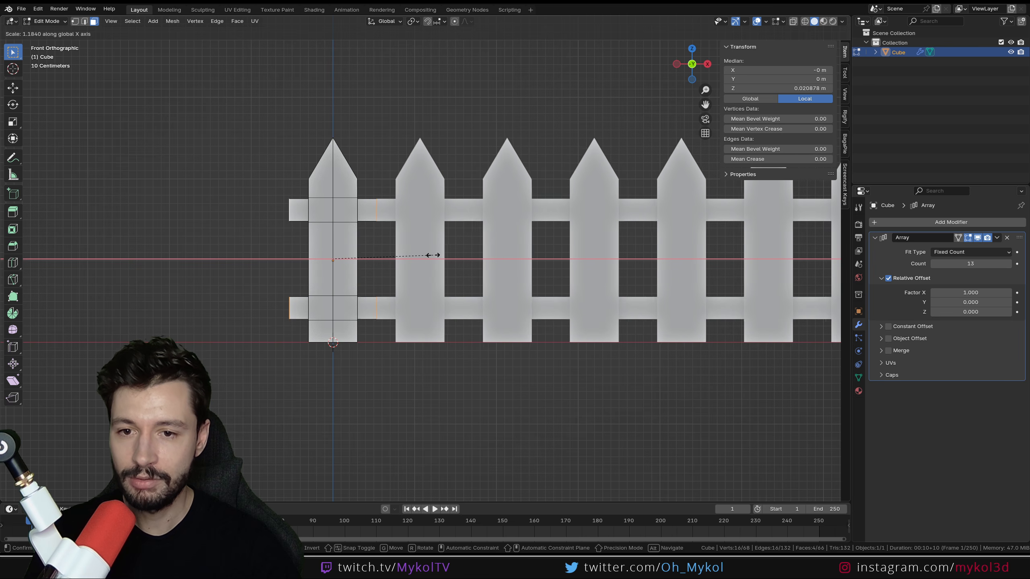
click(433, 255)
middle_drag(433, 255, 372, 288)
key(Tab)
scroll(372, 287, down, 2)
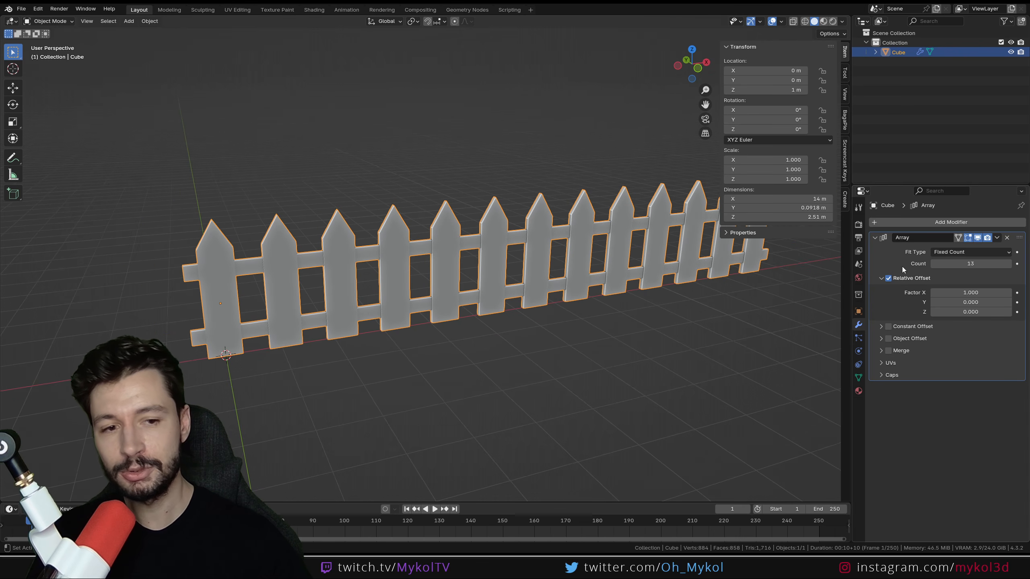
Step: Try Array counts of 3 and 10, finishing with a fixed count of 3 pickets
shift+middle_drag(490, 264, 795, 322)
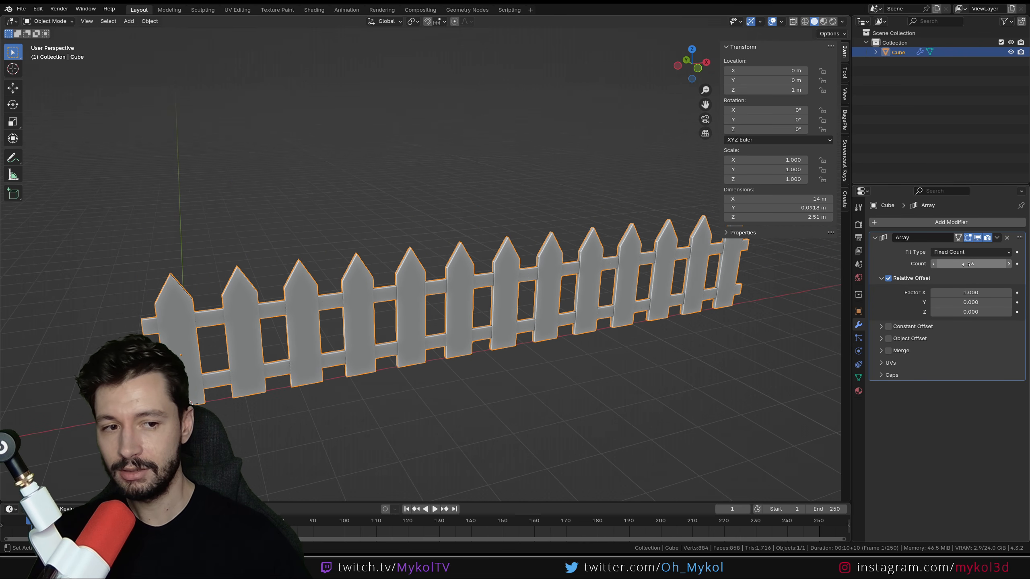
drag(968, 264, 944, 264)
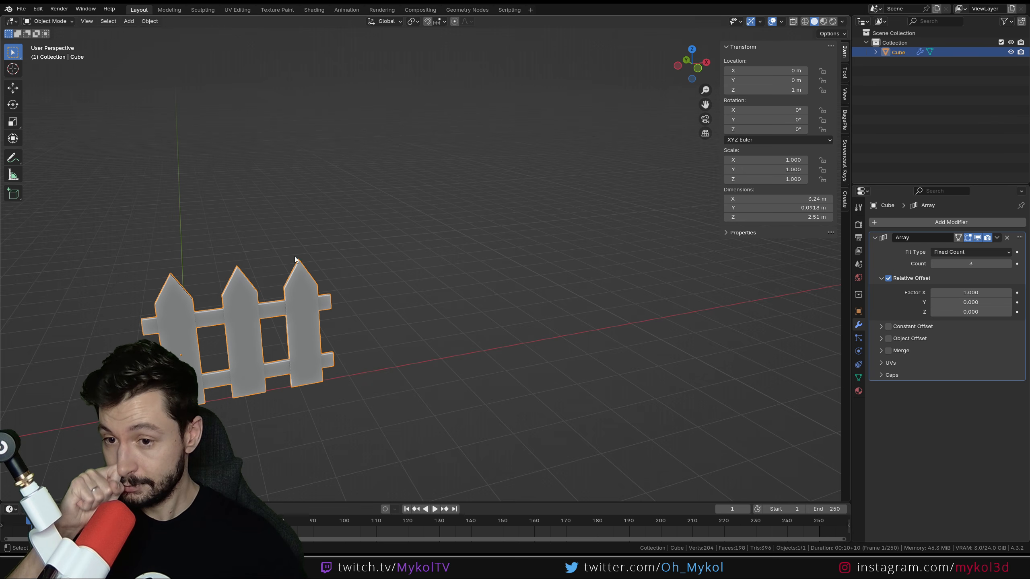
click(965, 263)
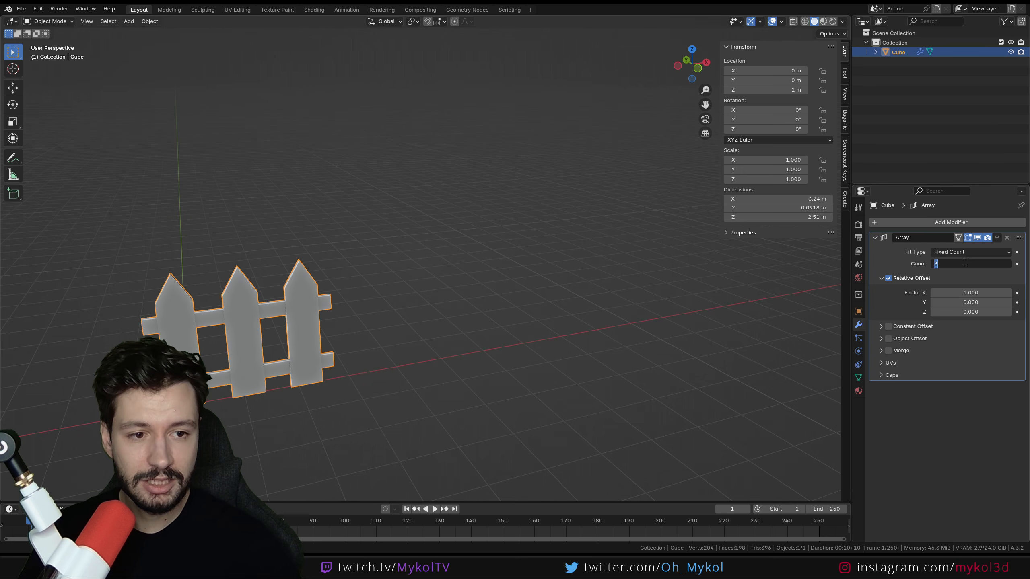
text(10)
key(Return)
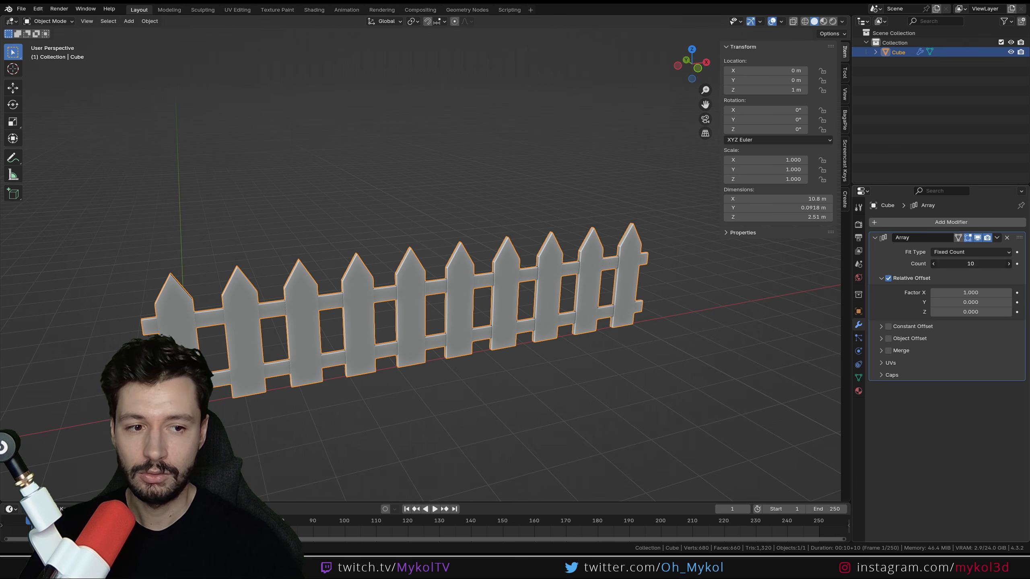
drag(971, 263, 965, 263)
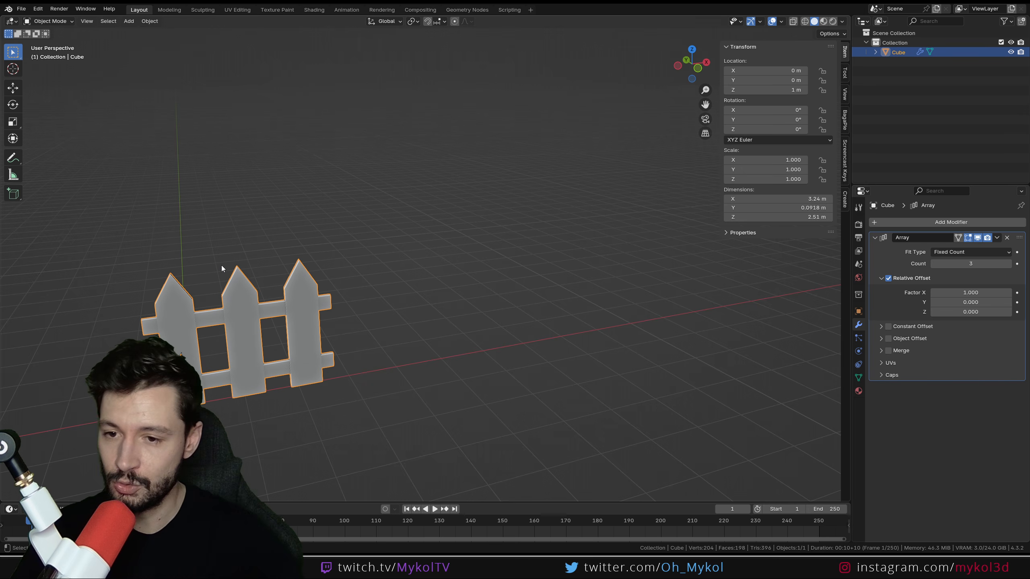
shift+middle_drag(119, 277, 449, 270)
scroll(377, 282, up, 3)
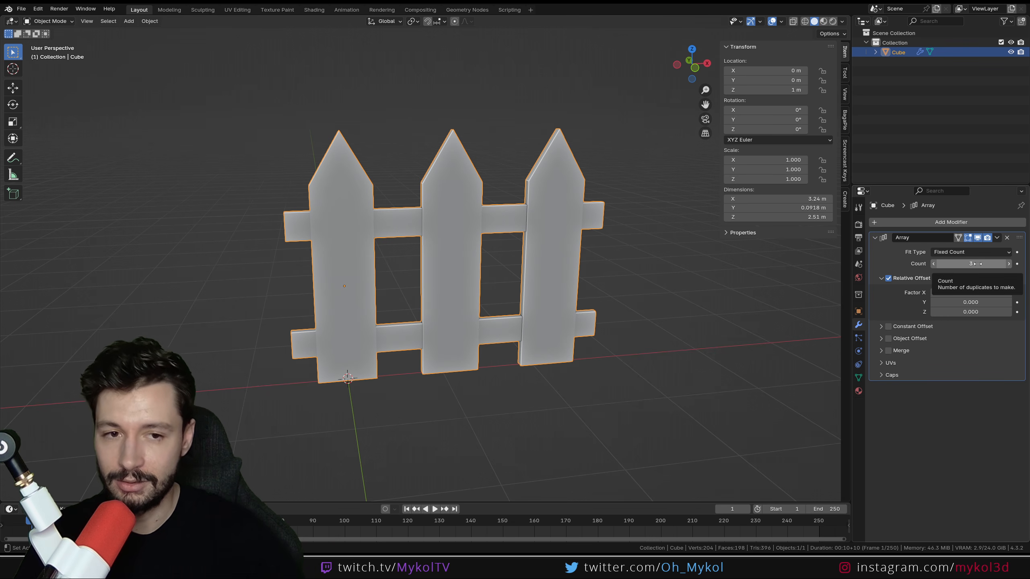
shift+middle_drag(644, 293, 510, 325)
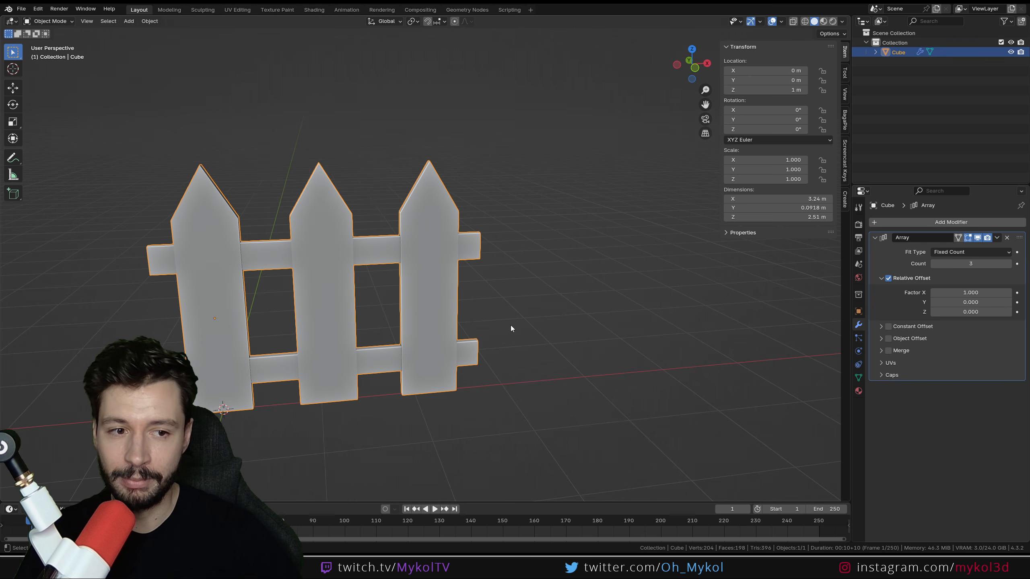
Step: Switch the Array modifier's fit type to Fit Length and set the length to 10 m
click(944, 250)
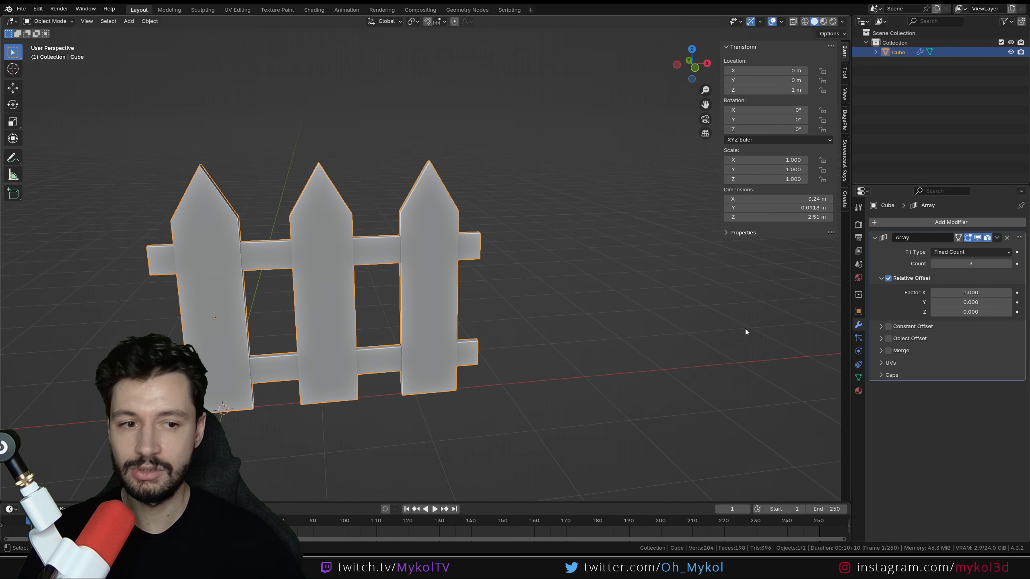
click(957, 254)
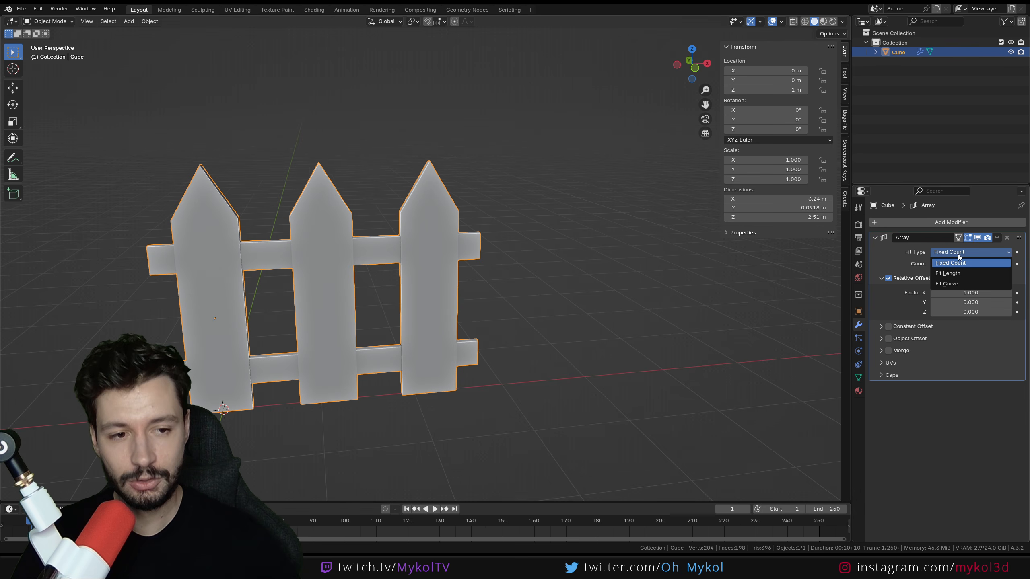
click(953, 274)
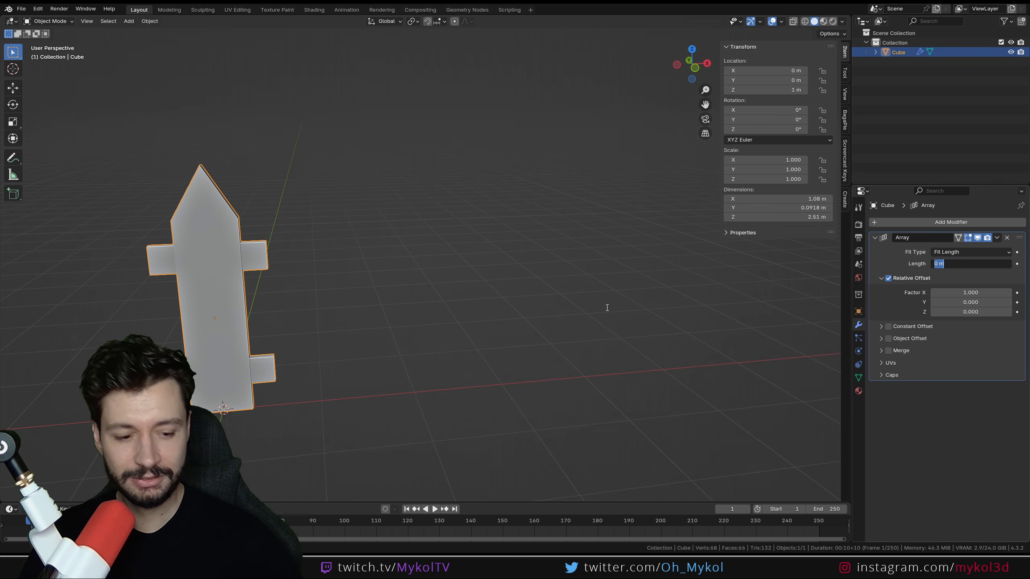
text(10)
key(Return)
scroll(623, 285, down, 4)
shift+middle_drag(605, 300, 522, 355)
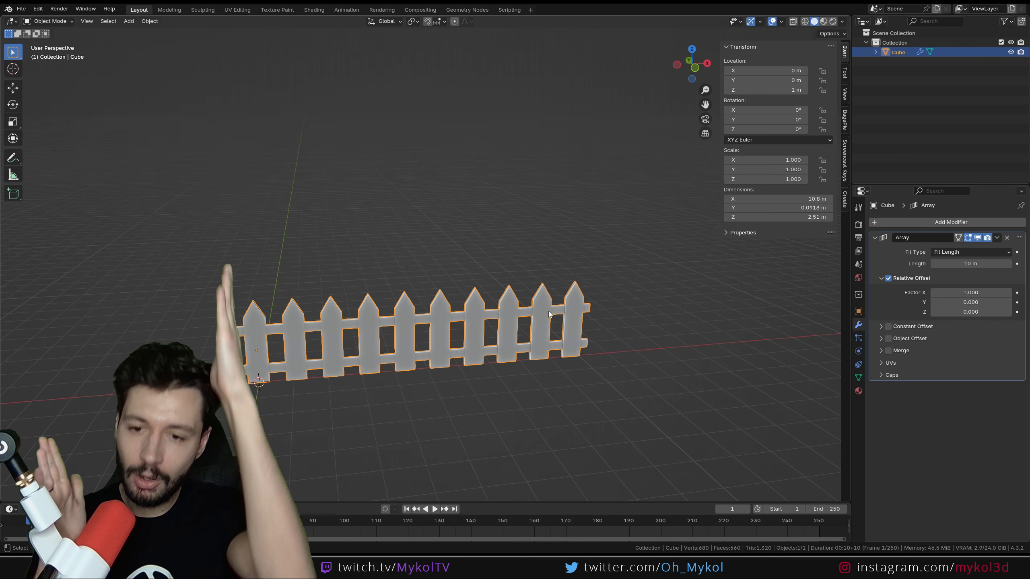
Step: Set the array's fit length to 11 m and inspect the extended fence up close
mouse_move(927, 264)
shift+mouse_down()
mouse_move(802, 264)
mouse_move(959, 264)
mouse_move(934, 264)
shift+mouse_up()
scroll(430, 407, up, 8)
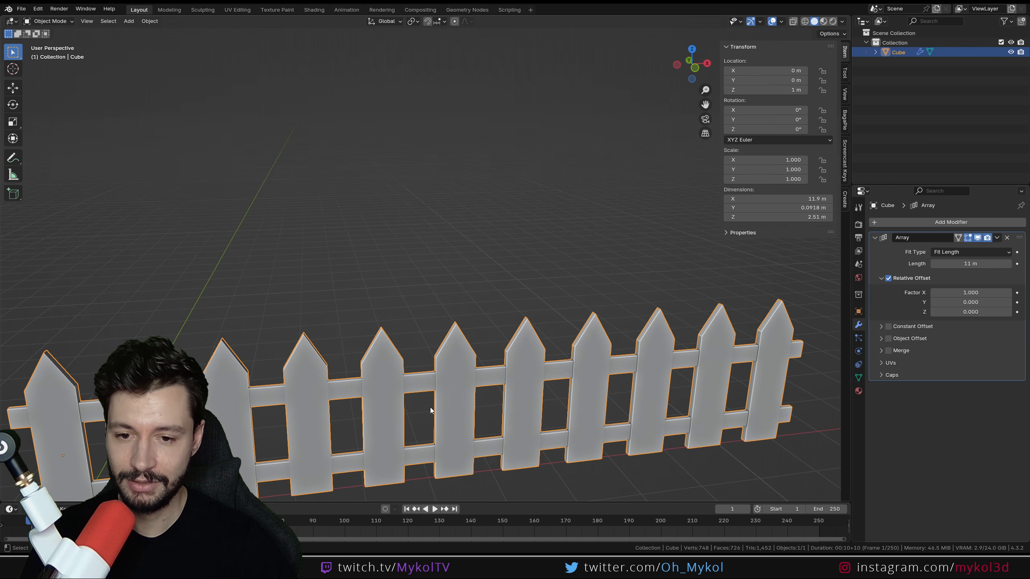
scroll(365, 377, down, 5)
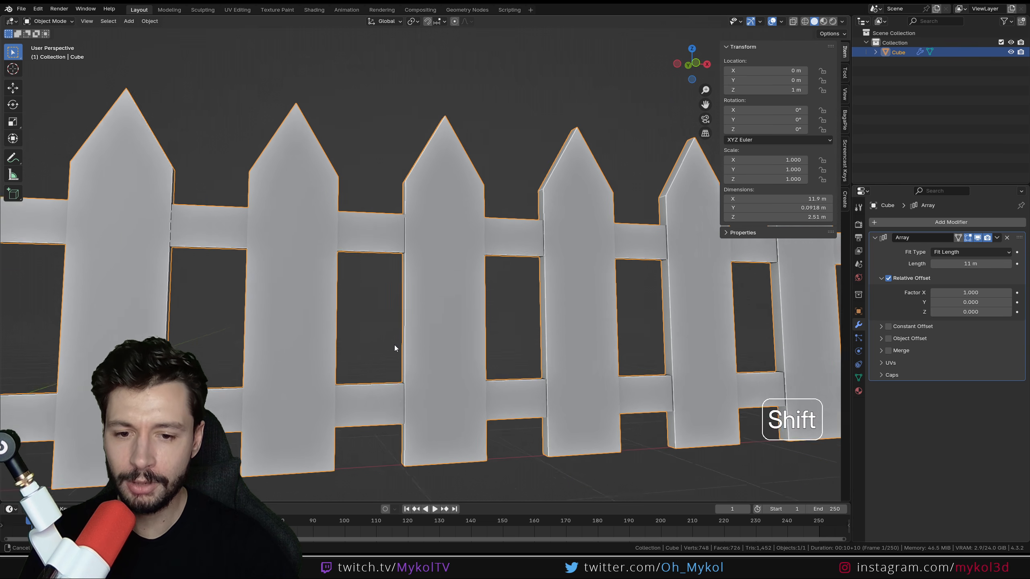
middle_drag(400, 344, 758, 305)
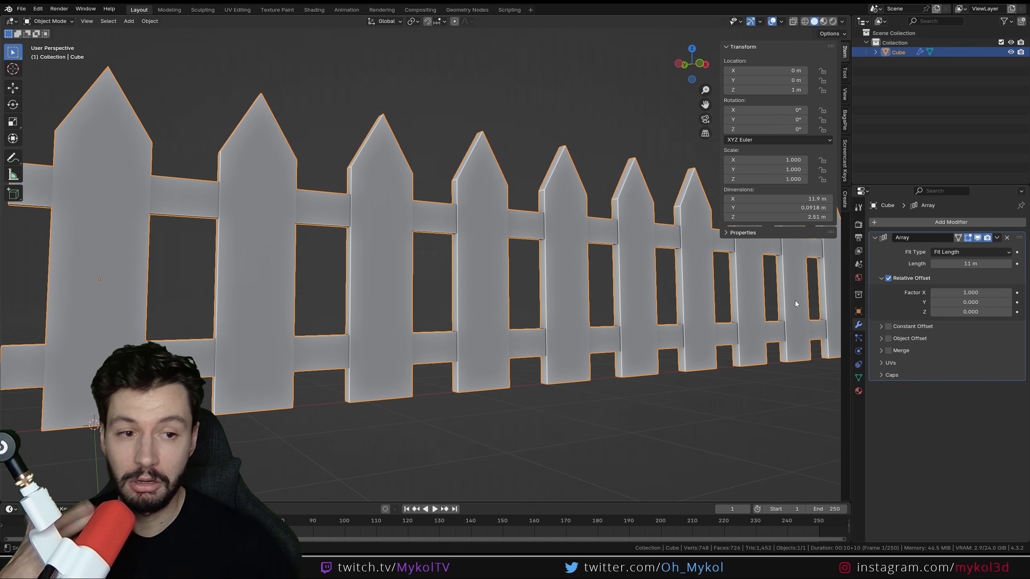
Step: Turn the Array modifier's Relative Offset off and back on to compare the fence with and without it
key(KP_Decimal)
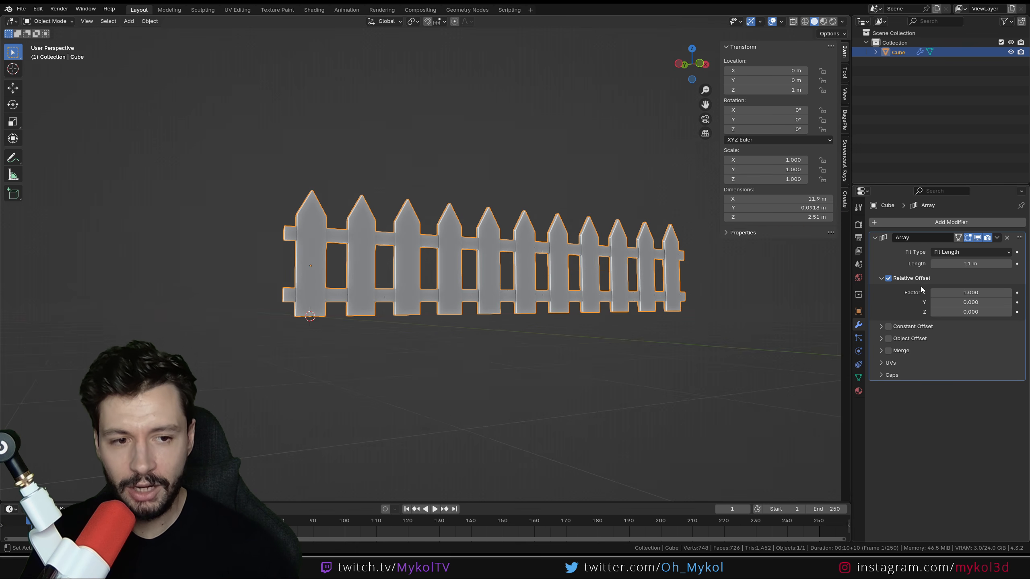
click(888, 278)
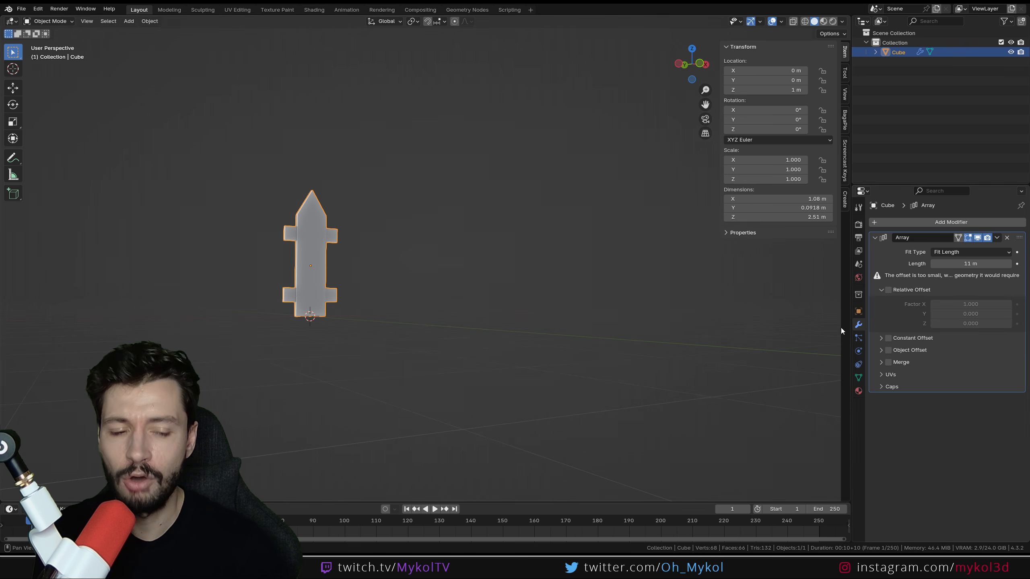
click(888, 290)
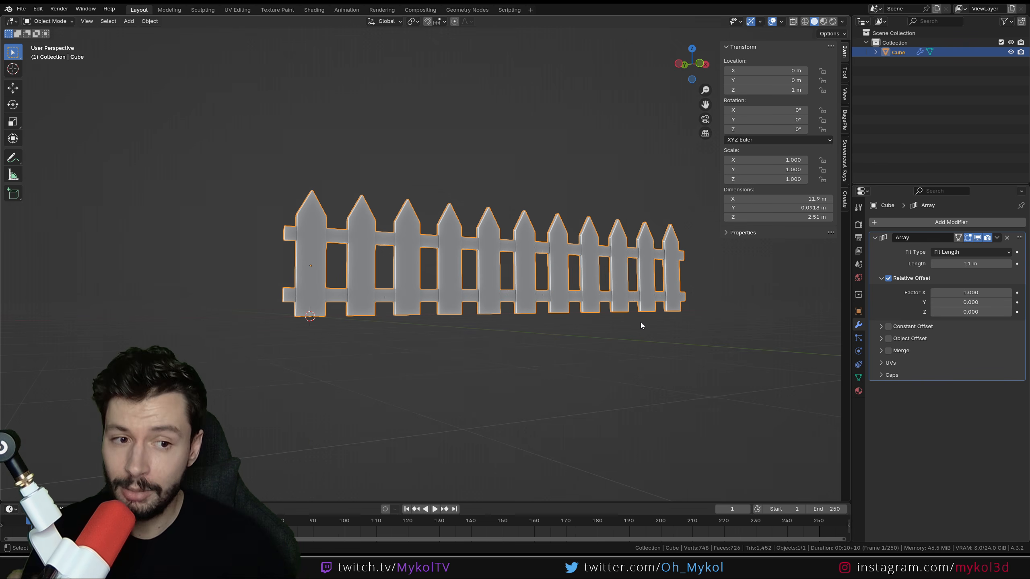
Step: From the front, hide the array in the viewport and annotate the picket's bounding box, its width as 1, and two successive offset arrows
middle_drag(405, 295, 470, 264)
key(KP_1)
scroll(441, 301, up, 3)
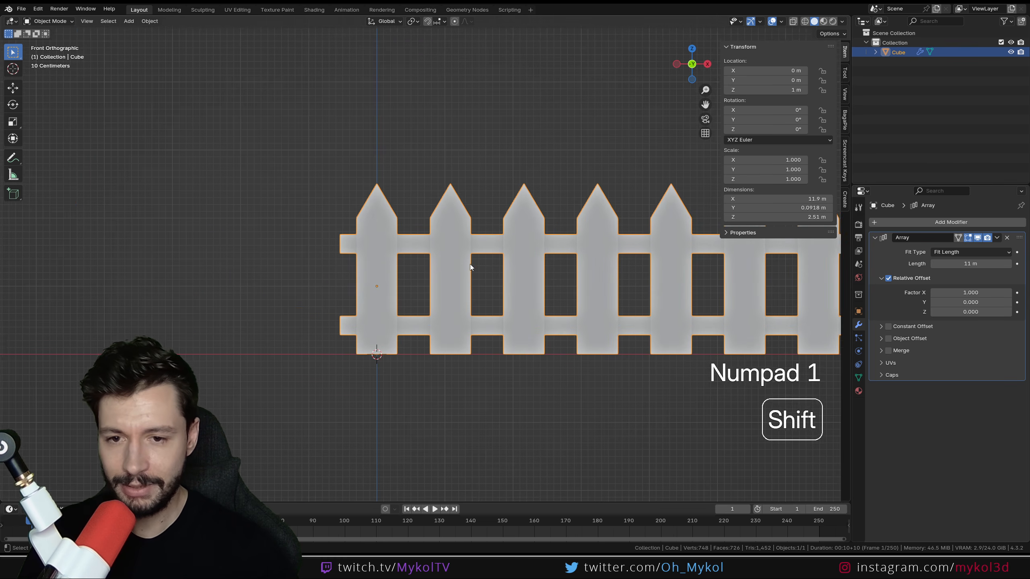
scroll(470, 264, up, 3)
click(978, 237)
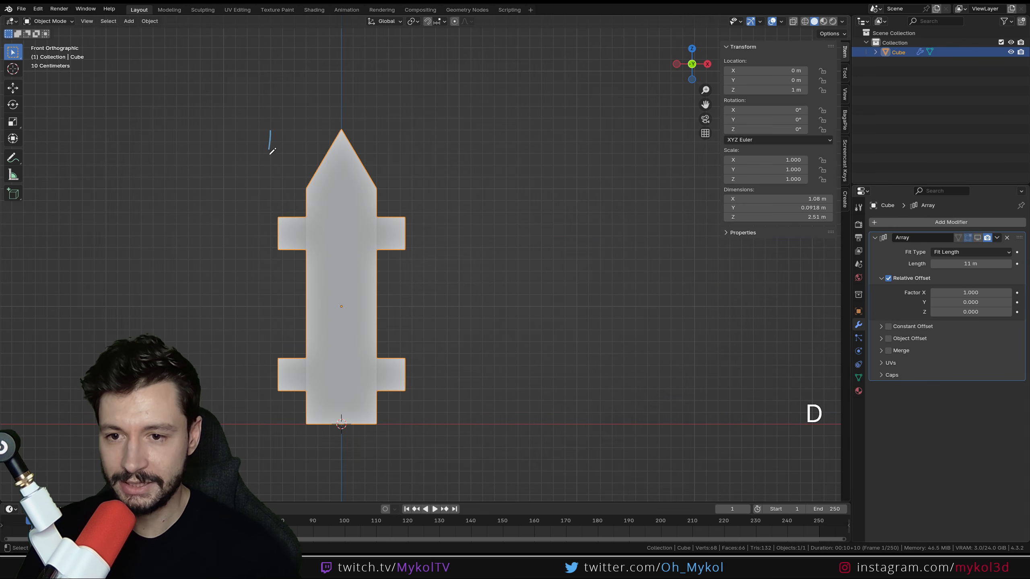
mouse_move(270, 149)
mouse_down()
mouse_move(272, 392)
mouse_move(397, 437)
mouse_move(405, 124)
mouse_move(239, 126)
mouse_up()
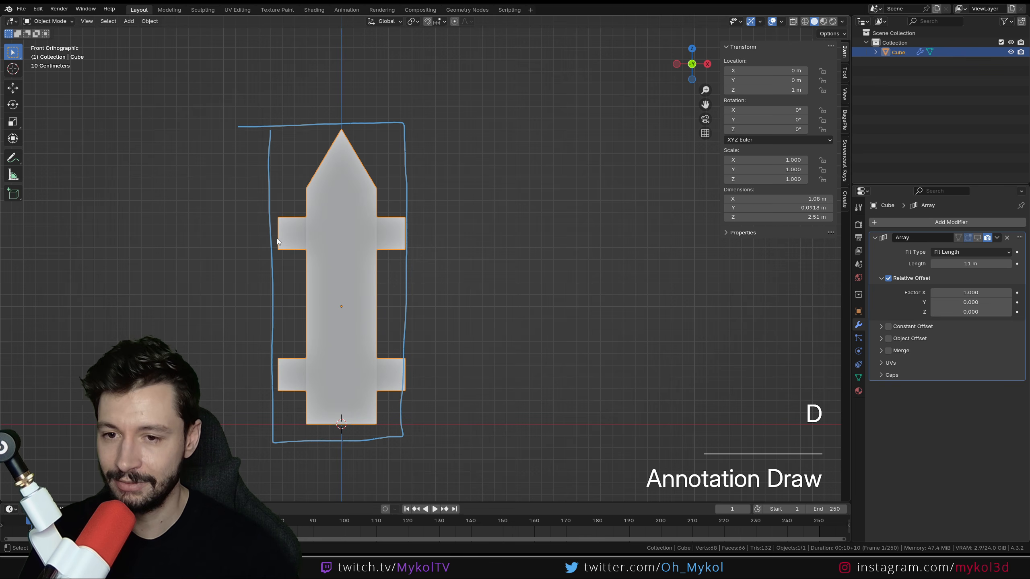
mouse_move(274, 99)
mouse_down()
mouse_move(394, 94)
mouse_move(390, 104)
mouse_up()
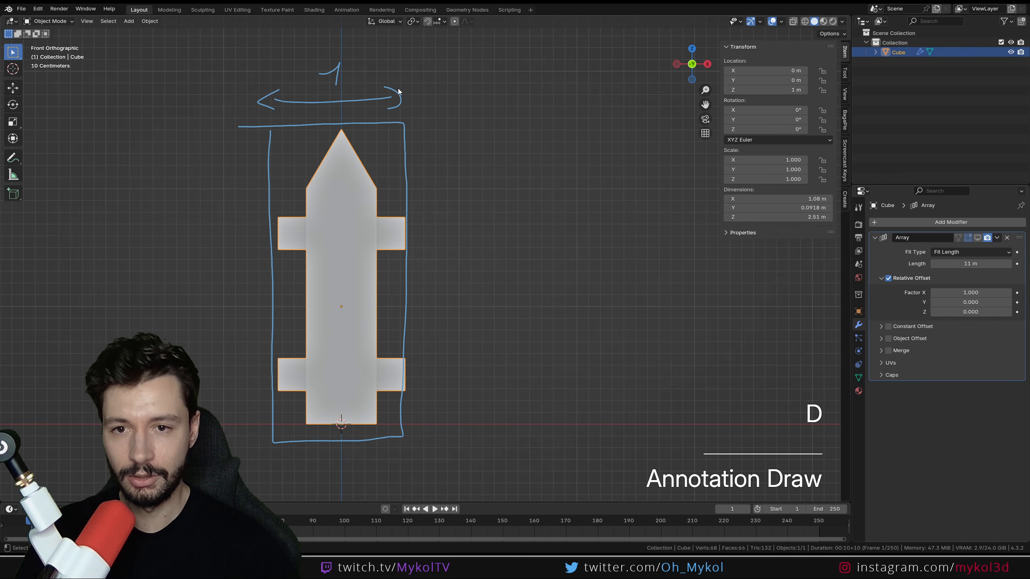
drag(421, 96, 649, 99)
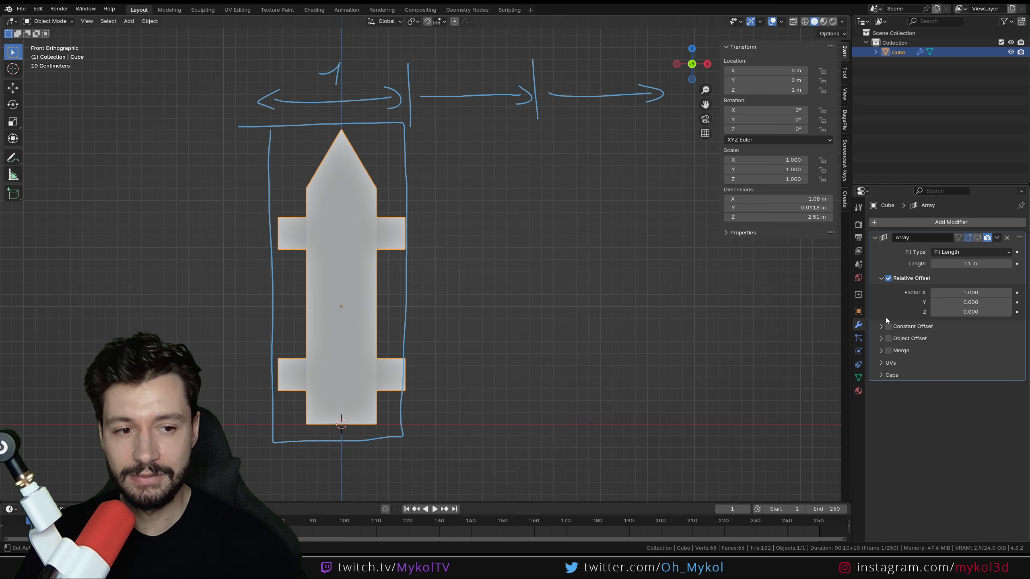
Step: Show the array in the viewport again and set its relative offset Factor X to 1.5
click(977, 241)
shift+middle_drag(499, 236, 449, 240)
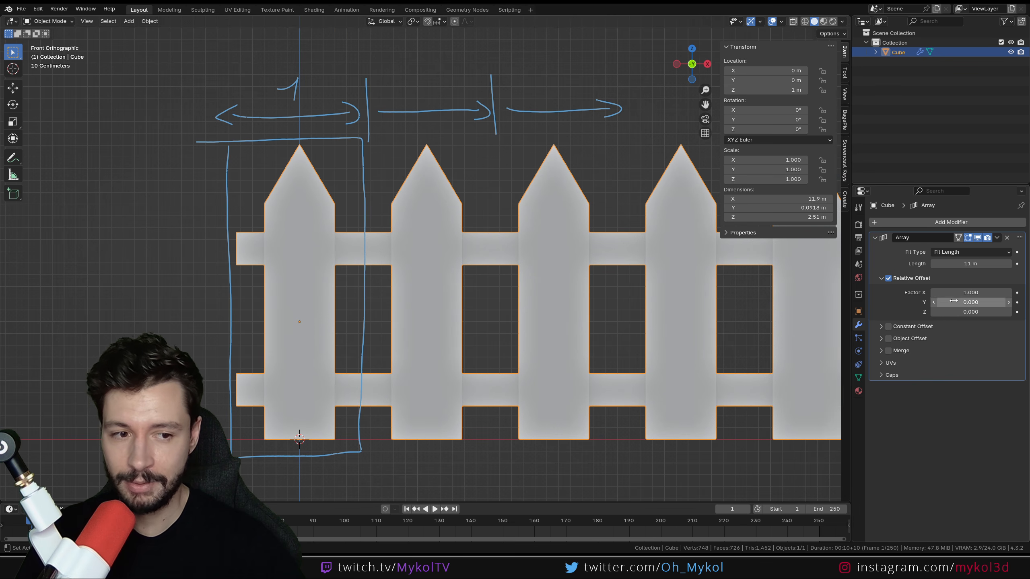
click(969, 292)
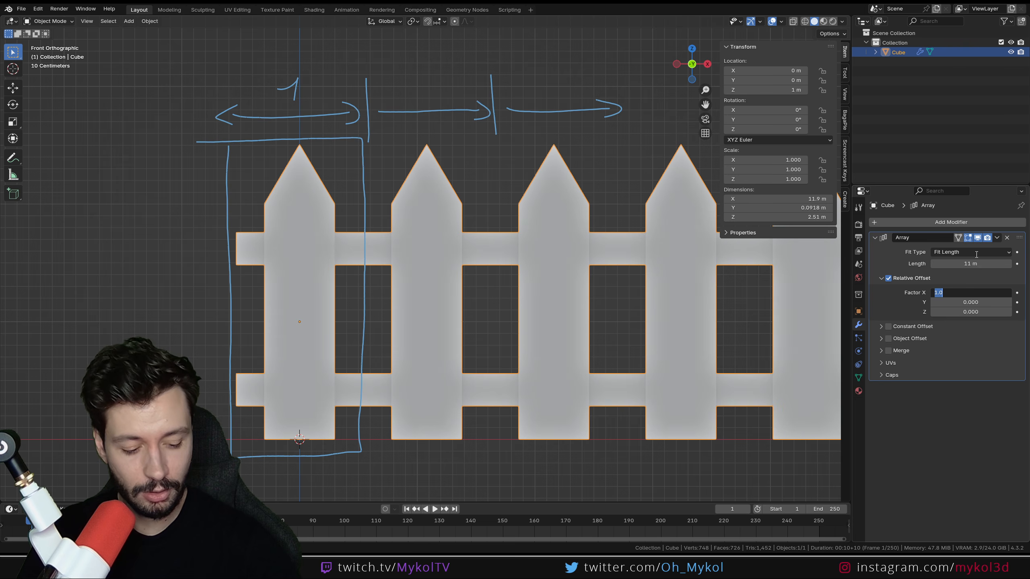
key(Return)
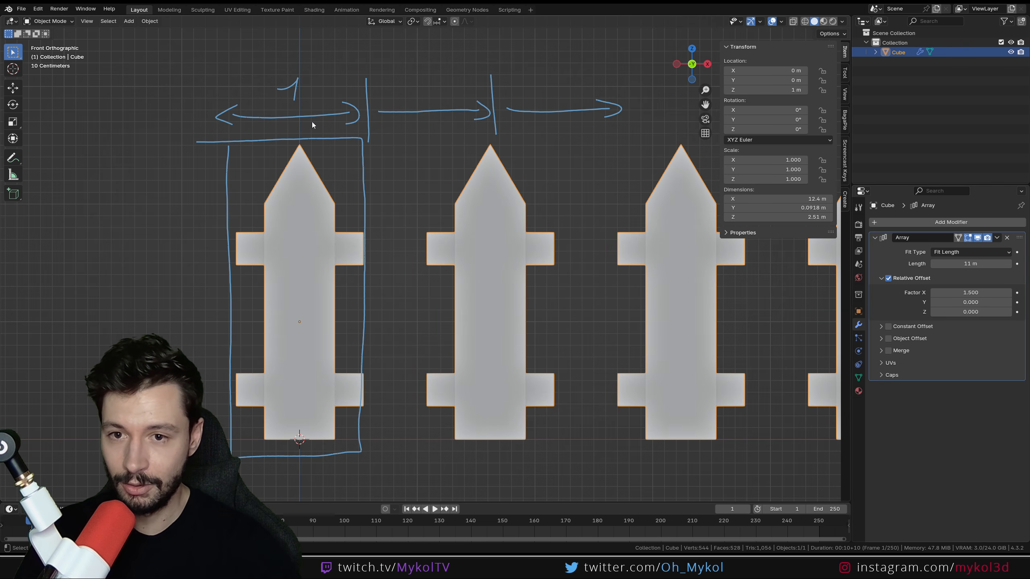
Step: Annotate the shift from the first picket's width into the gap, and erase all the annotations
key(d)
drag(413, 86, 408, 130)
key(ctrl+z)
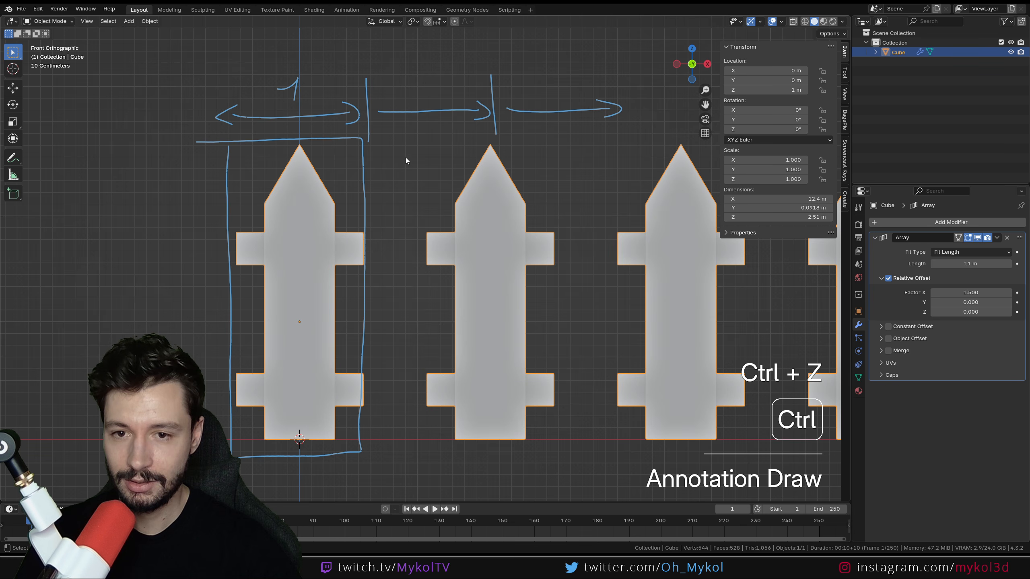
drag(326, 75, 380, 96)
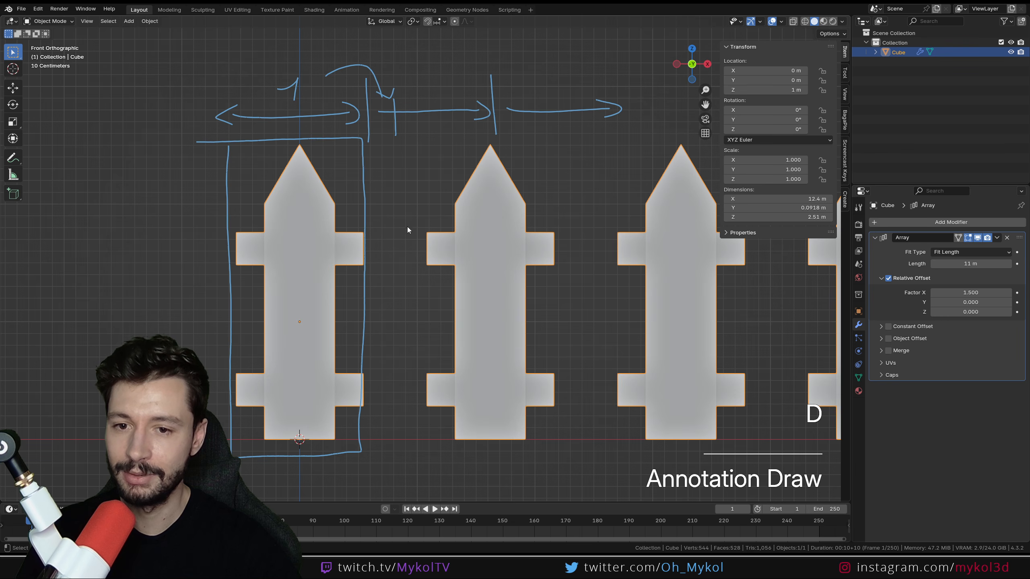
mouse_move(391, 227)
right_down()
mouse_move(377, 122)
mouse_move(162, 127)
mouse_move(418, 313)
mouse_move(292, 432)
right_up()
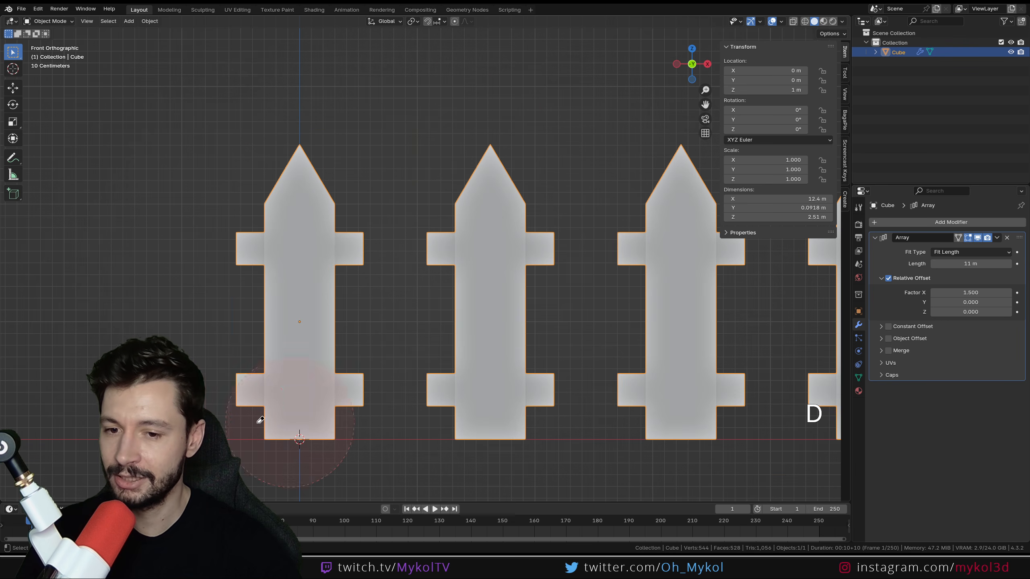
Step: Set the relative offset Factor X to 1 so the rails join up
click(964, 291)
text(1)
key(Return)
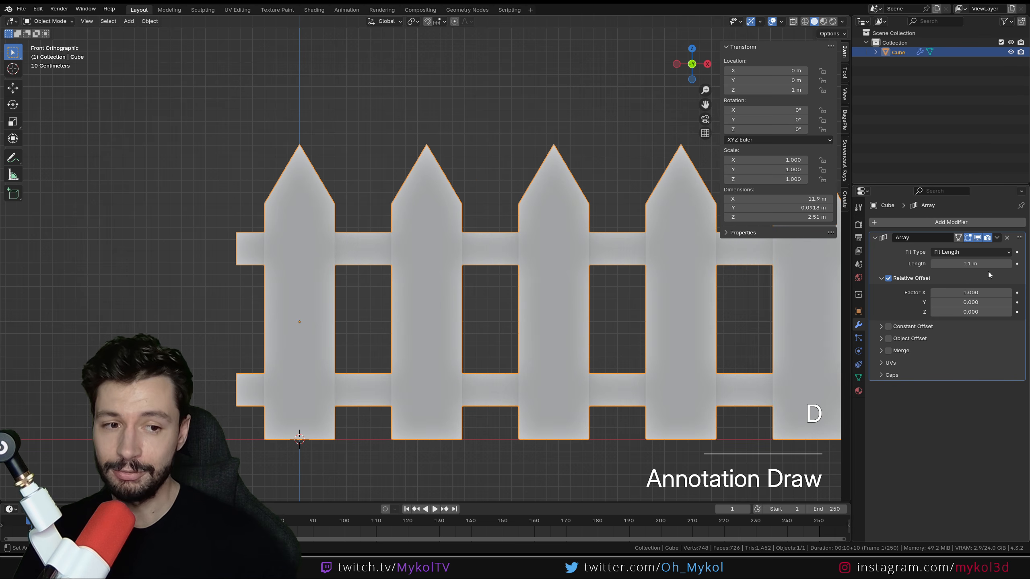
Step: Set the relative offset to X 0 and Y 1 to repeat the pickets along their depth
click(973, 293)
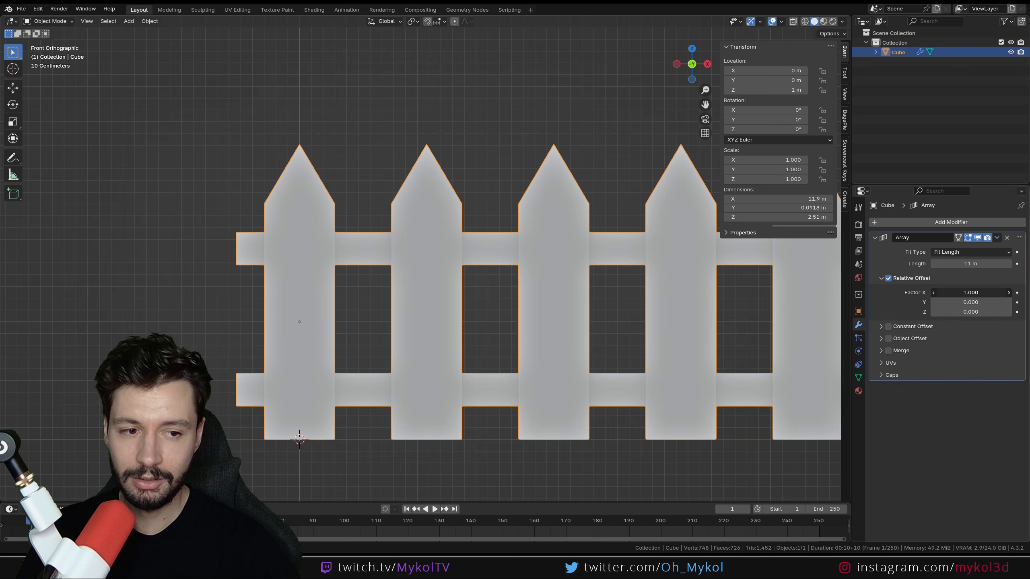
text(0)
key(Return)
click(970, 313)
text(1)
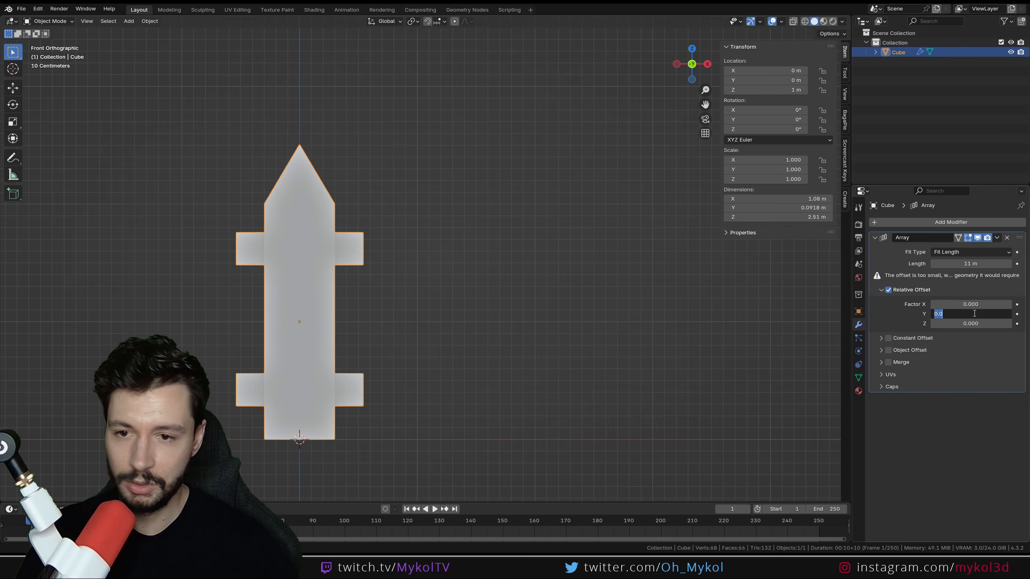
key(Return)
middle_drag(486, 284, 484, 333)
Step: Set the relative offset to Y 0 and Z 1 to stack the pickets vertically, and look over the stack
click(970, 302)
text(0)
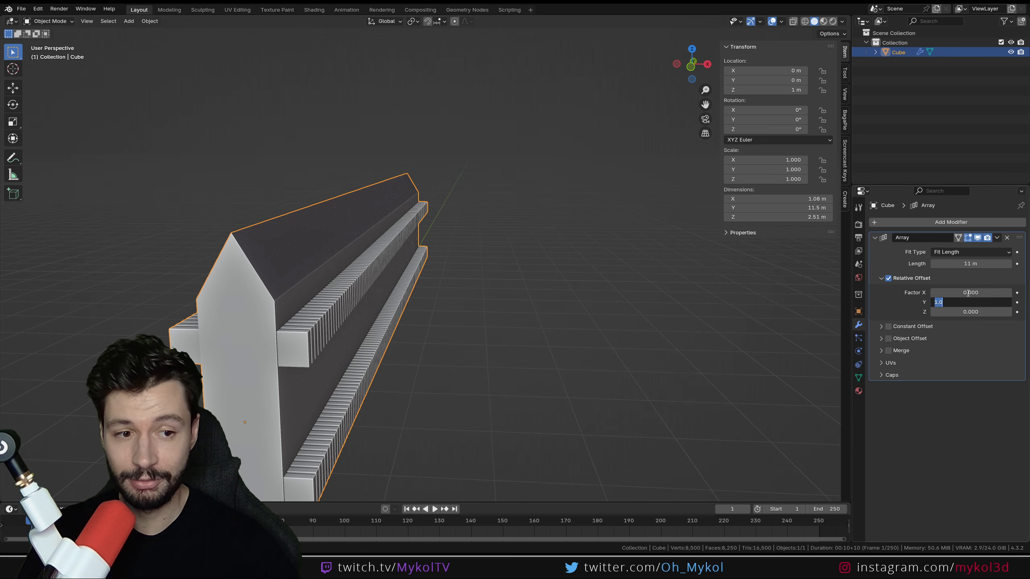
key(Return)
click(965, 323)
text(1)
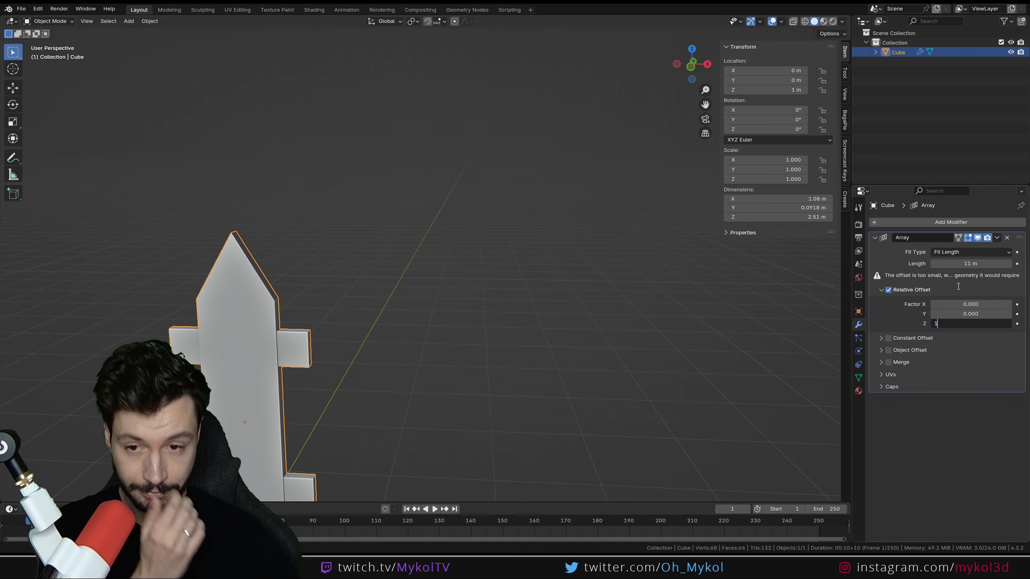
key(Return)
scroll(353, 206, down, 5)
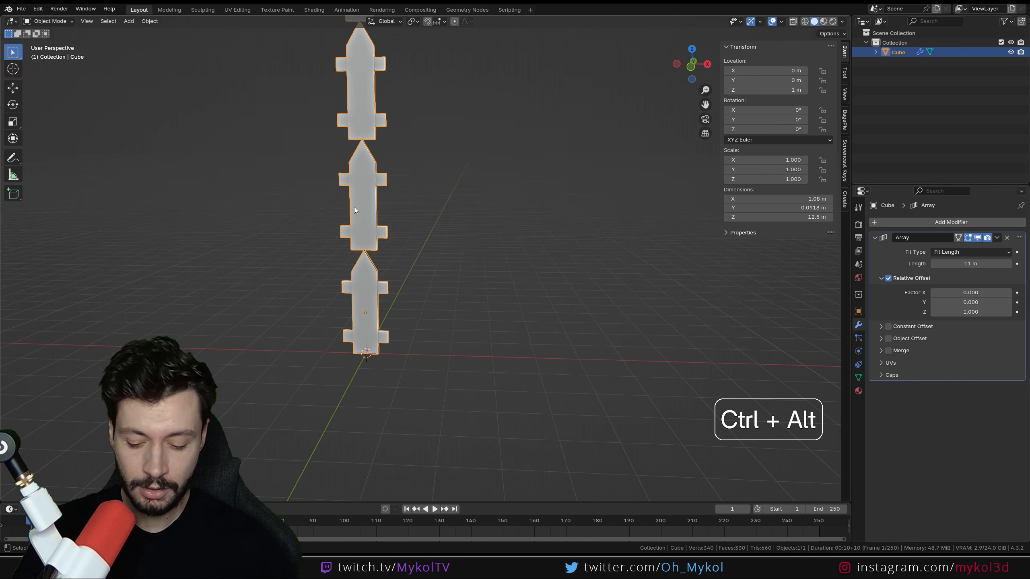
key(ctrl+alt+KP_8)
scroll(301, 169, down, 3)
shift+middle_drag(402, 226, 344, 224)
scroll(381, 297, up, 1)
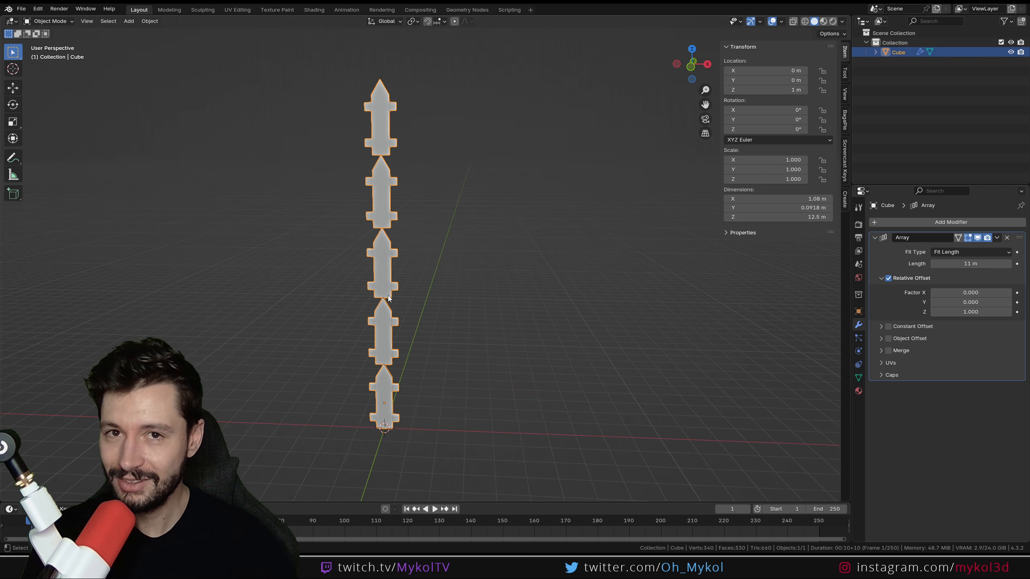
Step: Set the relative offset to Z 0 and X 1 to lay the fence out along X
click(985, 311)
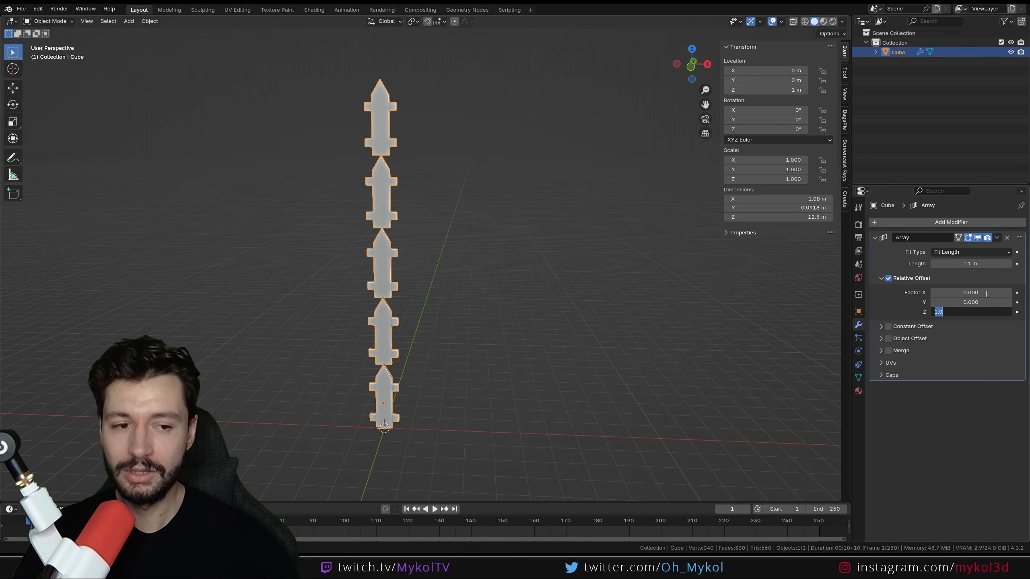
text(0)
key(Return)
click(973, 303)
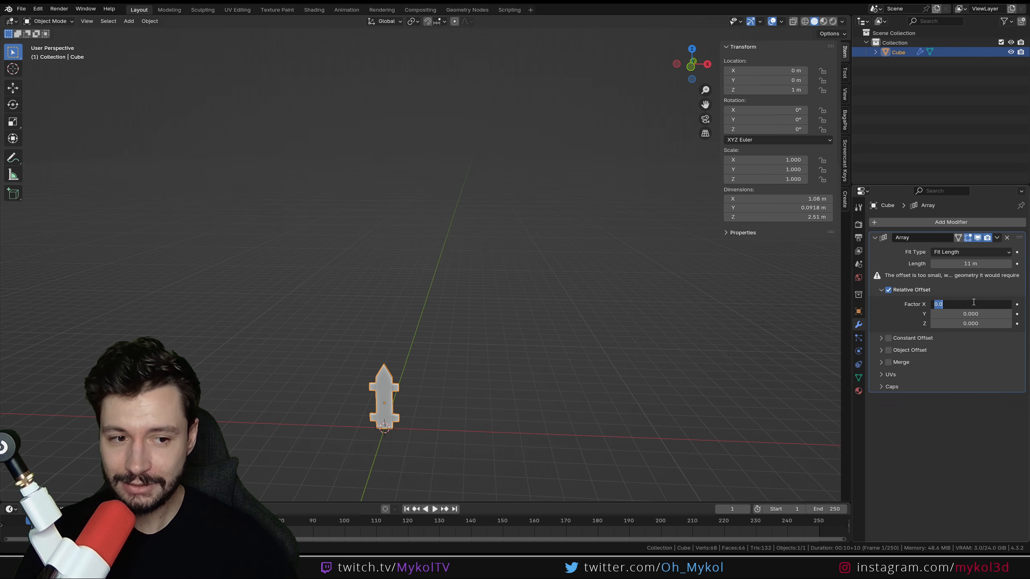
text(1)
key(Return)
middle_drag(701, 396, 600, 403)
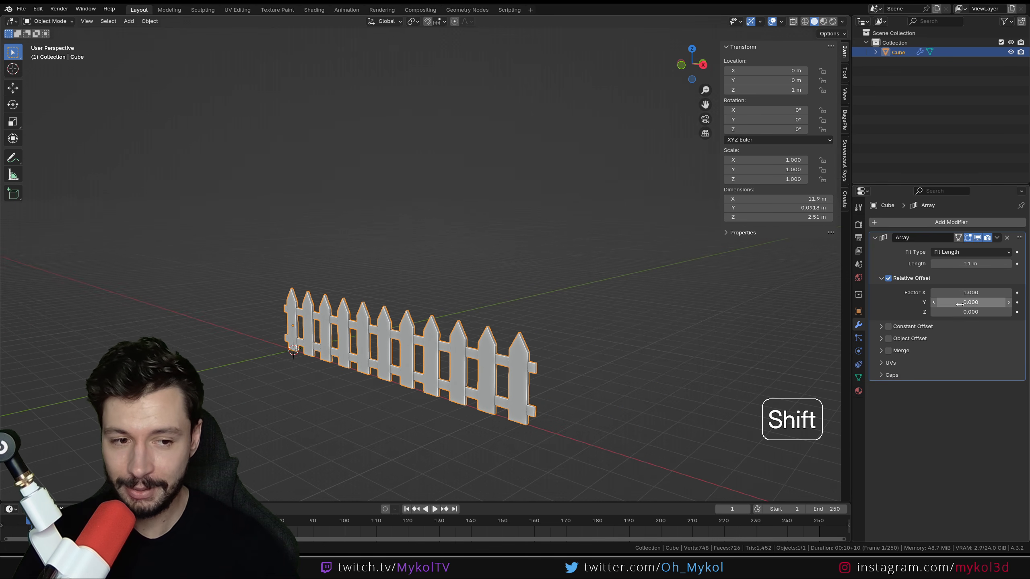
Step: Try a relative offset Y factor of 0.31 to stagger the pickets, and reset it to 0
mouse_move(971, 302)
shift+mouse_down()
mouse_move(1001, 302)
mouse_move(977, 302)
shift+mouse_up()
scroll(443, 361, up, 2)
middle_drag(444, 360, 172, 242)
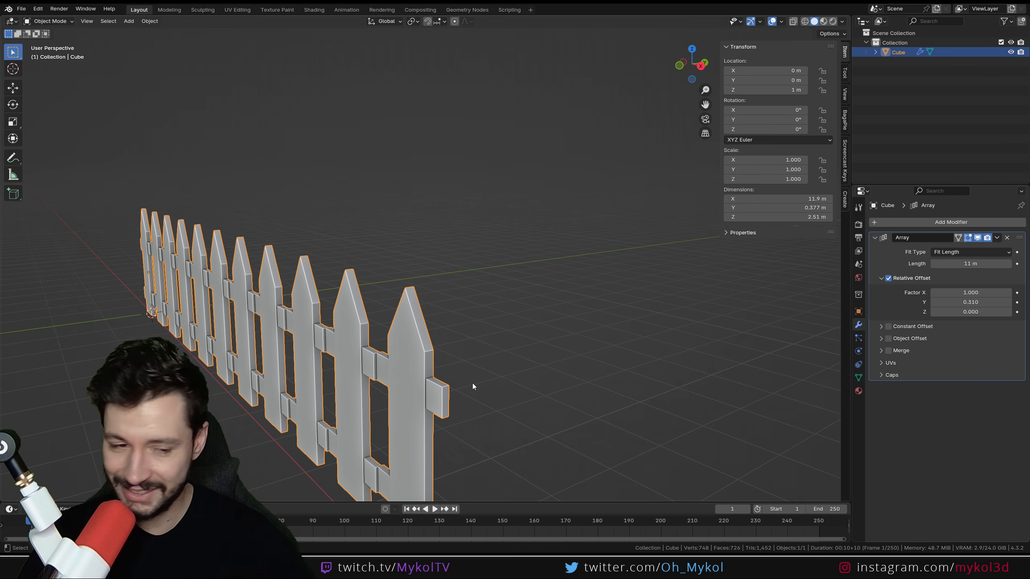
click(971, 302)
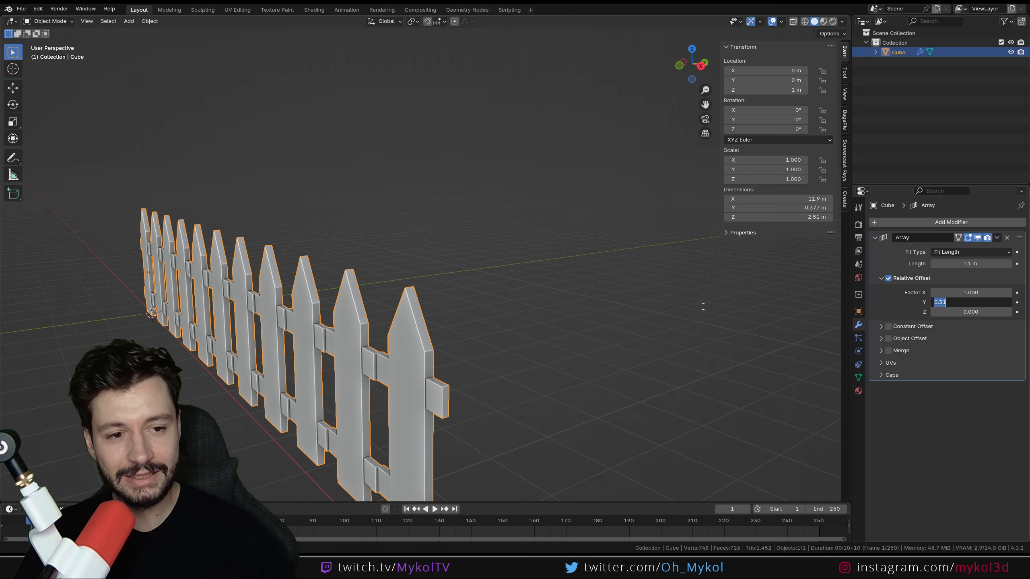
text(0)
key(Return)
Step: Switch the array's fit type to Fixed Count and set the count to 10 pickets
click(955, 253)
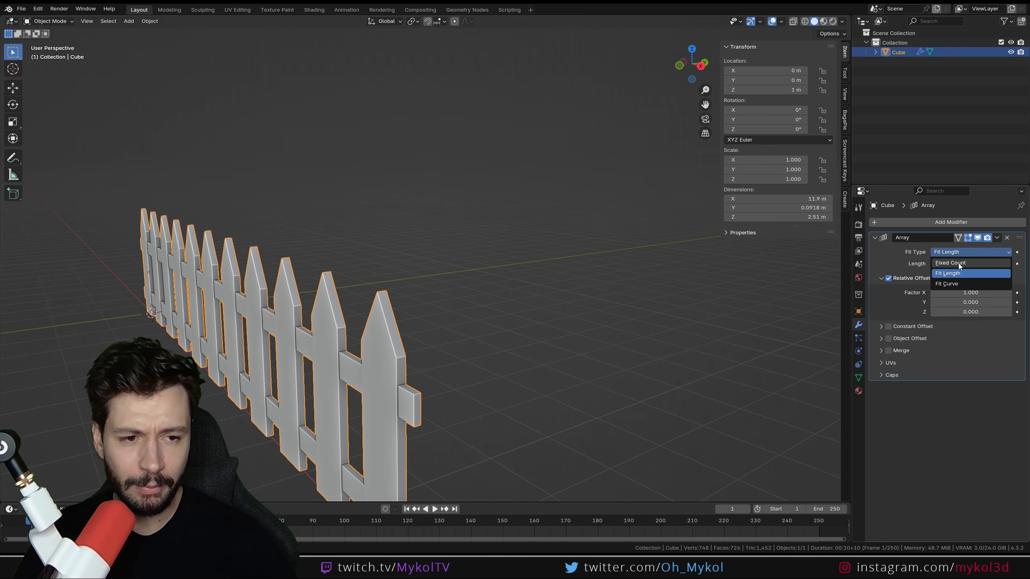
click(959, 263)
middle_drag(498, 333, 551, 327)
key(KP_Decimal)
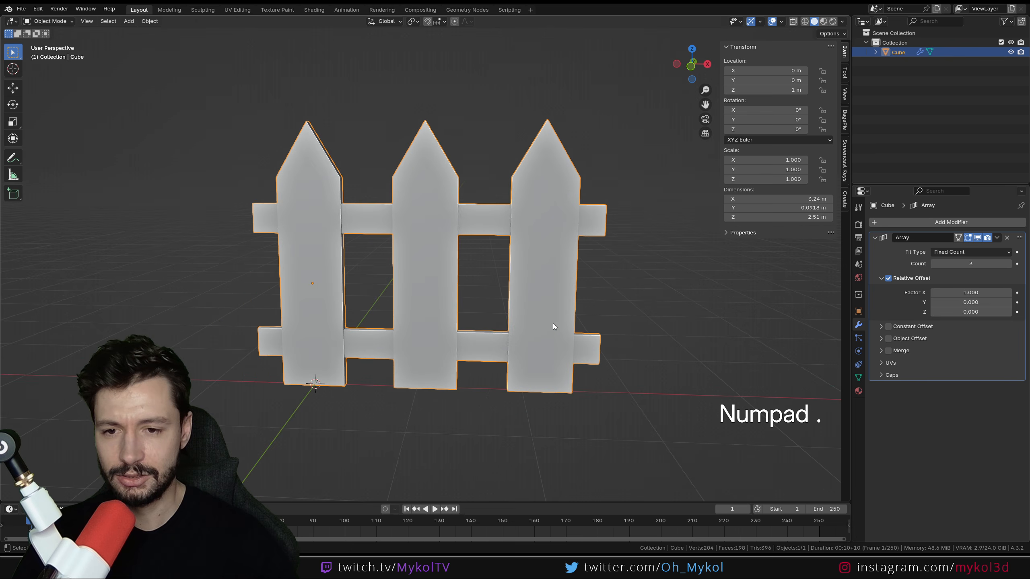
click(957, 264)
text(10)
key(Return)
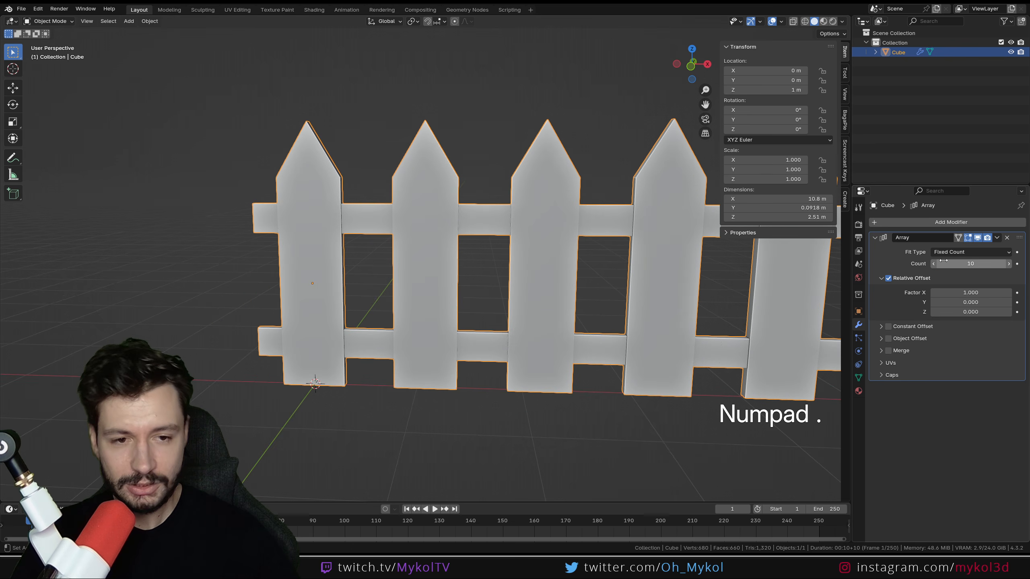
Step: Disable Relative Offset, enable Constant Offset on the array, and reveal its distance settings
scroll(512, 292, down, 5)
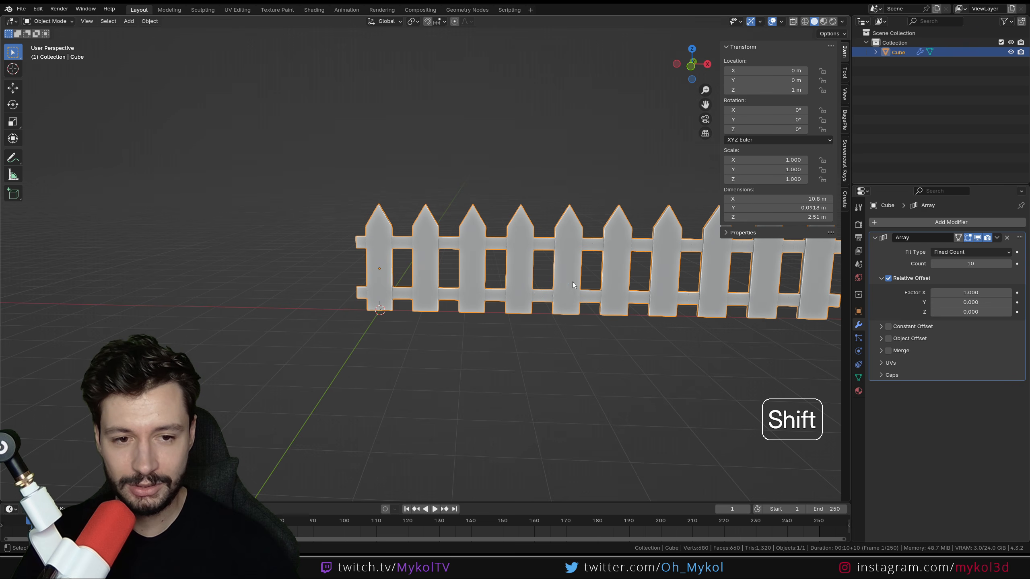
shift+middle_drag(572, 282, 474, 288)
scroll(474, 288, up, 2)
shift+middle_drag(591, 285, 526, 263)
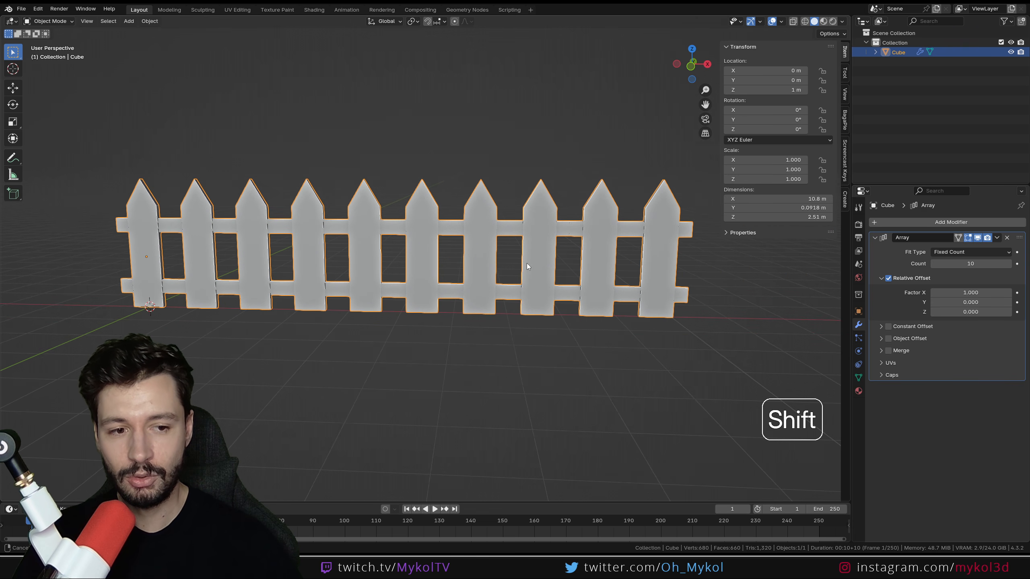
click(887, 278)
click(888, 326)
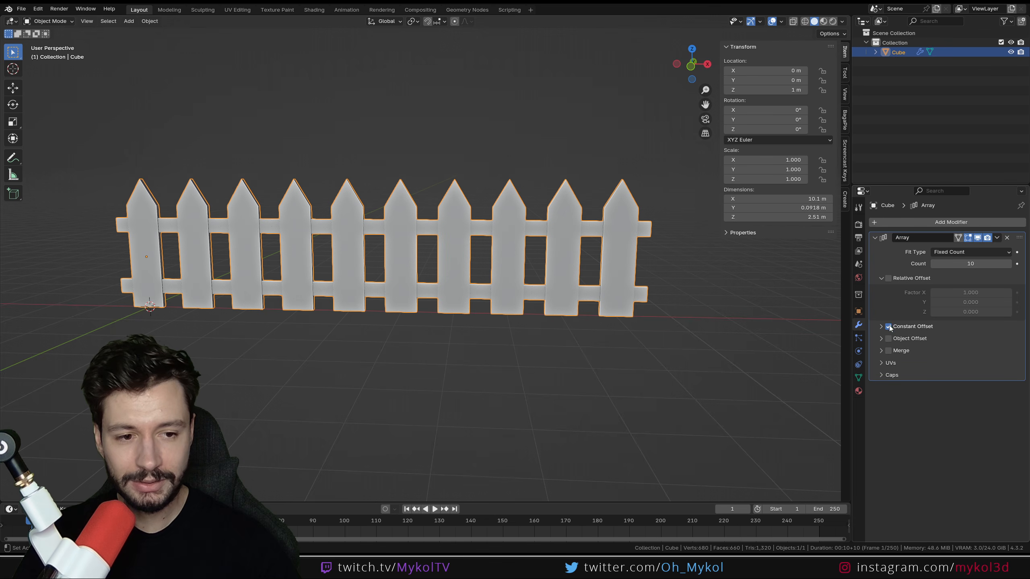
click(880, 326)
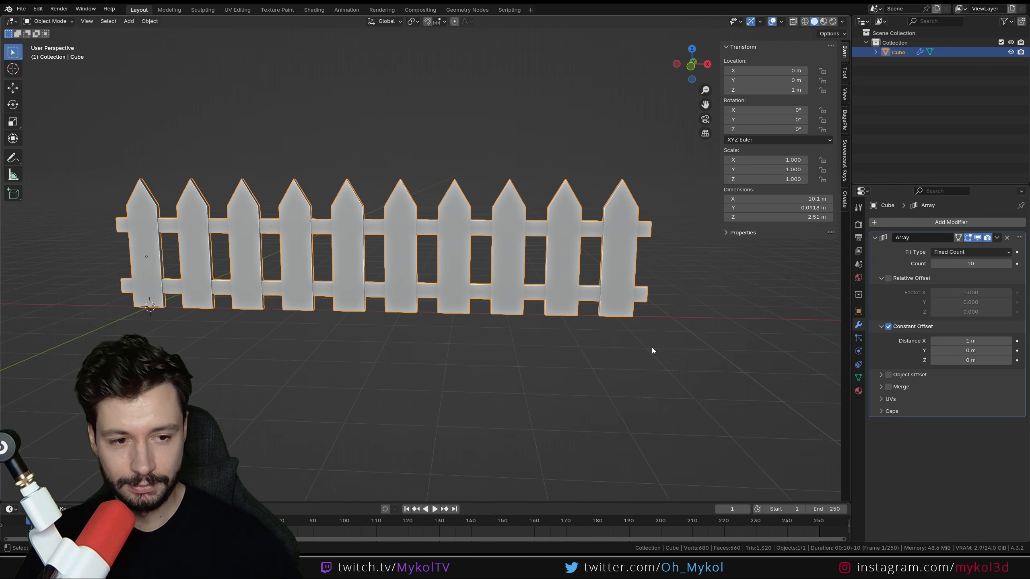
Step: Try constant offset X distances of 1.21 m and 2.28 m to space the pickets apart
shift+middle_drag(450, 350, 539, 353)
mouse_move(969, 341)
mouse_down()
mouse_move(999, 341)
mouse_move(961, 340)
mouse_move(978, 341)
mouse_up()
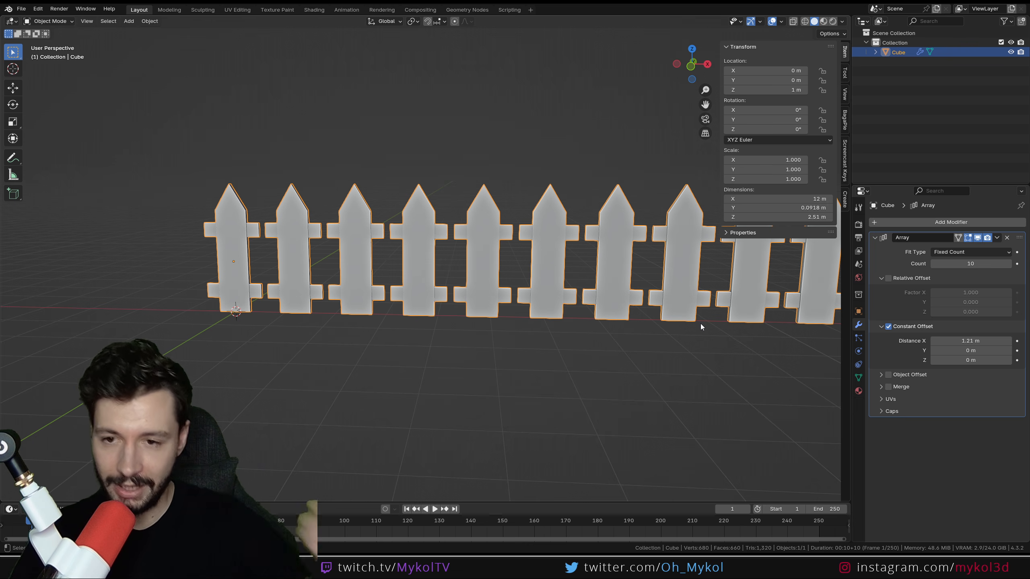
click(940, 340)
text(2)
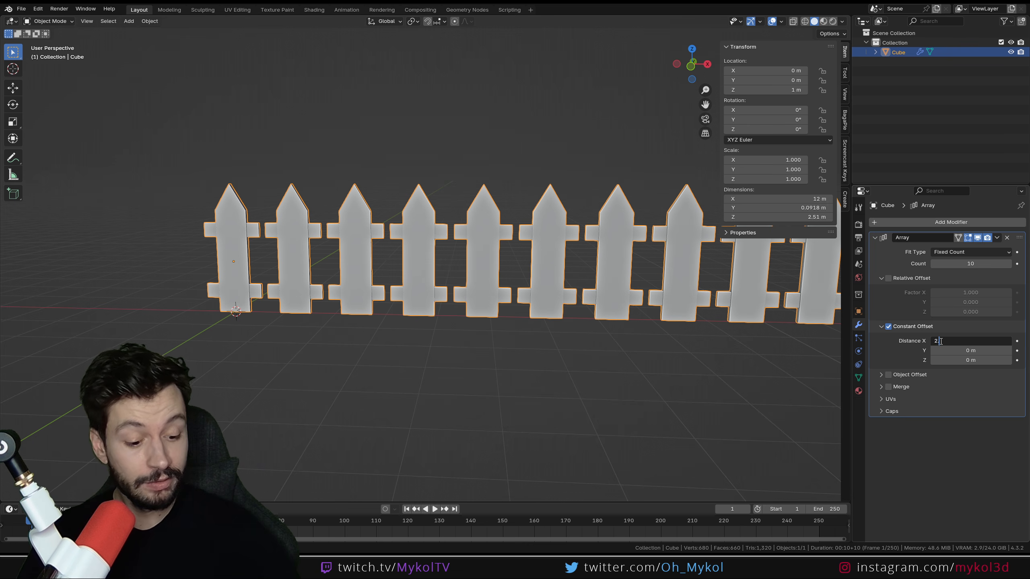
text(.28)
key(Return)
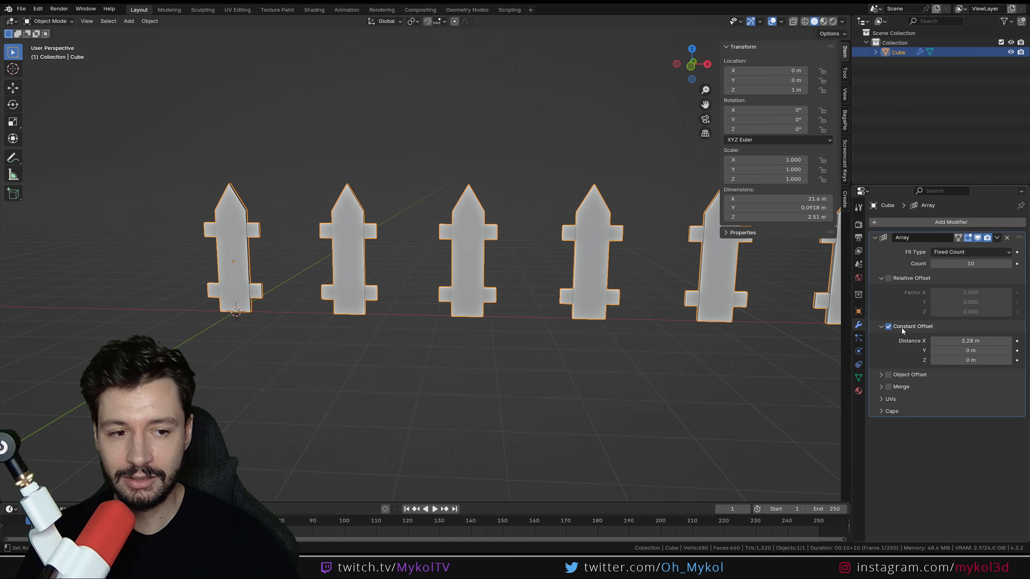
Step: Re-enable Relative Offset on the array and set the constant offset X distance to 0 m
click(888, 278)
scroll(585, 309, down, 2)
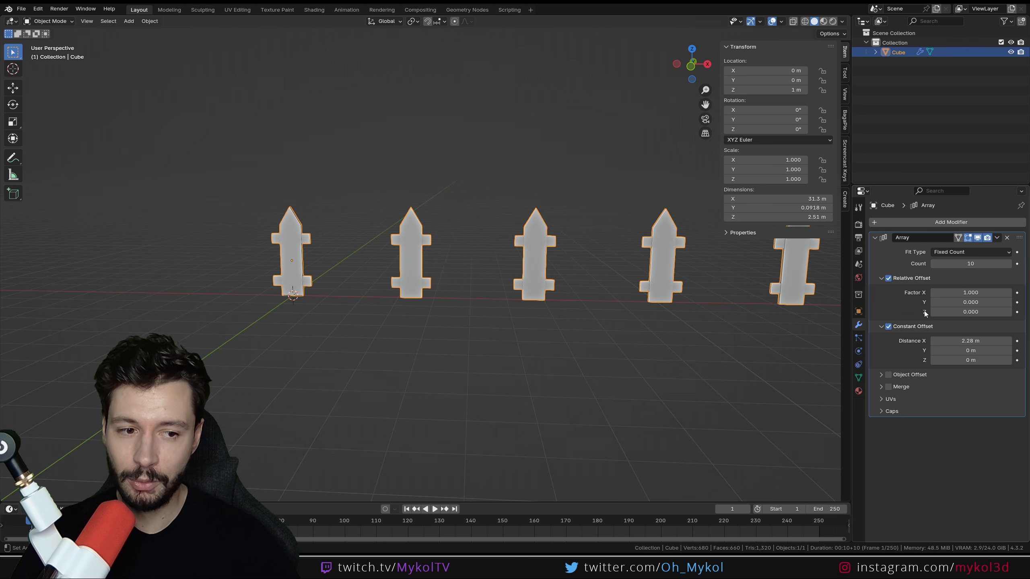
double_click(969, 340)
text(0)
key(Return)
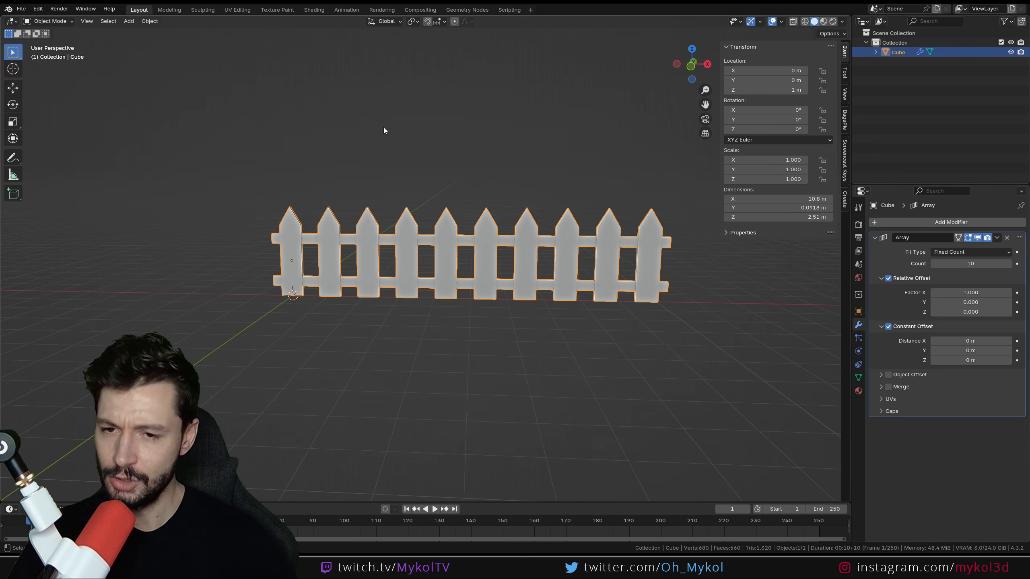
Step: Try a relative offset X factor of 0.84 and inspect the rails between the pickets in wireframe
scroll(284, 266, up, 3)
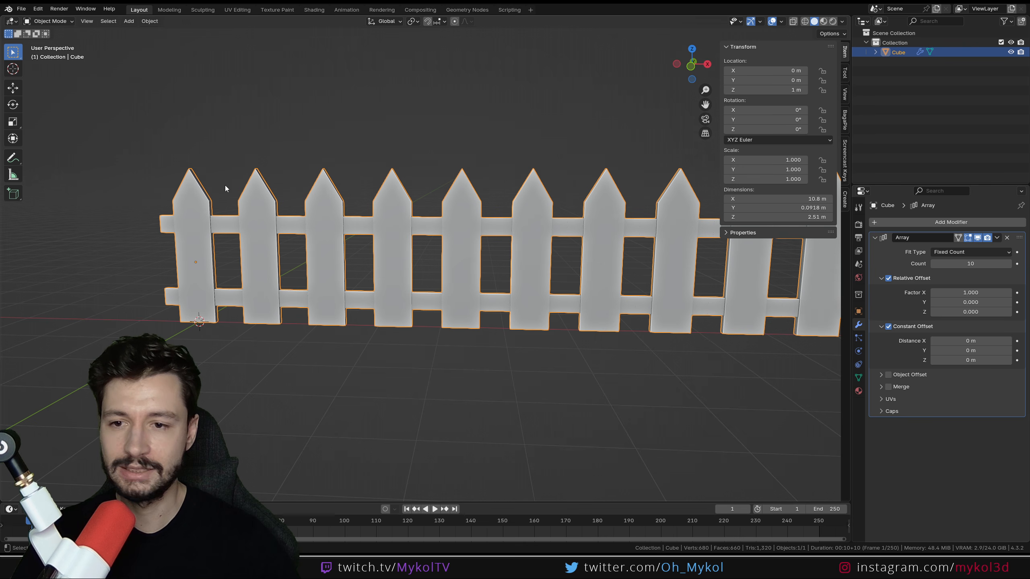
scroll(252, 229, up, 4)
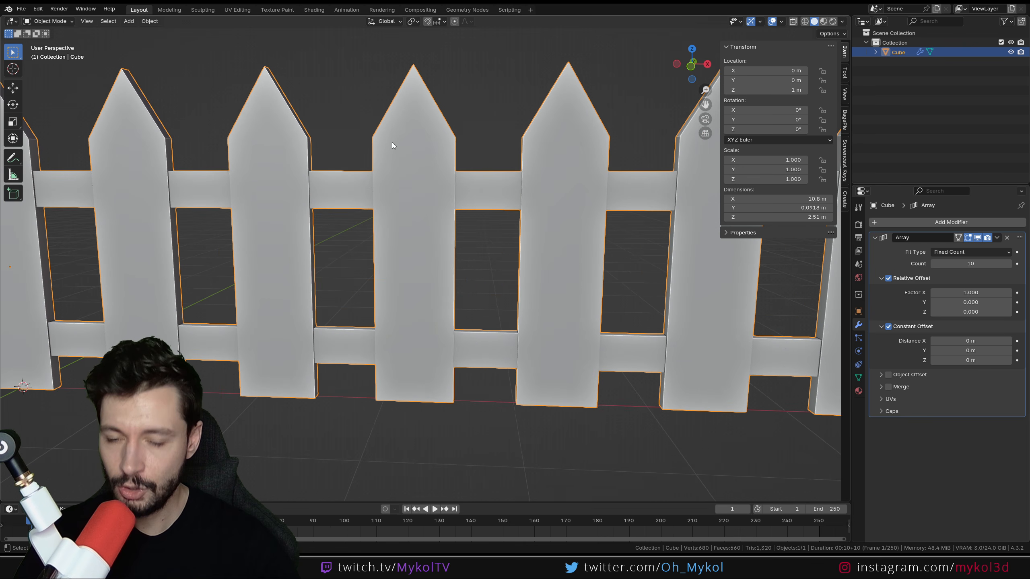
scroll(623, 209, down, 1)
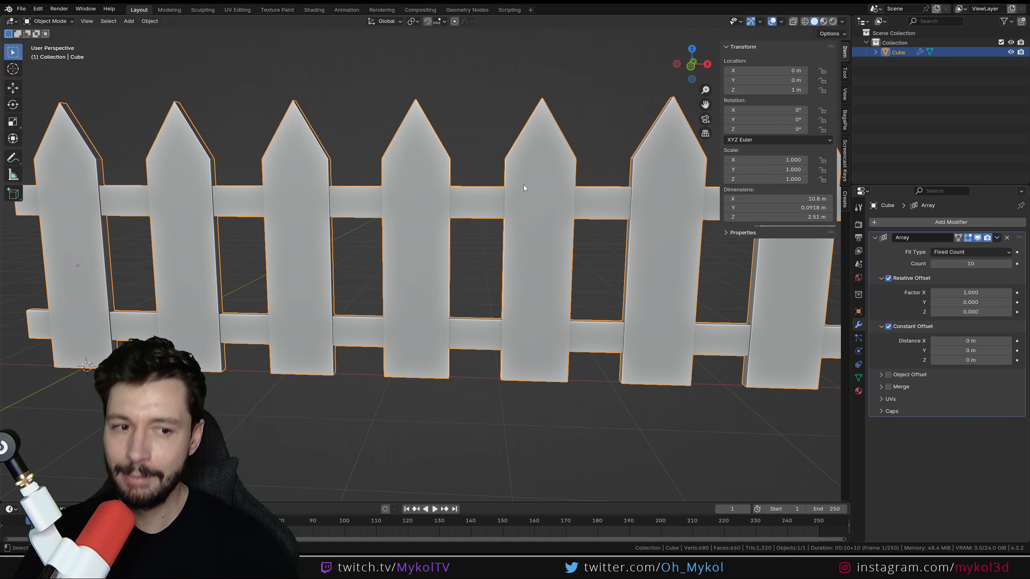
key(shift)
shift+drag(970, 292, 953, 293)
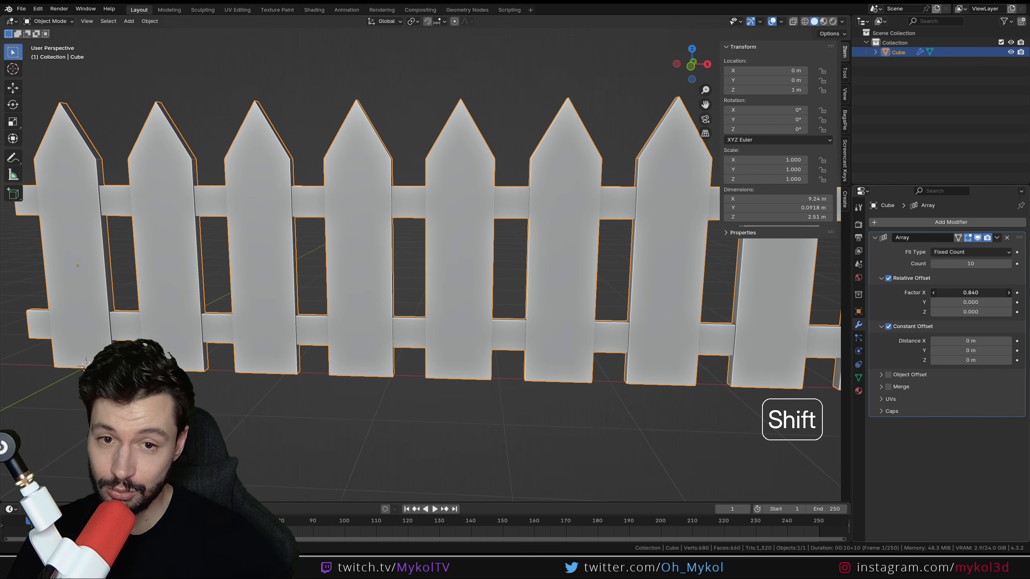
key(shift+z)
shift+middle_drag(521, 231, 433, 195)
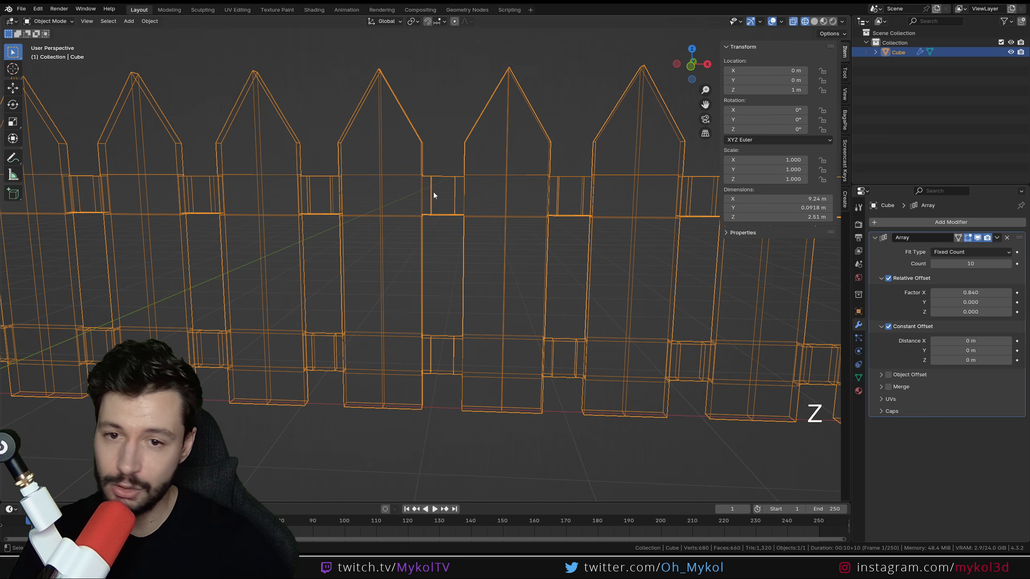
Step: Undo the relative offset X change and return the viewport to solid shading
key(ctrl+z)
key(z)
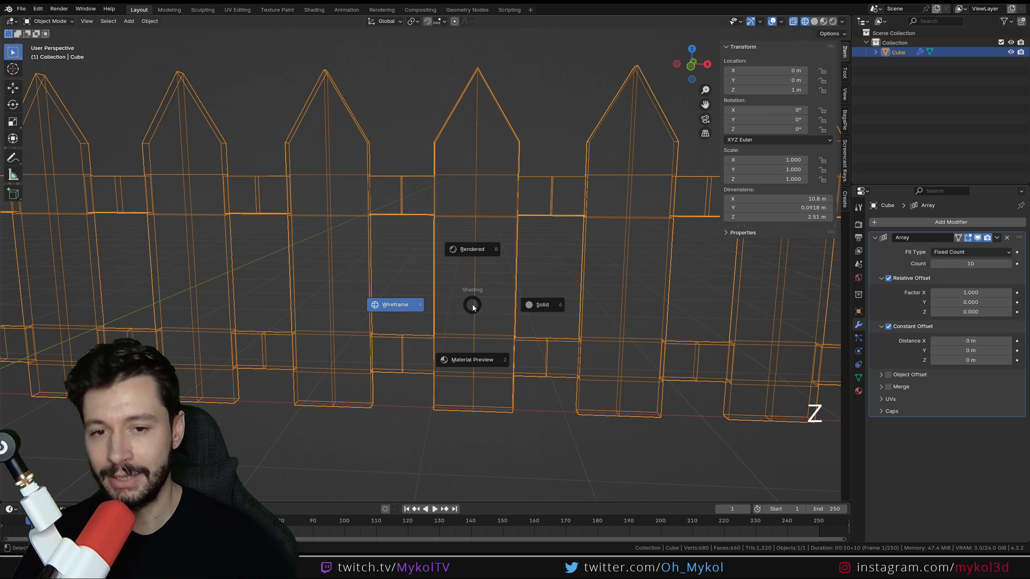
click(553, 309)
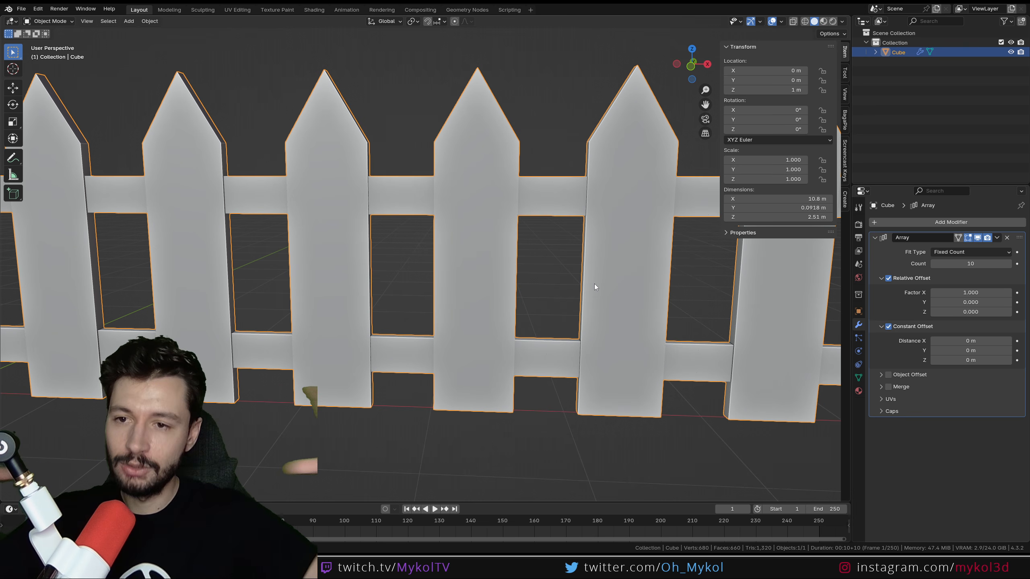
Step: Set the constant offset Y distance to 0.25 m to stagger the pickets, and disable Constant Offset
scroll(524, 283, down, 3)
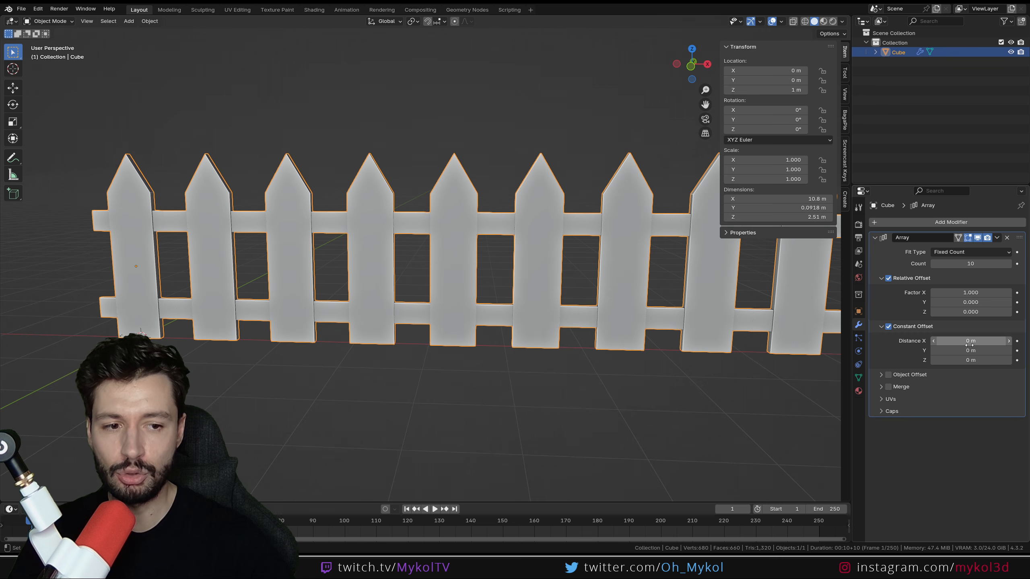
click(974, 350)
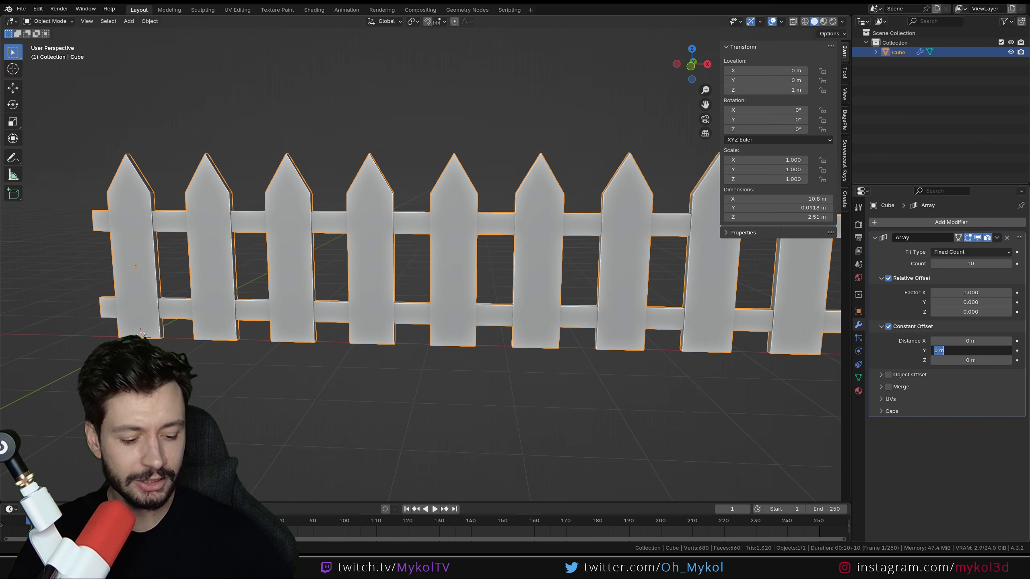
text(0.25)
key(Return)
middle_drag(339, 321, 278, 325)
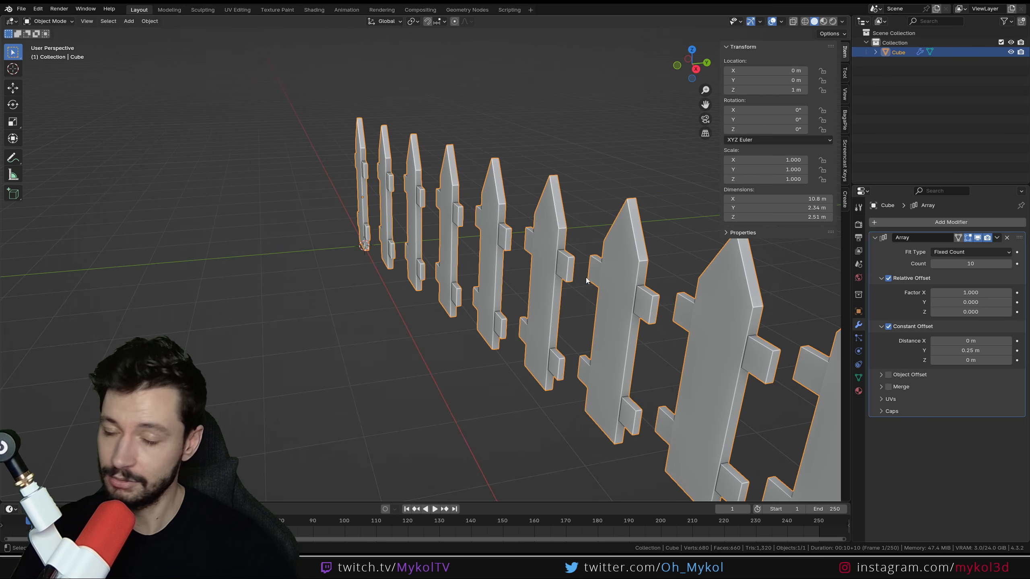
middle_drag(587, 280, 547, 328)
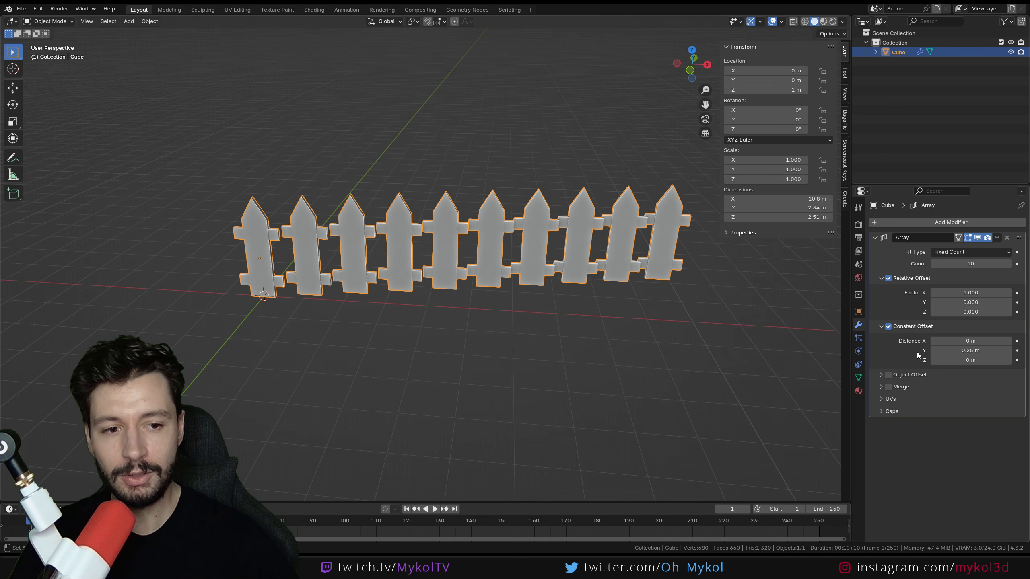
click(887, 327)
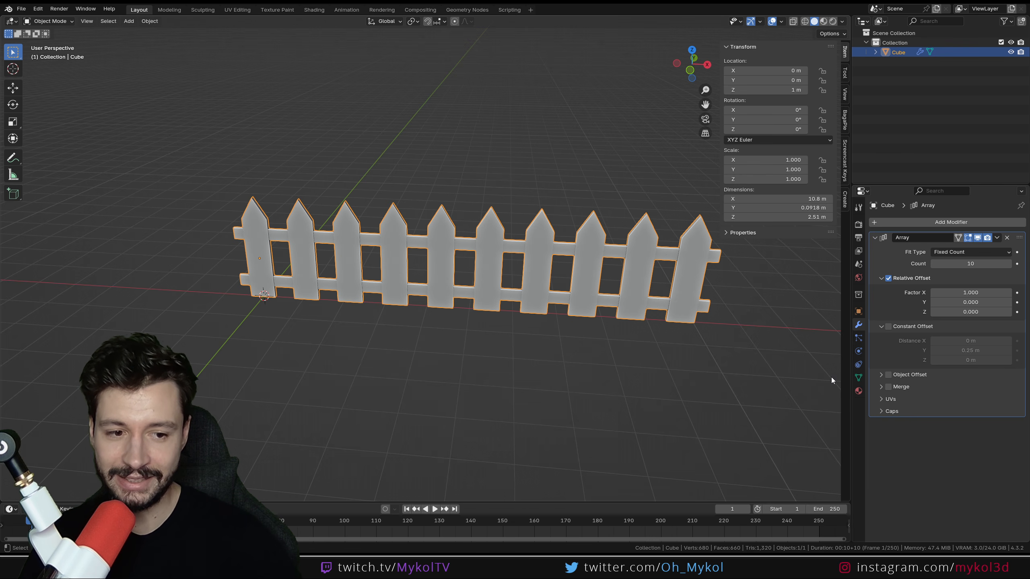
Step: Reveal the array's Merge settings and examine the rail joint between two neighbouring pickets in wireframe
click(880, 387)
middle_drag(779, 376, 501, 289)
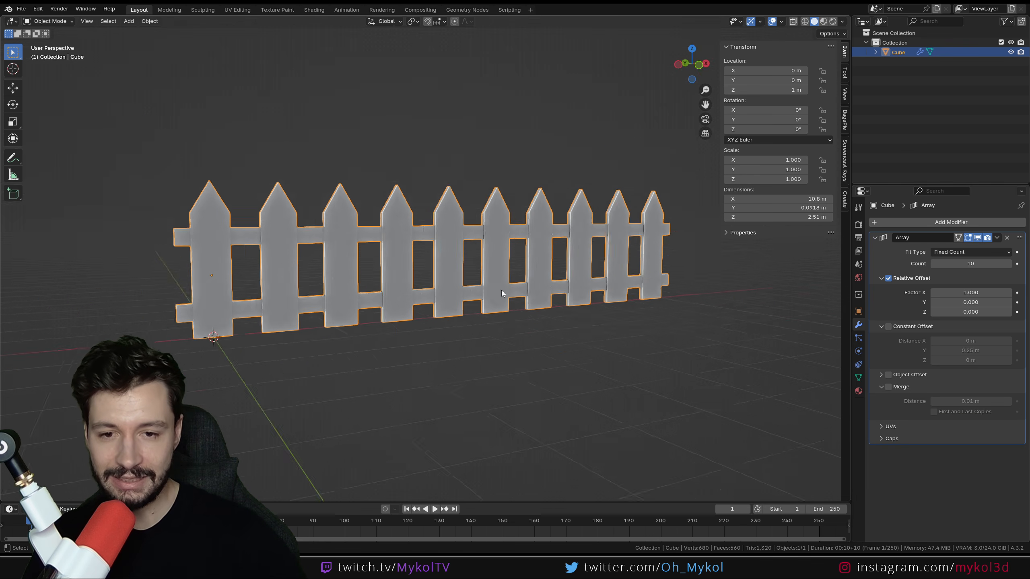
scroll(392, 247, up, 5)
shift+middle_drag(392, 248, 532, 271)
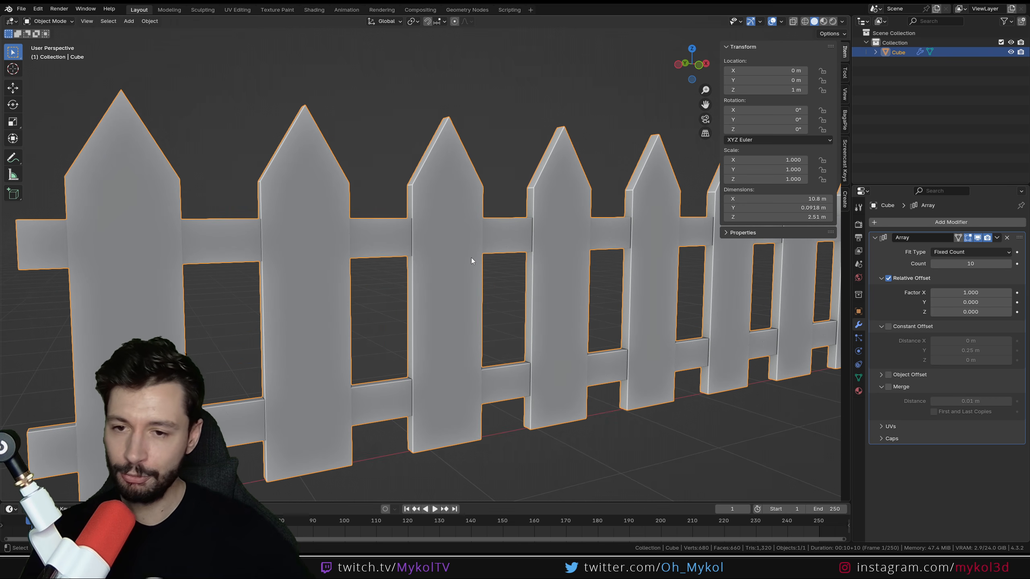
key(z)
click(395, 243)
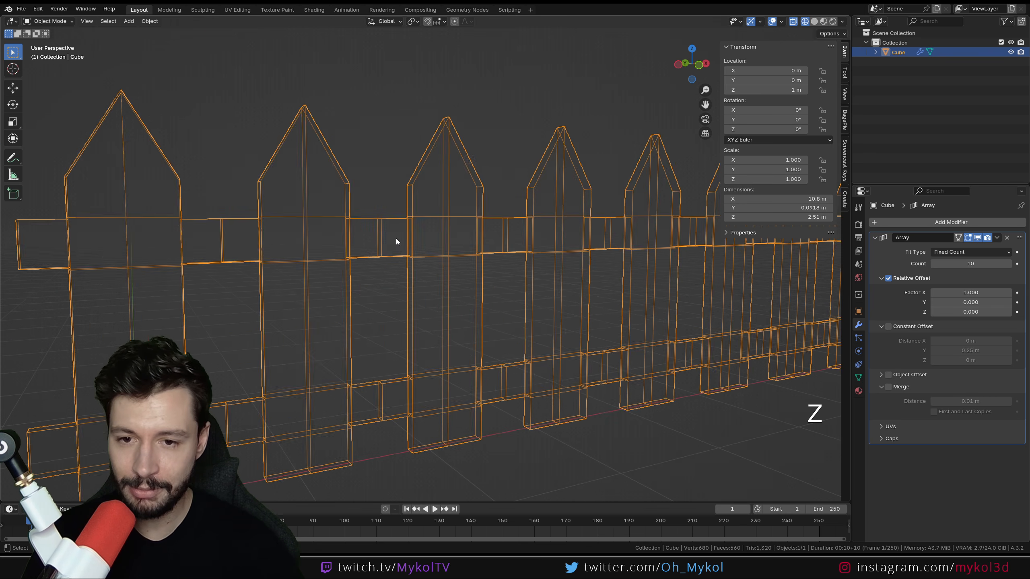
scroll(391, 243, up, 4)
mouse_move(386, 248)
shift+middle_down()
mouse_move(398, 209)
mouse_move(282, 211)
shift+middle_up()
scroll(367, 332, up, 3)
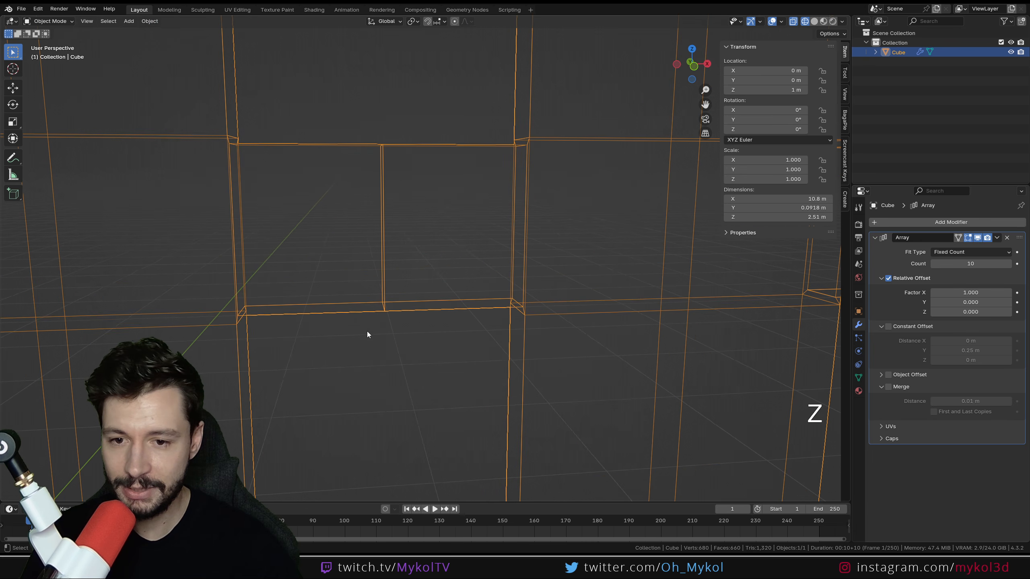
middle_drag(390, 304, 396, 303)
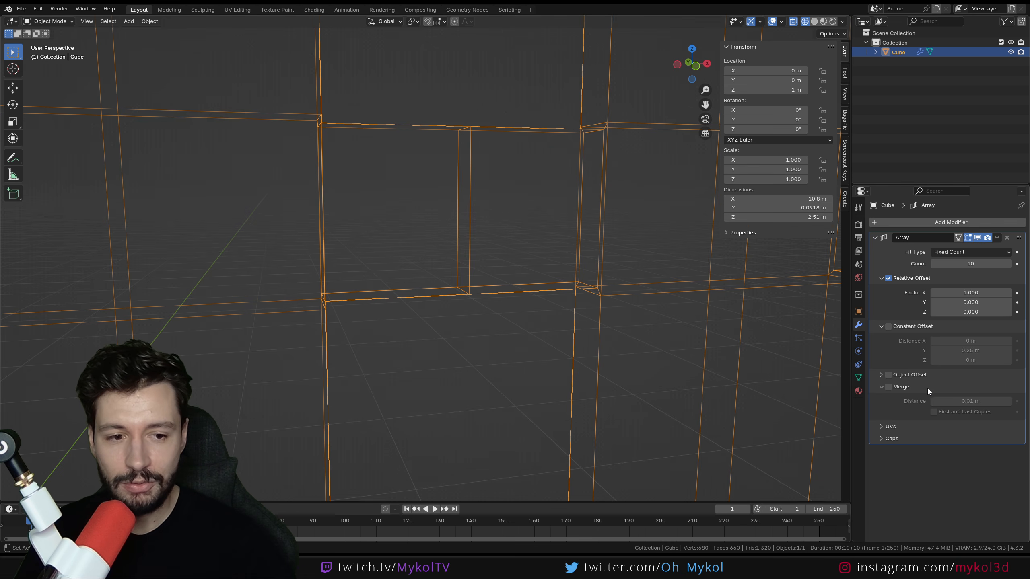
Step: Enable Merge on the array and return the viewport to solid shading to view the whole fence
click(888, 386)
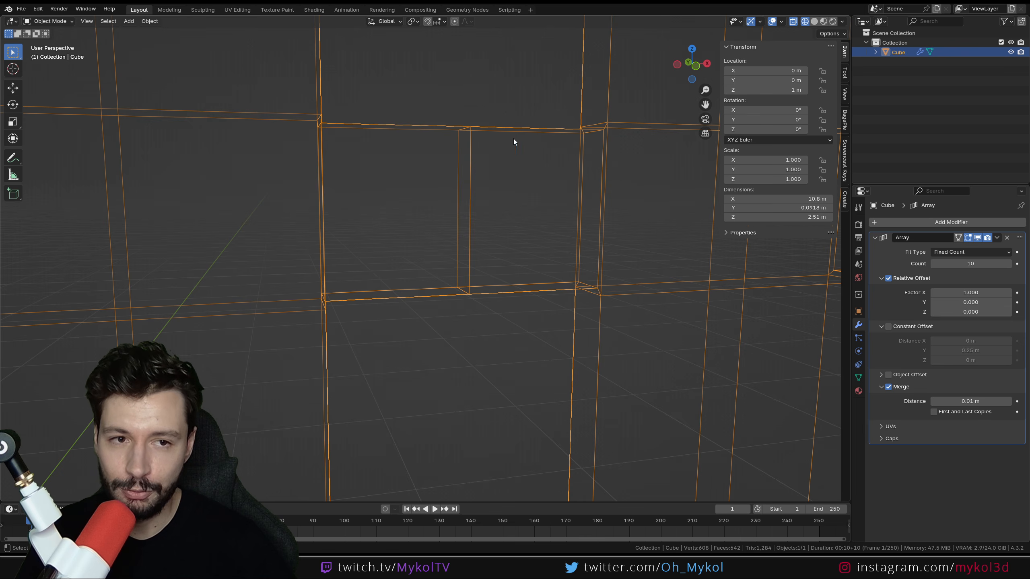
click(815, 21)
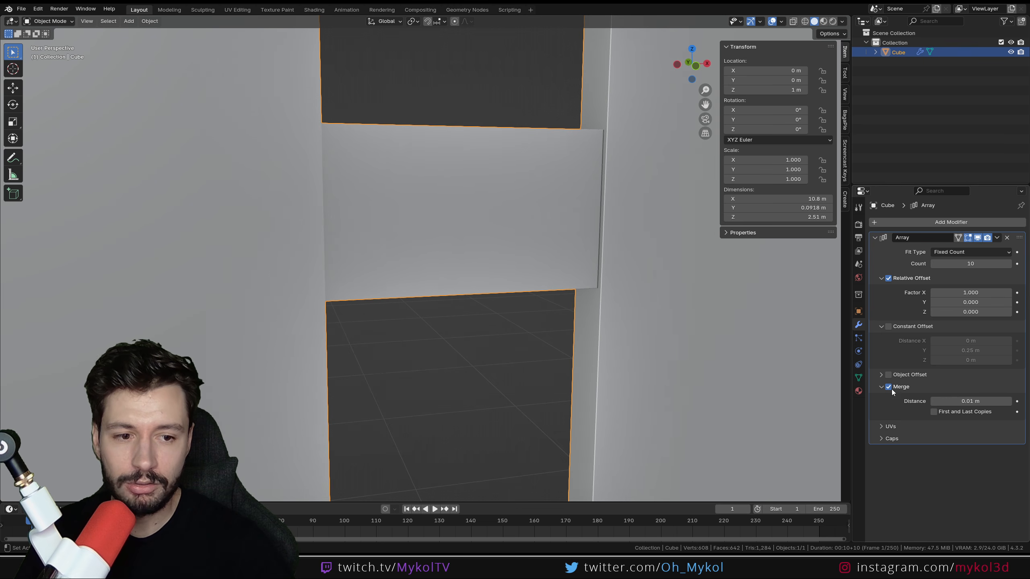
middle_drag(543, 353, 496, 367)
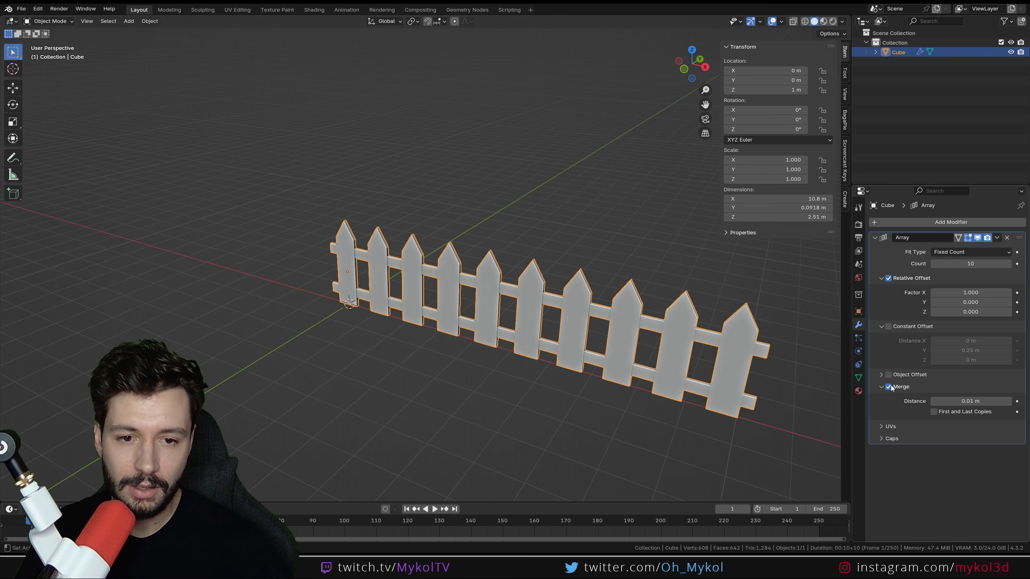
scroll(555, 362, up, 6)
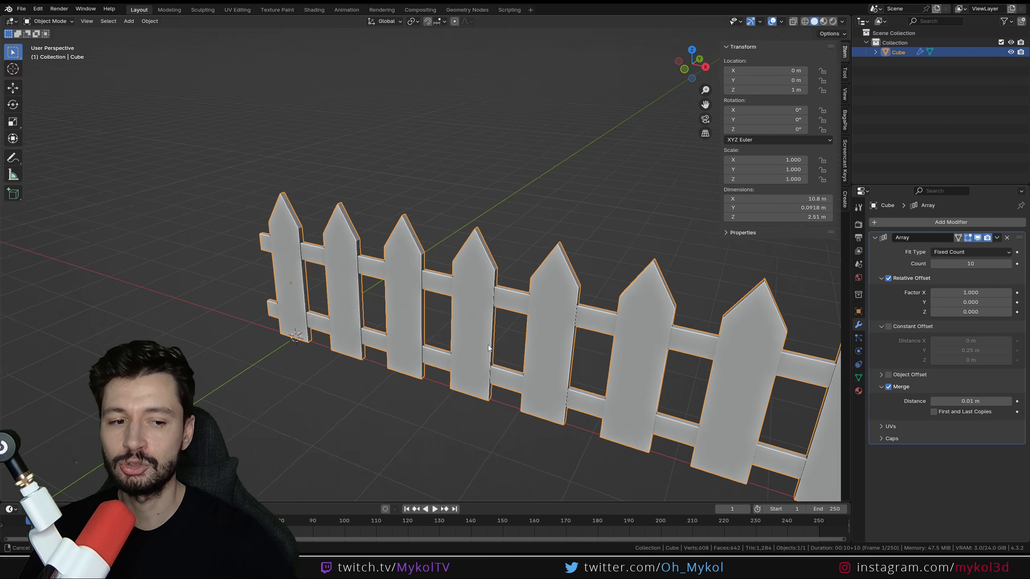
Step: Try a merge distance of 0.441 m on the array, and undo it
middle_drag(555, 362, 546, 318)
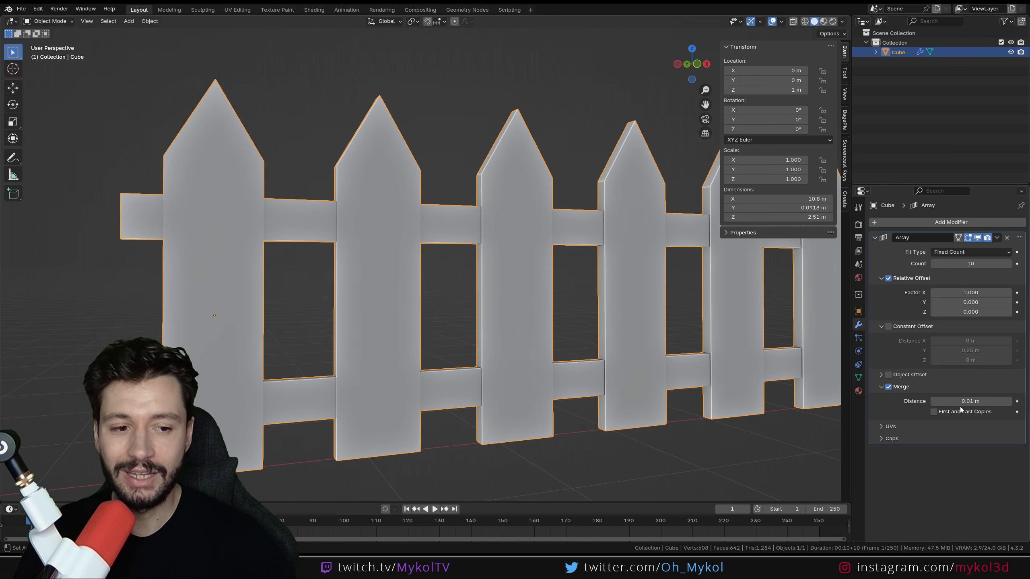
shift+drag(959, 406, 991, 401)
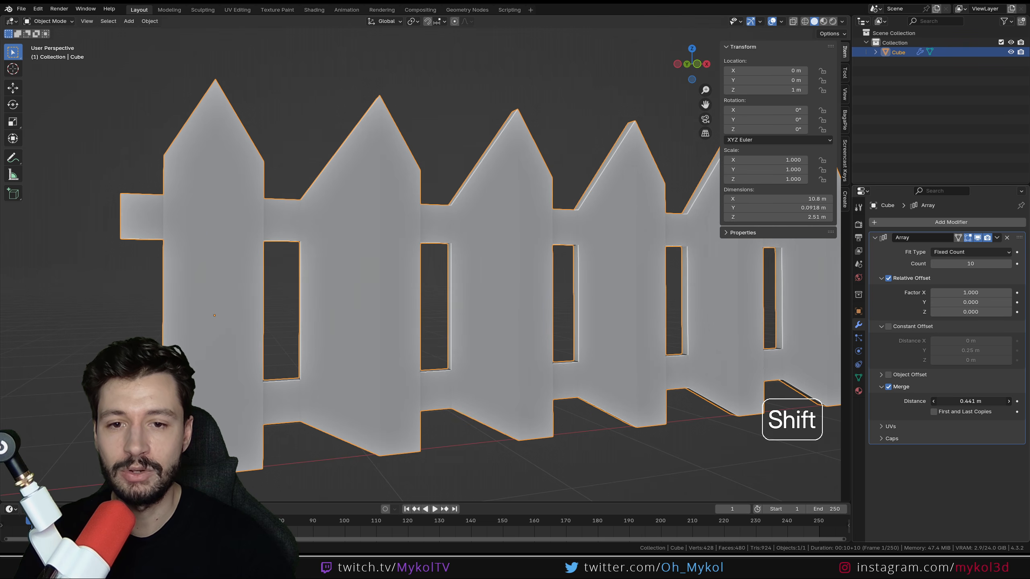
scroll(485, 334, down, 3)
key(ctrl+z)
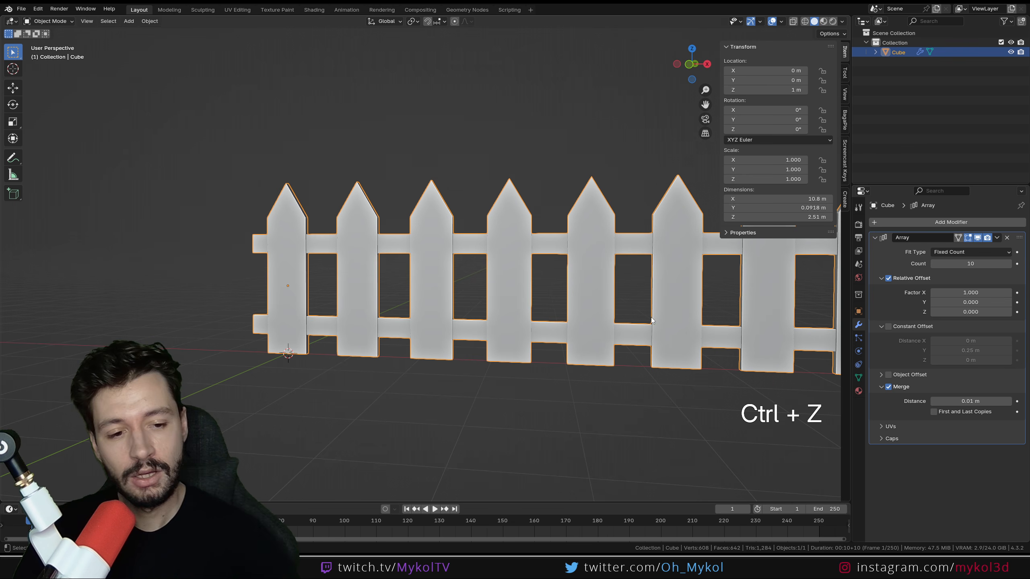
Step: Reveal the array's UV offset settings and enlarge the Outliner area in width and height
click(890, 427)
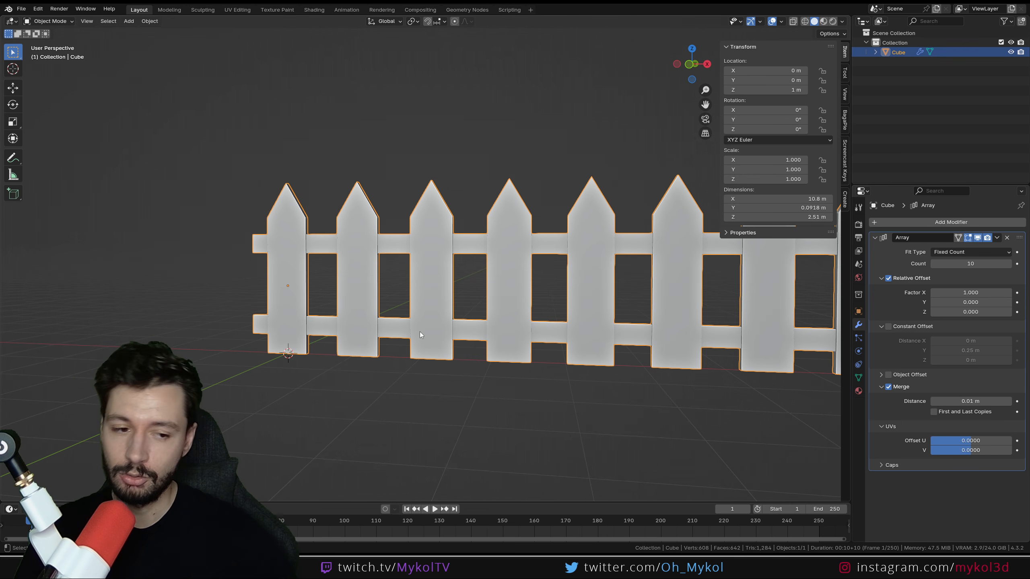
middle_drag(420, 332, 528, 348)
drag(842, 174, 710, 175)
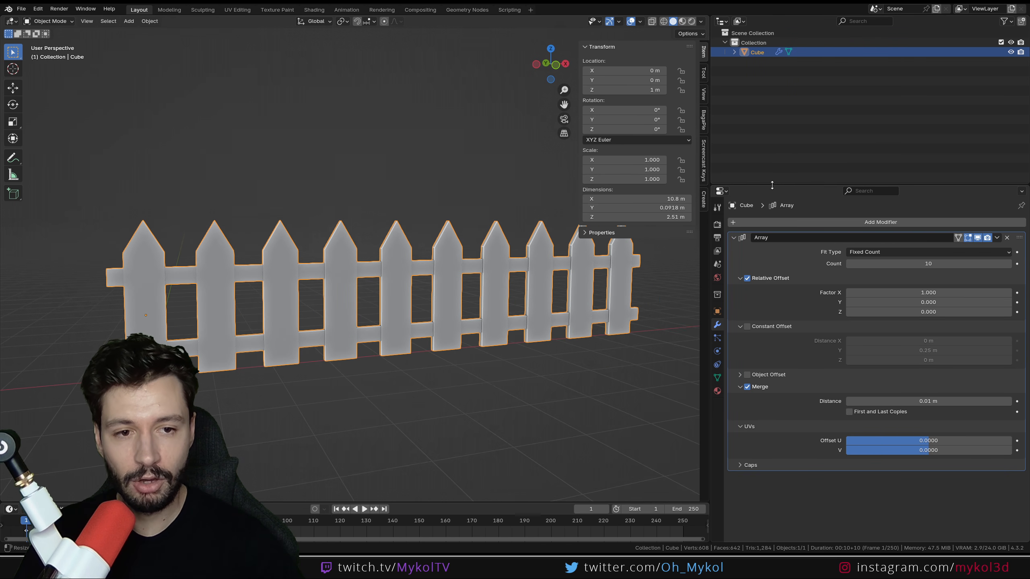
drag(790, 186, 790, 293)
Step: Change the Outliner area to the Shader Editor and create a new material for the fence
click(722, 24)
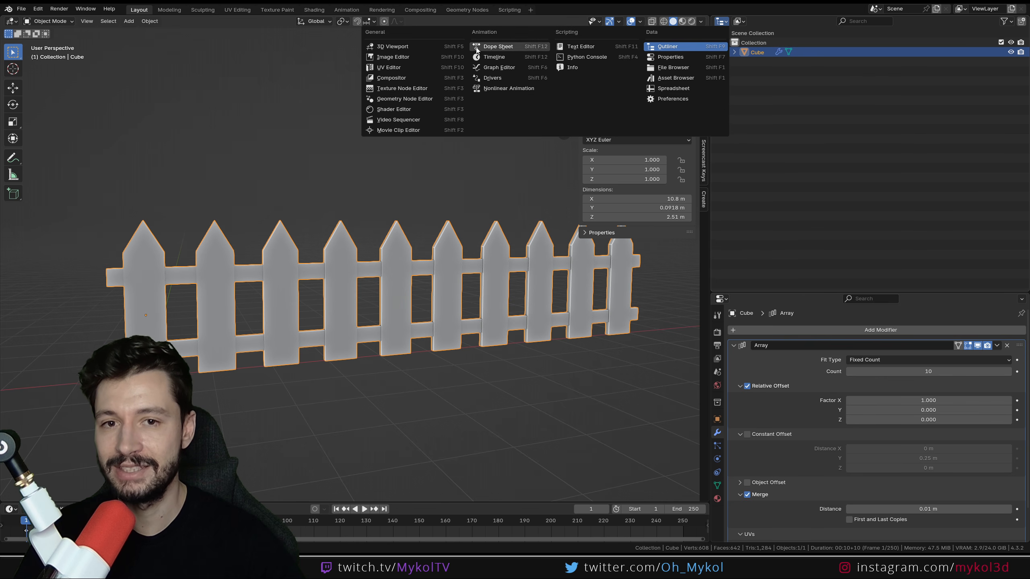
click(393, 109)
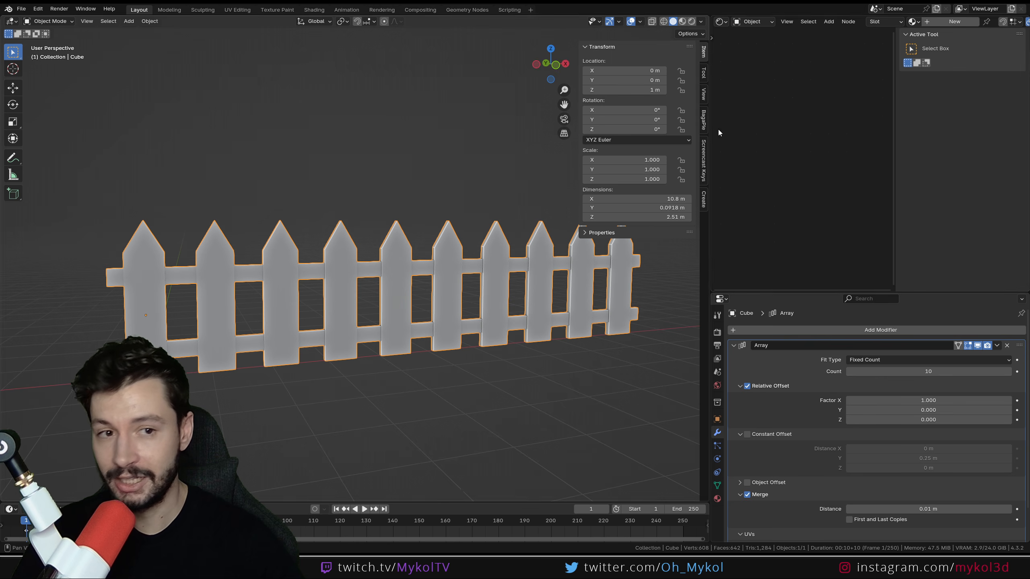
click(948, 22)
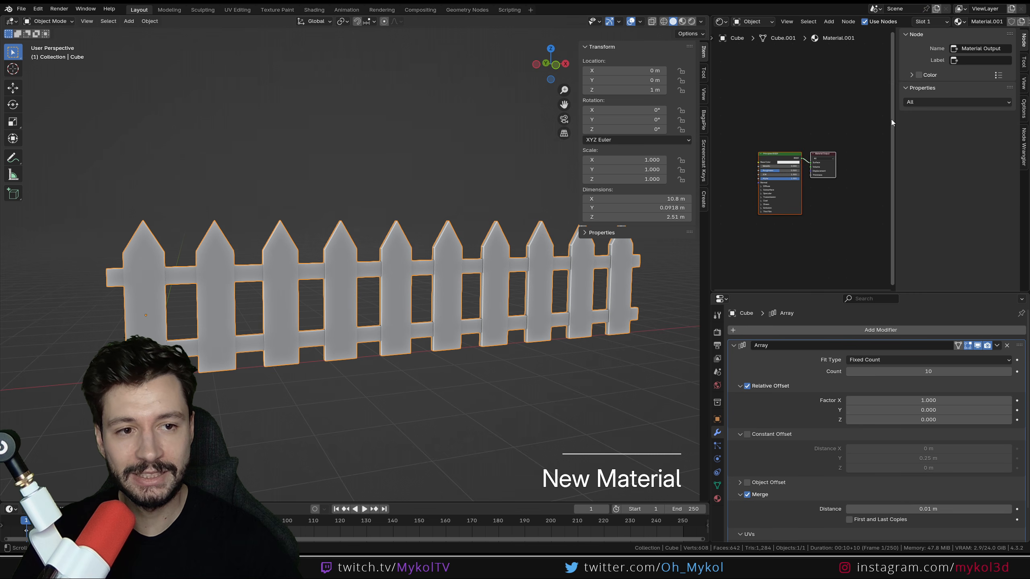
Step: Preview the fence's material in the viewport and add a Checker Texture node before the Principled BSDF
key(n)
click(682, 20)
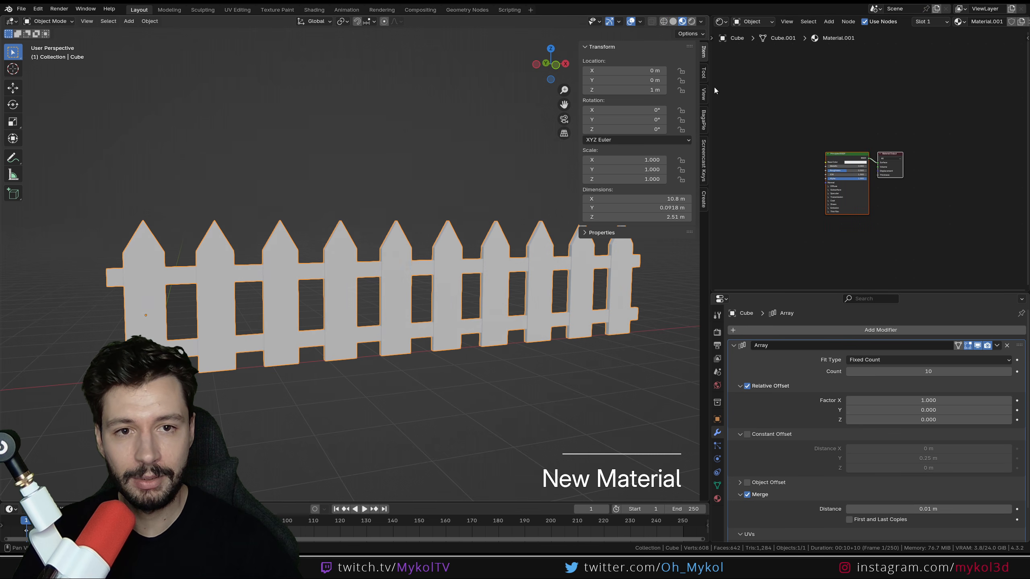
scroll(715, 90, up, 2)
key(shift+a)
text(c)
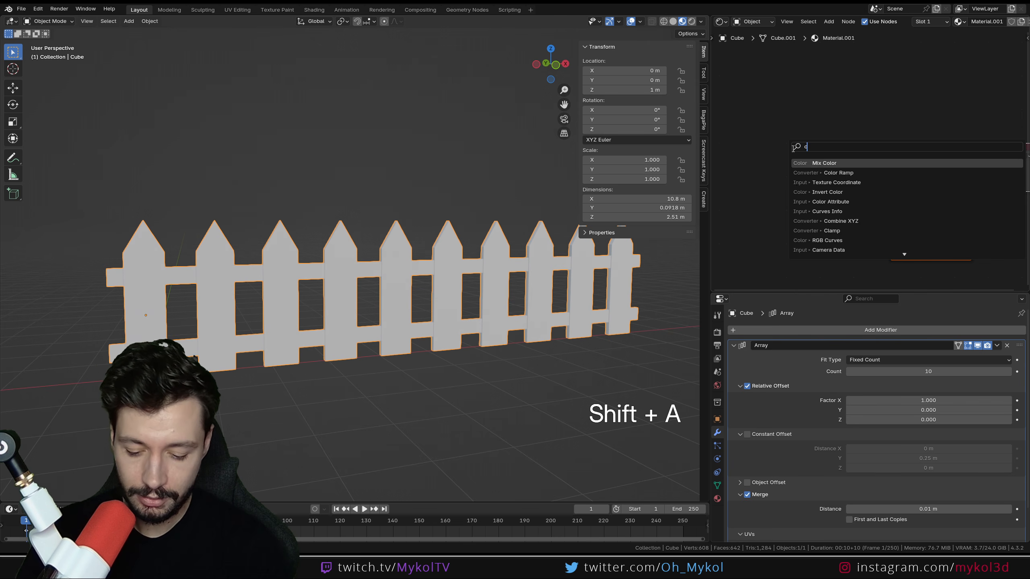
text(hecker)
key(Return)
click(785, 155)
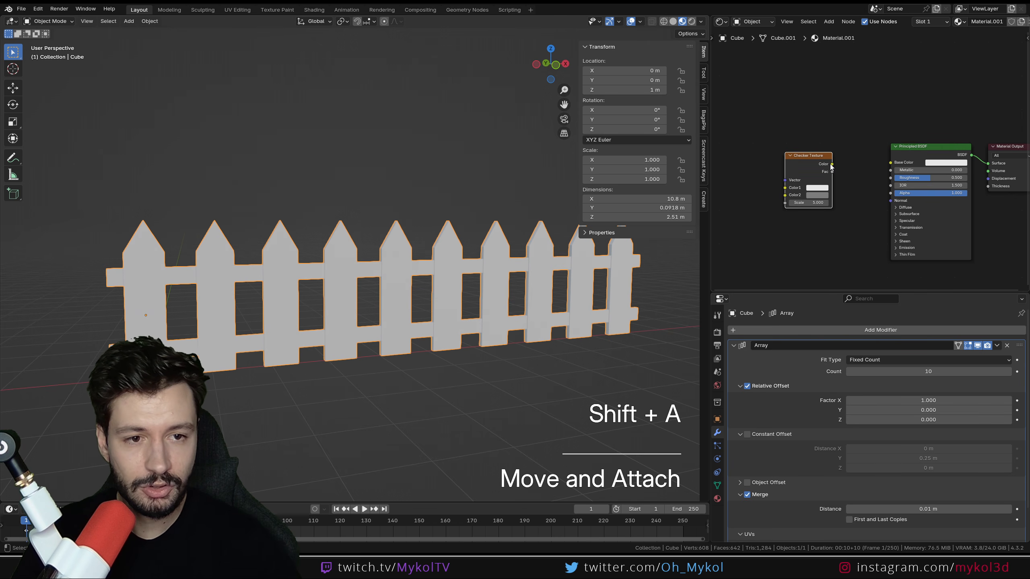
Step: Connect the Checker Texture's Color output to the Principled BSDF's Base Color input
drag(897, 165, 890, 163)
scroll(383, 309, up, 2)
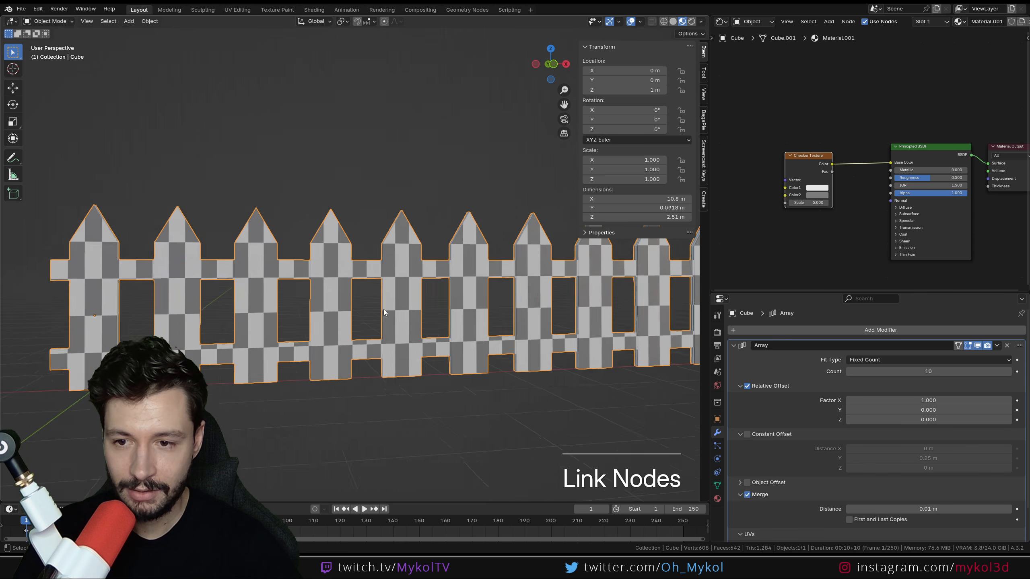
scroll(384, 304, up, 2)
scroll(267, 243, down, 3)
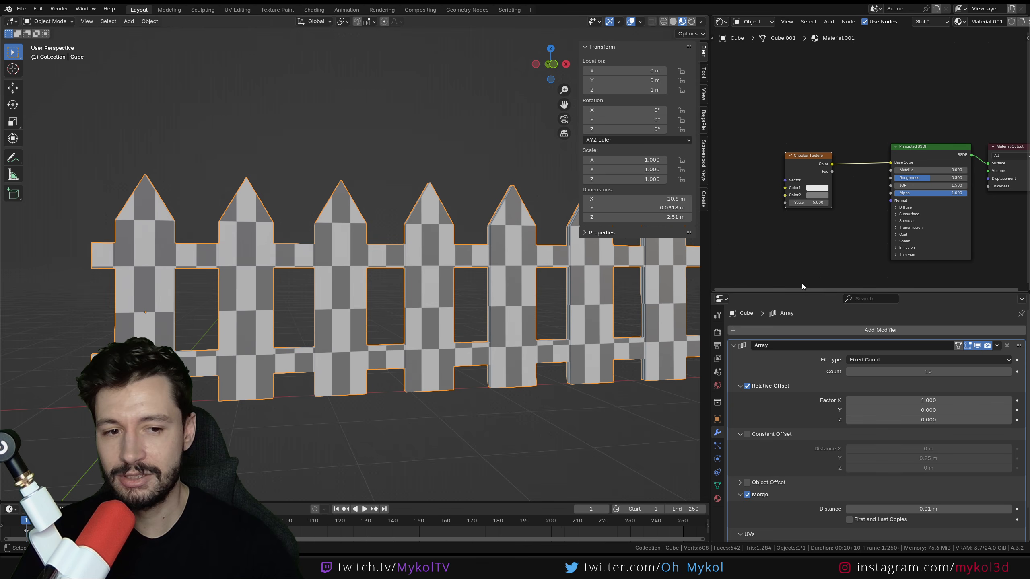
Step: Enlarge the modifier settings area to reveal the Array modifier's UV offset values
drag(809, 291, 809, 182)
scroll(356, 256, down, 2)
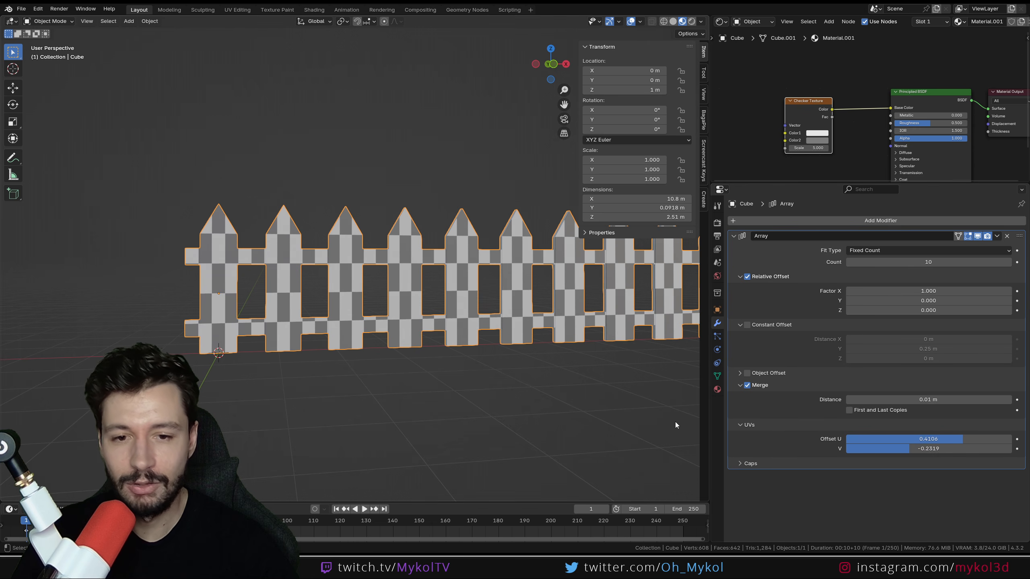
scroll(442, 330, down, 1)
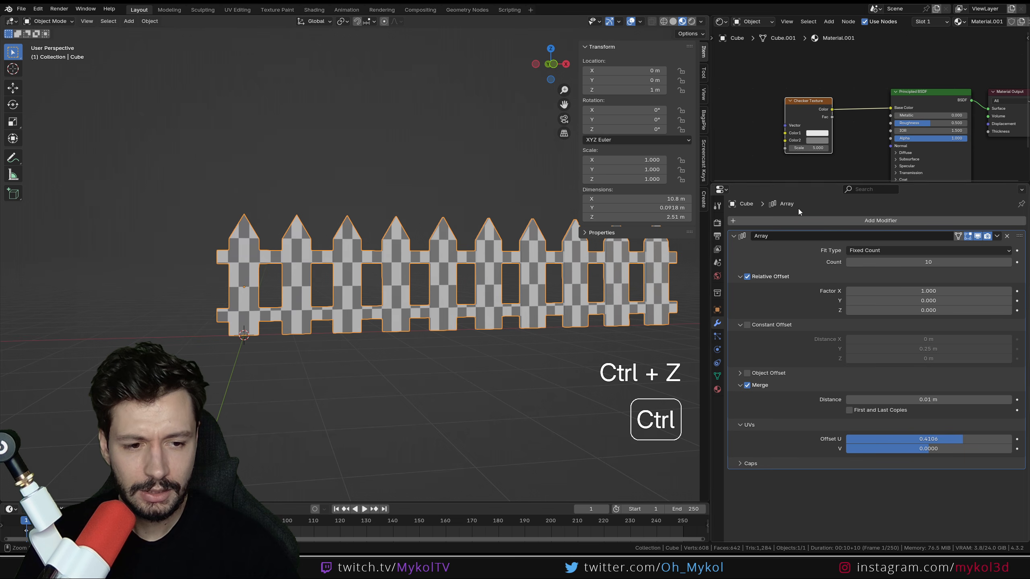
Step: Add a Texture Coordinate node and connect its UV output to the Checker Texture's Vector input
key(shift+a)
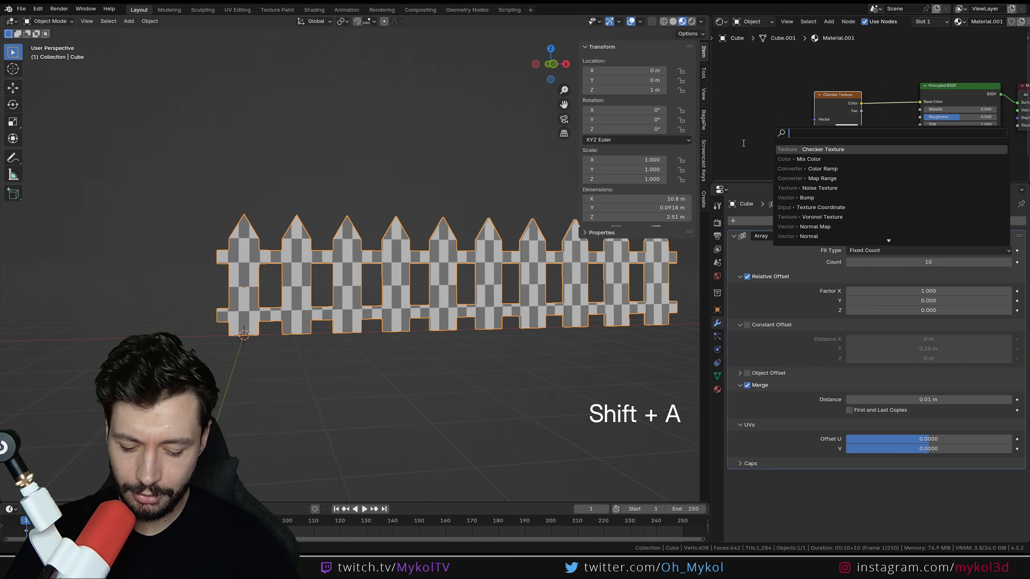
text(texco)
key(Return)
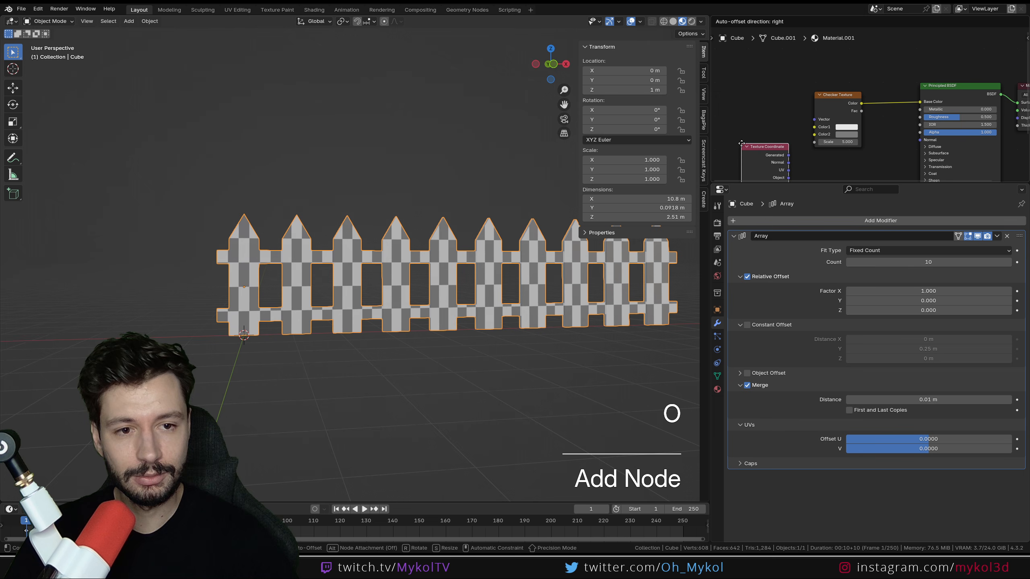
click(728, 81)
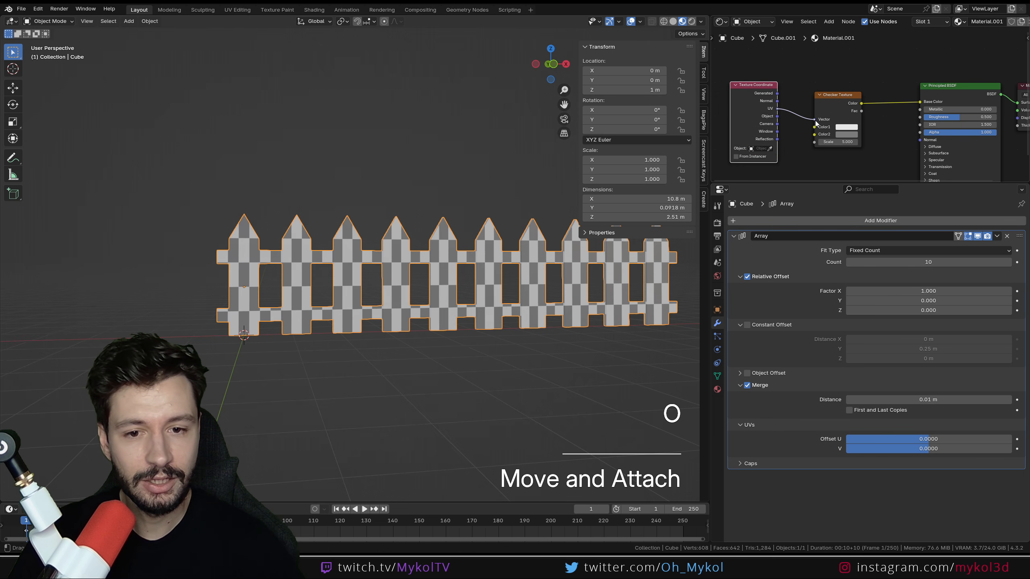
drag(816, 124, 814, 119)
scroll(415, 282, up, 3)
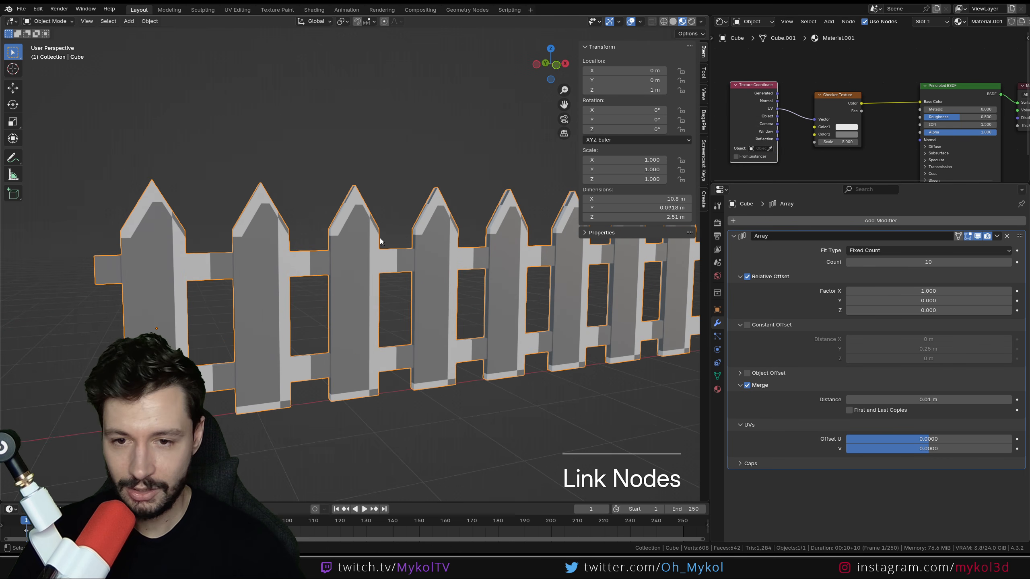
Step: Unwrap the entire fence segment mesh with Cube Projection and return to Object Mode
key(KP_1)
key(Tab)
key(a)
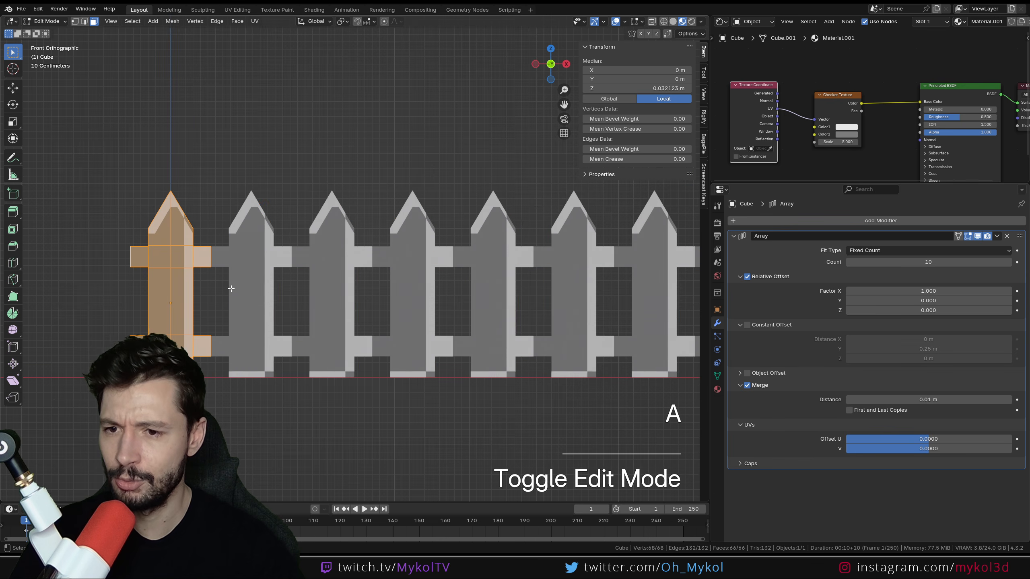
key(u)
mouse_move(231, 288)
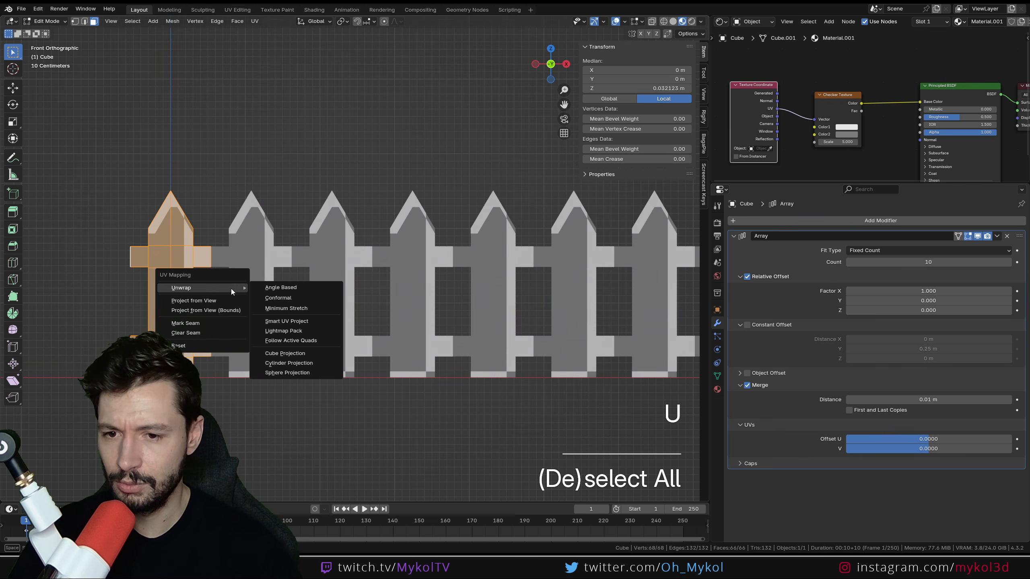
click(306, 353)
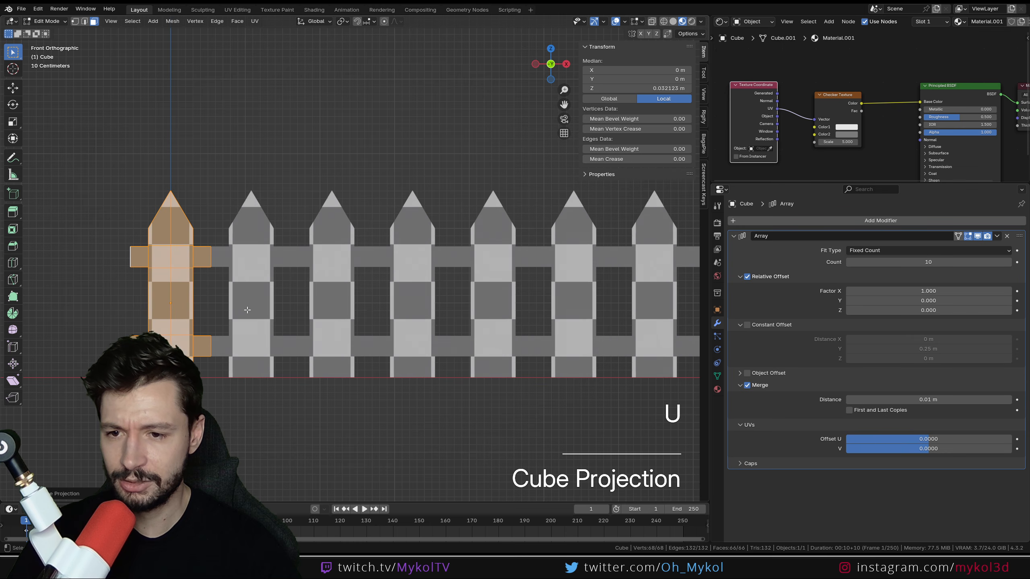
key(Tab)
middle_drag(305, 352, 320, 278)
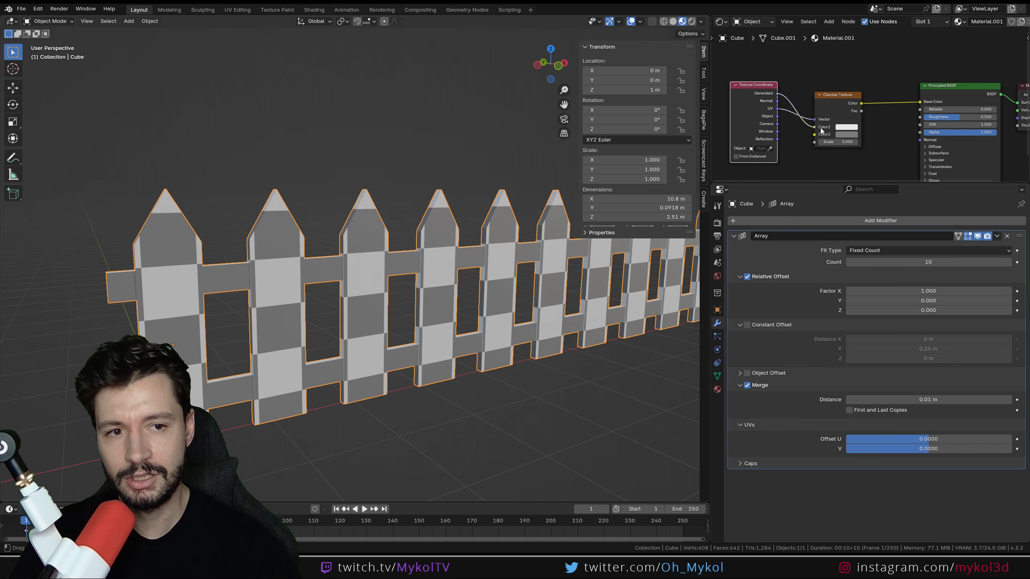
Step: Try Array UV offsets of 0.1111 for U and 0.3671 for V, and reset both to 0
drag(821, 130, 813, 120)
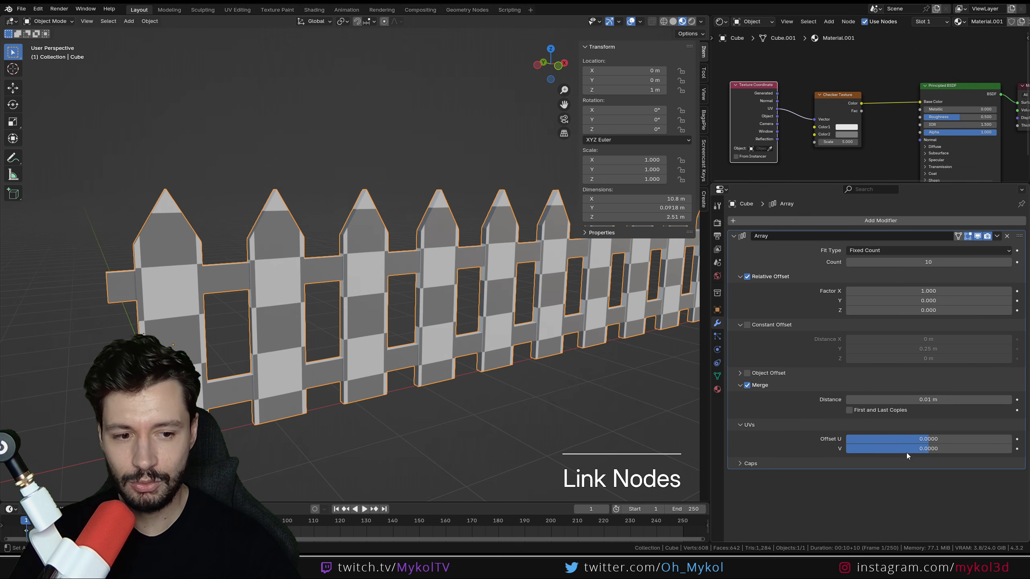
drag(928, 439, 965, 452)
middle_drag(390, 378, 295, 375)
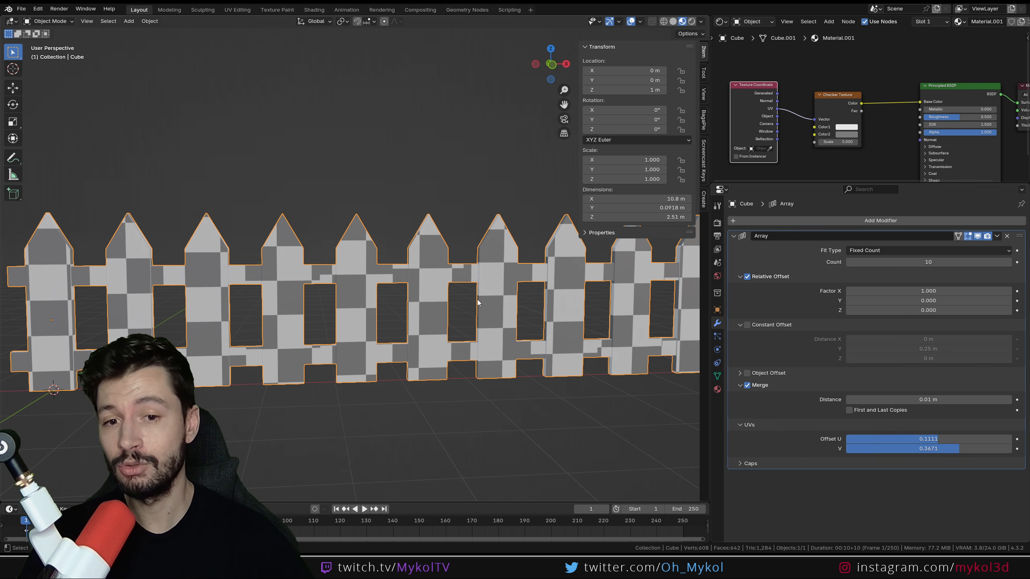
click(918, 437)
text(0)
key(Return)
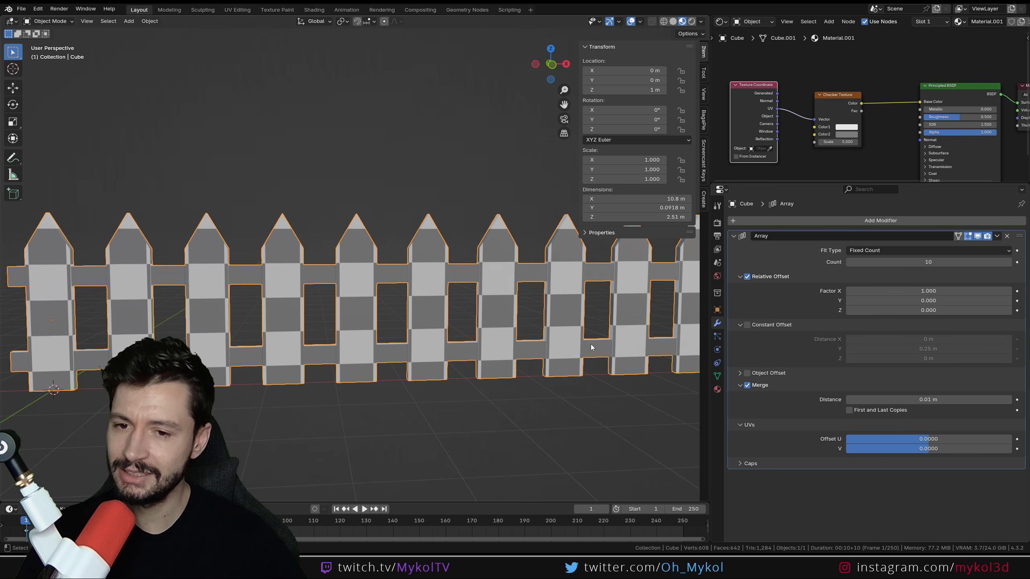
Step: Set the Array's UV offsets to -0.4010 for U and 0.7101 for V, and return the viewport to solid shading
drag(911, 438, 988, 448)
mouse_move(470, 342)
middle_down()
mouse_move(453, 345)
mouse_move(474, 339)
middle_up()
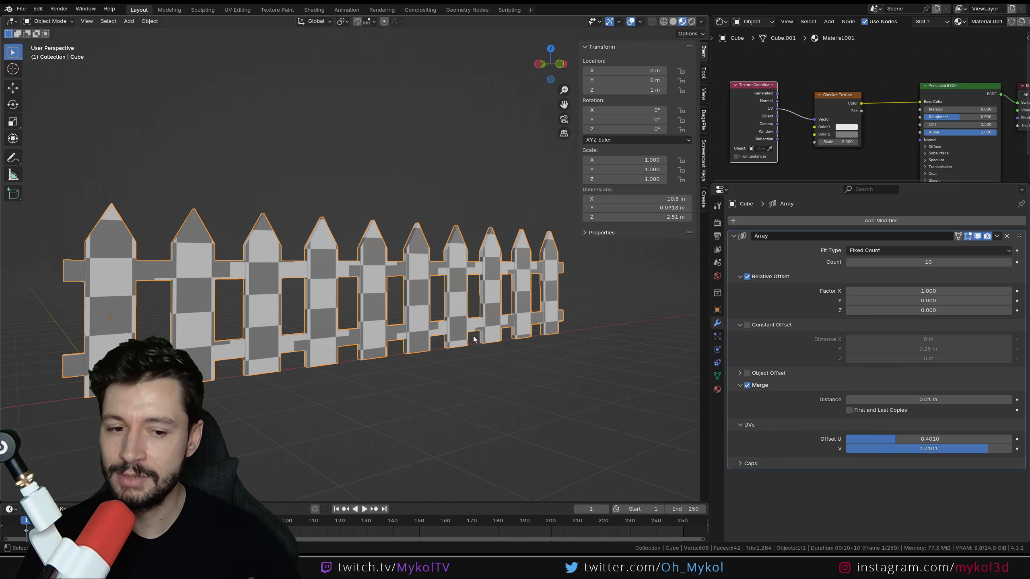
click(673, 22)
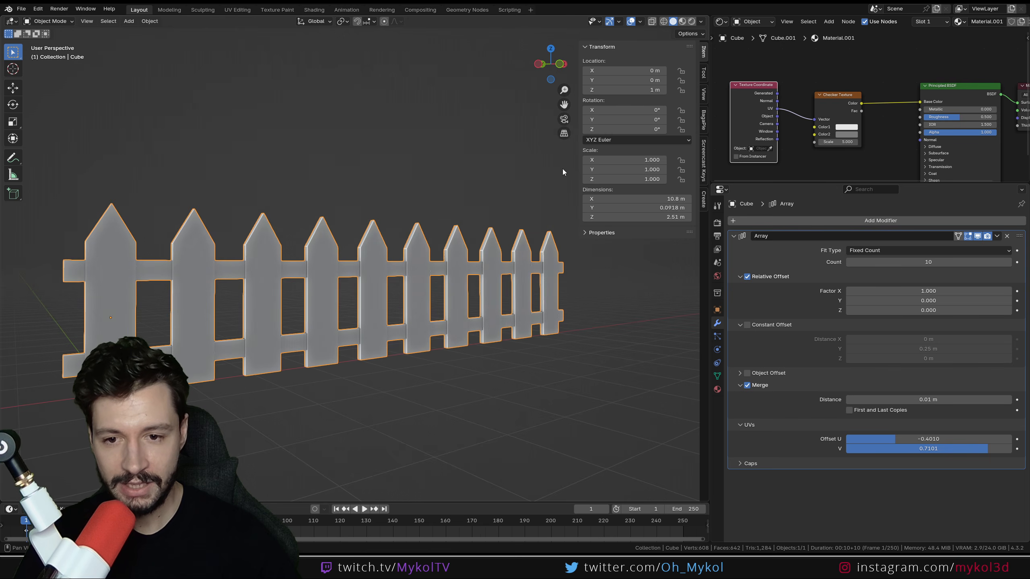
shift+middle_drag(446, 284, 527, 276)
Step: Reveal the Array modifier's Caps options and add a cube mesh at the fence's starting end
click(750, 463)
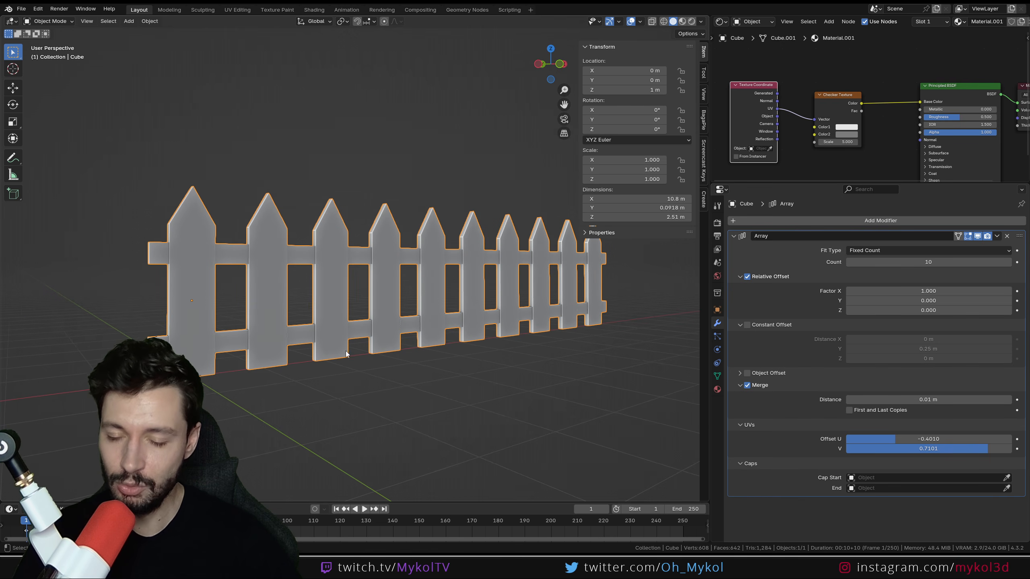
middle_drag(513, 317, 447, 326)
scroll(446, 327, down, 3)
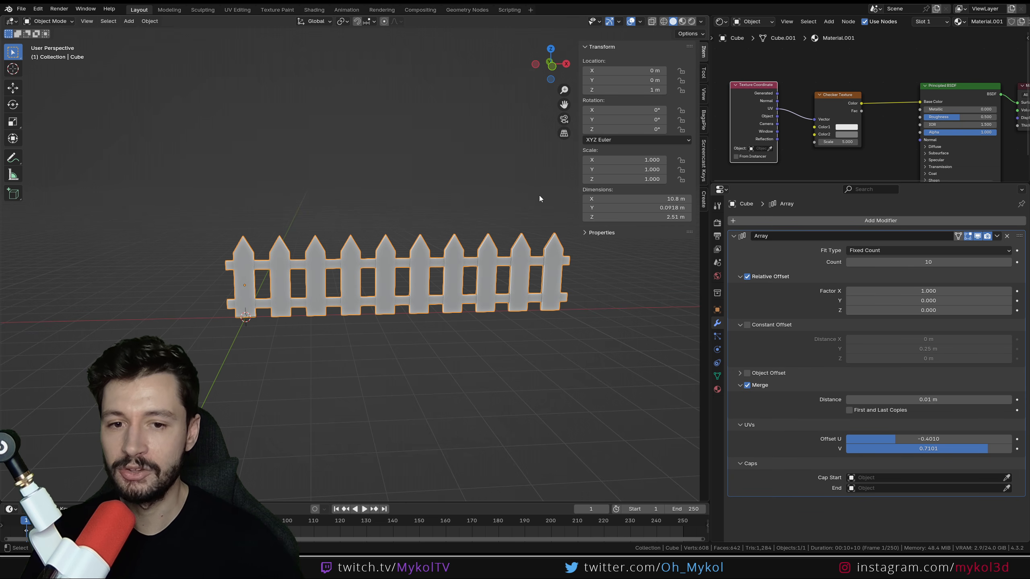
shift+middle_drag(533, 313, 642, 295)
key(shift+a)
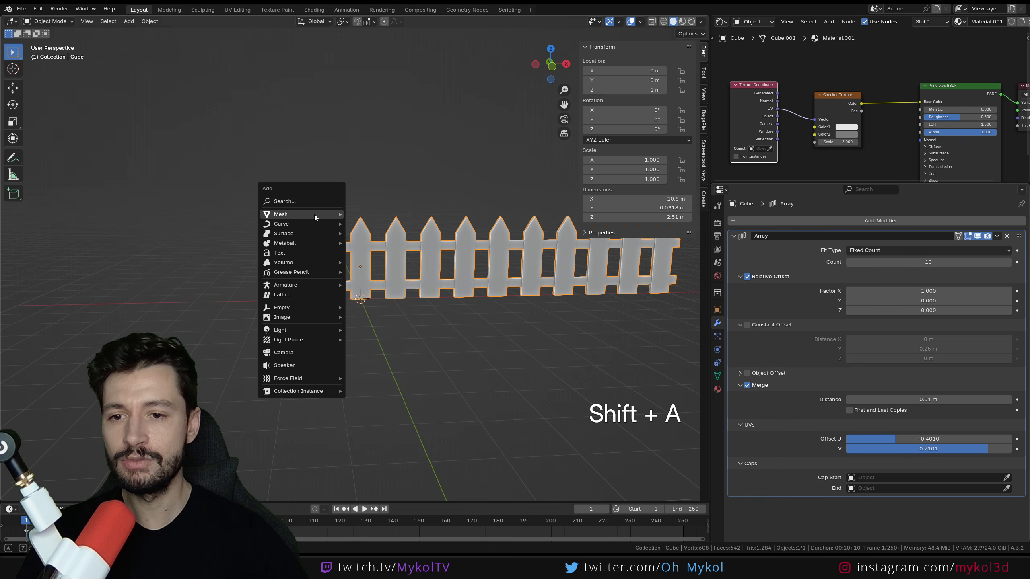
mouse_move(314, 214)
click(393, 224)
middle_drag(386, 334, 465, 354)
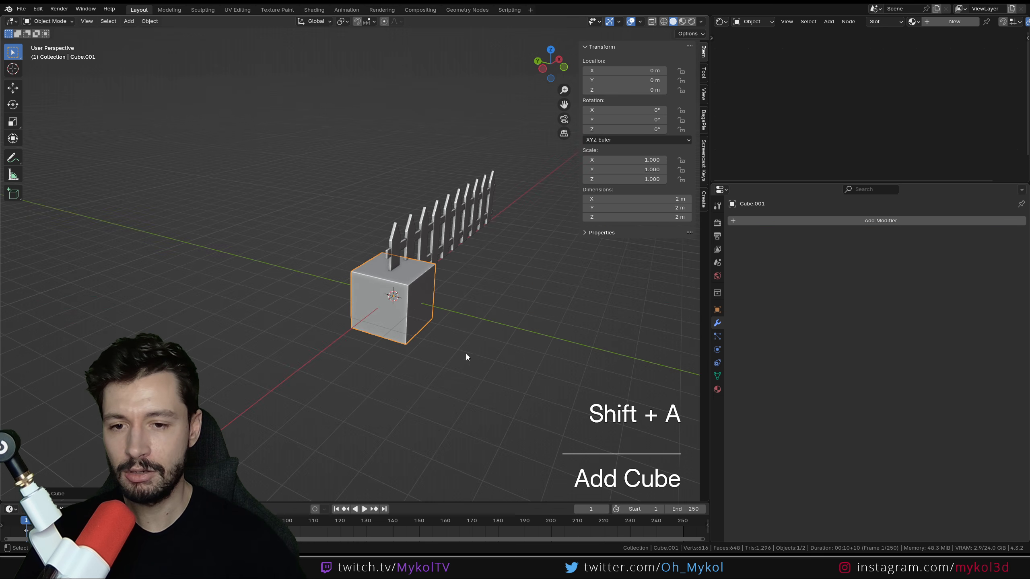
Step: Scale the new cube into a thin upright board, to about 0.080 along Y and 0.389 along X
key(s)
key(y)
click(413, 300)
key(s)
key(x)
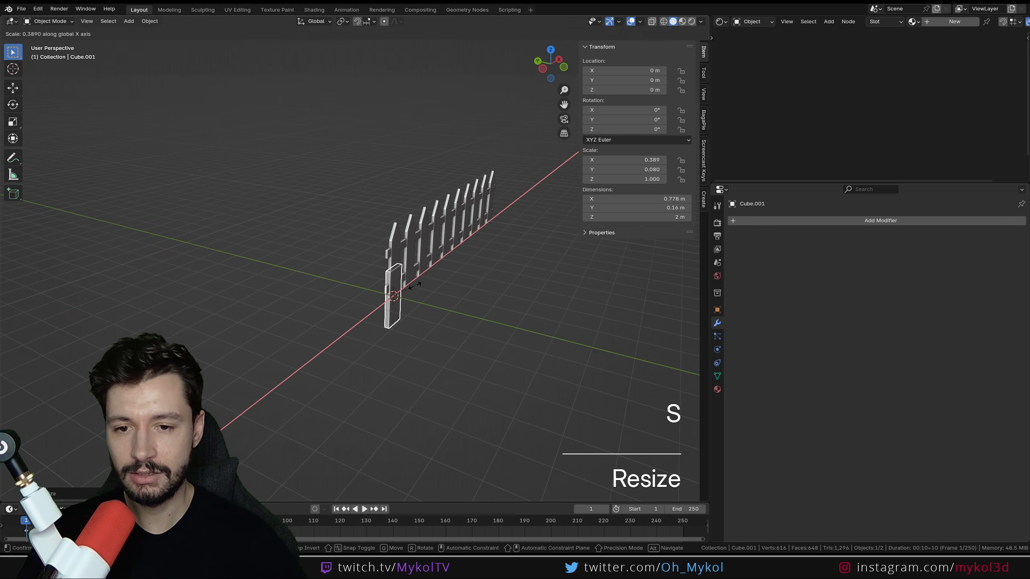
click(414, 286)
Step: Move the board in front view, with snapping, to X -2.7 m and Z 1 m beside the fence
key(KP_1)
key(g)
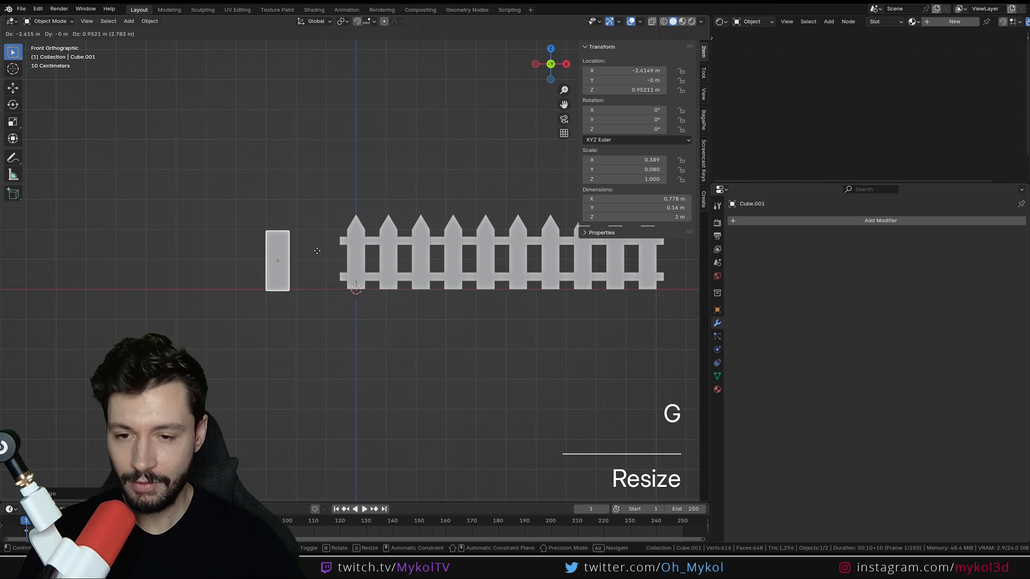
ctrl+click(315, 249)
middle_drag(243, 215, 297, 284)
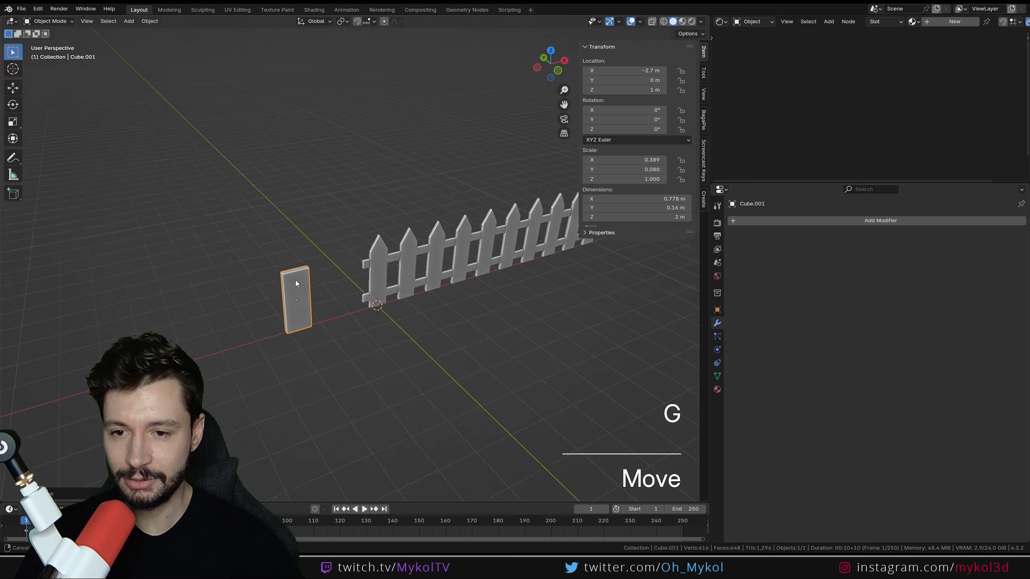
Step: Move the board's top face vertically in Edit Mode to make the board about 2.6 m tall
key(Tab)
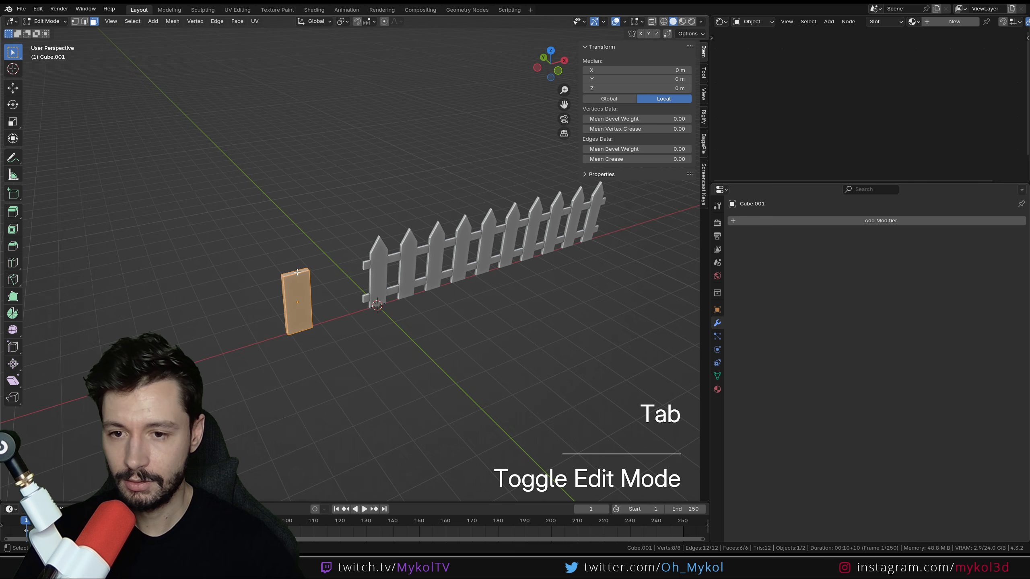
click(297, 272)
key(g)
key(z)
click(311, 275)
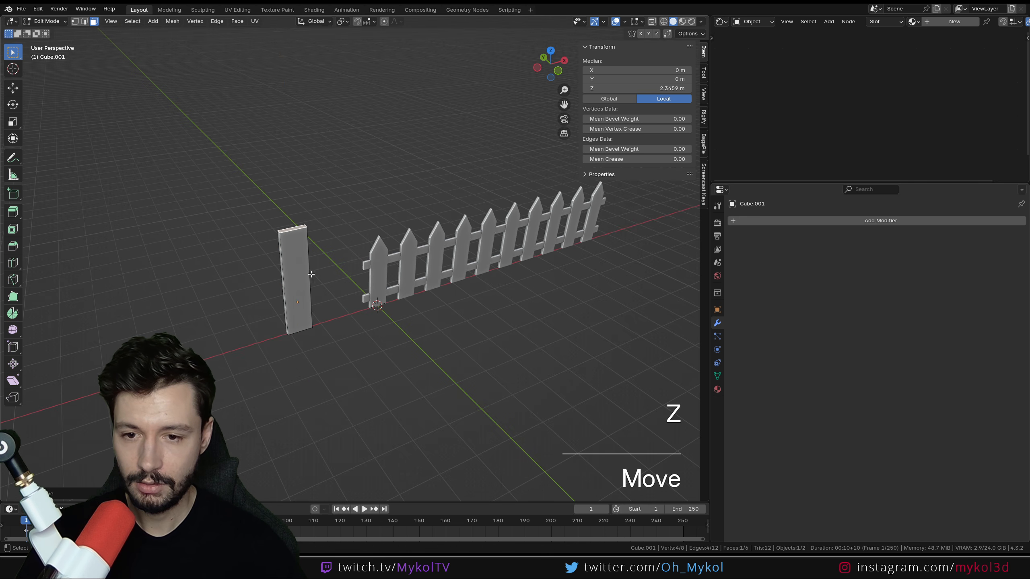
key(Tab)
middle_drag(311, 275, 296, 271)
key(ctrl+s)
key(Tab)
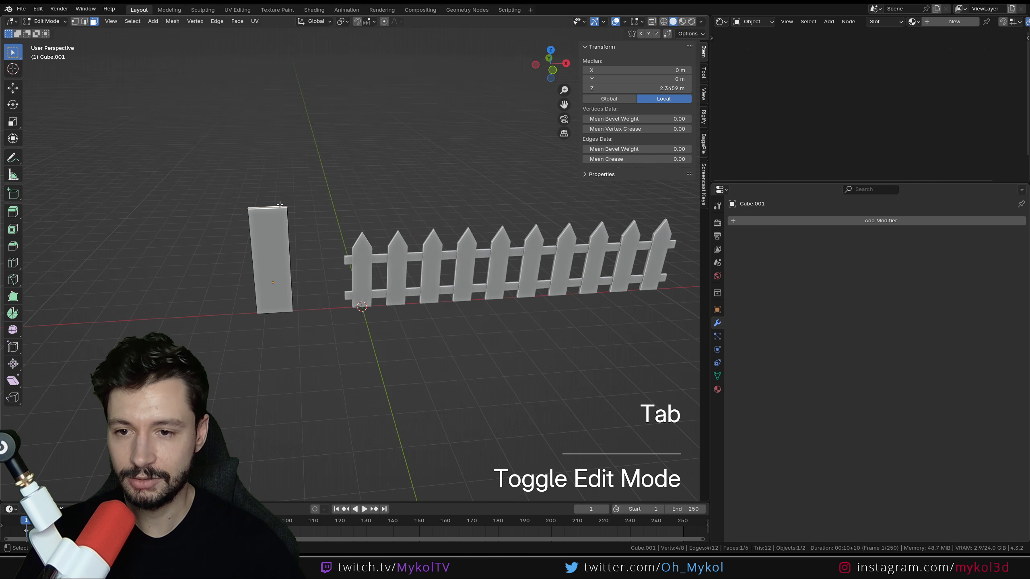
key(ctrl+z)
key(Tab)
Step: Assign the separate board as both the start cap and the end cap of the fence's Array modifier
click(391, 269)
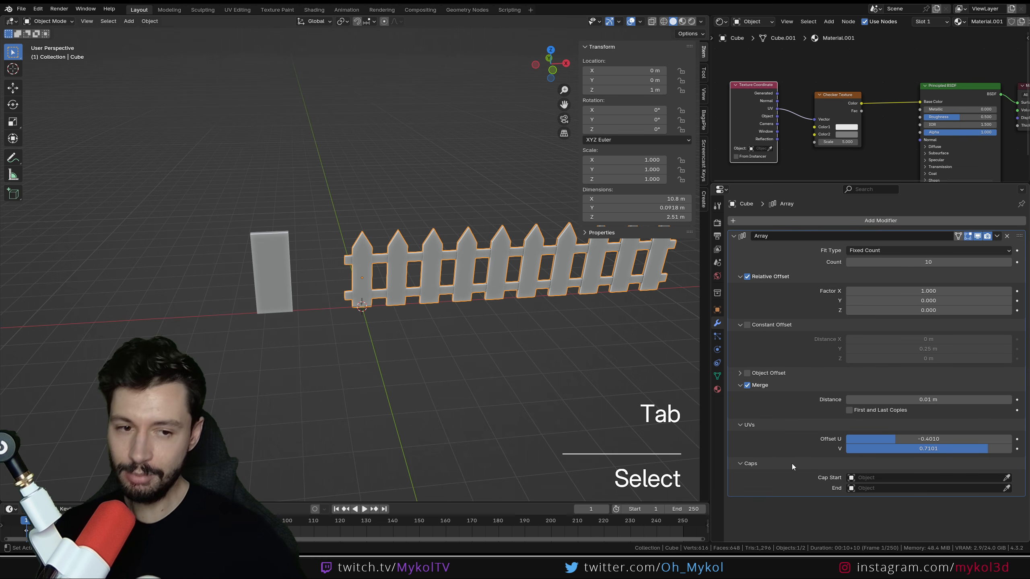
click(907, 477)
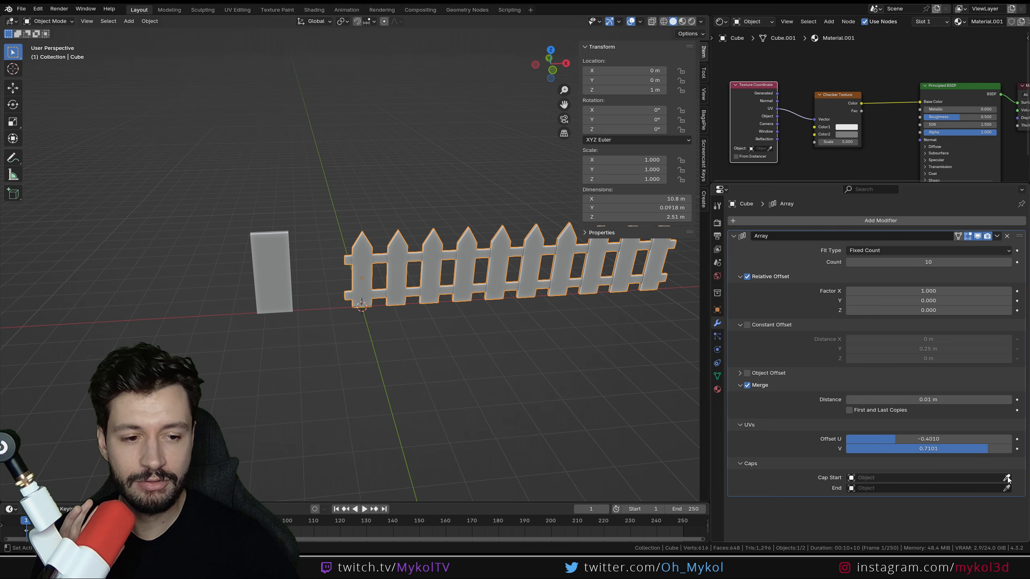
click(270, 252)
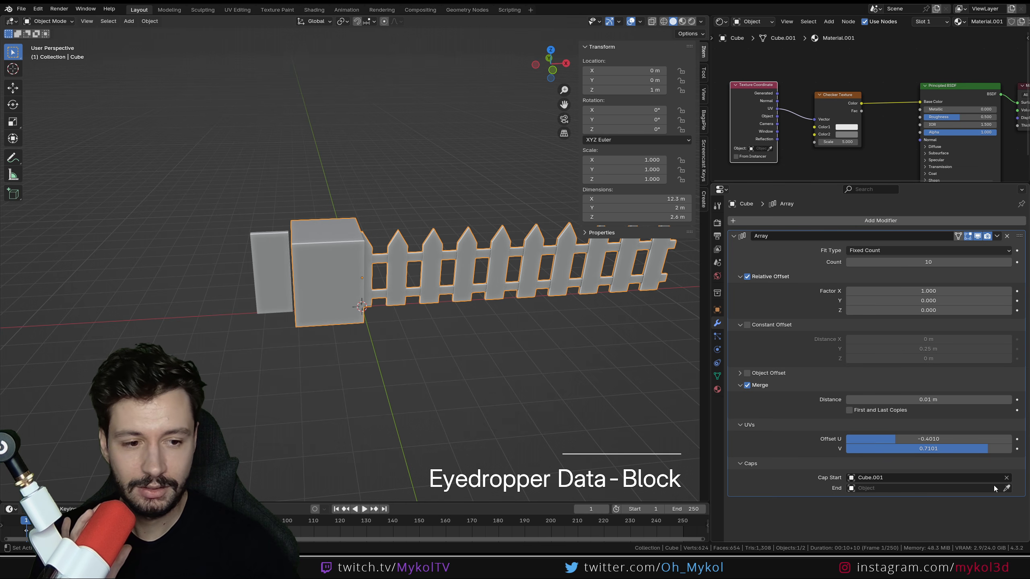
click(269, 285)
Step: Apply the scale of the separate end board so the fence's caps match its proportions
middle_drag(270, 285, 307, 315)
click(296, 249)
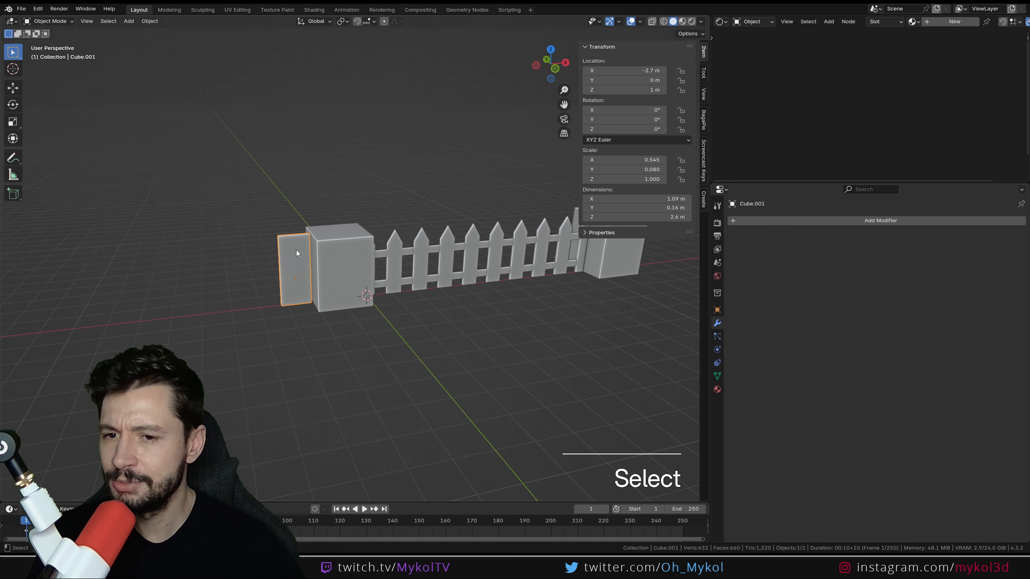
key(ctrl+a)
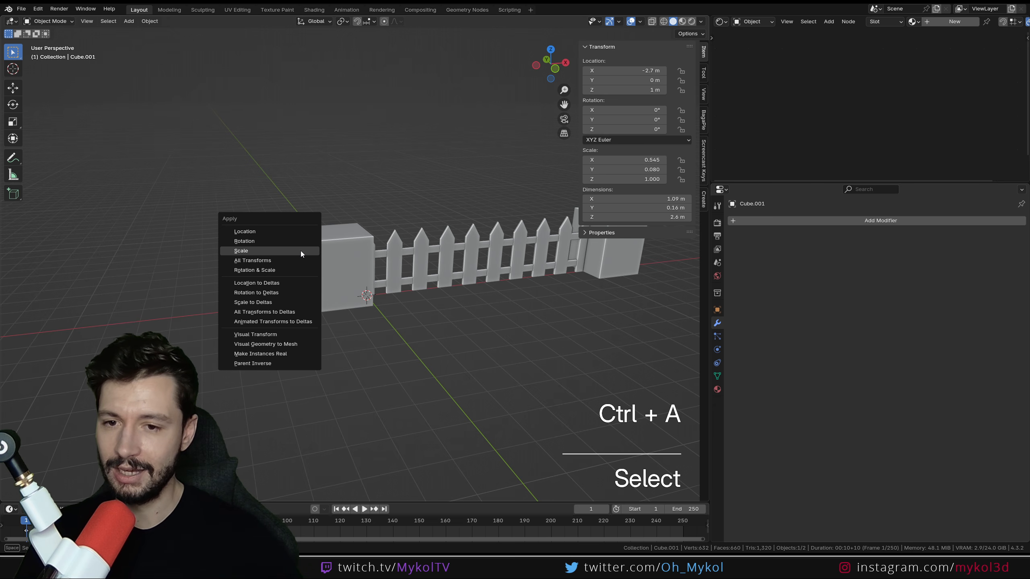
click(300, 251)
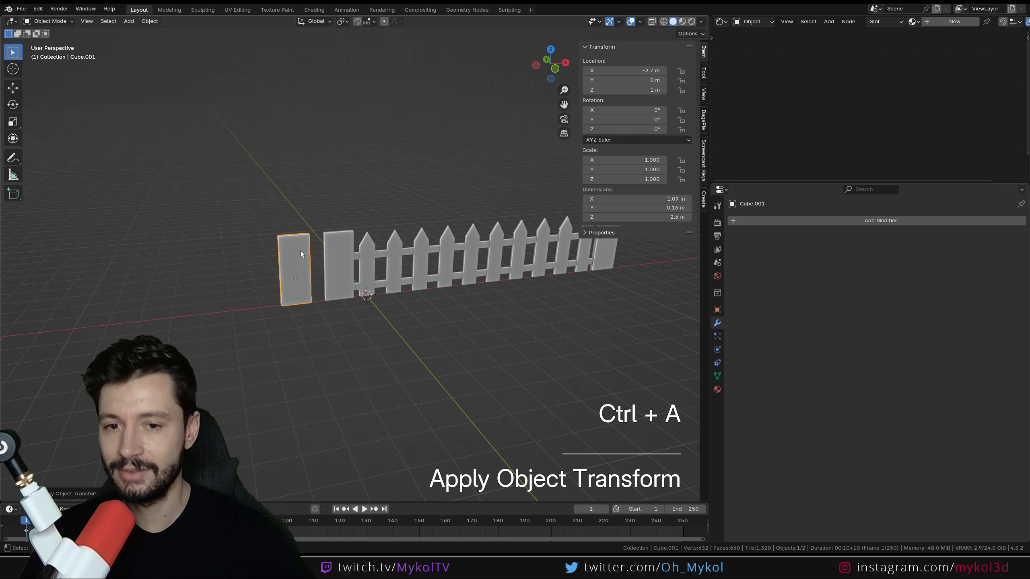
middle_drag(461, 295, 429, 287)
middle_drag(333, 293, 276, 310)
click(349, 285)
mouse_move(881, 262)
mouse_down()
mouse_move(904, 262)
mouse_move(855, 262)
mouse_move(916, 262)
mouse_move(848, 263)
mouse_move(905, 262)
mouse_move(881, 262)
mouse_up()
scroll(405, 295, down, 3)
shift+middle_drag(177, 312, 301, 327)
scroll(301, 328, up, 3)
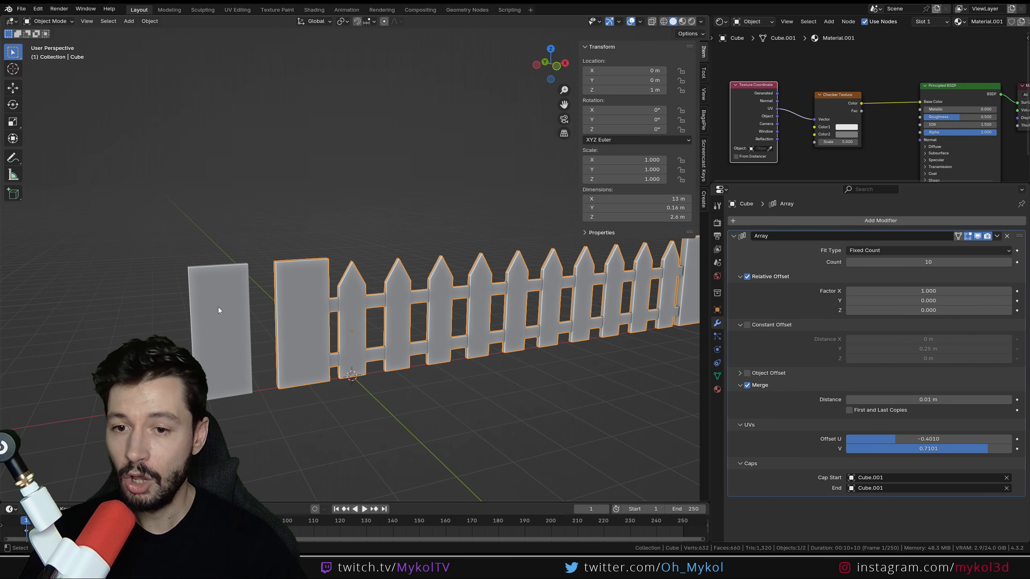
Step: Delete all faces of the separate board's mesh in Edit Mode
click(224, 300)
key(Tab)
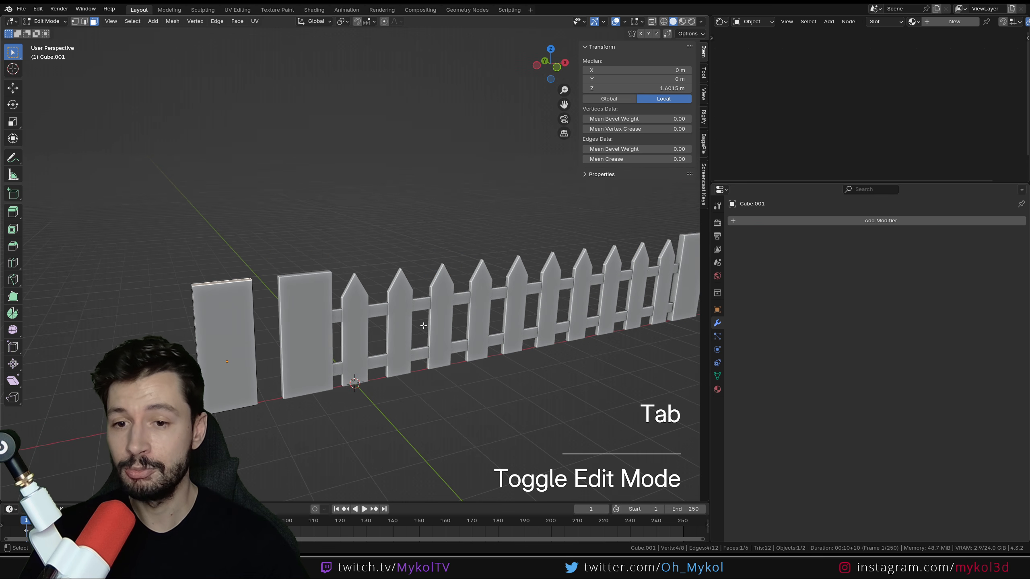
shift+middle_drag(423, 325, 332, 278)
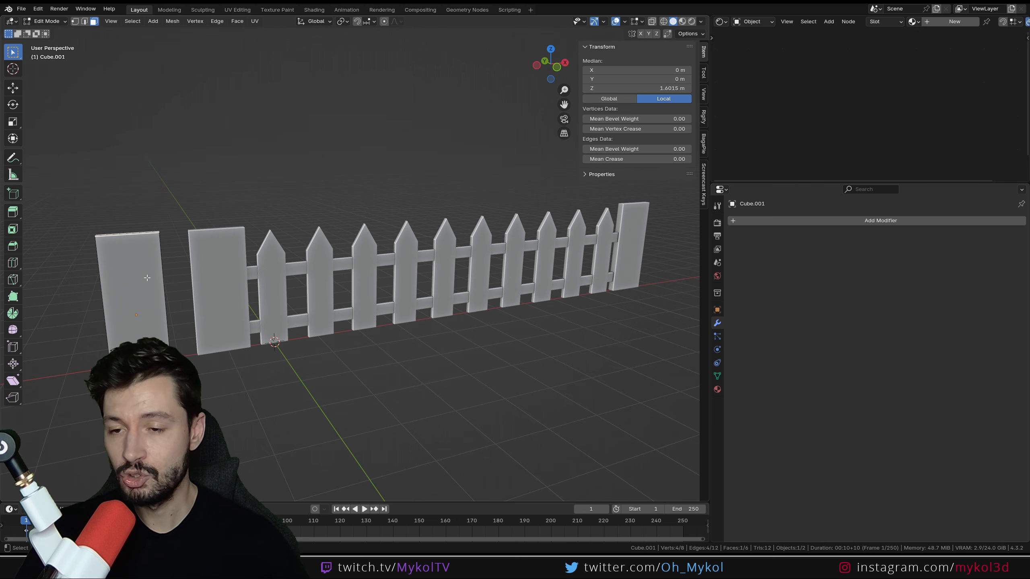
key(Tab)
middle_drag(147, 278, 172, 282)
key(Tab)
click(171, 282)
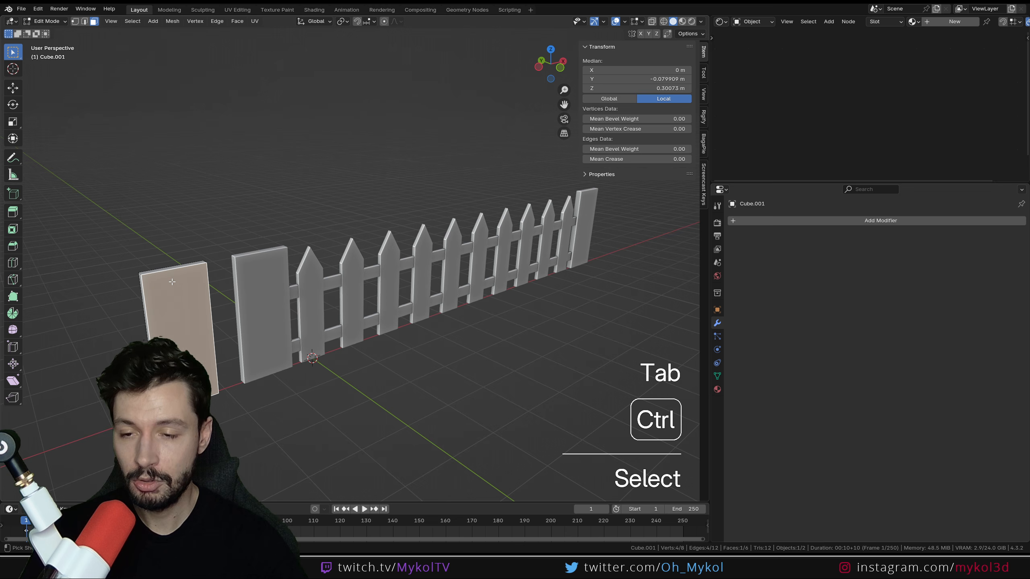
key(Tab)
key(Tab)
key(a)
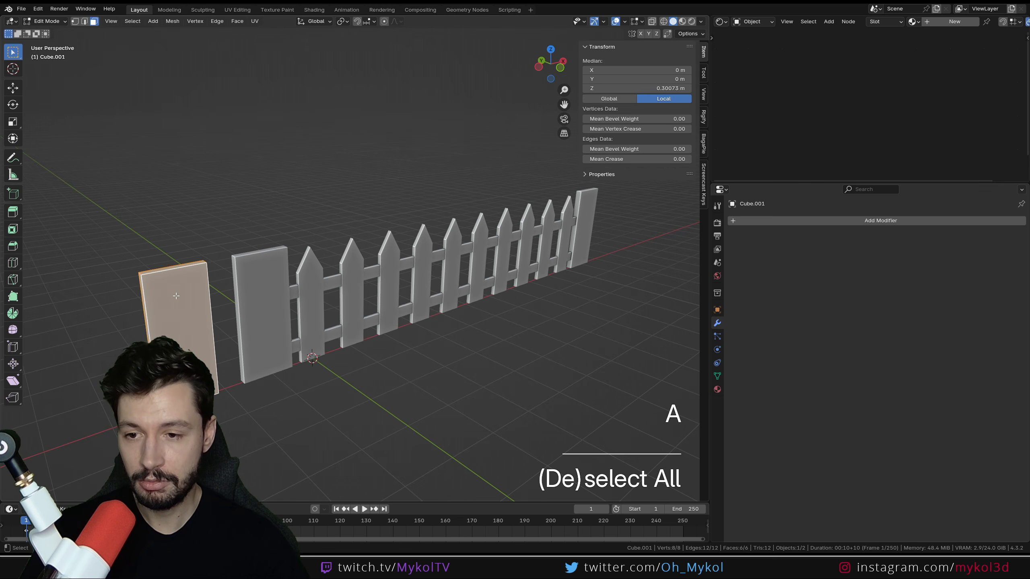
key(x)
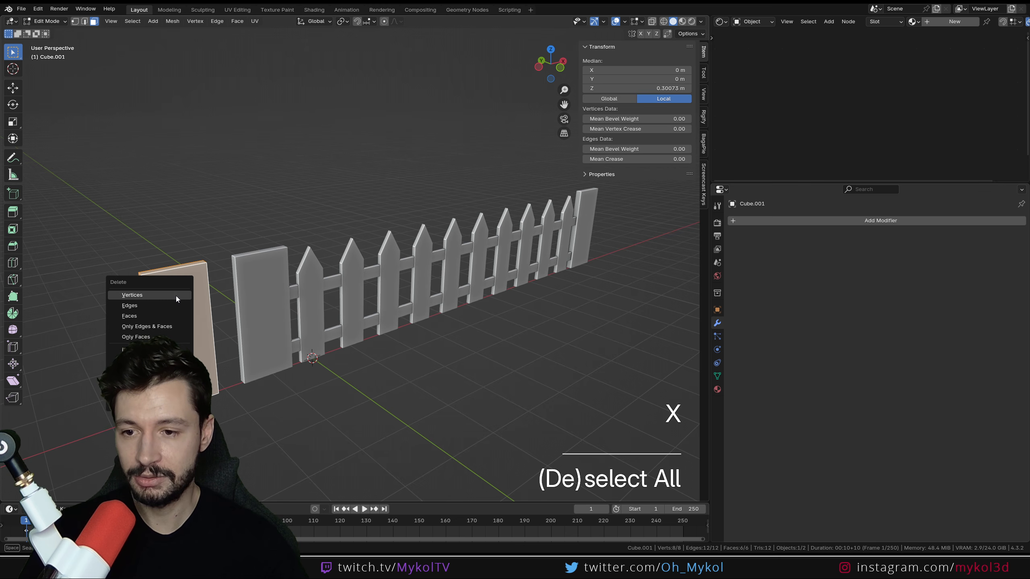
click(157, 316)
Step: Add a cylinder inside the emptied board object and move it in front view, with snapping, by -2.6 m in X and 1 m in Z
key(shift+a)
click(103, 363)
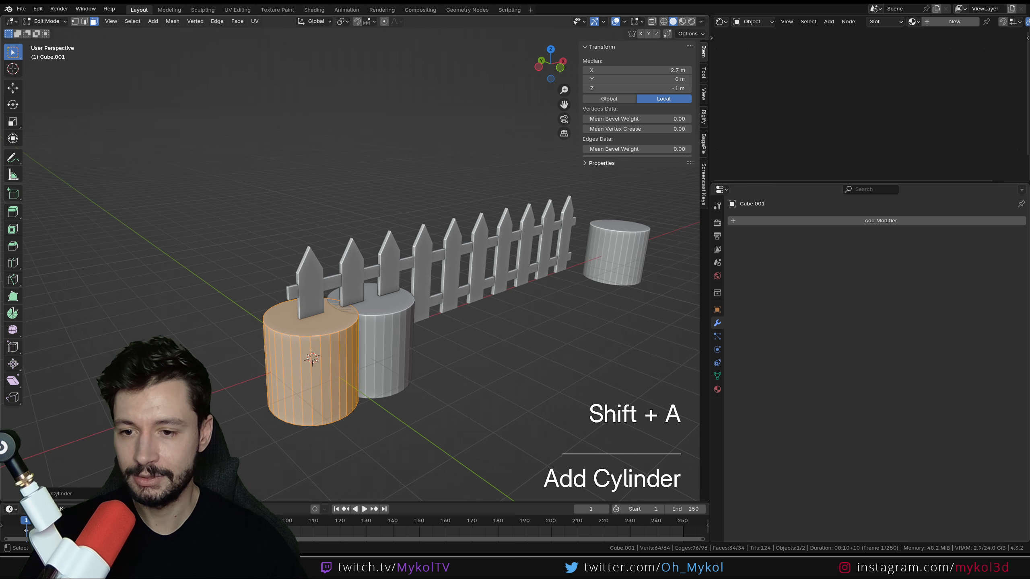
key(KP_1)
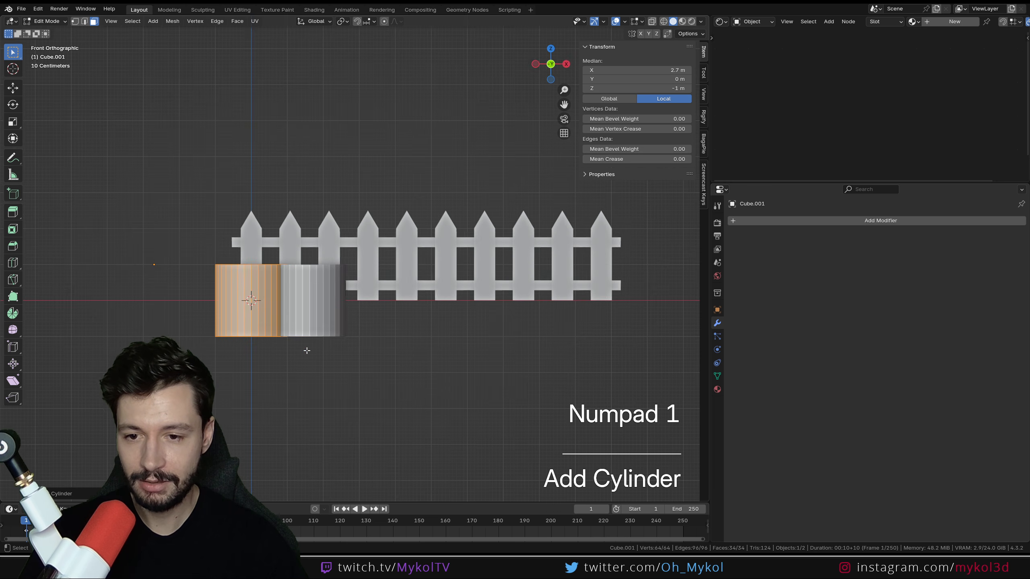
key(g)
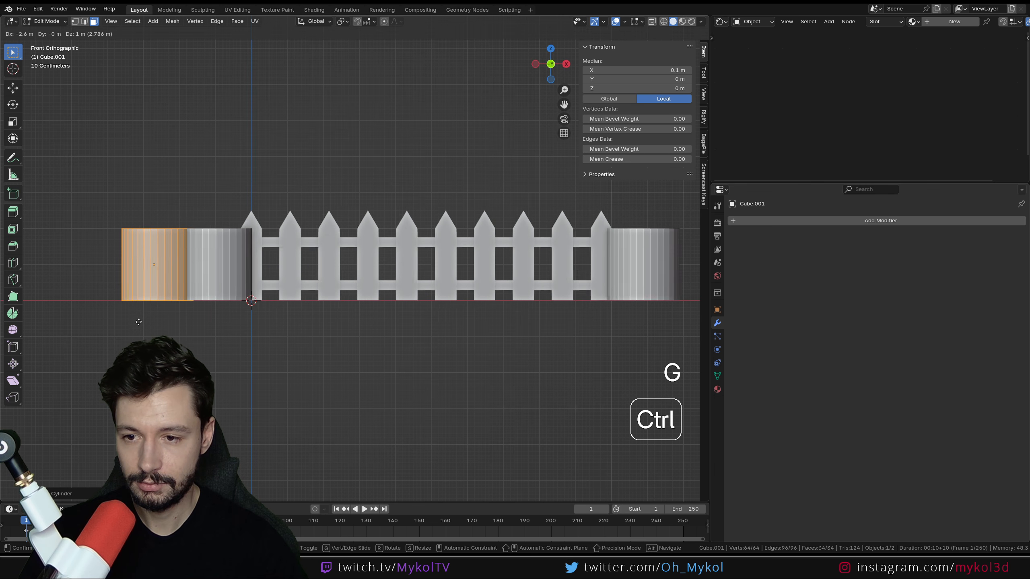
click(166, 327)
Step: Scale the cylinder in X and Y only to about 0.93 m in diameter
middle_drag(166, 327, 178, 336)
key(s)
key(shift+z)
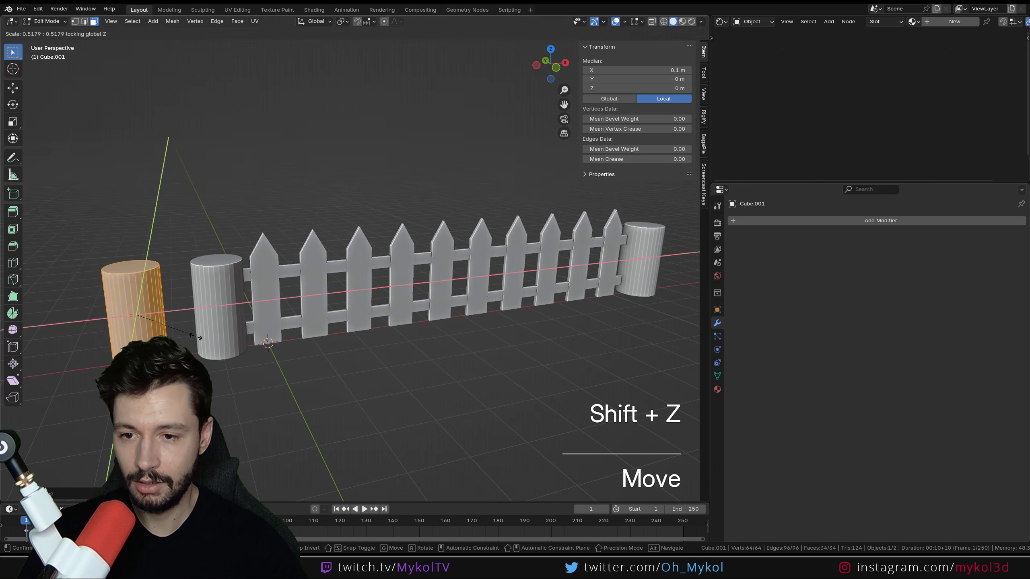
click(187, 336)
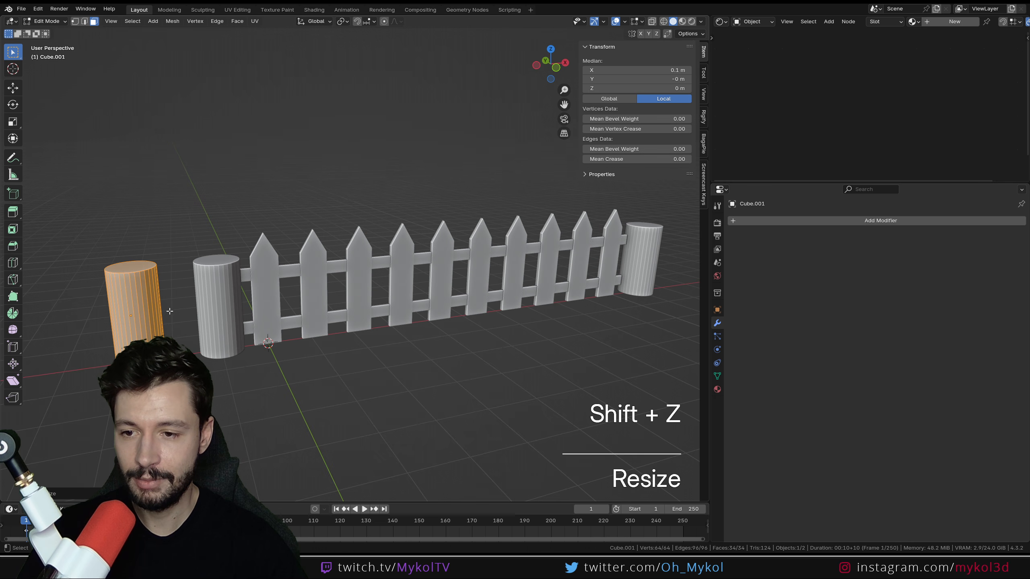
key(s)
key(shift+z)
key(Escape)
Step: Scale the cylinder along Z into a post about 4.18 m tall and return to Object Mode
key(s)
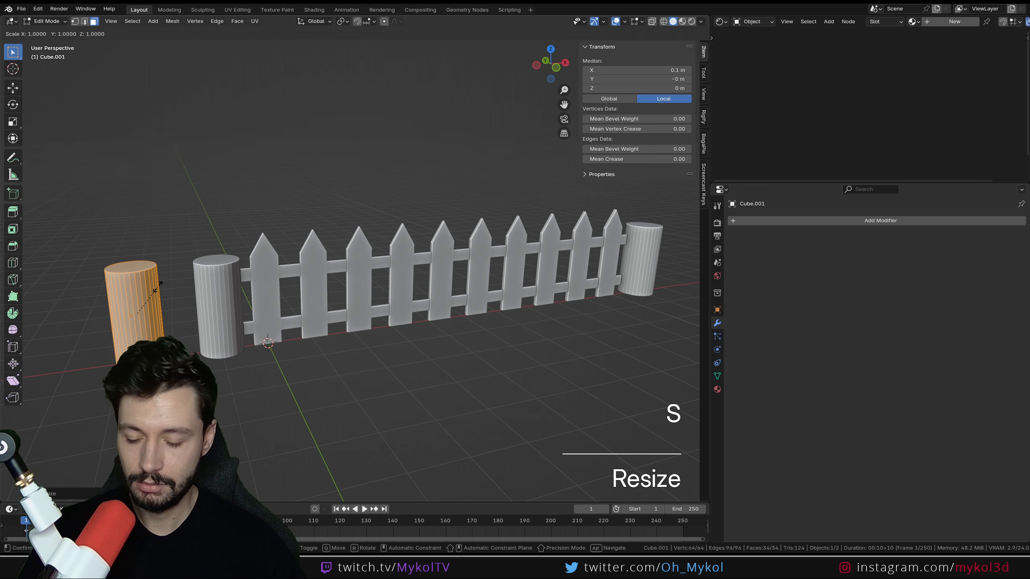
key(z)
key(Return)
key(Tab)
Step: Apply Shade Auto Smooth to the separate cylindrical post
scroll(309, 309, up, 2)
right_click(102, 244)
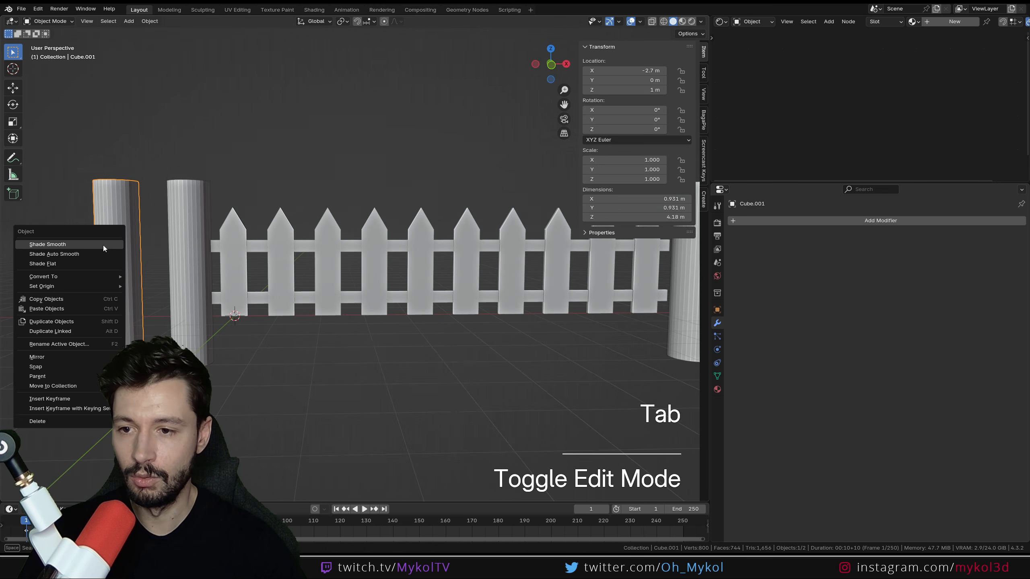
click(100, 253)
middle_drag(121, 283, 264, 345)
click(152, 277)
right_click(136, 269)
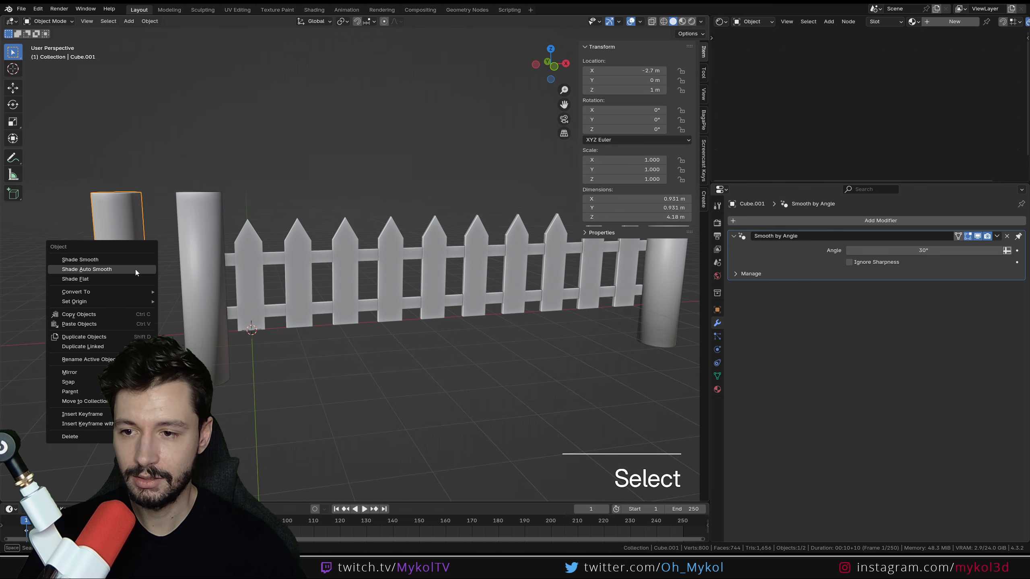
click(135, 270)
Step: Apply Shade Auto Smooth to the arrayed fence and deselect it
click(265, 267)
right_click(254, 257)
click(254, 257)
click(239, 362)
middle_drag(343, 354, 246, 372)
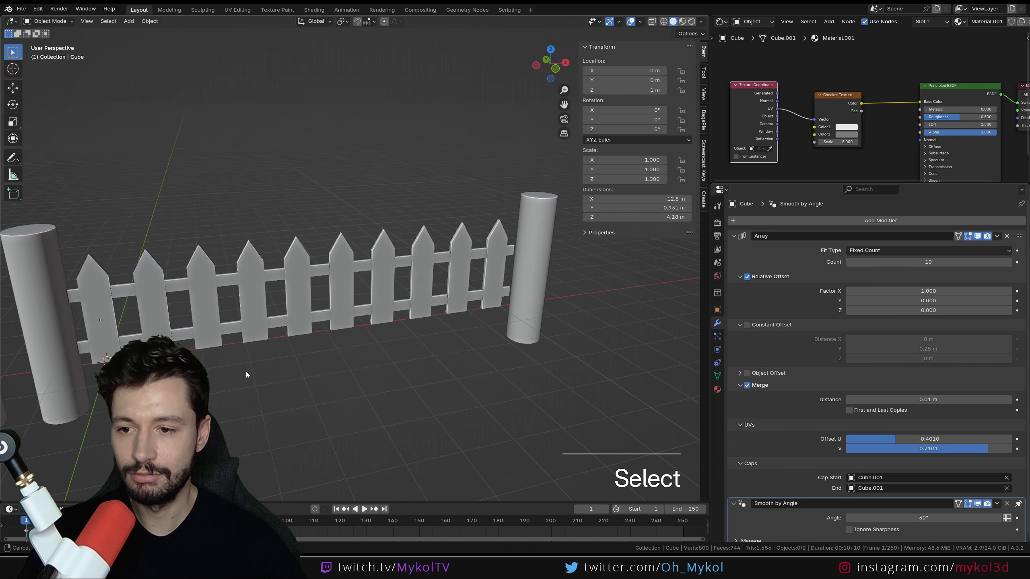
middle_drag(188, 351, 118, 306)
middle_drag(679, 271, 561, 274)
key(Tab)
key(Tab)
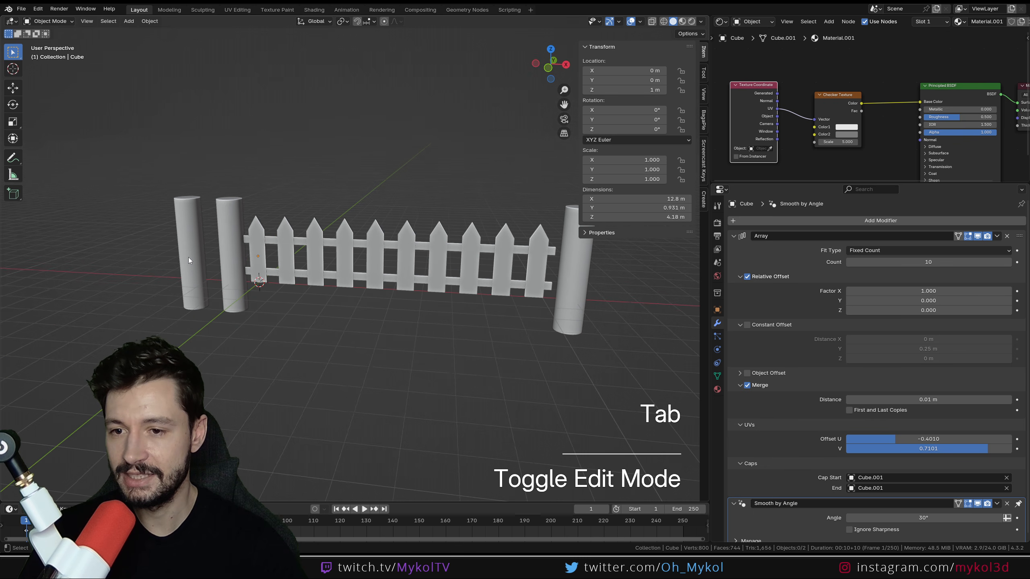
Step: In Edit Mode, shift the post's mesh slightly in front view and scale it uniformly to about 1.1 m wide and 4.93 m tall
click(189, 259)
key(Tab)
key(KP_1)
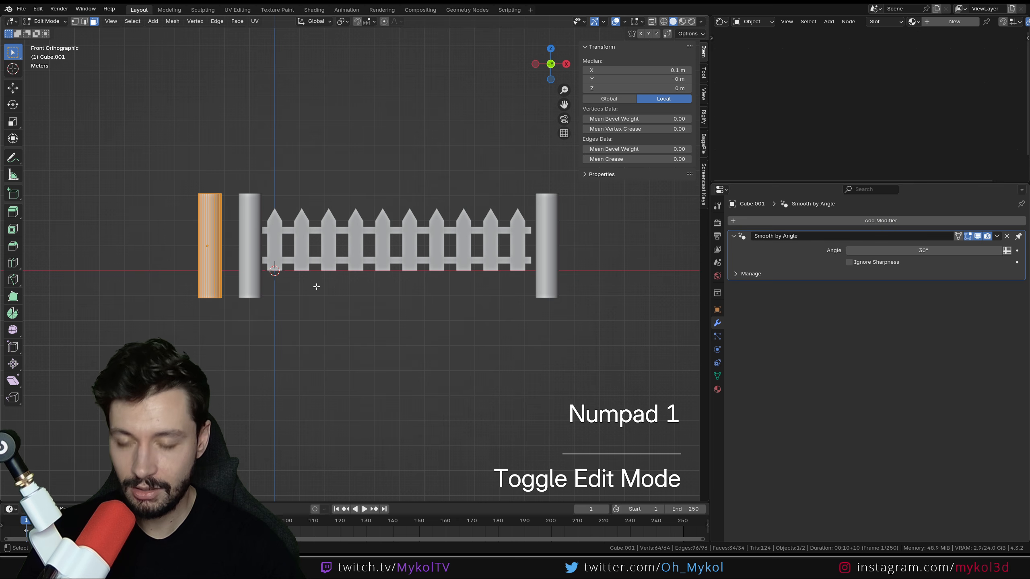
key(g)
click(315, 282)
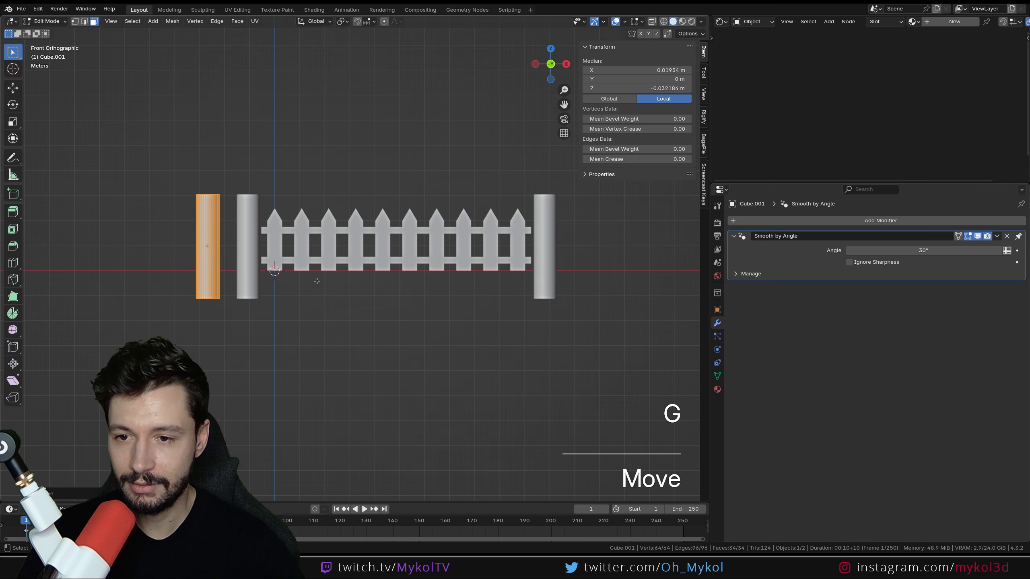
key(s)
click(340, 275)
key(Tab)
middle_drag(339, 275, 342, 314)
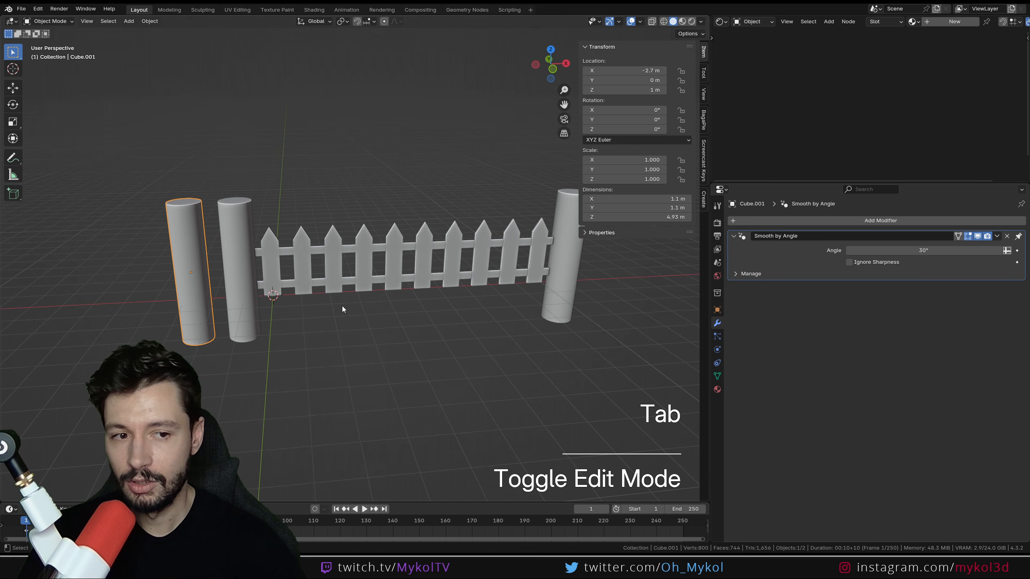
Step: Delete the separate cylindrical post object used for the fence's caps
click(177, 255)
key(Delete)
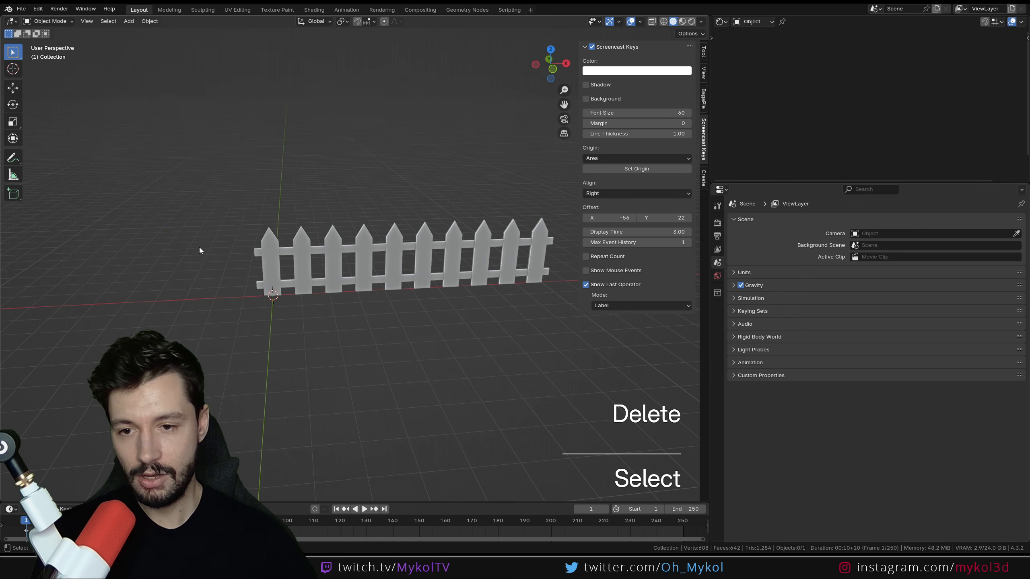
key(Delete)
Step: Remove the Smooth by Angle modifier from the fence and shade the fence flat
middle_drag(200, 250, 396, 259)
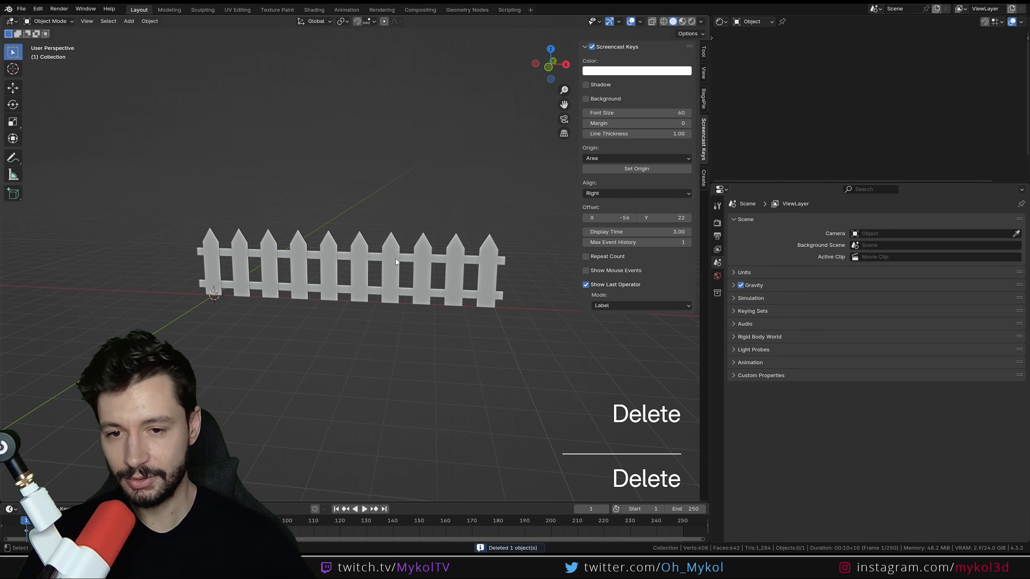
click(396, 259)
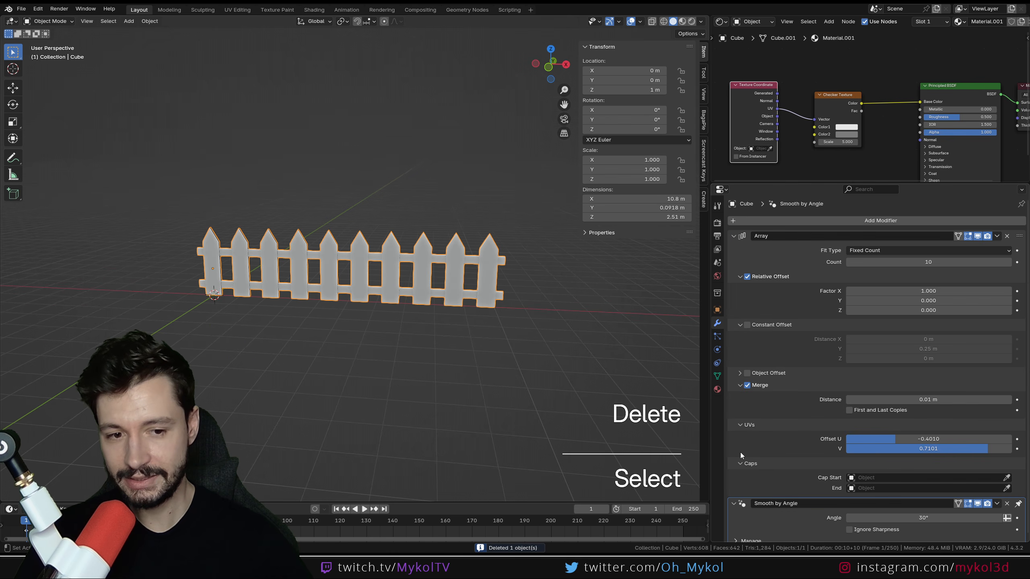
click(1006, 503)
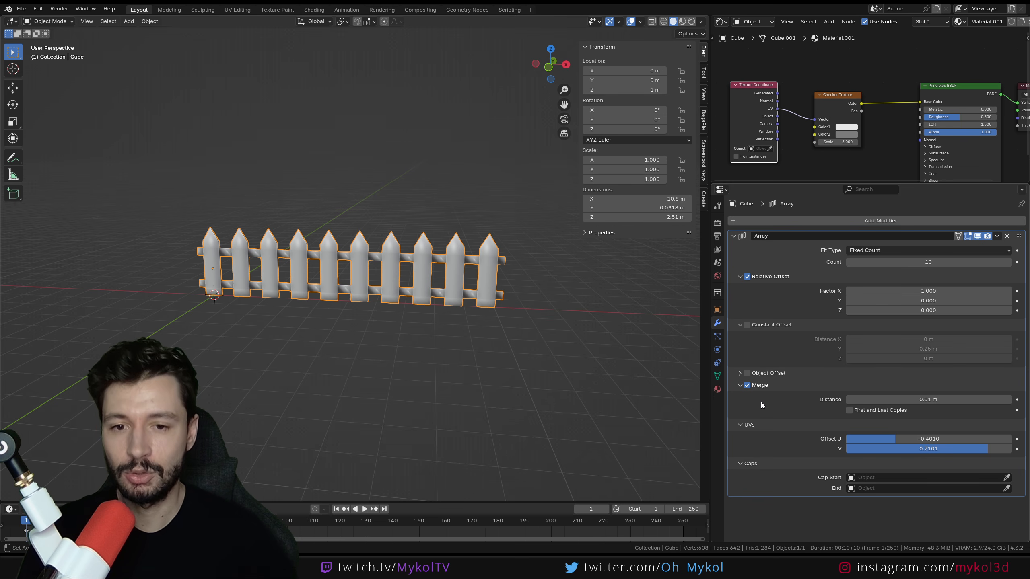
right_click(293, 259)
click(289, 271)
Step: Select all front faces of the first picket in Edit Mode and inset them
scroll(364, 284, up, 1)
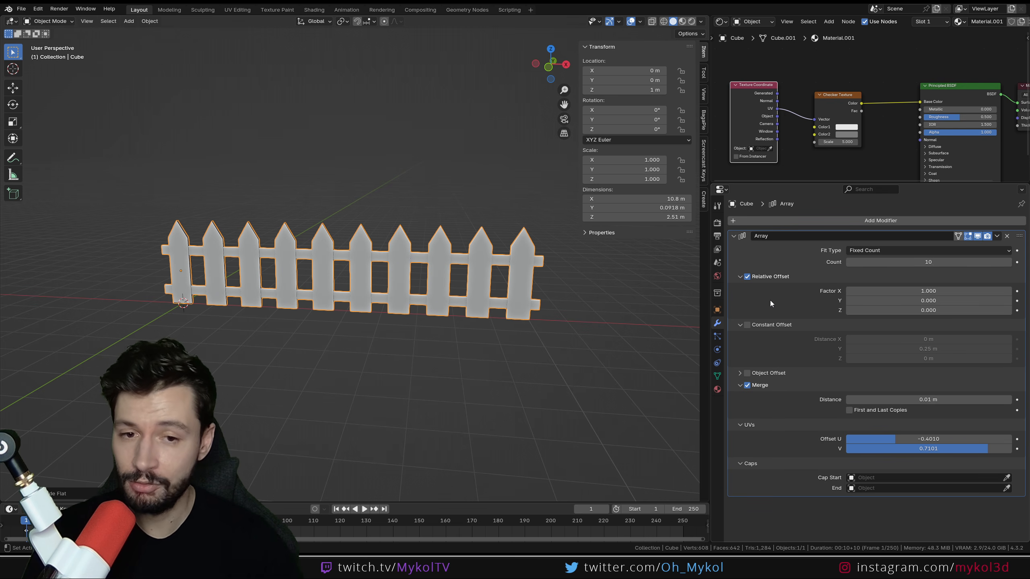
scroll(378, 337, up, 5)
key(Tab)
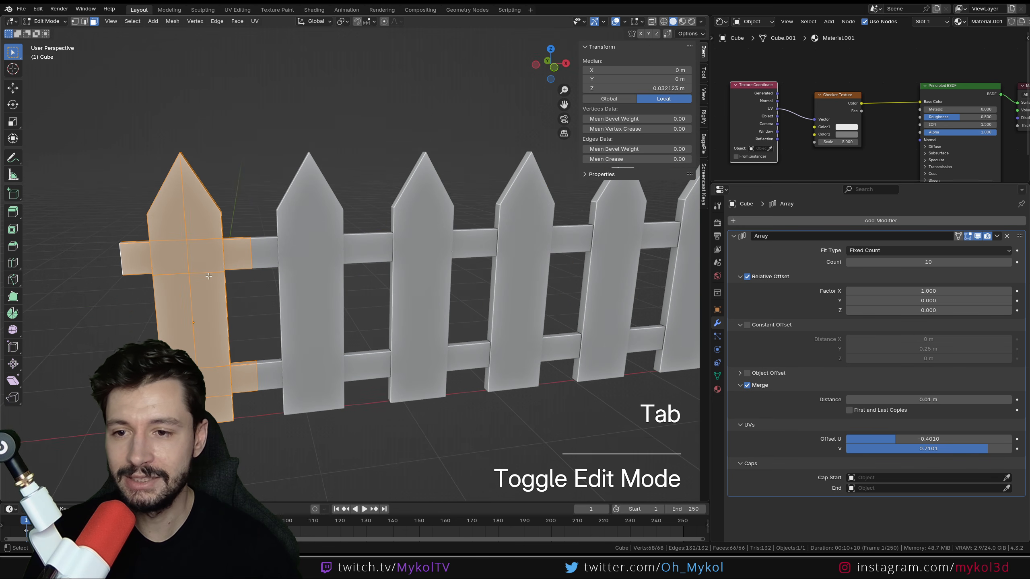
click(175, 261)
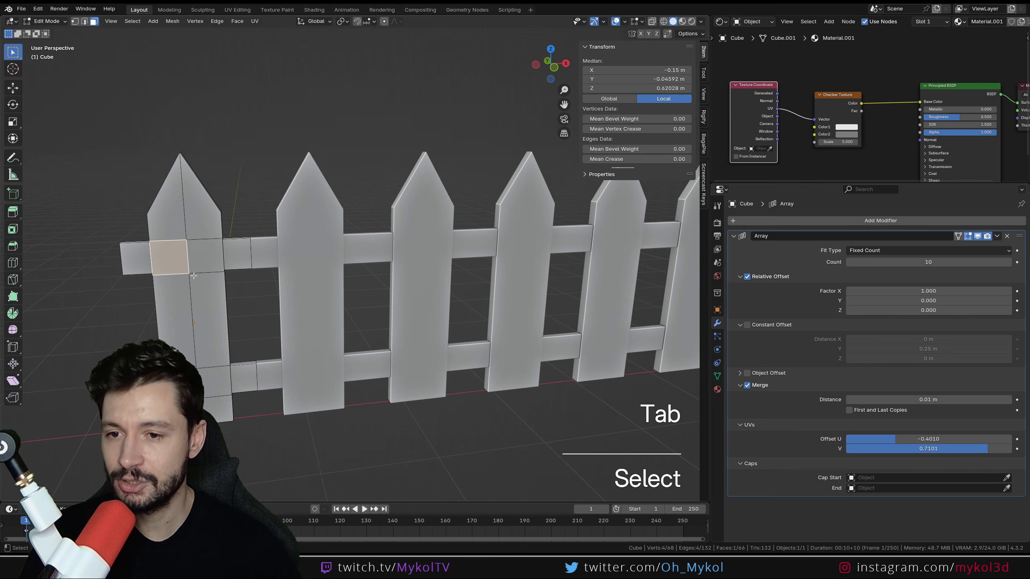
shift+click(198, 264)
shift+click(172, 296)
shift+click(208, 300)
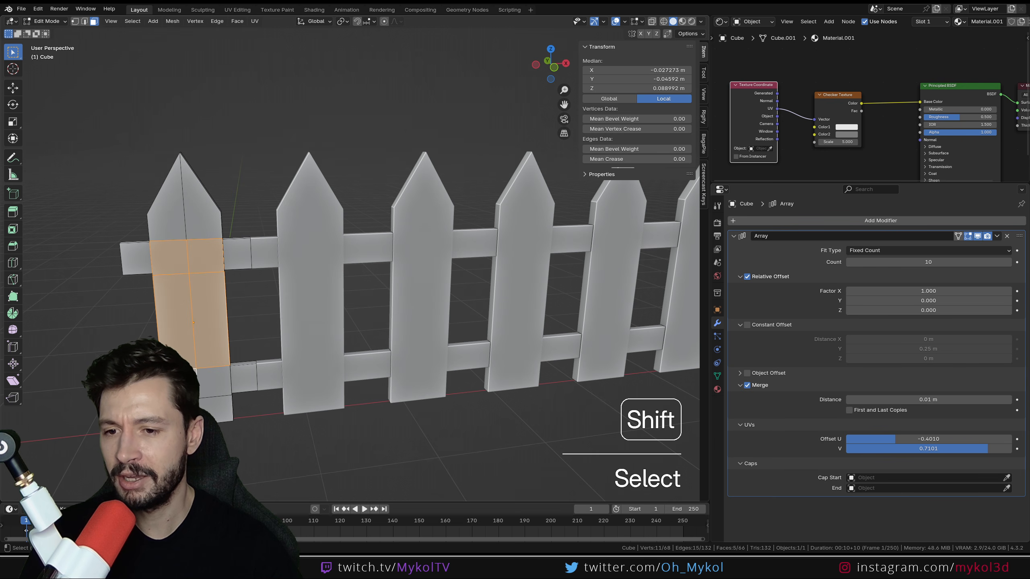
shift+click(209, 228)
shift+click(168, 215)
middle_drag(168, 215, 281, 311)
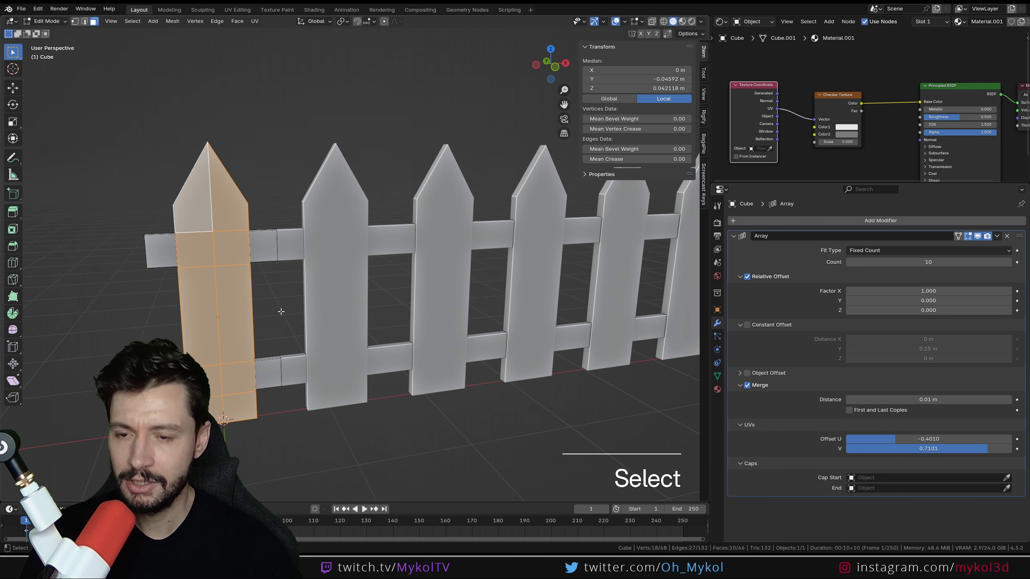
click(383, 328)
Step: Extrude the picket's inset front faces slightly inward and return to Object Mode
middle_drag(383, 328, 414, 414)
key(e)
key(Tab)
scroll(413, 414, down, 2)
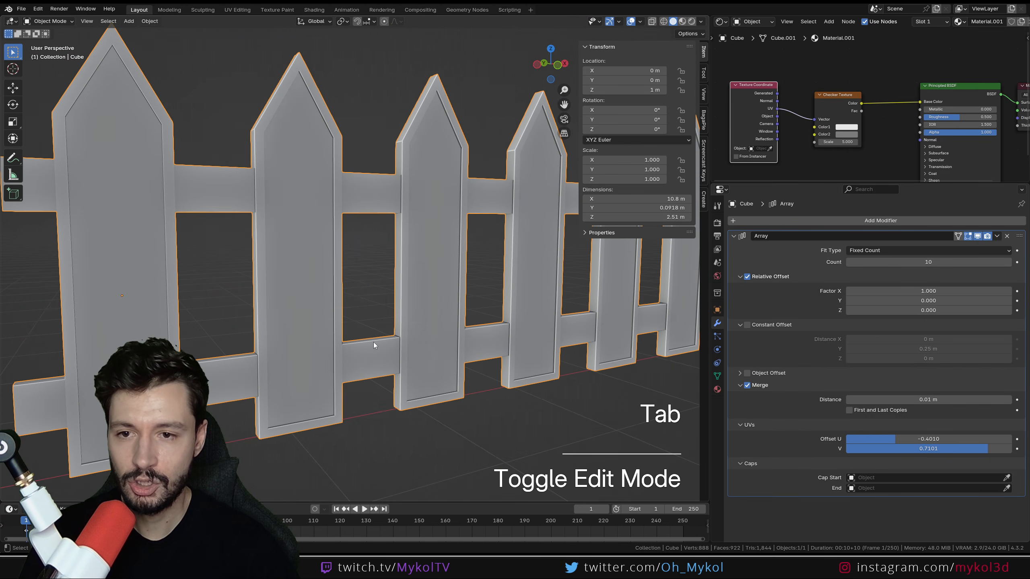
Step: Select the top end edges of the first fence section's upper and lower rails in Edit Mode and lower them slightly along Z
click(212, 189)
key(Tab)
middle_drag(212, 189, 190, 291)
click(191, 291)
click(85, 21)
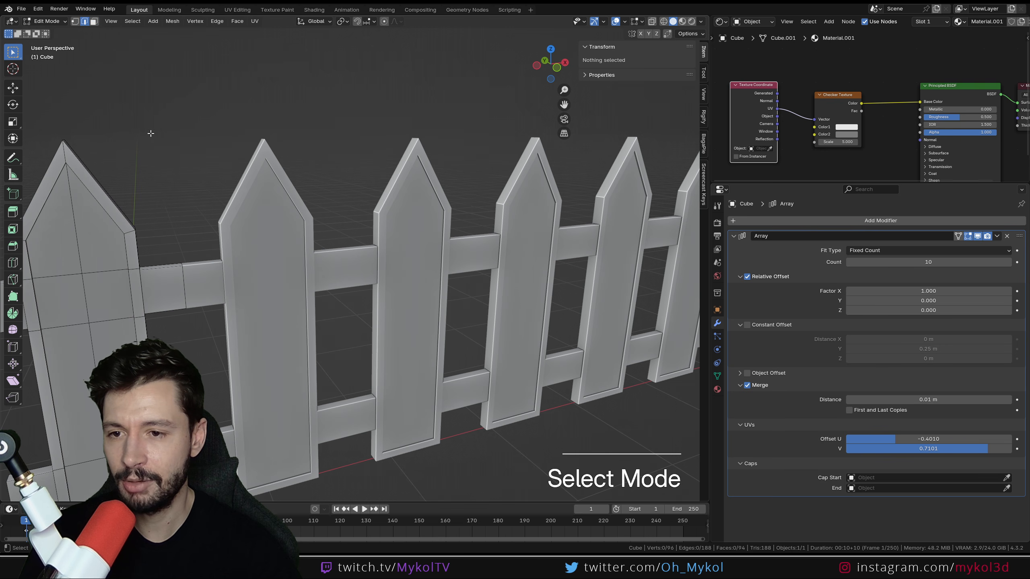
click(192, 280)
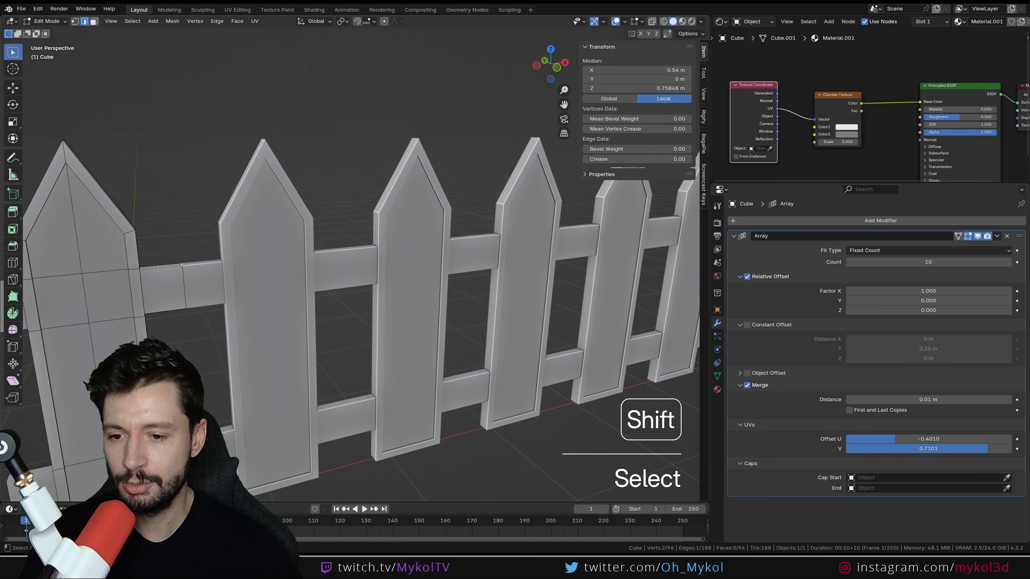
key(g)
key(z)
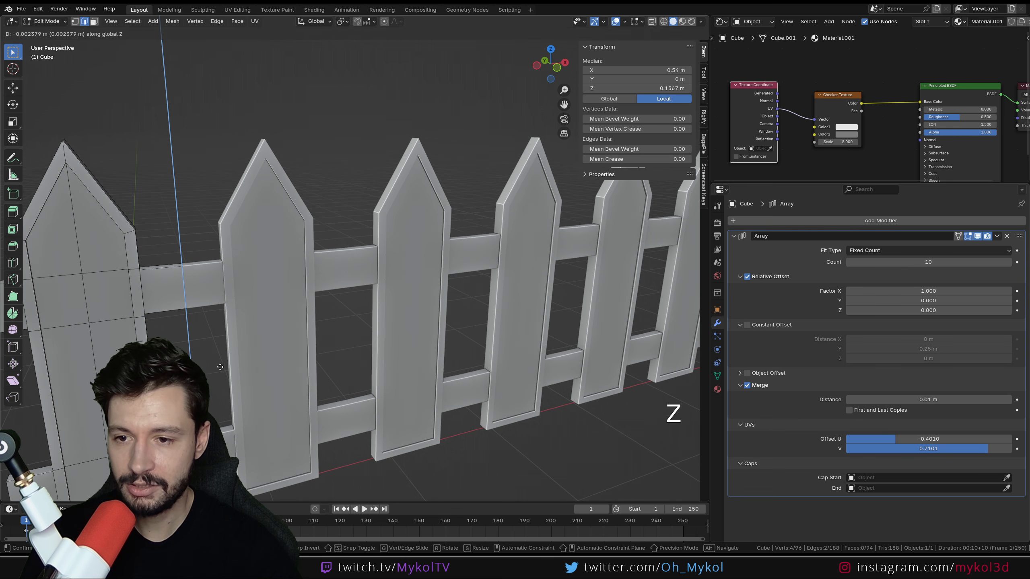
click(221, 368)
Step: Raise the selected rail end edges slightly along Z to reduce the step between neighbouring sections, and return to Object Mode
scroll(182, 312, up, 10)
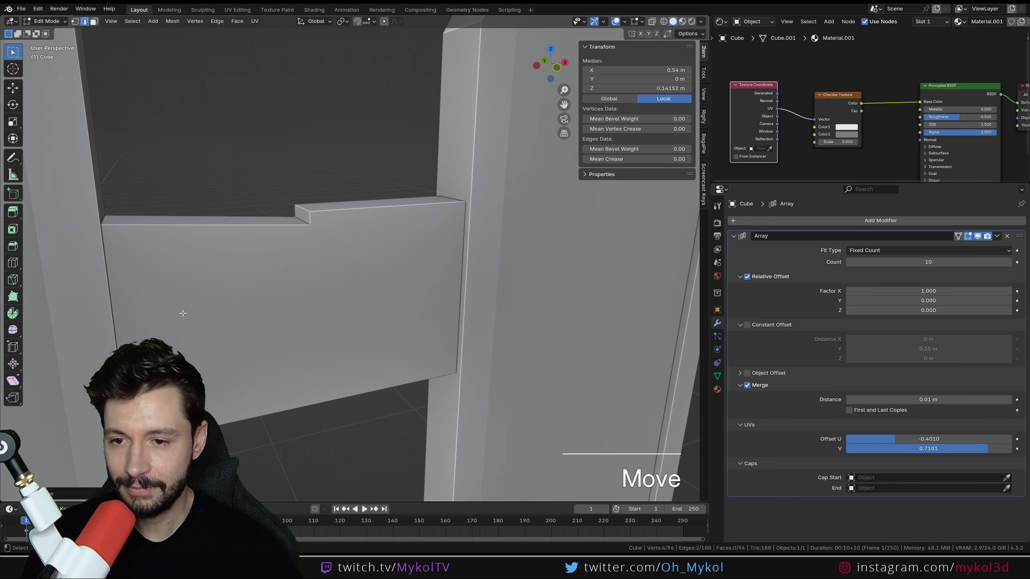
shift+middle_drag(266, 285, 308, 291)
key(g)
key(z)
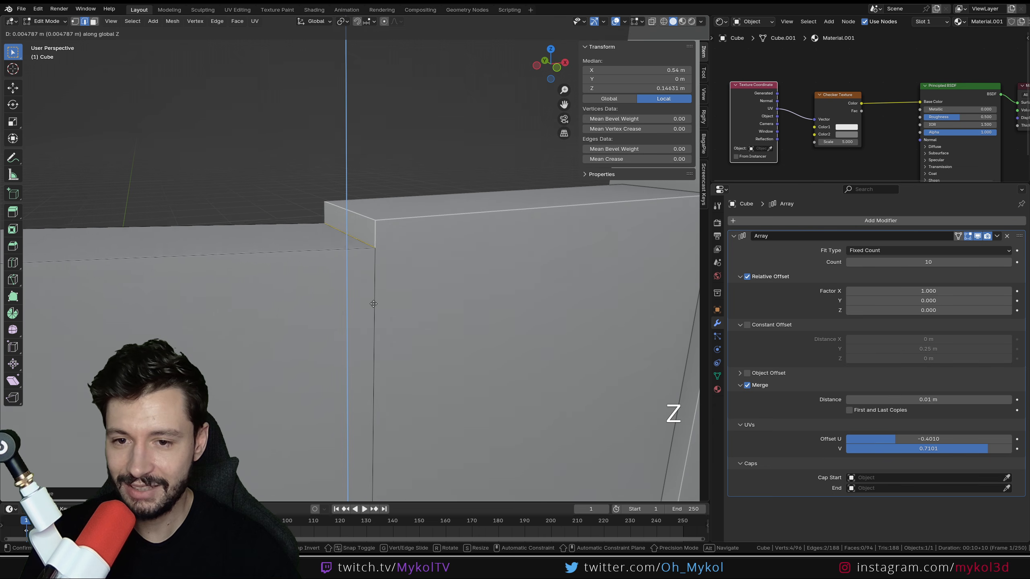
click(375, 283)
scroll(375, 283, down, 10)
key(Tab)
scroll(351, 307, up, 4)
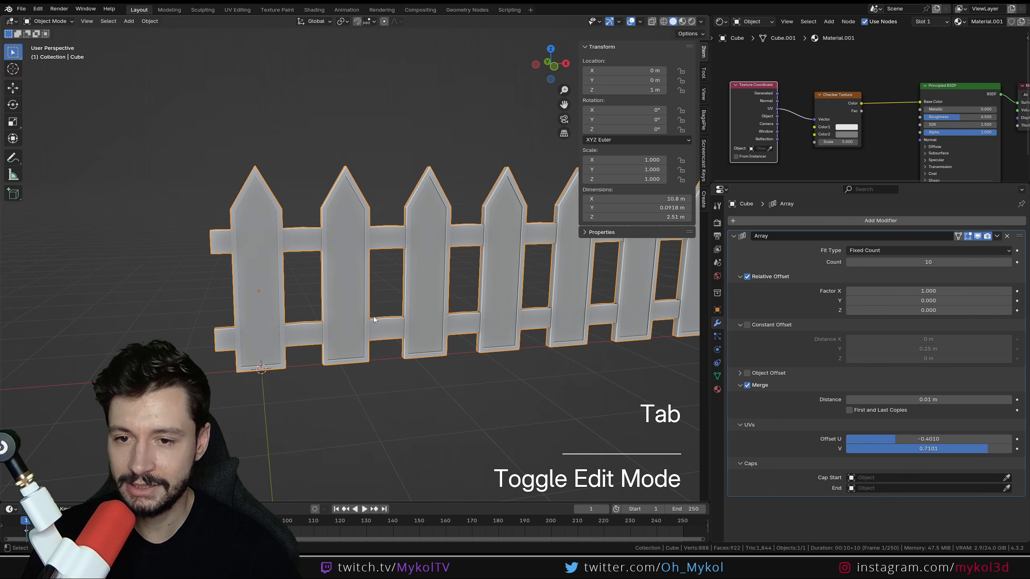
middle_drag(350, 304, 395, 289)
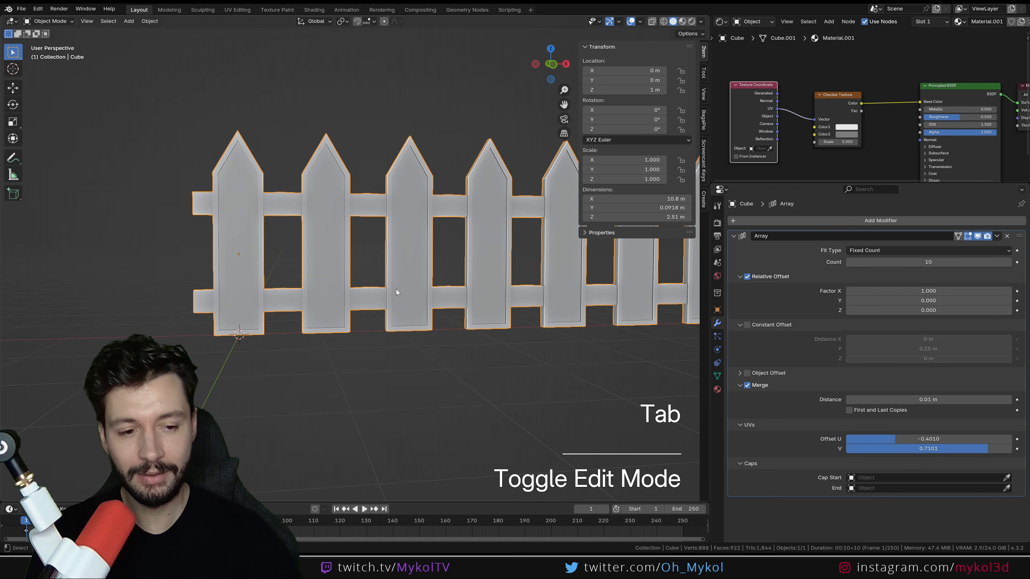
scroll(365, 283, down, 3)
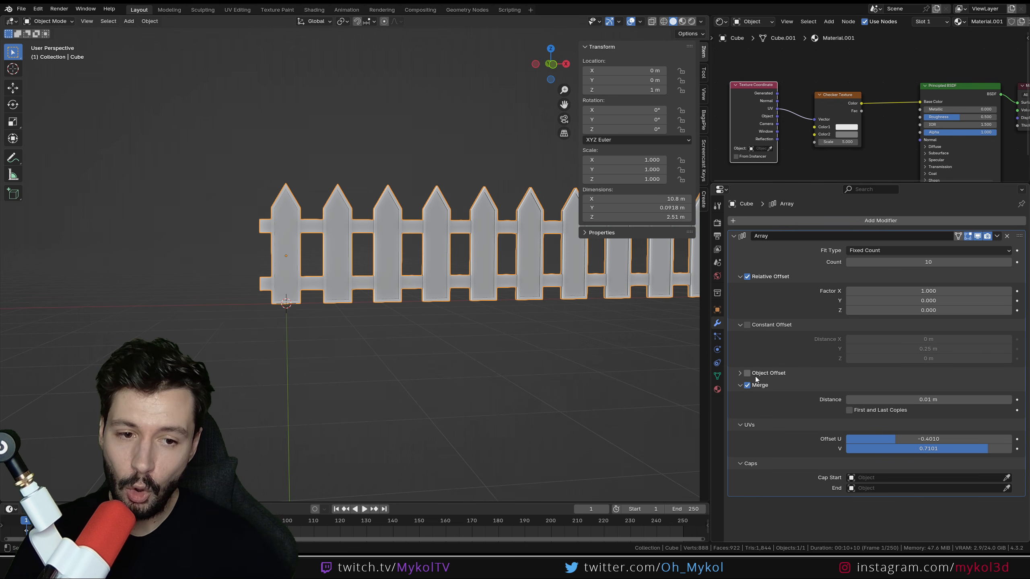
Step: Delete the picket fence and add a new cube mesh at the world origin
key(Delete)
key(shift+a)
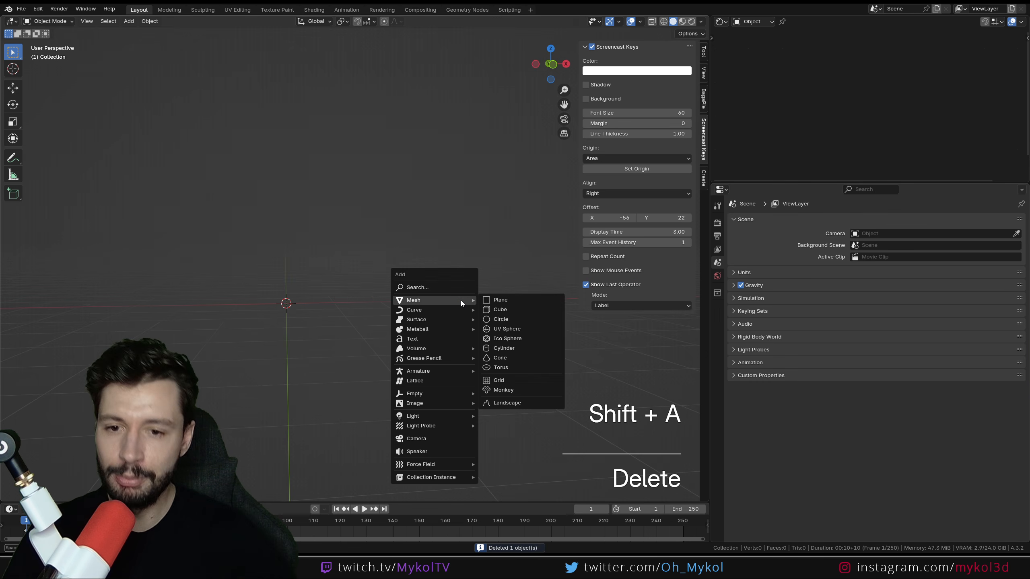
click(498, 309)
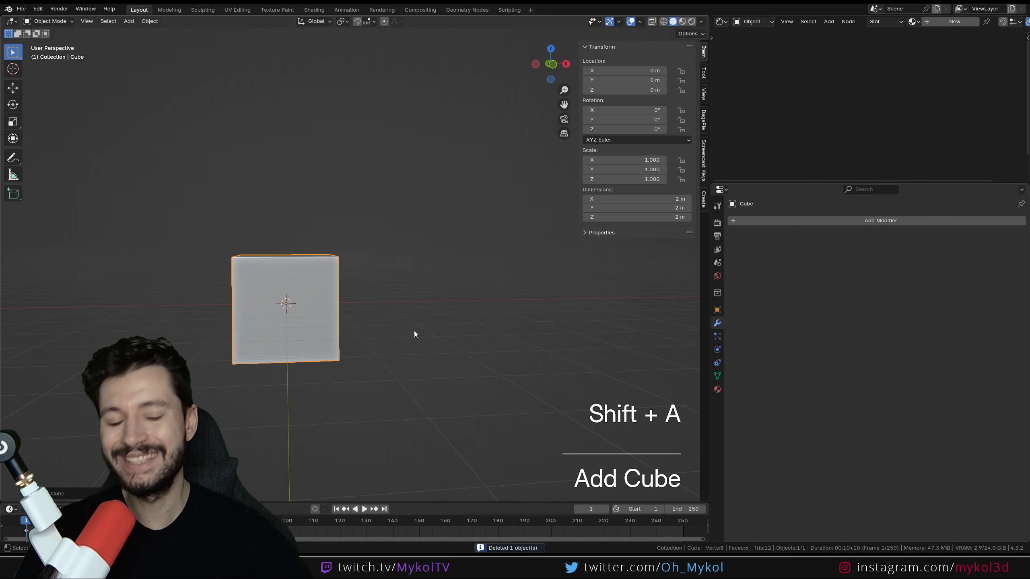
key(KP_1)
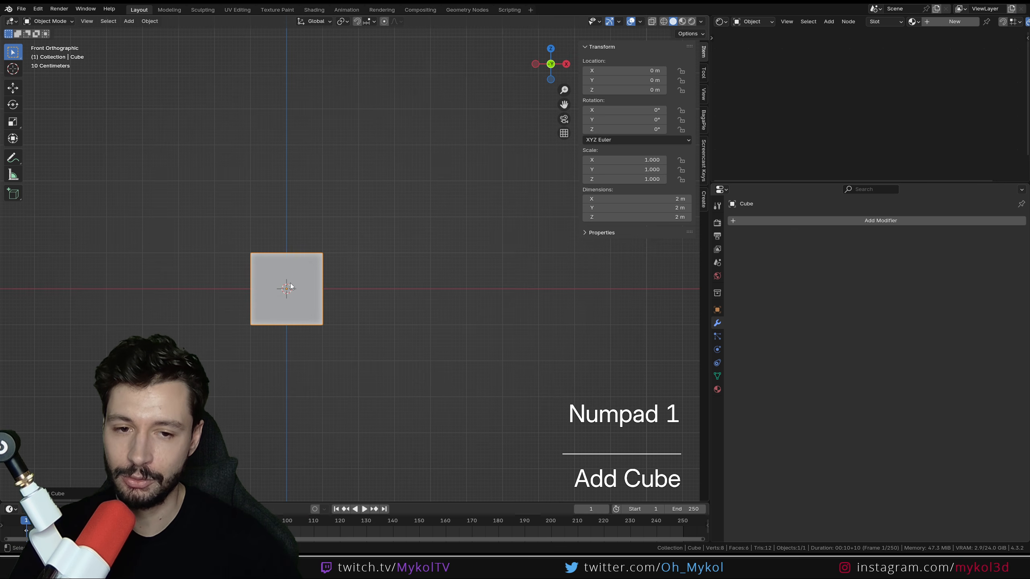
middle_drag(291, 286, 406, 315)
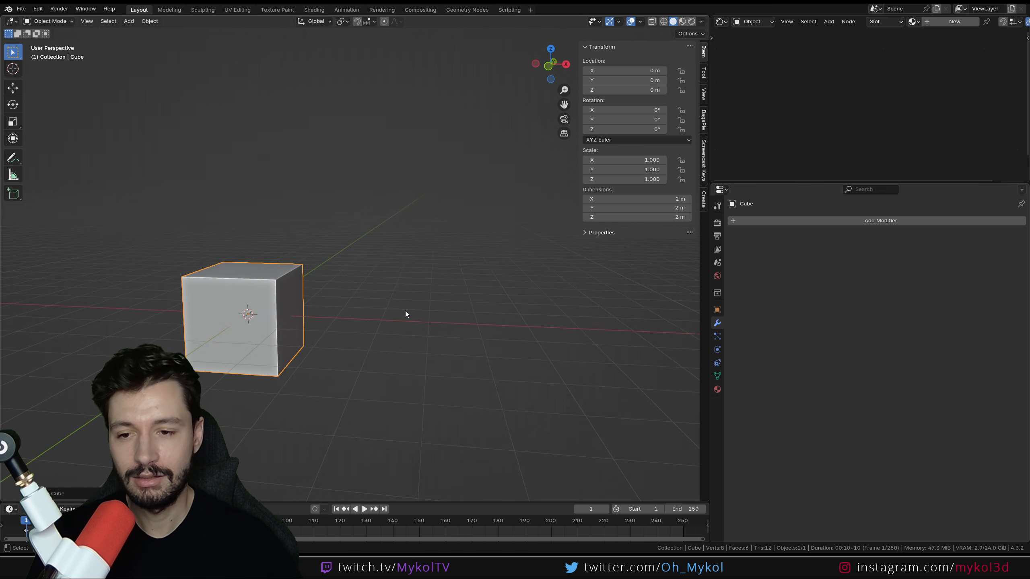
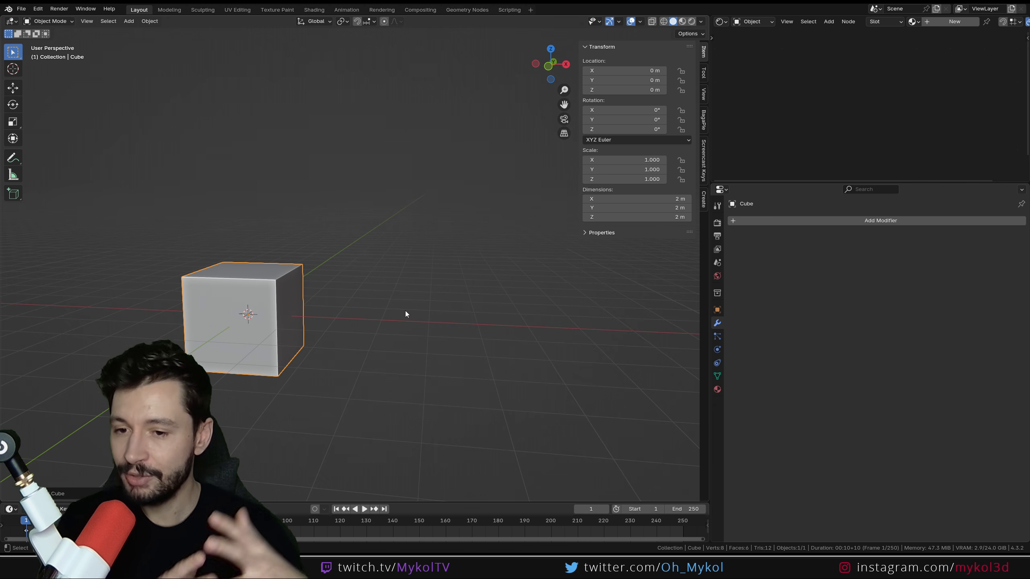
Step: Add a Plain Axes empty at the origin and switch the viewport to wireframe shading
key(shift)
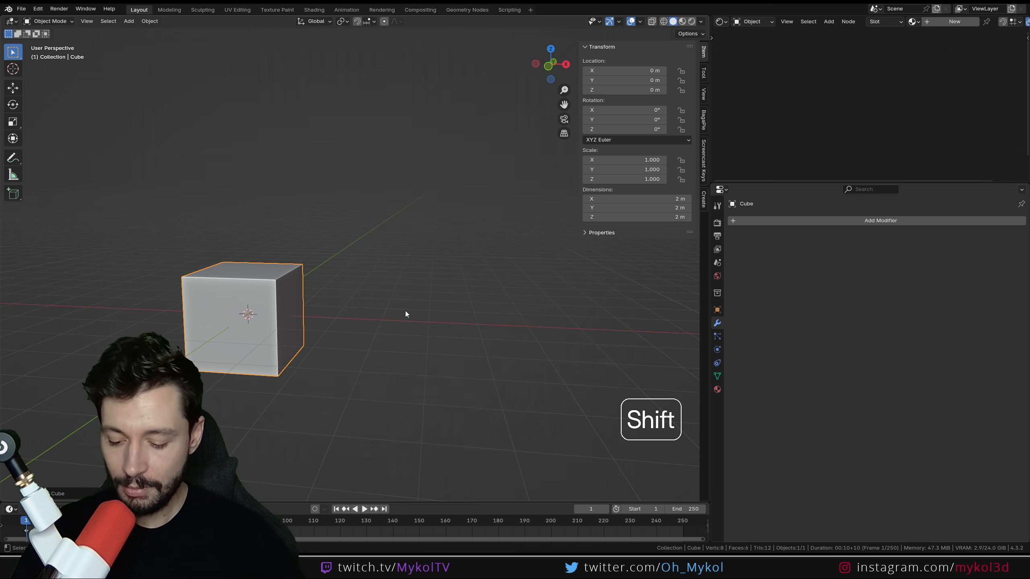
key(shift+a)
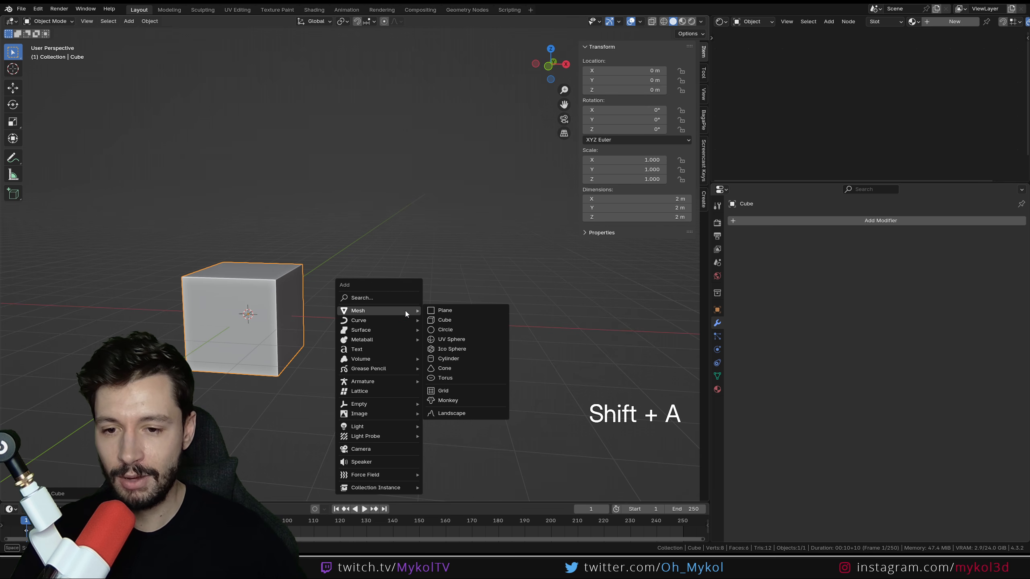
mouse_move(377, 405)
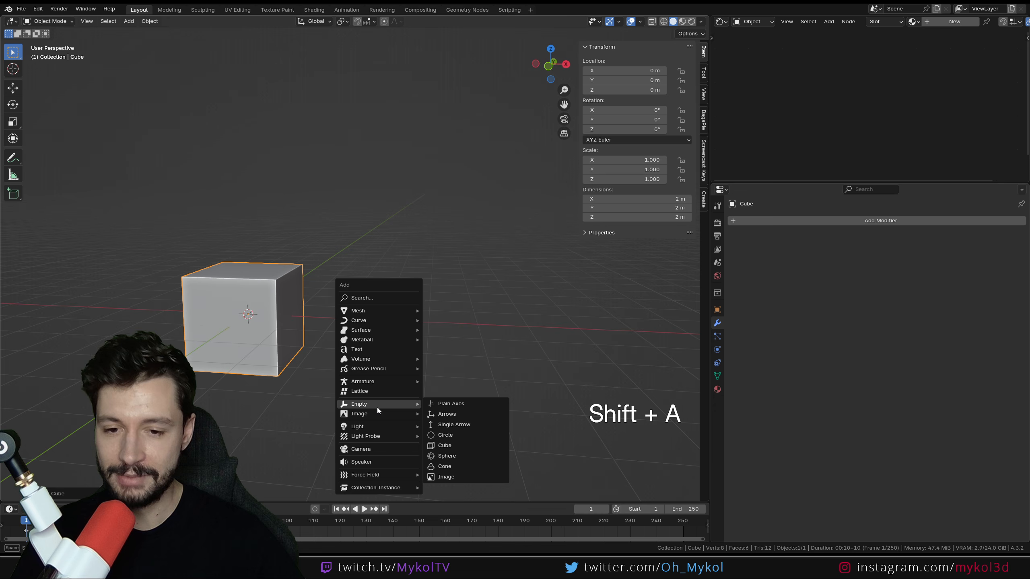
click(449, 404)
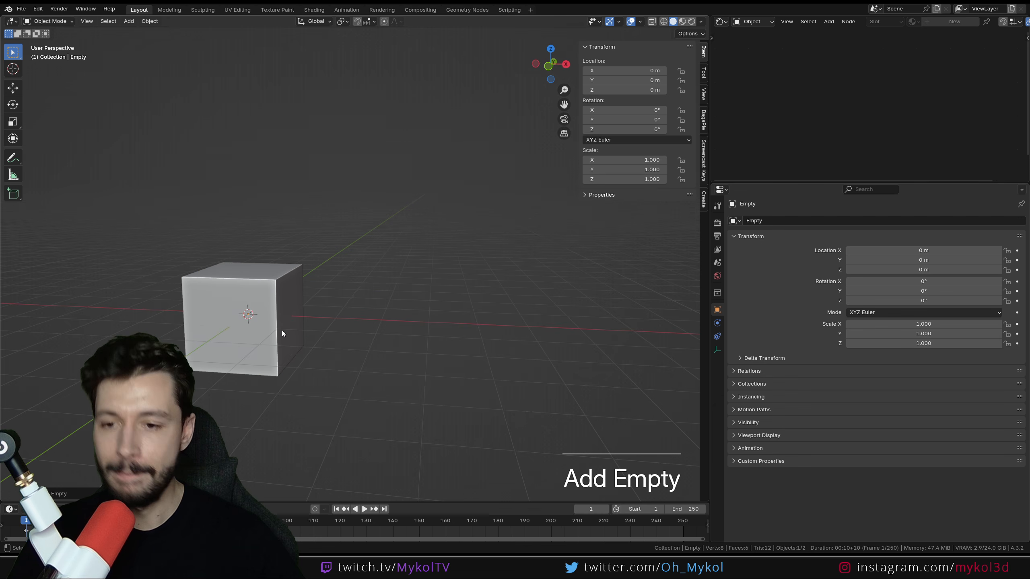
key(z)
click(219, 331)
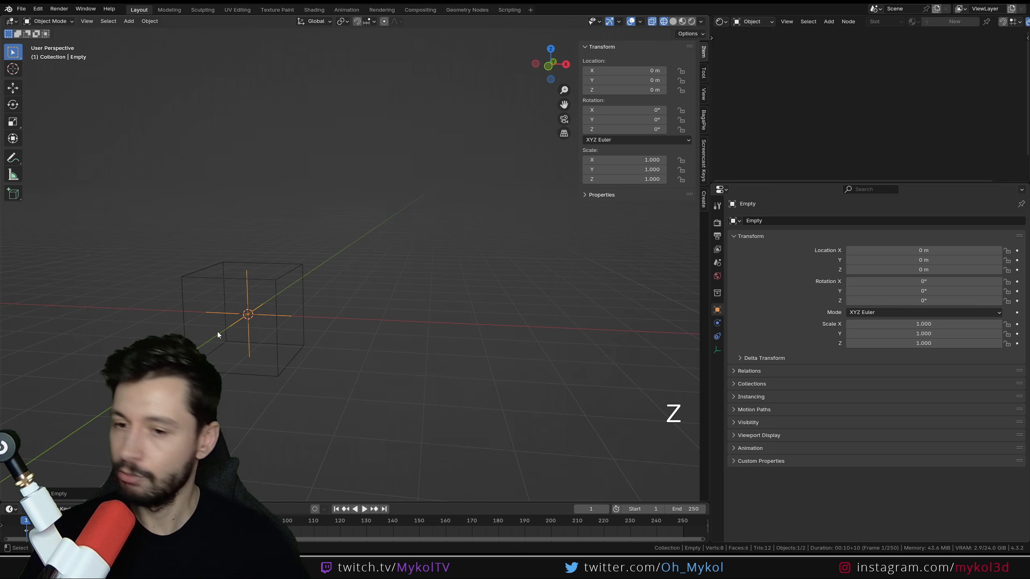
Step: Add an Array modifier to the cube with Relative Offset disabled and Object Offset enabled, using Empty as the offset object
click(278, 283)
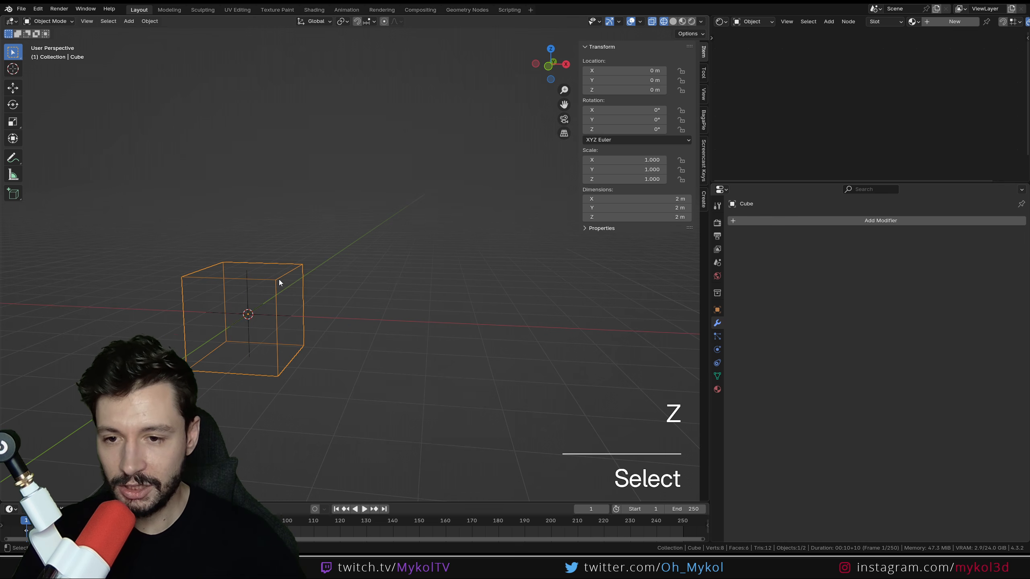
click(849, 222)
click(848, 242)
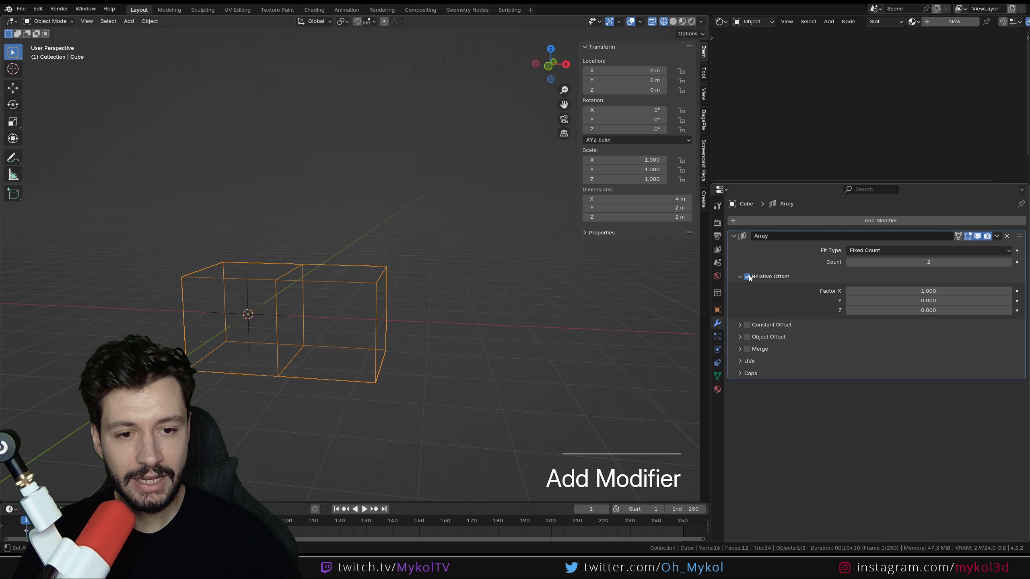
click(747, 277)
click(747, 340)
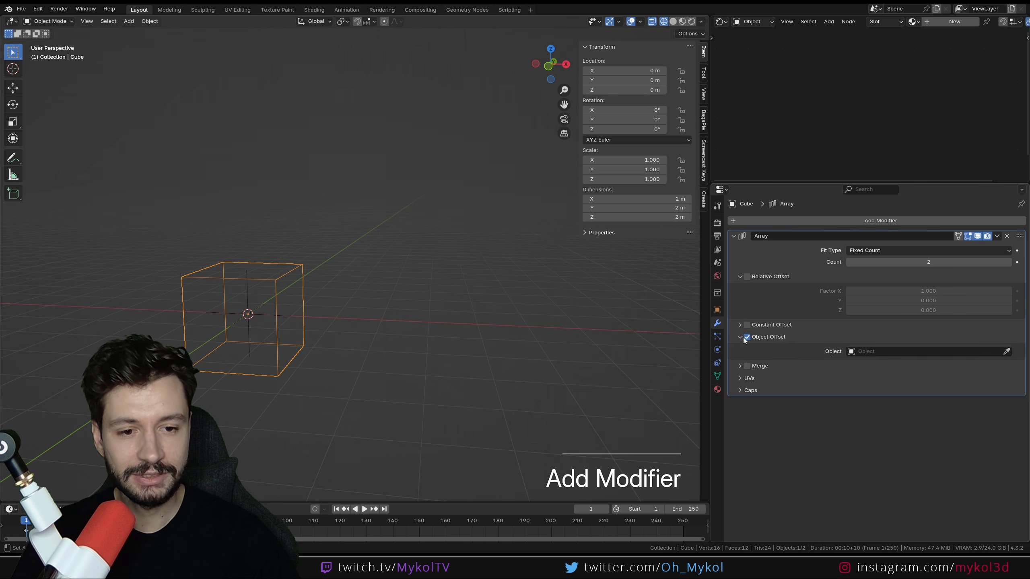
click(876, 351)
click(878, 367)
Step: Return the viewport to solid shading and set the cube's array count to 10
key(z)
click(340, 340)
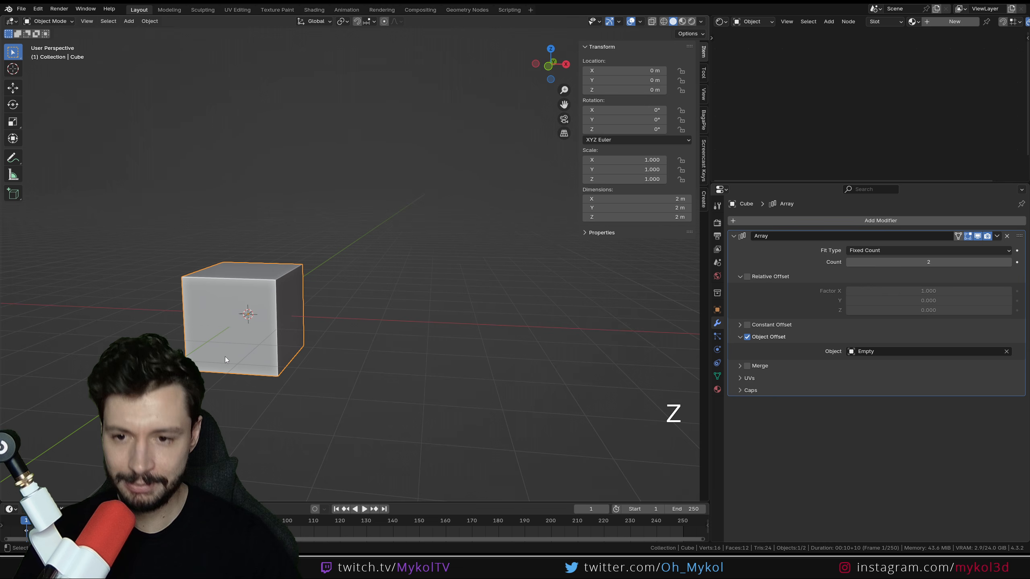
click(900, 262)
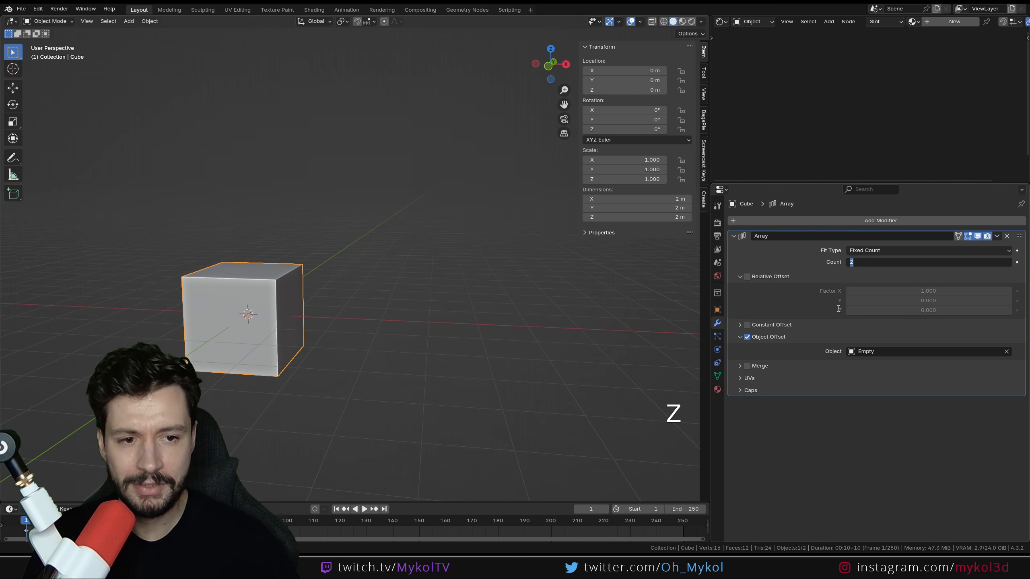
text(10)
key(Return)
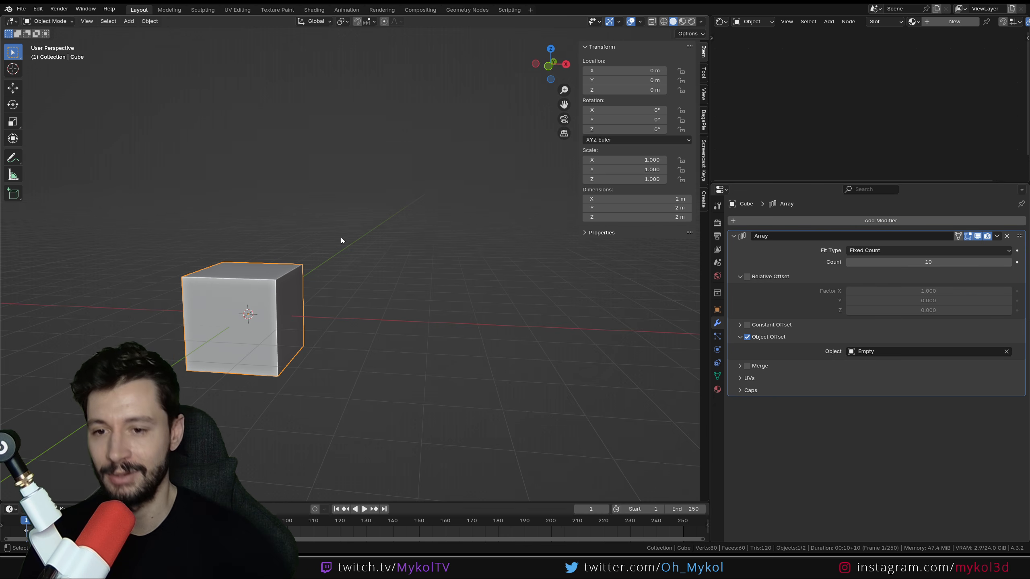
Step: Change the Shader Editor area to a 3D Viewport in wireframe shading and select the empty inside the cube
click(720, 22)
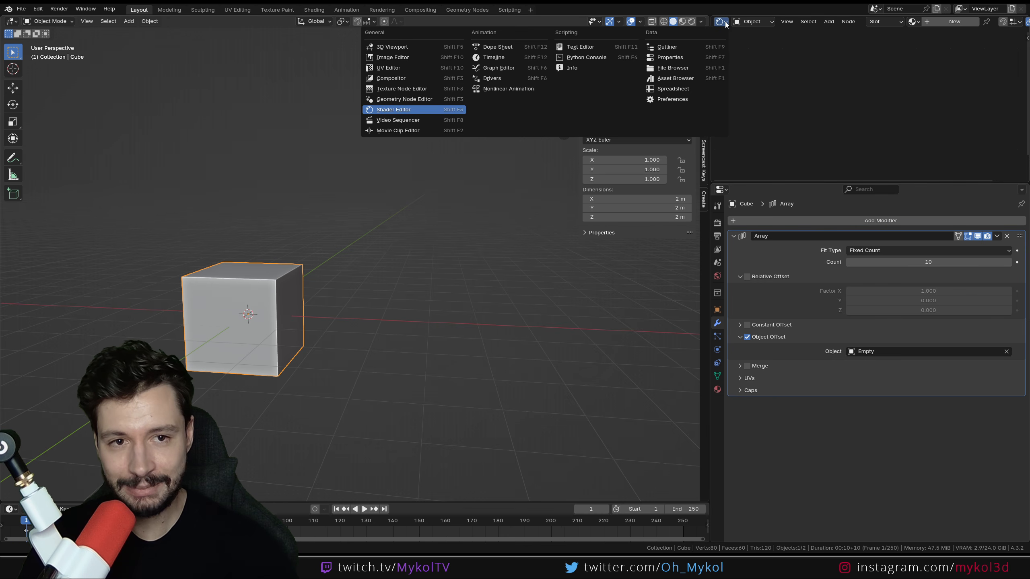
click(405, 48)
click(869, 93)
mouse_move(869, 92)
middle_down()
mouse_move(862, 99)
mouse_move(876, 99)
middle_up()
click(879, 109)
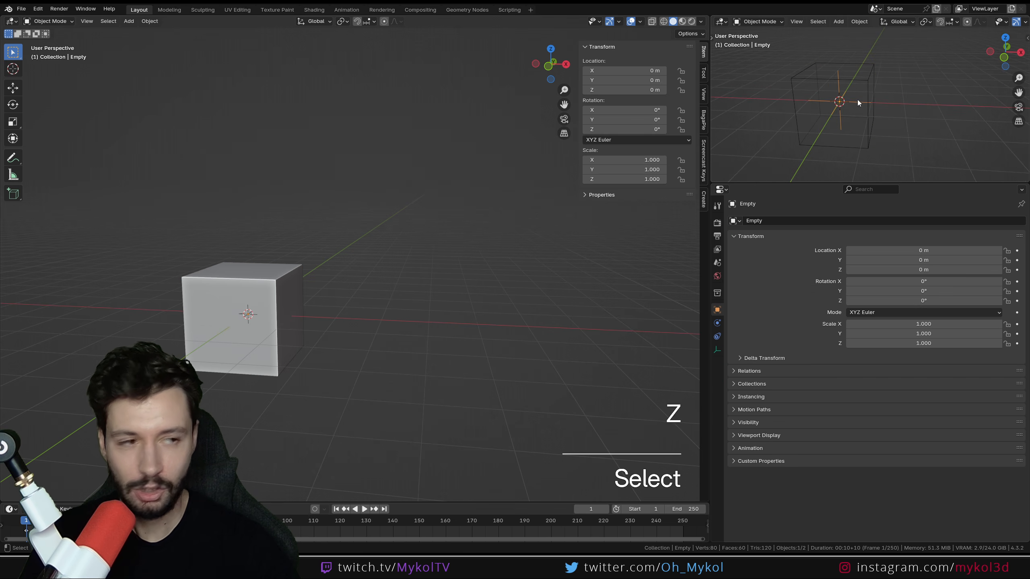
Step: Move the empty along the X axis to about 2.62 m to space out the arrayed cubes
shift+middle_drag(411, 247, 425, 240)
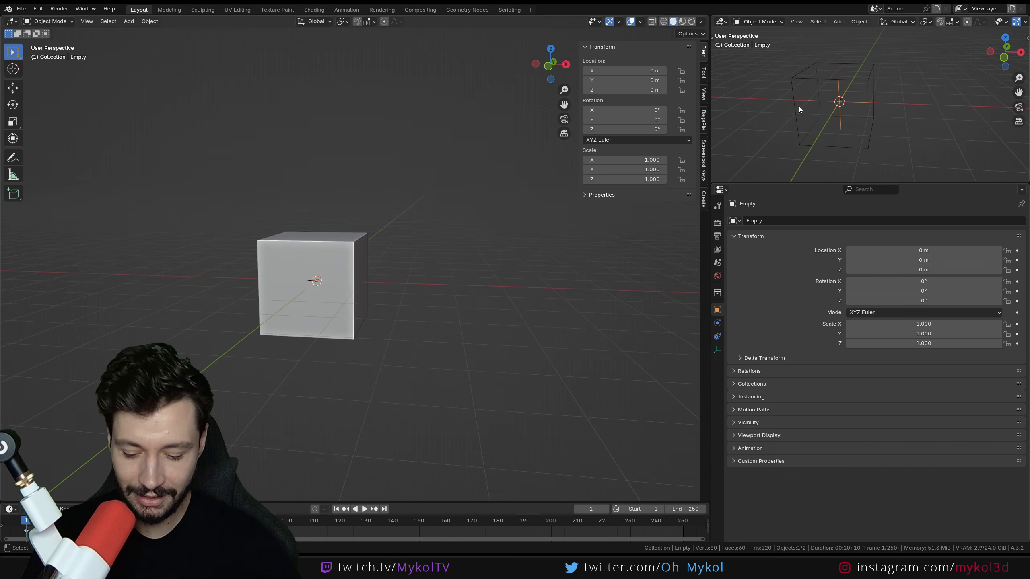
key(g)
key(x)
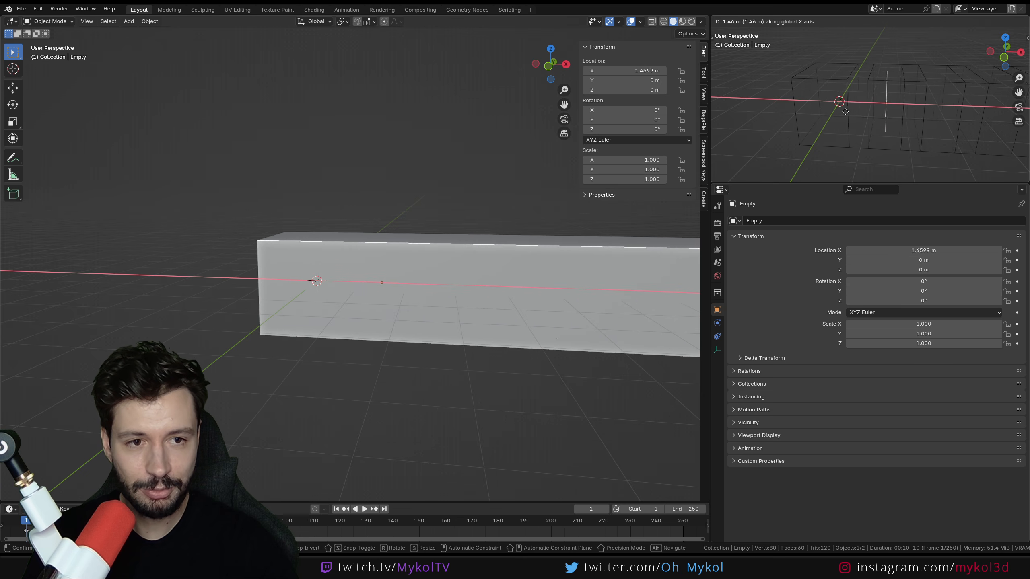
click(829, 112)
shift+middle_drag(829, 112, 826, 138)
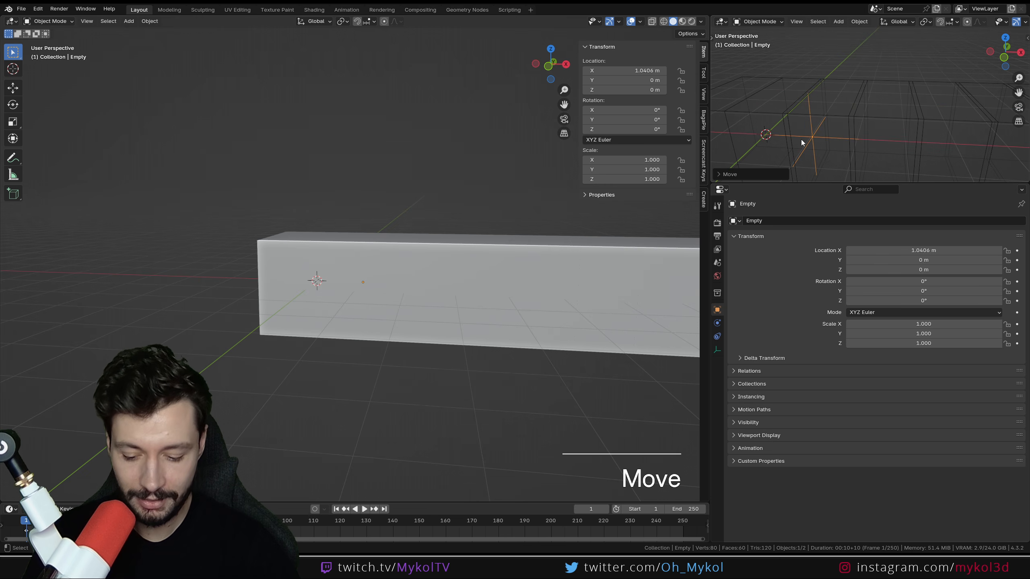
key(g)
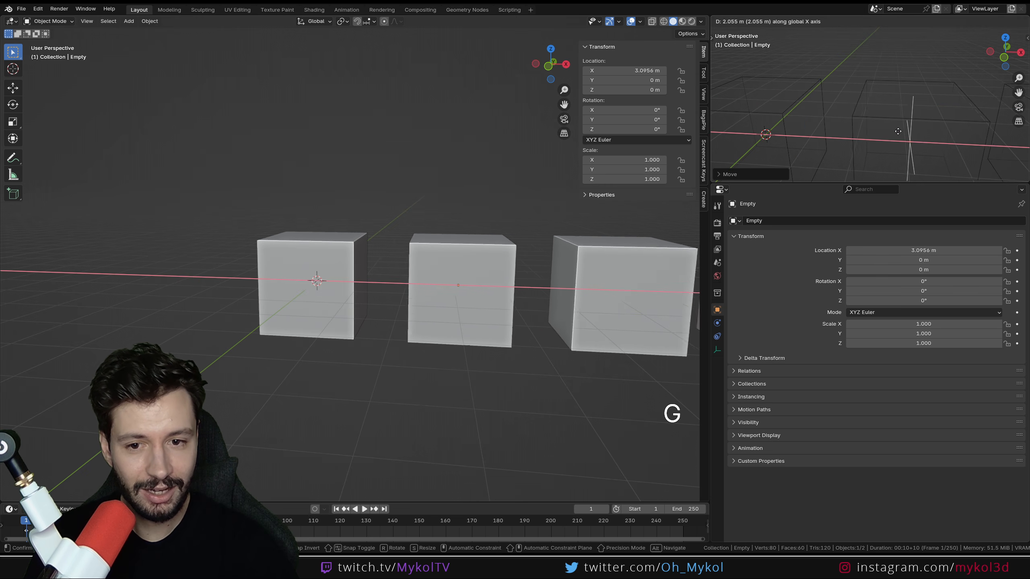
key(ctrl)
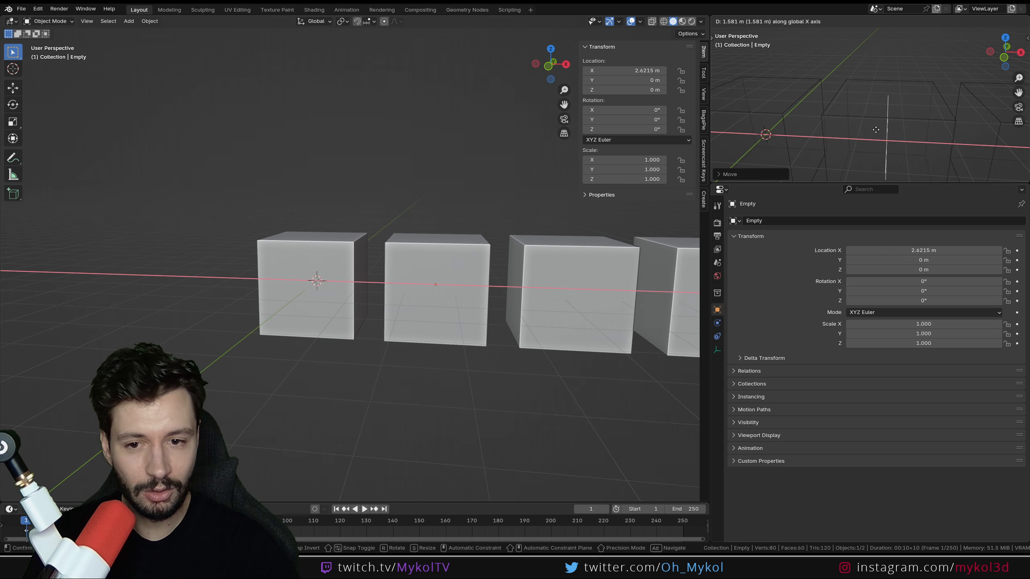
click(876, 129)
Step: Try the Fit Length option with a length of 5.6 m on the cube's array and switch back to Fixed Count
shift+middle_drag(457, 302, 245, 259)
shift+middle_drag(399, 278, 408, 250)
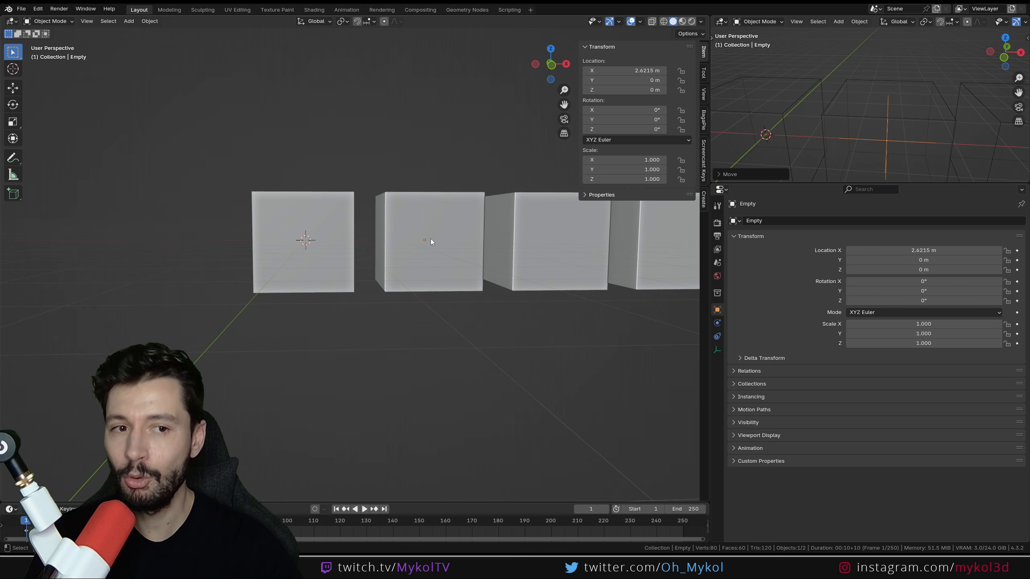
shift+middle_drag(430, 239, 279, 286)
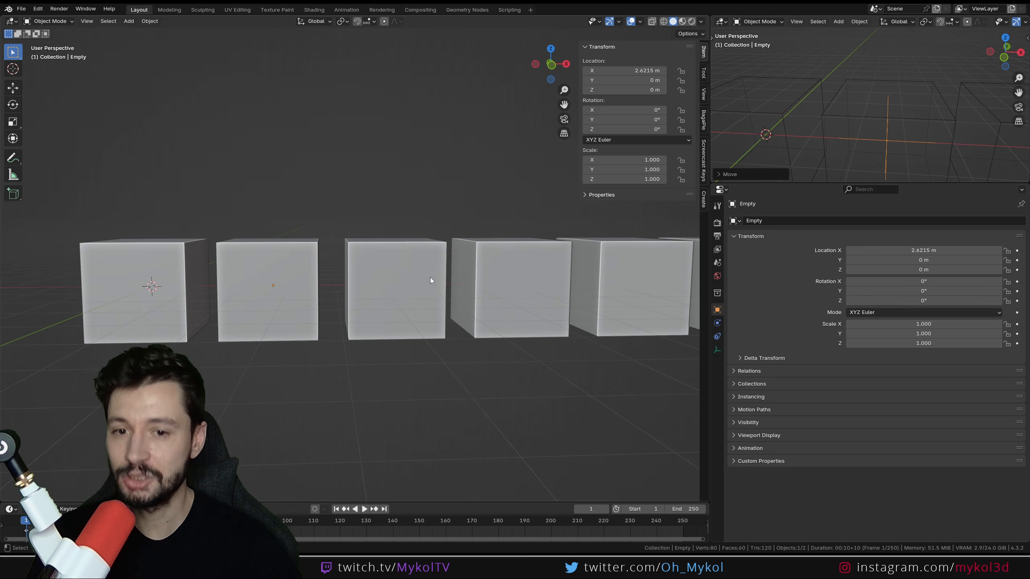
click(368, 272)
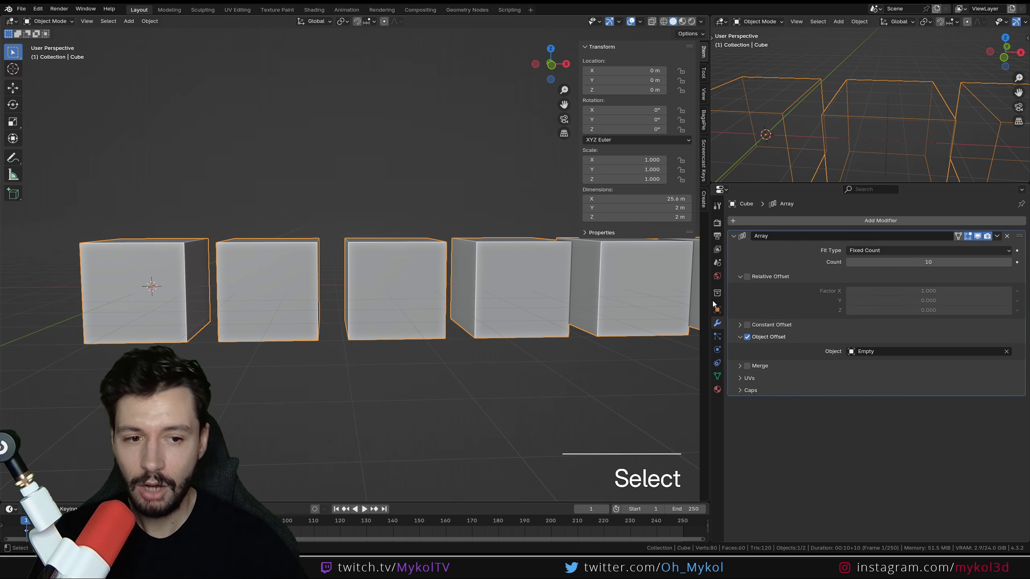
click(885, 254)
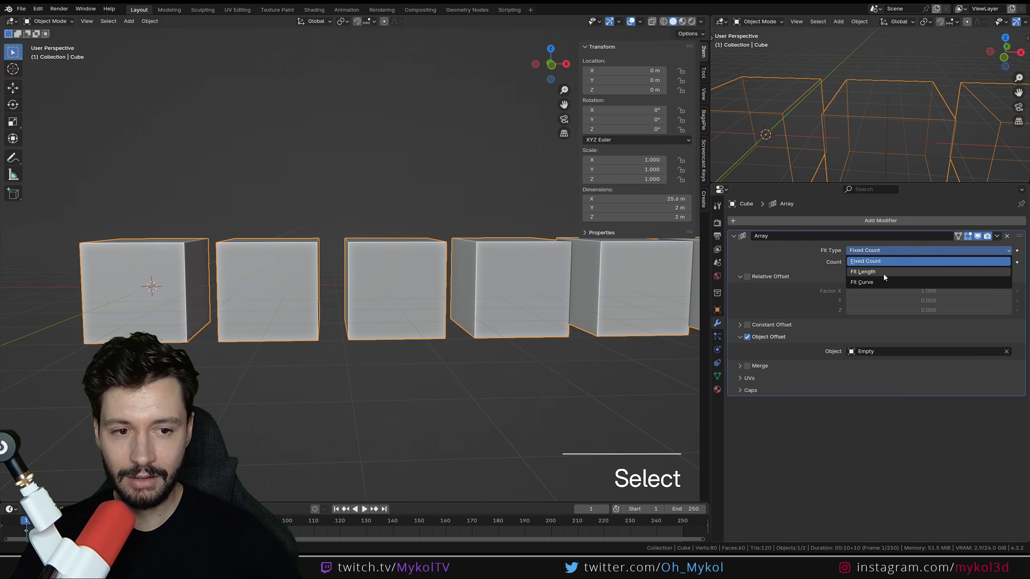
click(883, 273)
mouse_move(886, 261)
mouse_down()
mouse_move(932, 262)
mouse_move(904, 262)
mouse_up()
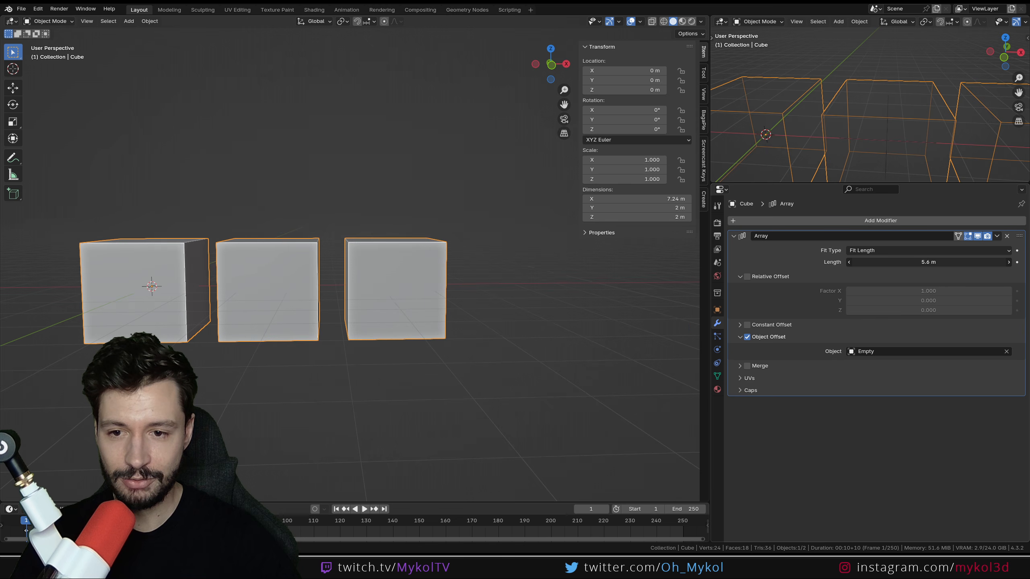
click(875, 250)
click(877, 261)
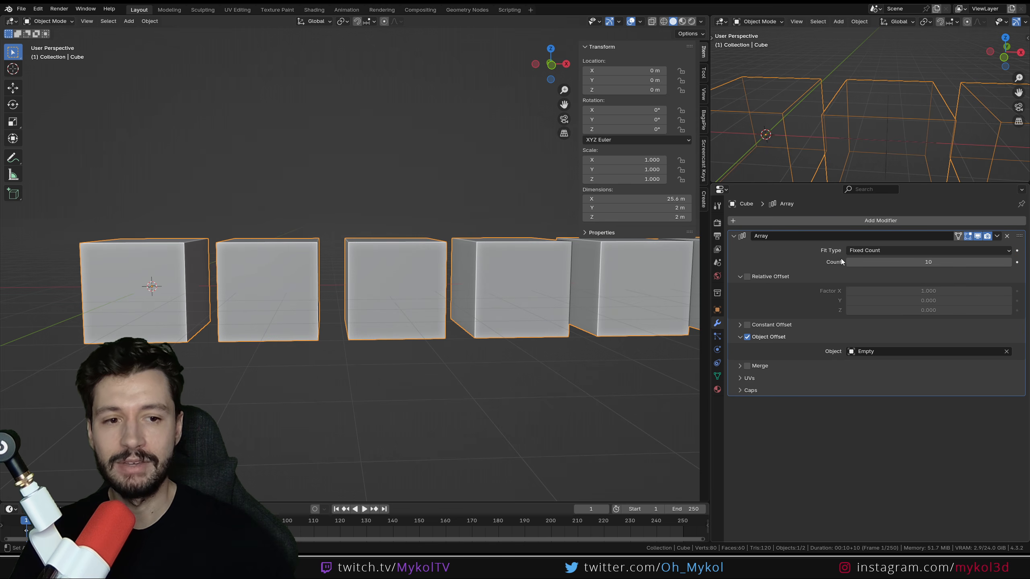
click(851, 250)
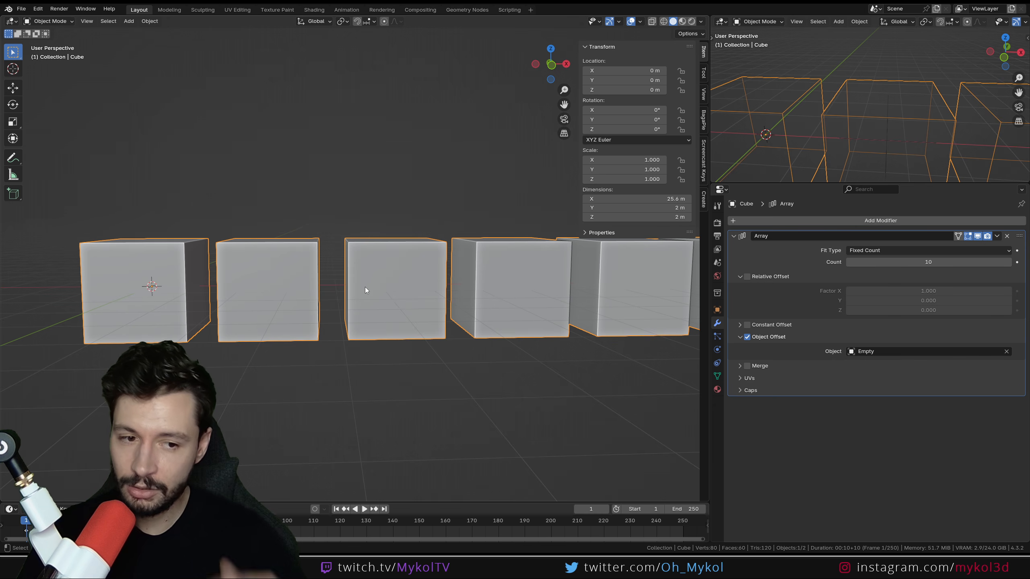
Step: Add a Bézier curve at the origin and scale it up uniformly to about 16.2
scroll(366, 286, down, 3)
shift+middle_drag(333, 290, 345, 313)
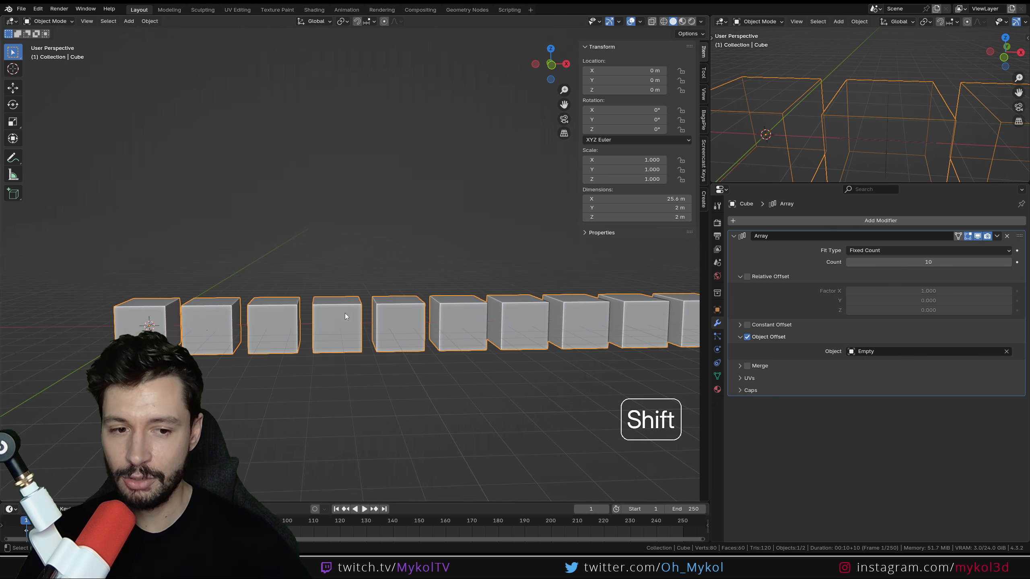
middle_drag(404, 287, 417, 299)
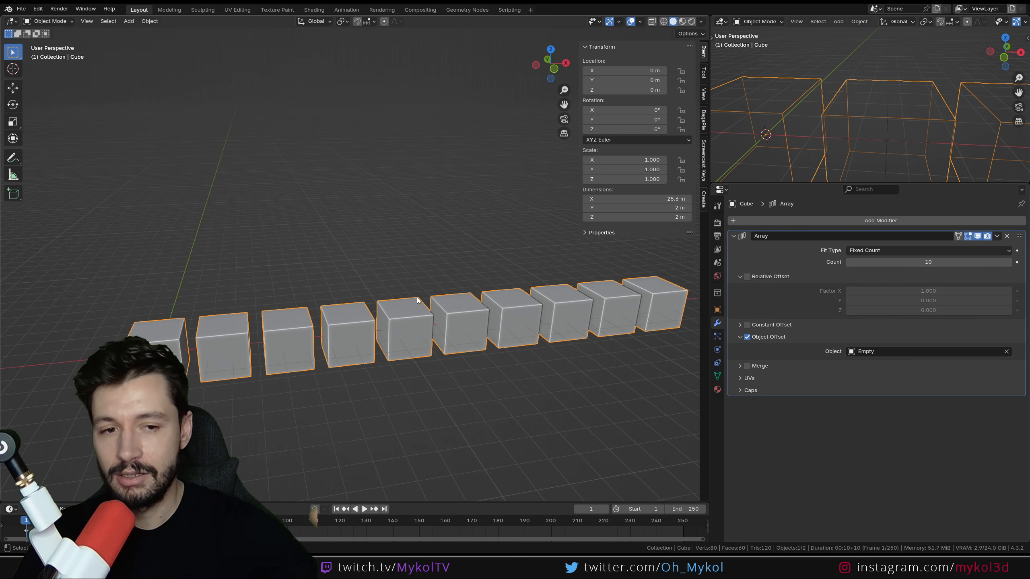
key(shift+a)
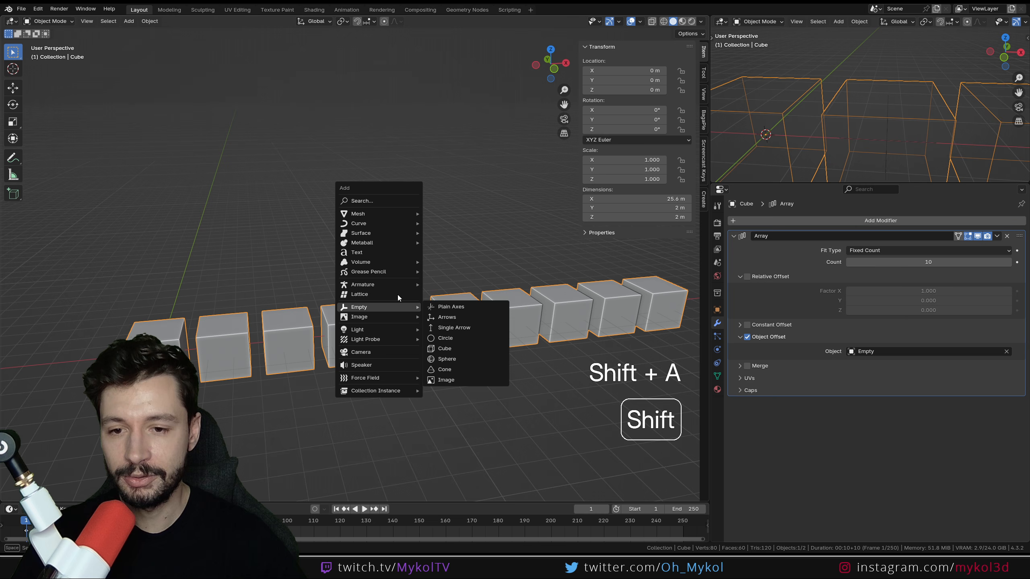
mouse_move(374, 224)
click(444, 223)
middle_drag(444, 222, 310, 341)
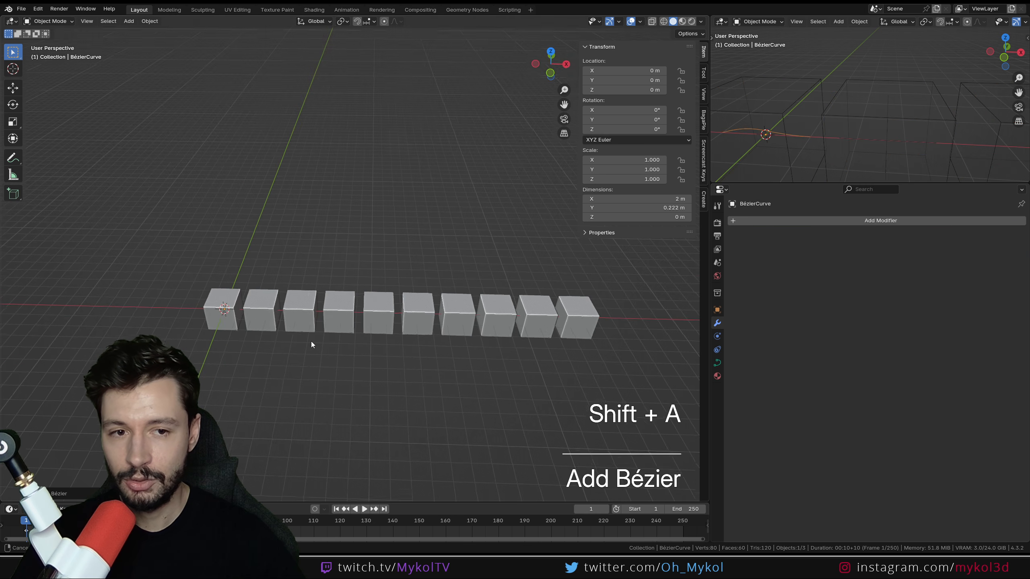
key(s)
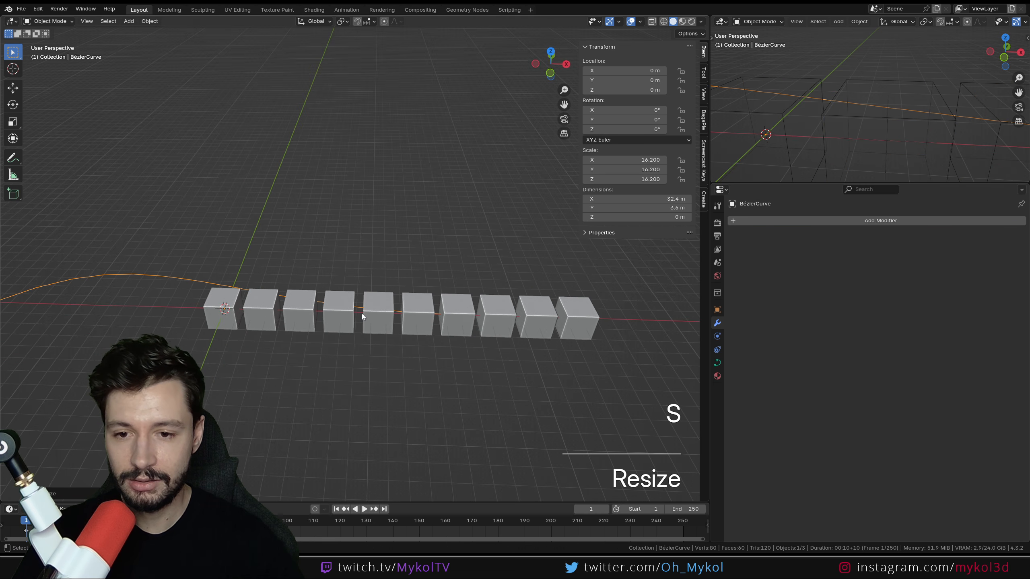
click(362, 314)
Step: Select the cube and set its array's fit type to Fit Curve, using the Bézier curve as the curve object
click(362, 314)
click(928, 250)
click(892, 285)
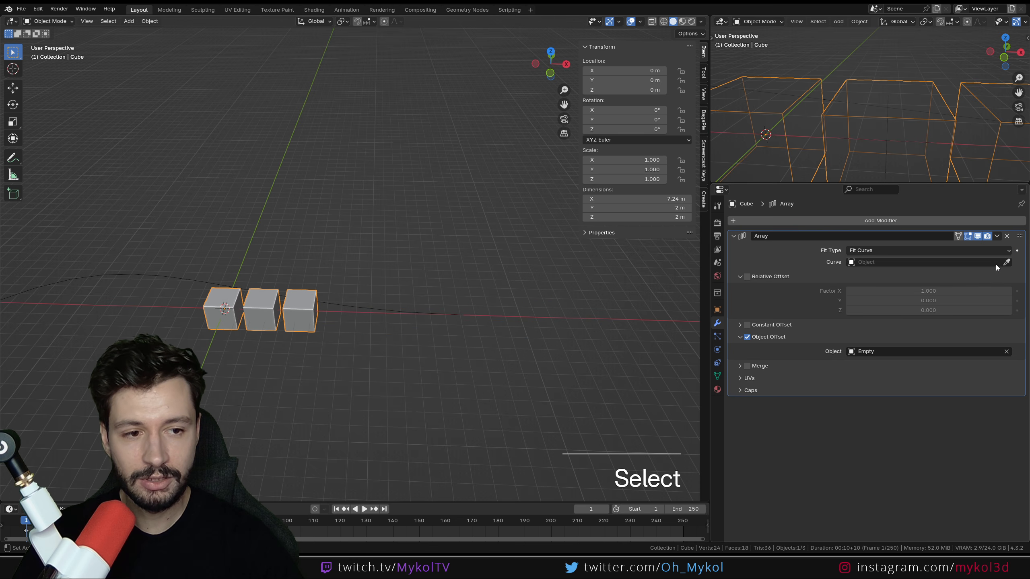
click(151, 268)
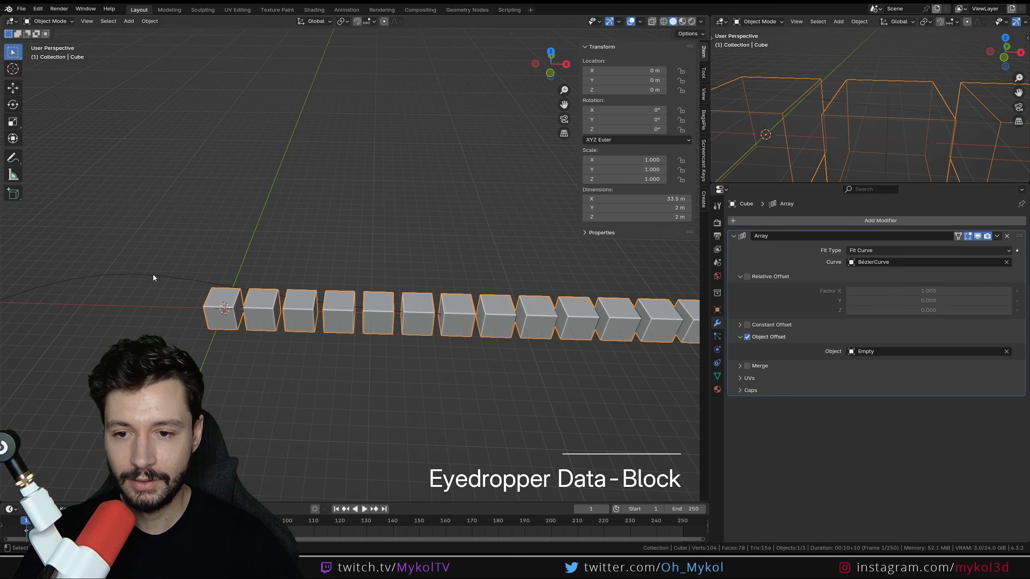
Step: Move the Bézier curve 15 m along the X axis so it starts near the first cube
scroll(221, 266, down, 2)
click(201, 273)
key(g)
key(ctrl)
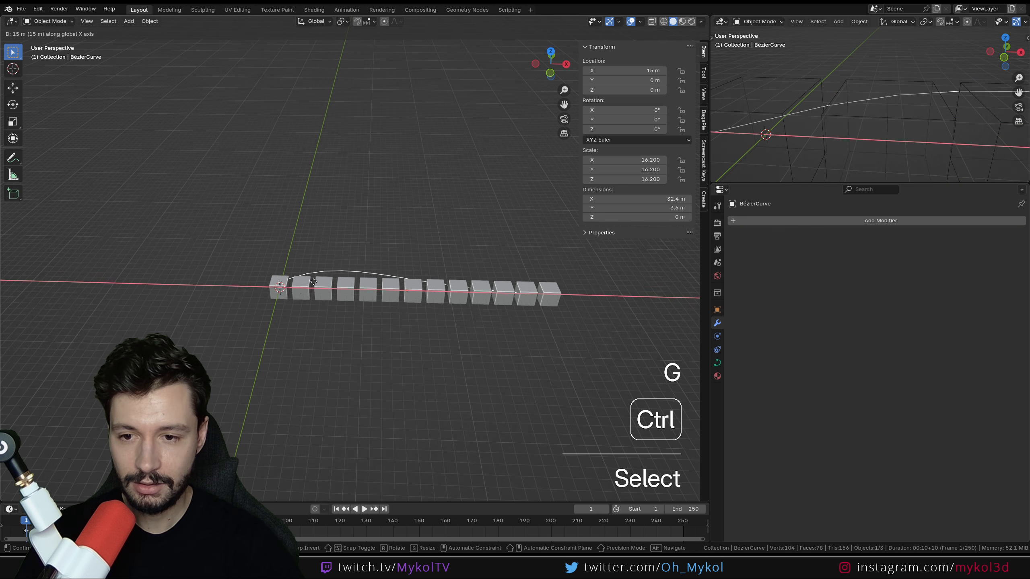
click(558, 301)
Step: In Edit Mode, try moving the curve's end control point freely and down along the Z axis, and undo both moves
key(Tab)
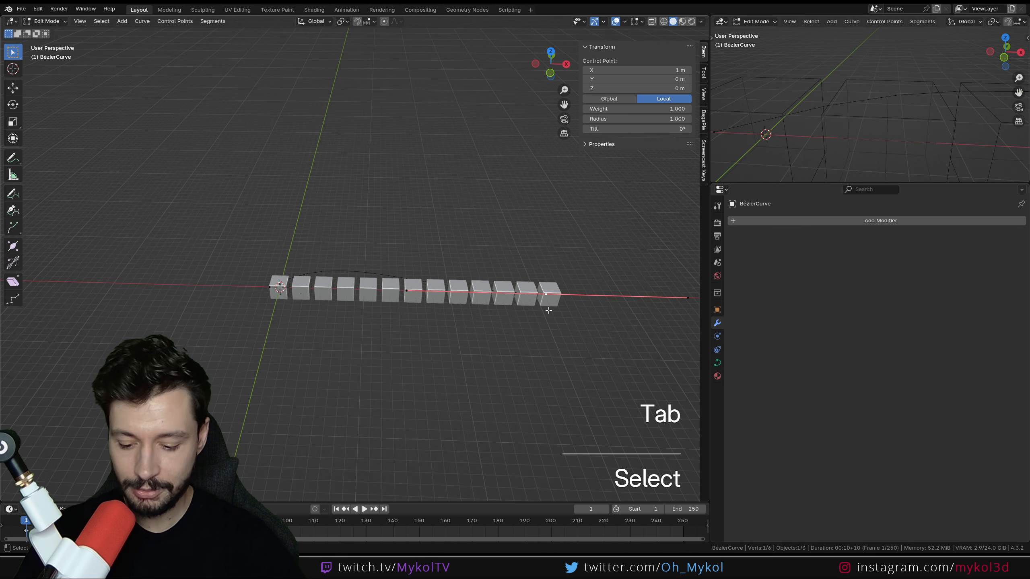
key(g)
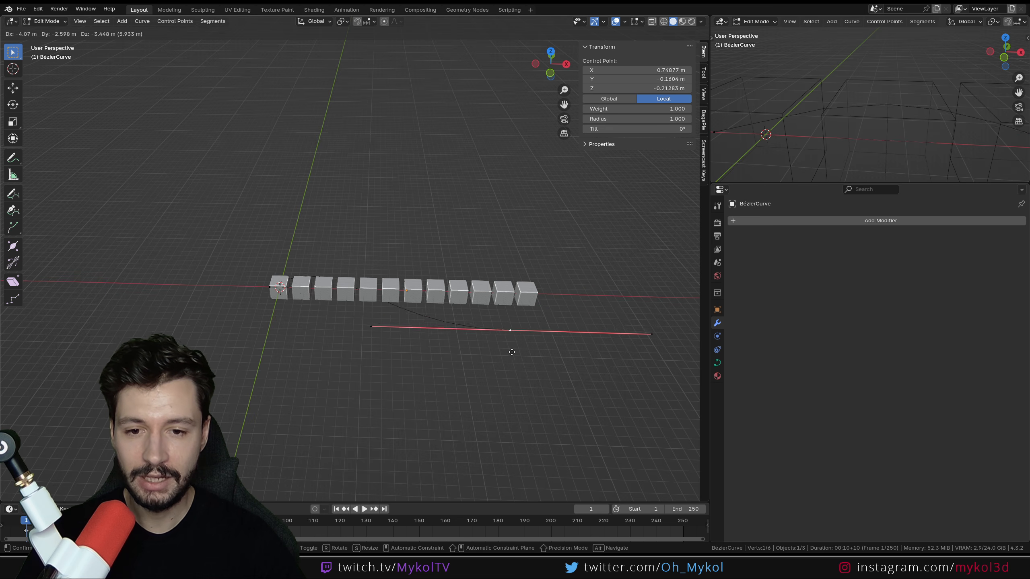
click(456, 385)
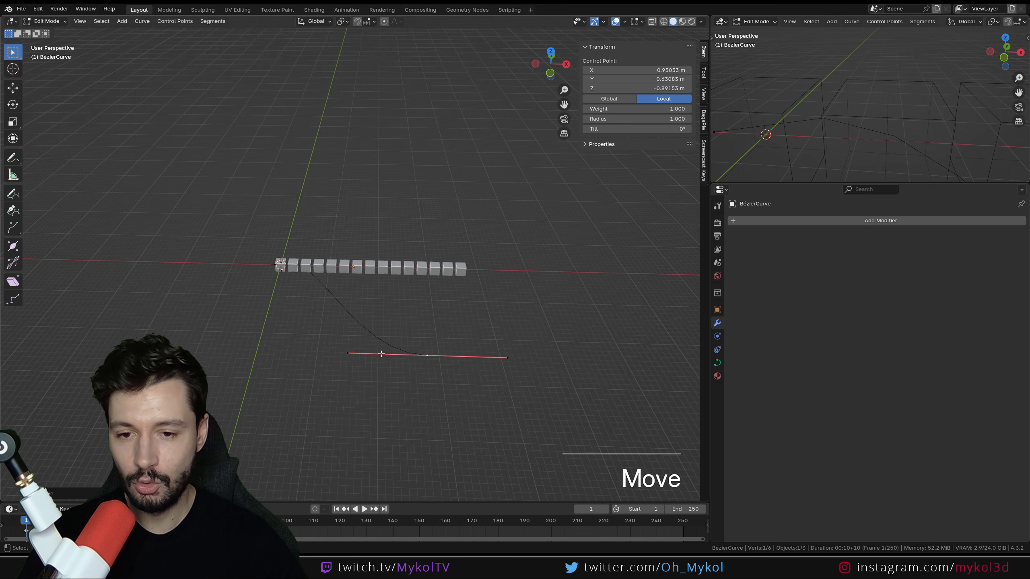
key(g)
key(z)
click(367, 489)
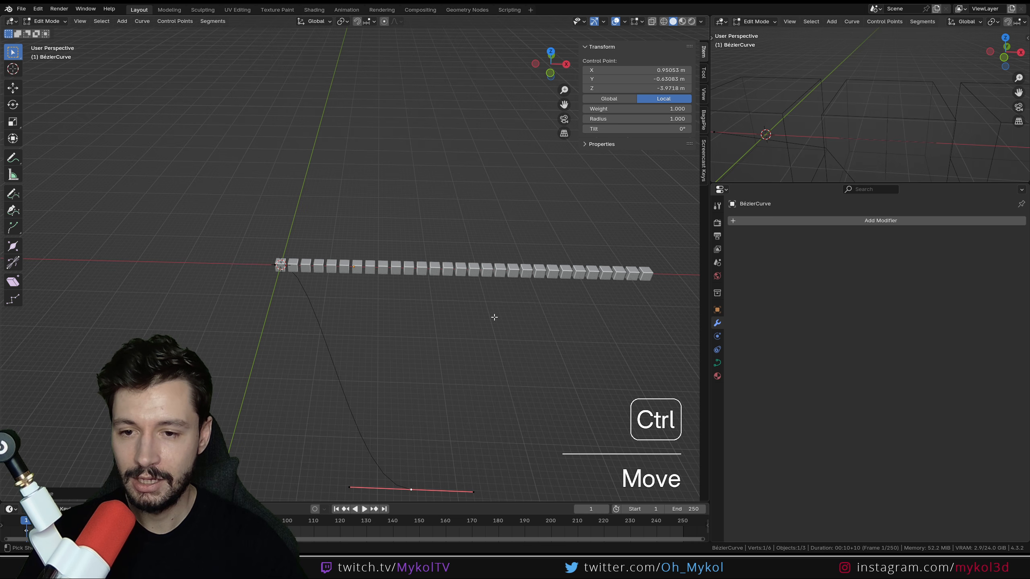
key(ctrl+z)
key(ctrl+z)
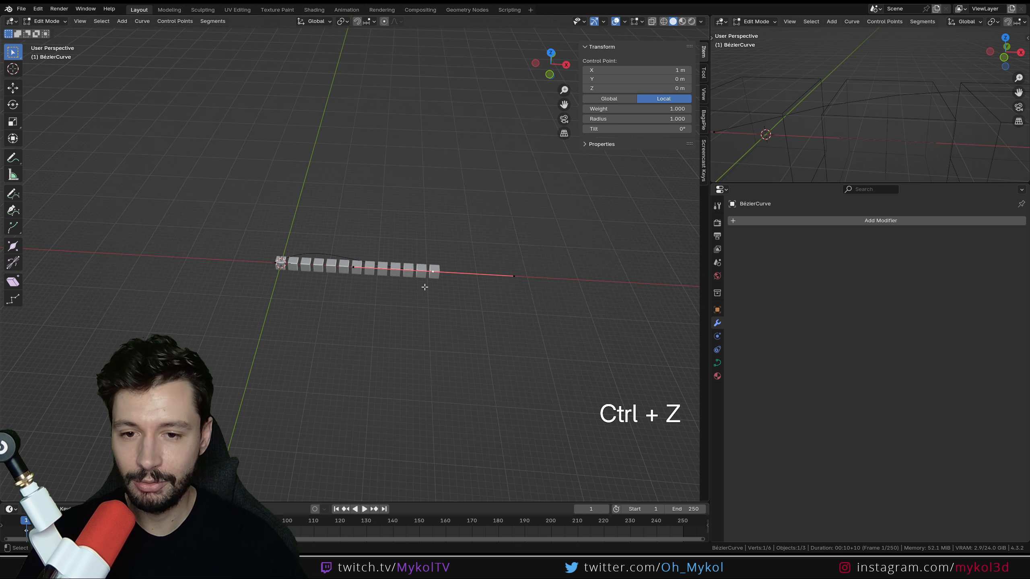
Step: Move the curve's end control point outward along the X axis, stretching the curve to about 43.9 m, and return to Object Mode
key(g)
key(x)
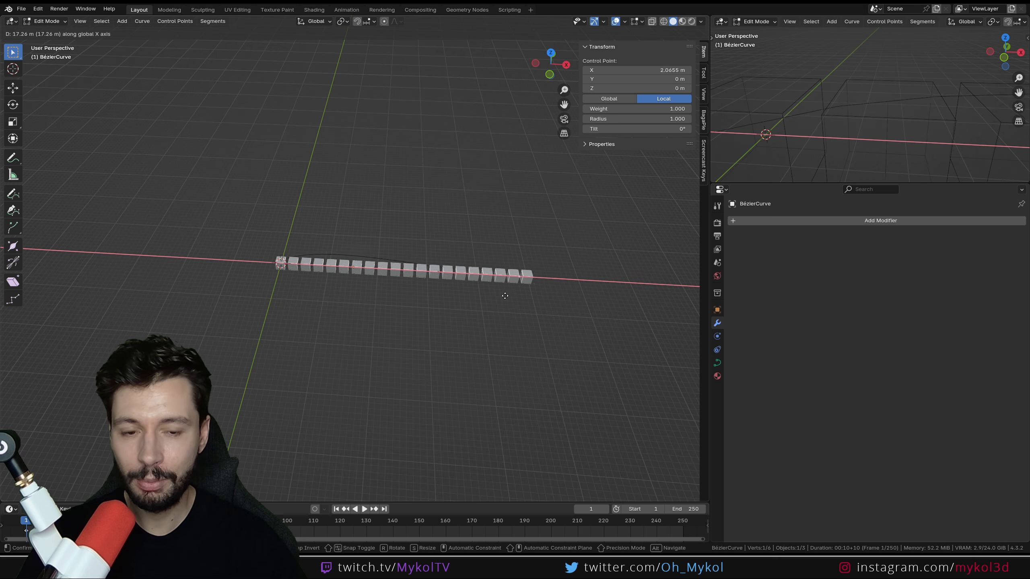
click(371, 263)
key(Tab)
Step: Delete the Bézier curve and set the cube array's fit type back to Fixed Count
click(381, 252)
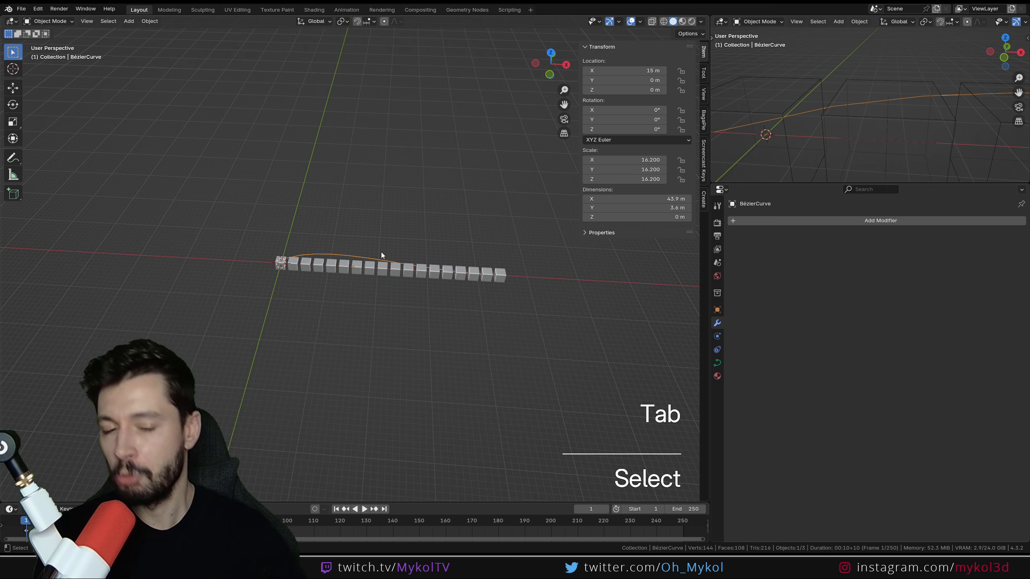
key(Delete)
scroll(370, 255, up, 3)
click(275, 281)
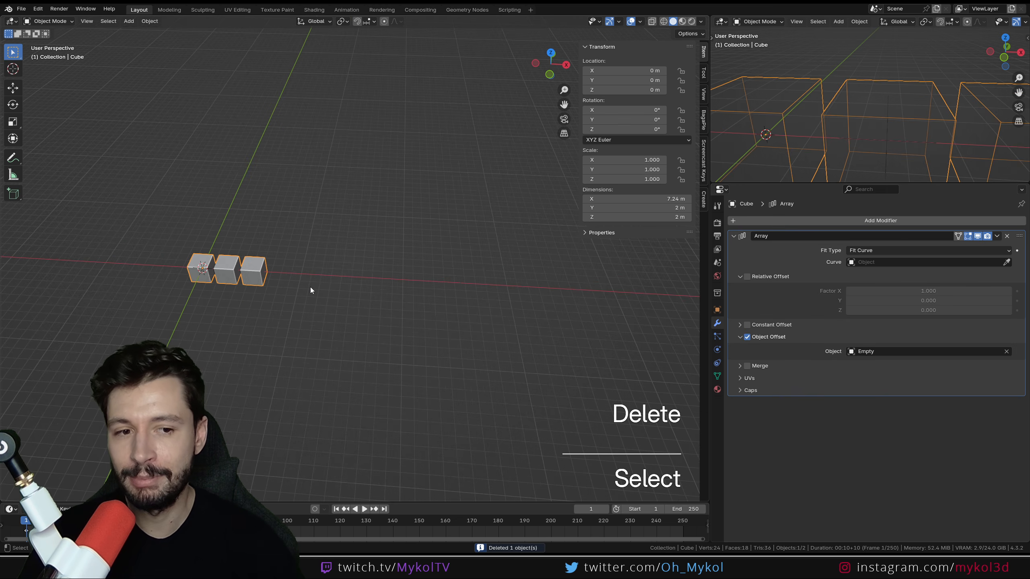
key(KP_Decimal)
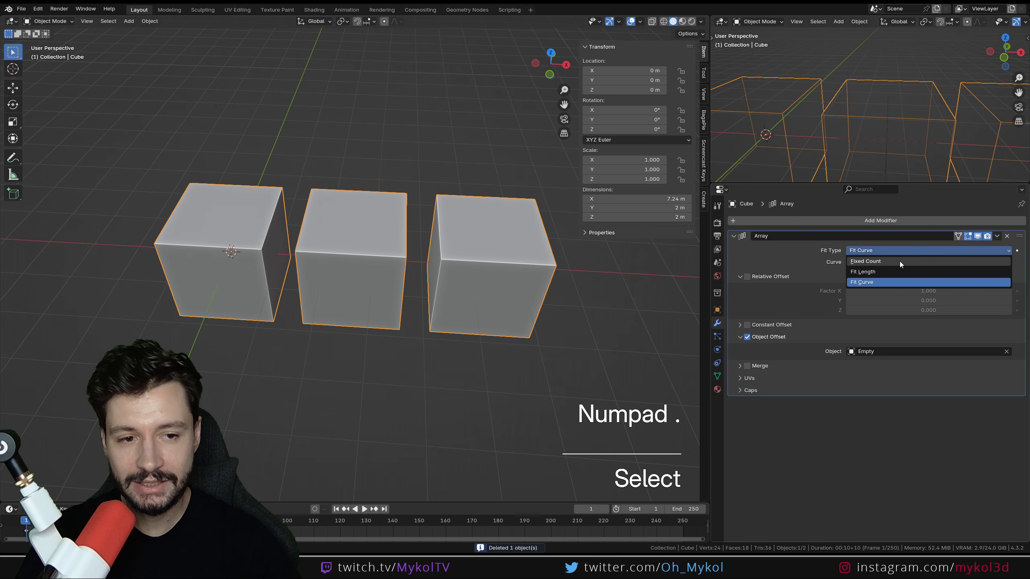
click(900, 261)
key(KP_Decimal)
scroll(335, 292, down, 3)
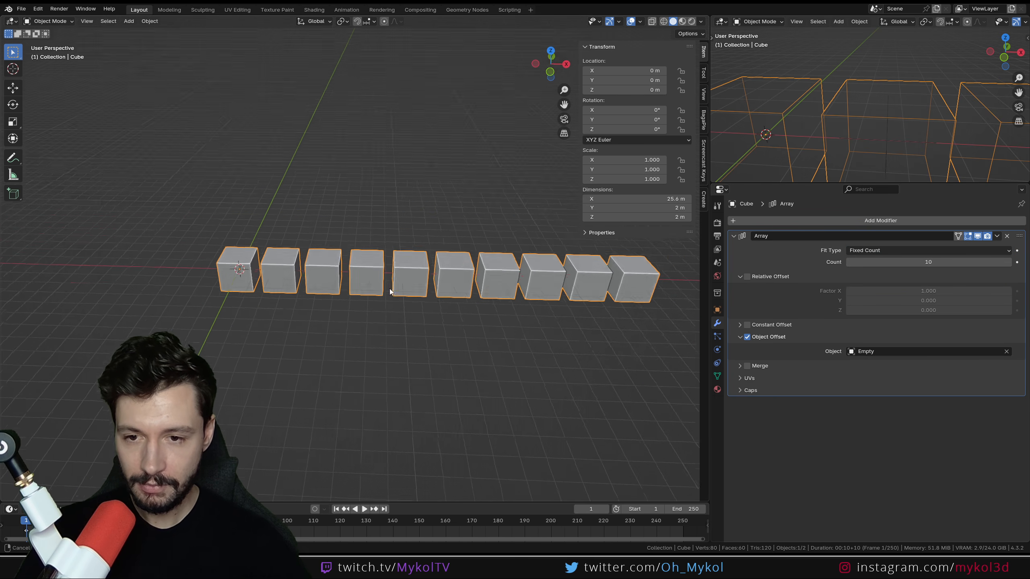
Step: Select the empty inside the second cube using wireframe shading and return the viewport to solid shading
scroll(302, 271, up, 3)
key(z)
click(226, 275)
key(z)
mouse_move(248, 280)
middle_down()
mouse_move(289, 297)
mouse_move(263, 299)
middle_up()
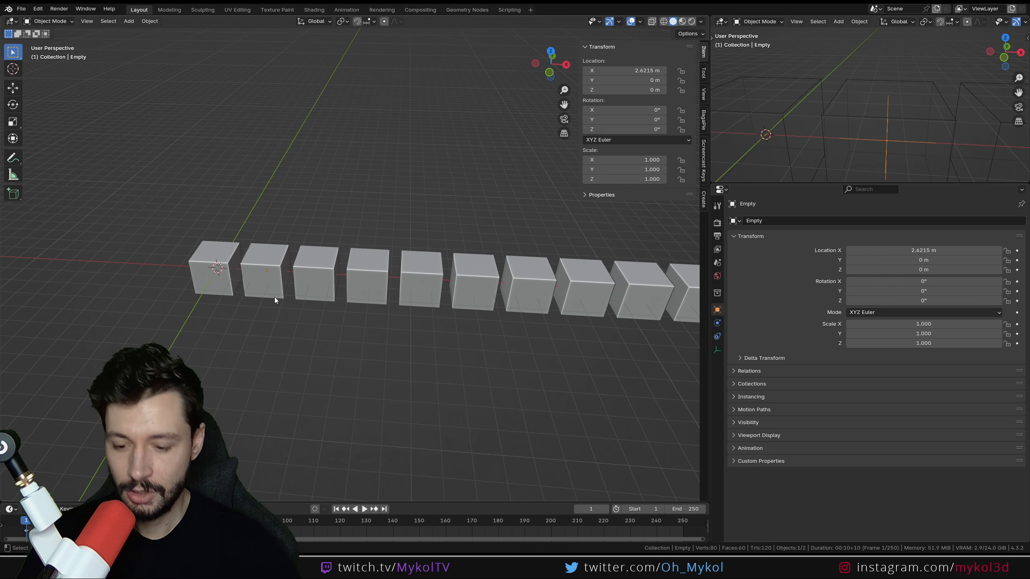
Step: Try moving the empty up along the Z axis and freely in space to shift the array's direction, cancelling both moves
middle_drag(274, 297, 344, 302)
key(g)
key(z)
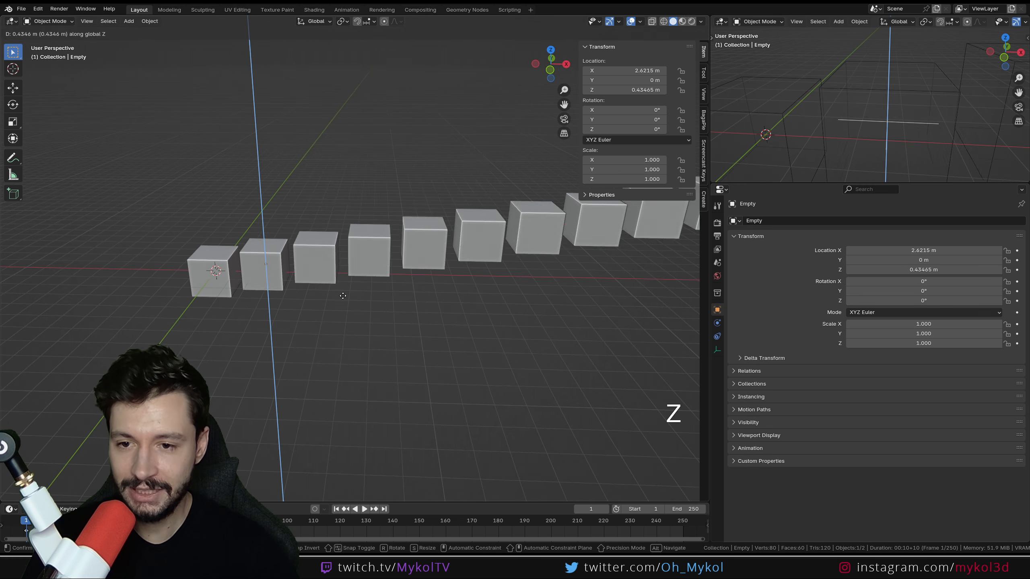
key(Escape)
middle_drag(342, 274, 315, 304)
key(g)
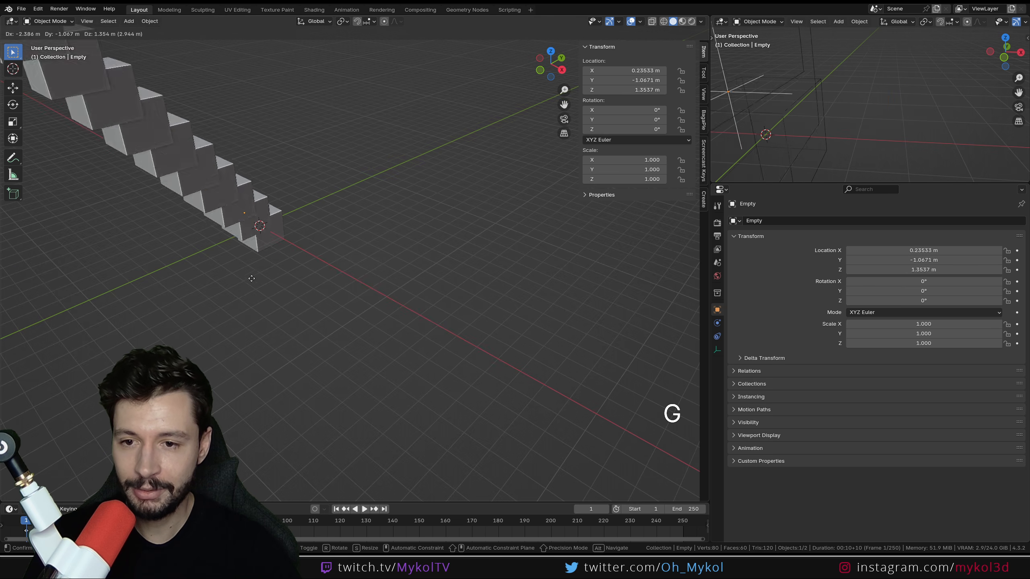
key(Escape)
middle_drag(324, 342, 396, 327)
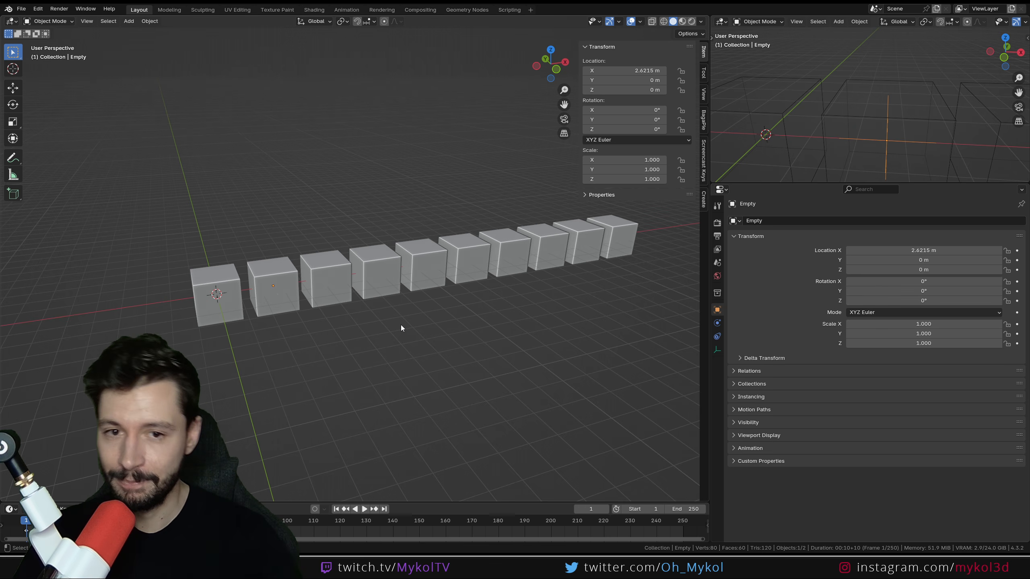
Step: Try scaling the empty up to 1.3 and undo the scaling
scroll(397, 304, up, 2)
mouse_move(397, 285)
shift+middle_down()
mouse_move(384, 249)
mouse_move(388, 259)
mouse_move(371, 262)
mouse_move(397, 299)
shift+middle_up()
key(s)
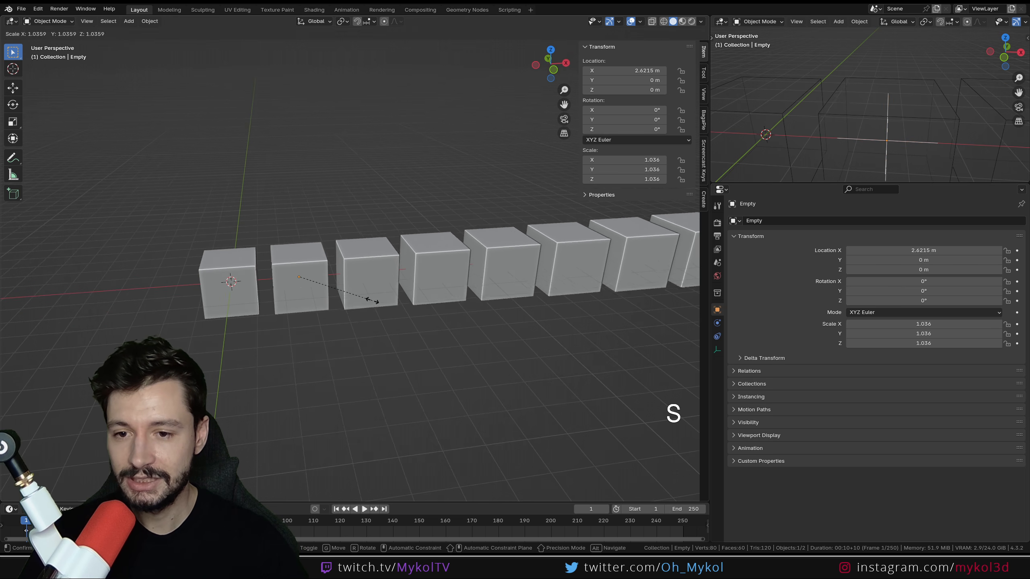
click(391, 303)
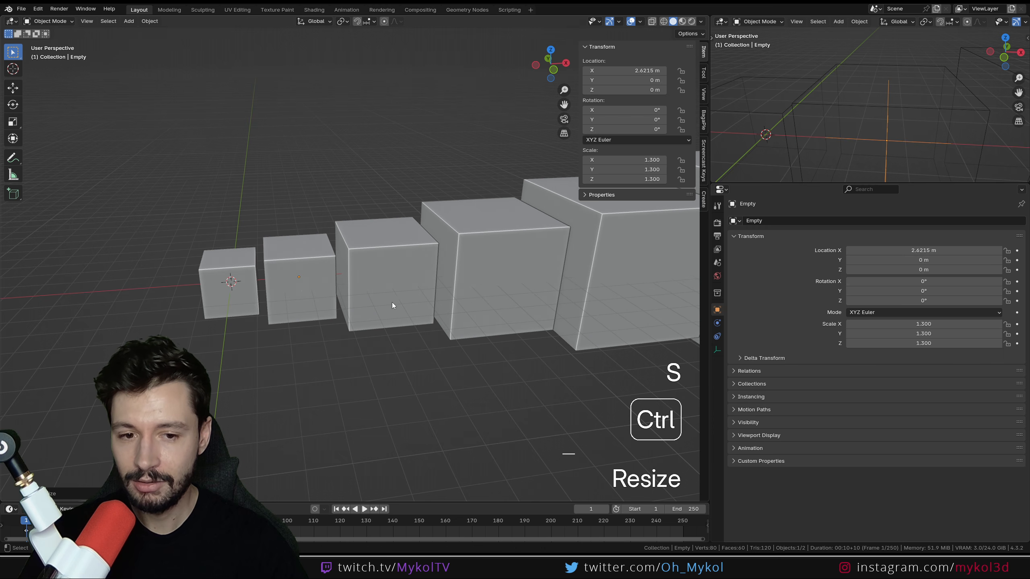
key(ctrl+z)
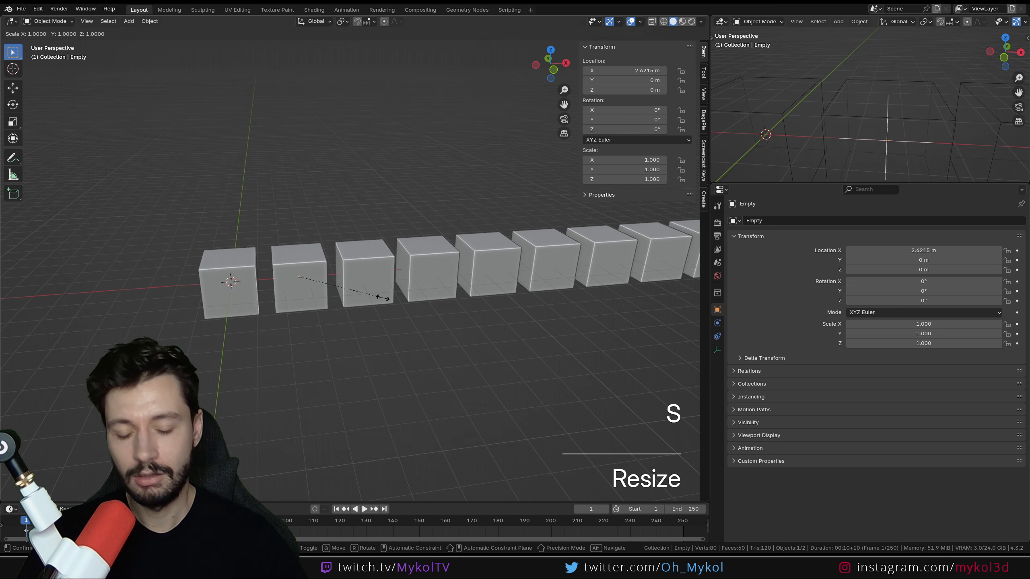
Step: Scale the empty uniformly to 1.3 and examine the progressively larger cubes from the front
key(KP_Decimal)
key(KP_3)
key(KP_Enter)
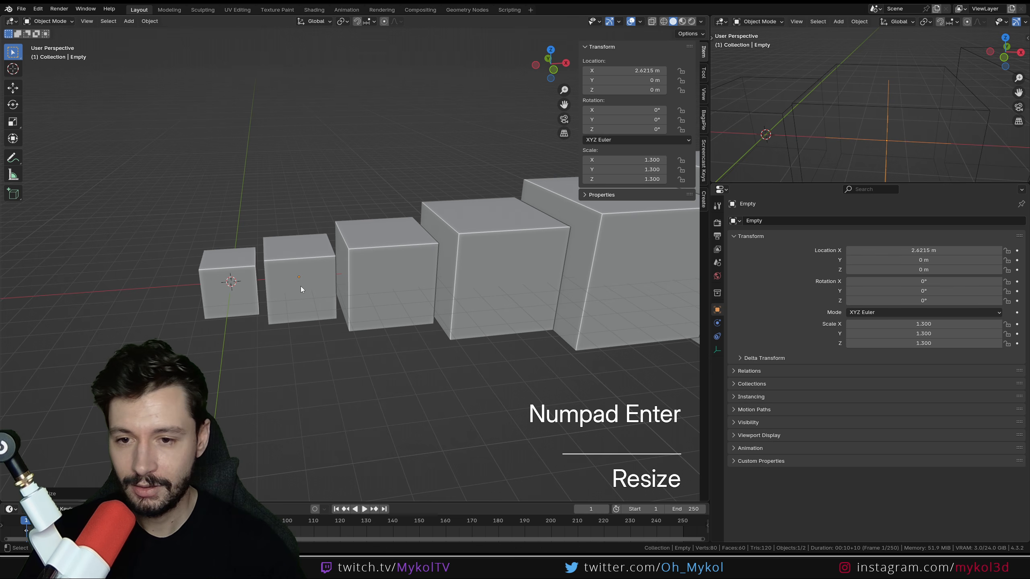
key(KP_1)
shift+middle_drag(301, 286, 357, 283)
scroll(325, 211, up, 5)
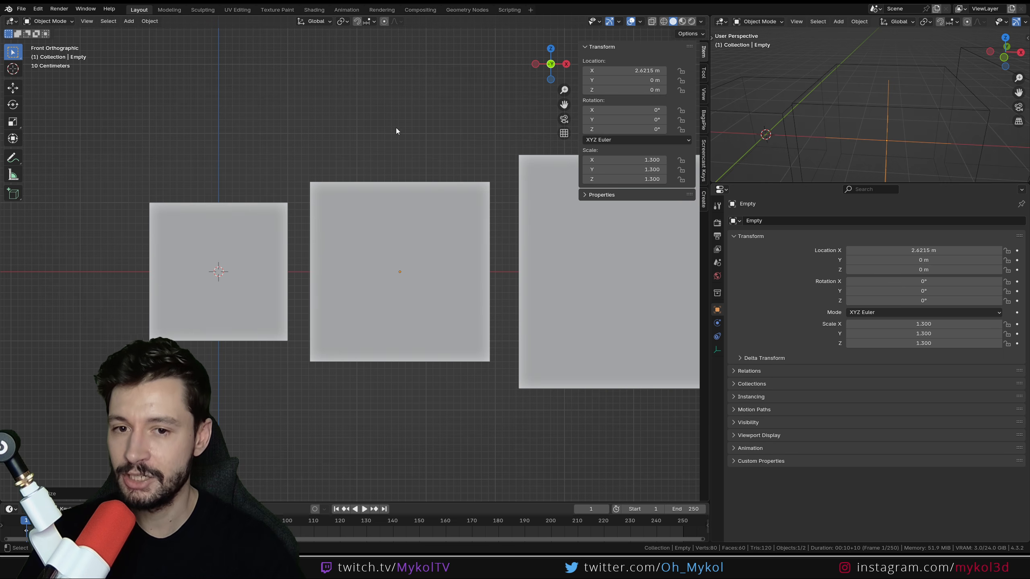
scroll(543, 191, down, 4)
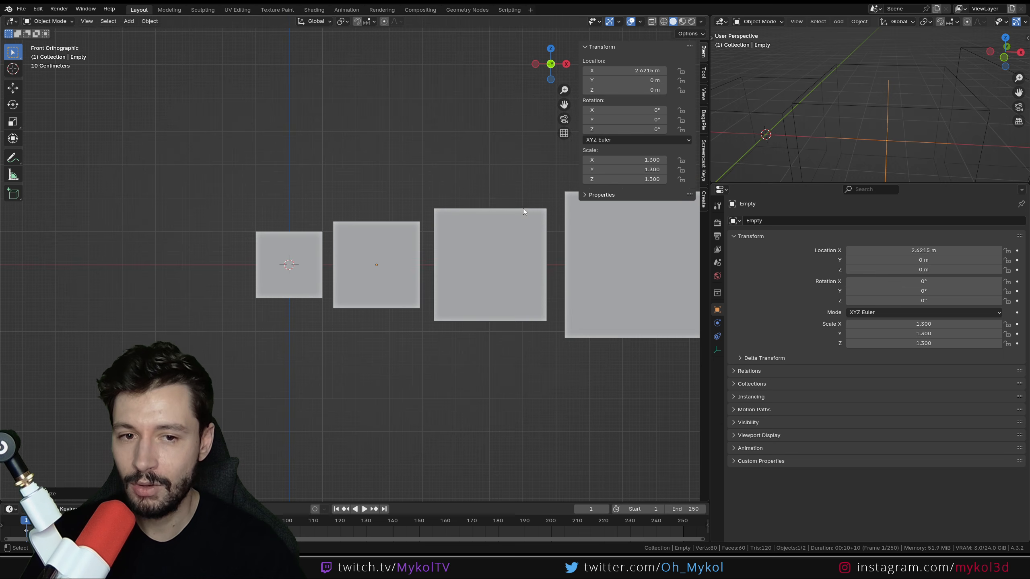
Step: Scale the empty along the X axis only, to an X scale of about 0.685
scroll(539, 260, down, 3)
shift+middle_drag(526, 266, 478, 311)
shift+middle_drag(372, 302, 326, 299)
middle_drag(401, 346, 467, 311)
key(s)
key(x)
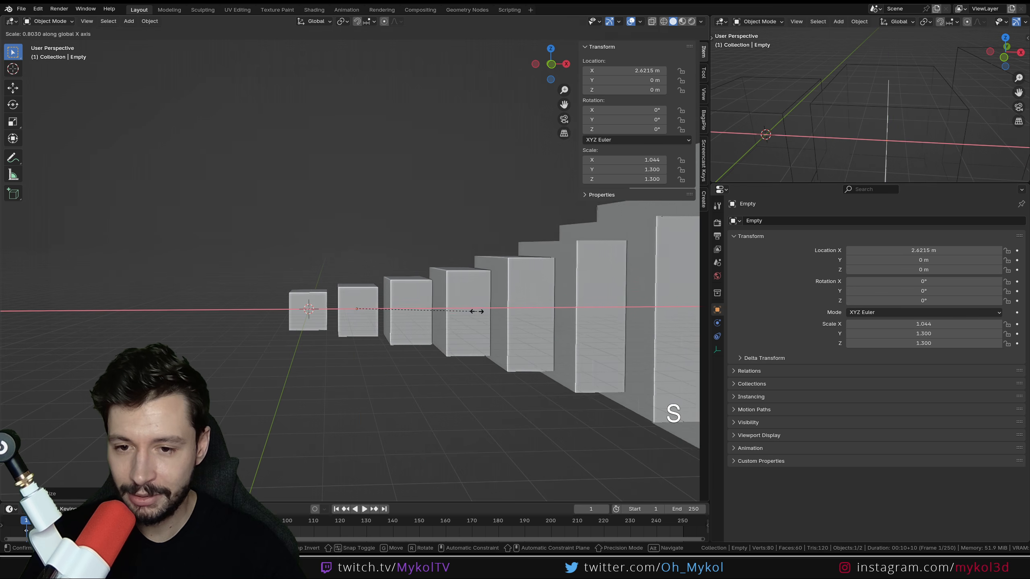
click(433, 311)
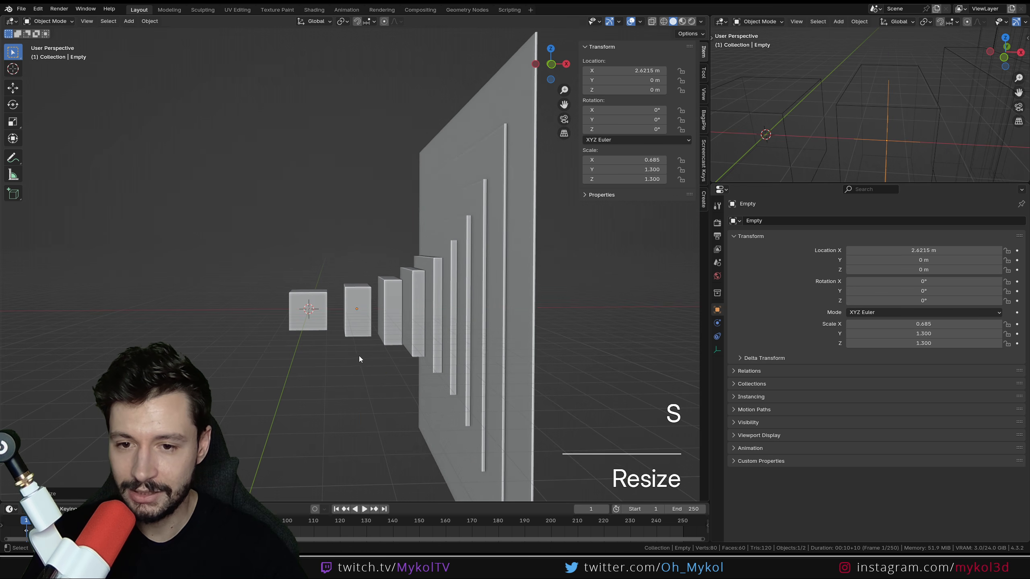
Step: Move the empty along the X axis toward the first cube, to about 1.5 m
middle_drag(359, 356, 395, 354)
key(g)
click(348, 364)
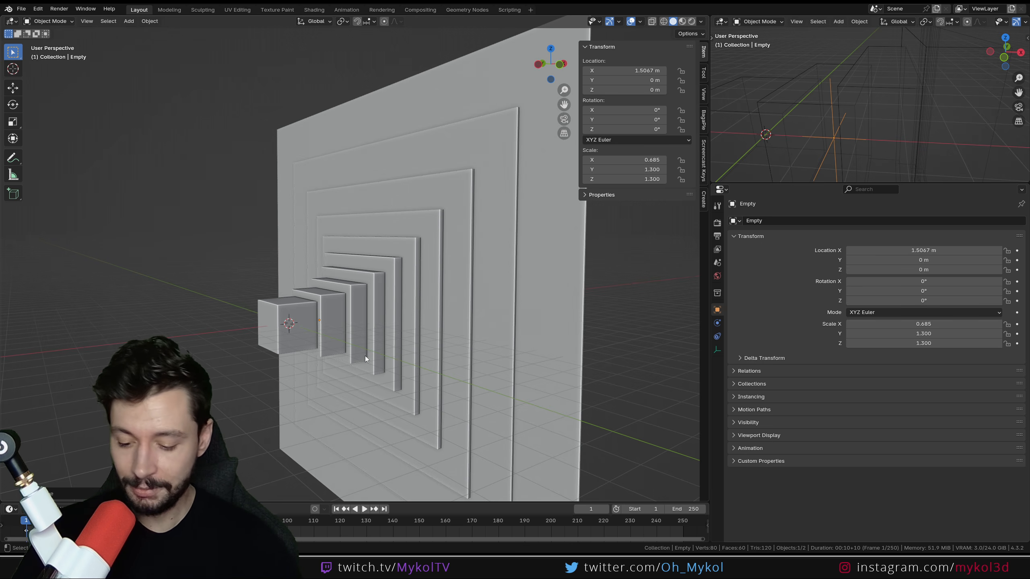
middle_drag(365, 355, 394, 353)
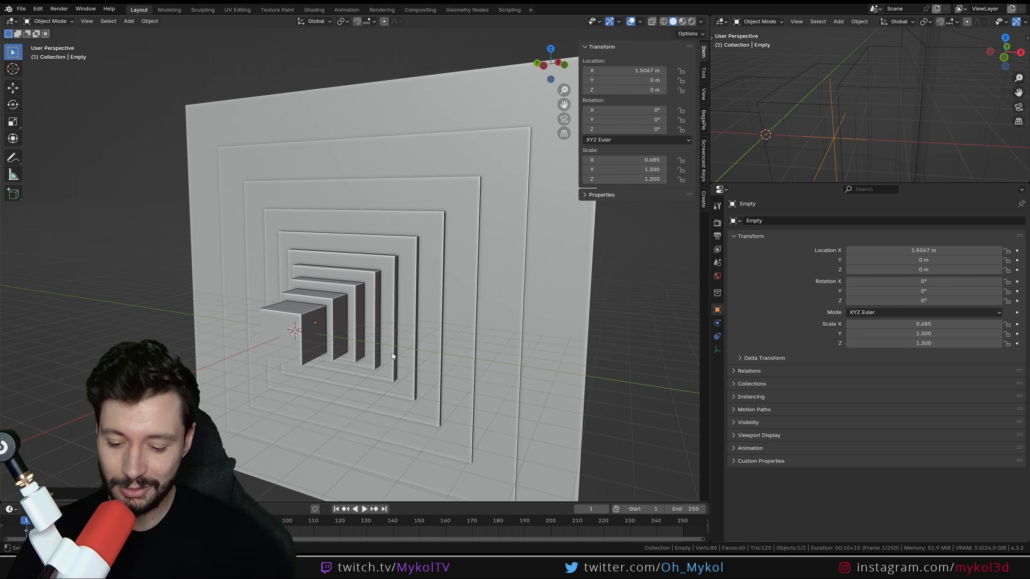
Step: Rotate the empty about the global X axis by about 20.3° to twist the array, and examine the spiral
middle_drag(338, 322, 346, 321)
key(r)
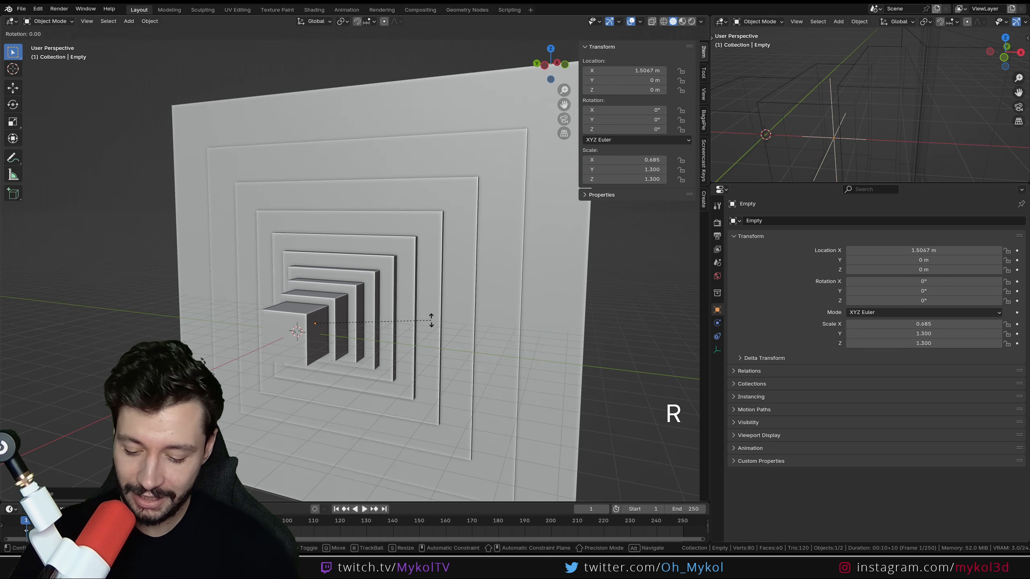
key(x)
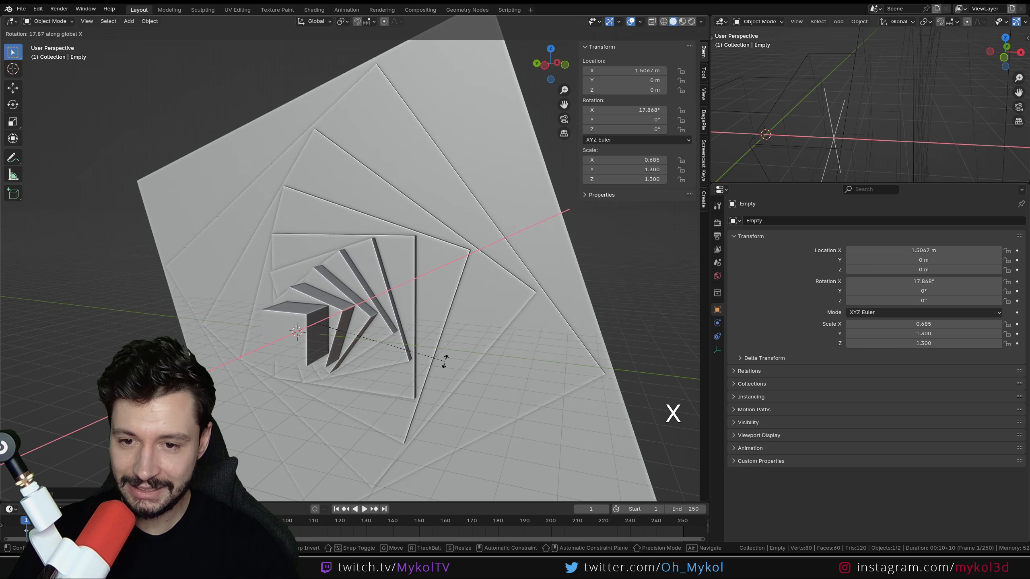
click(441, 370)
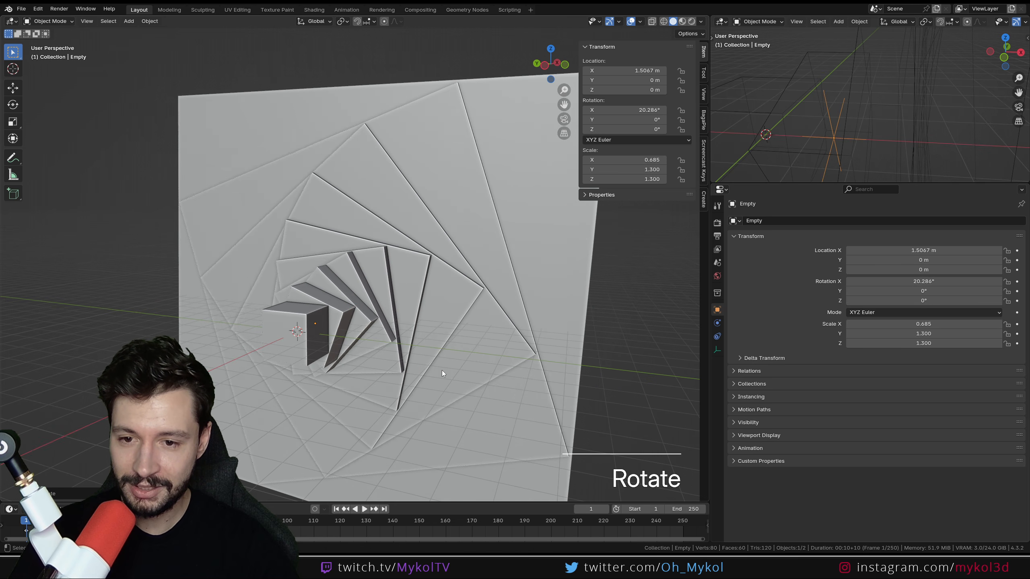
middle_drag(442, 370, 224, 383)
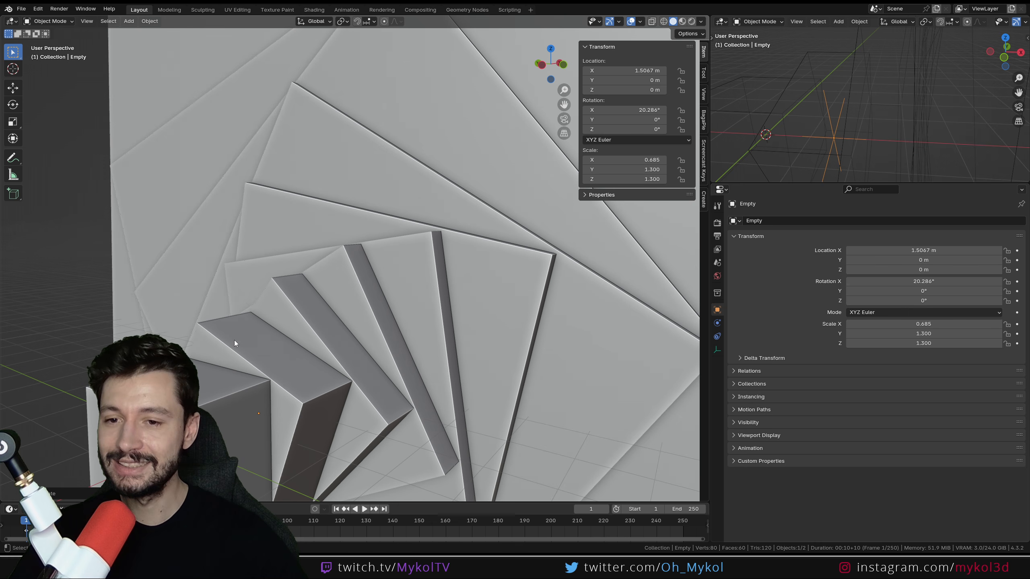
Step: Try a free trackball rotation of the empty and undo it
key(r)
key(r)
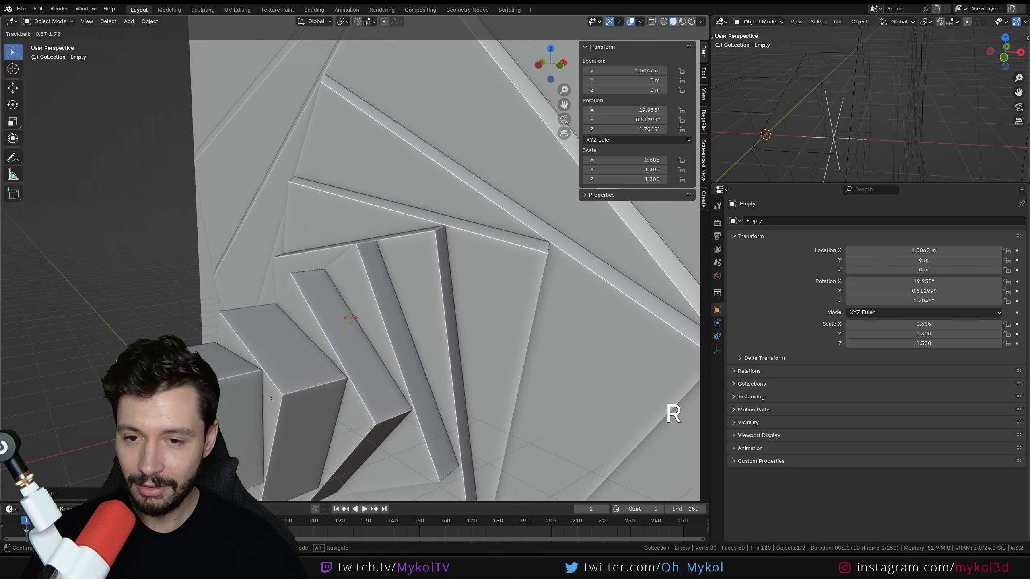
click(370, 310)
middle_drag(369, 310, 428, 354)
key(ctrl+z)
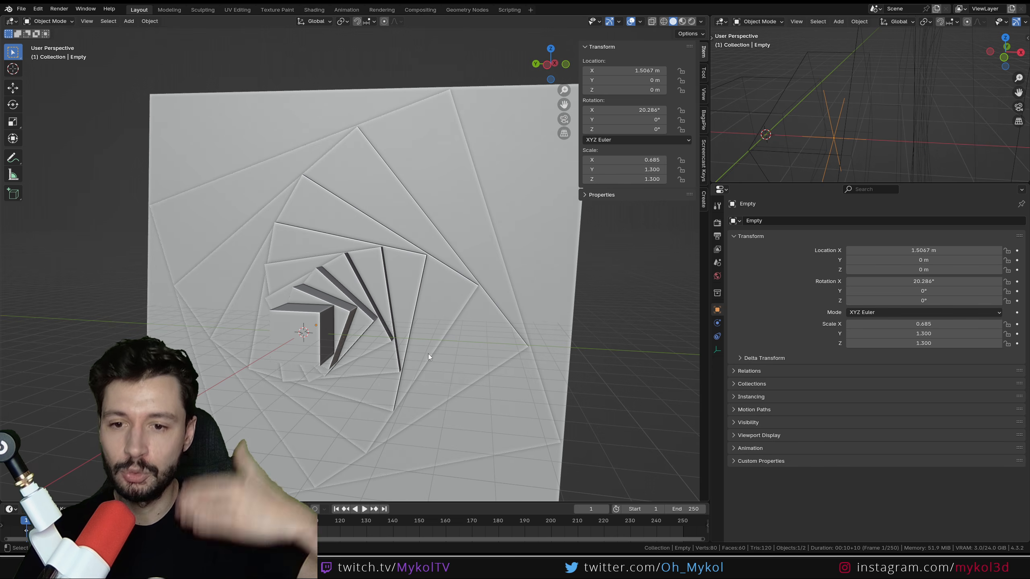
Step: Undo the empty's X rotation, move and scaling until its scale is back to 1 on all axes
key(ctrl+z)
key(ctrl+z)
key(ctrl+z)
key(ctrl+z)
key(ctrl+z)
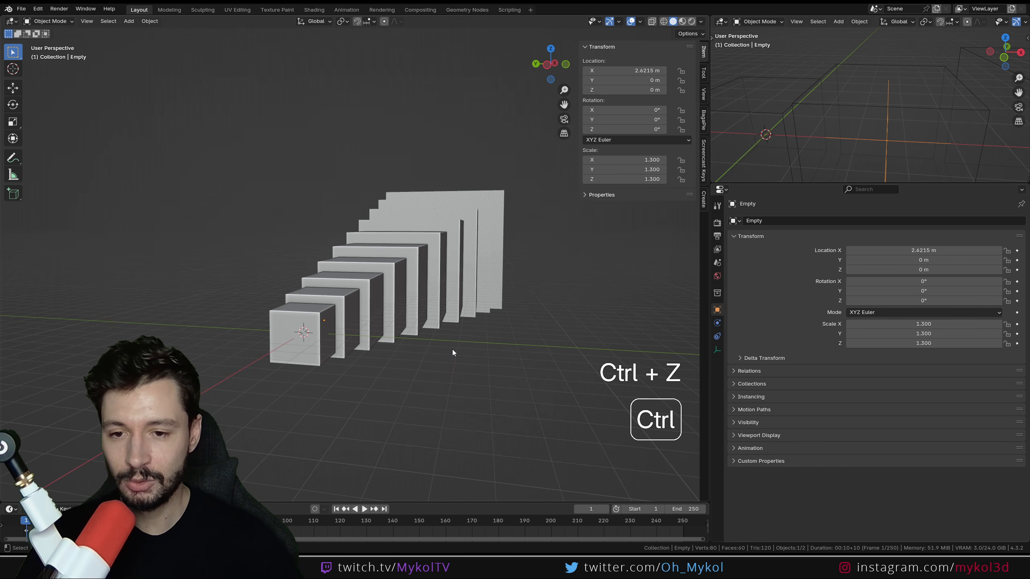
middle_drag(452, 349, 378, 367)
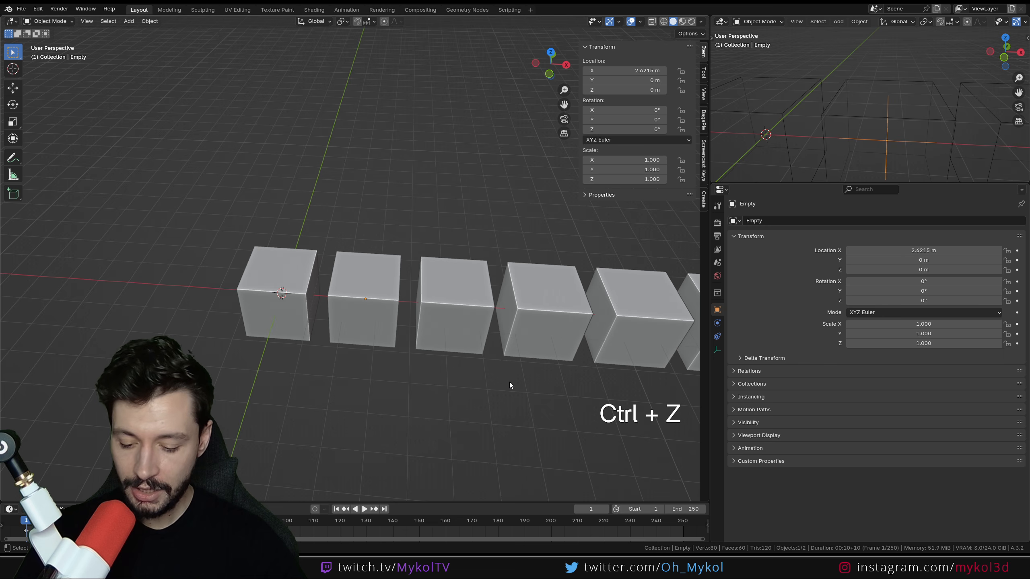
Step: Try rotating the empty about the Z axis by about 36° to bend the cube row into a circle, and undo it
key(r)
key(z)
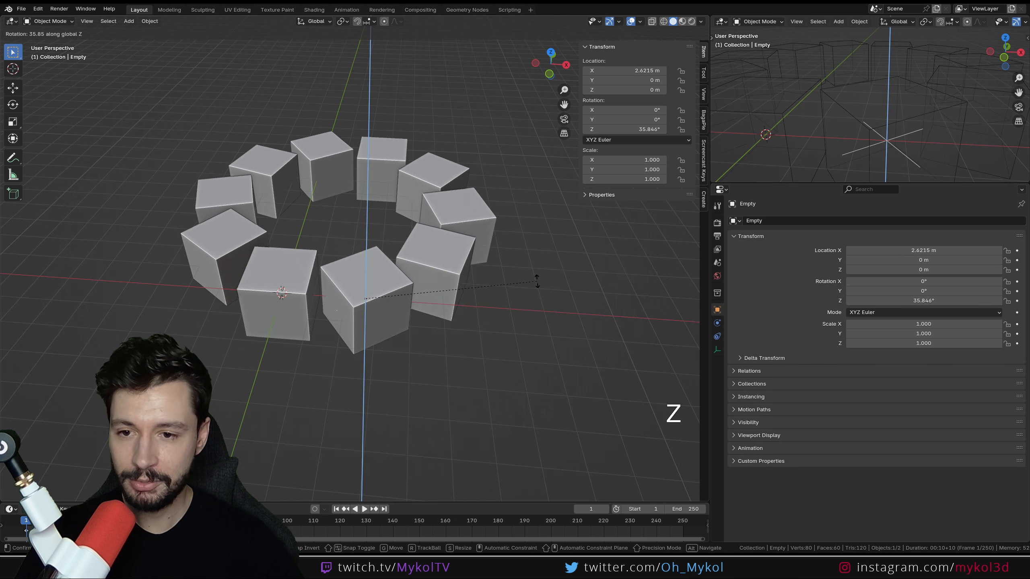
click(530, 285)
middle_drag(530, 285, 468, 283)
key(ctrl+z)
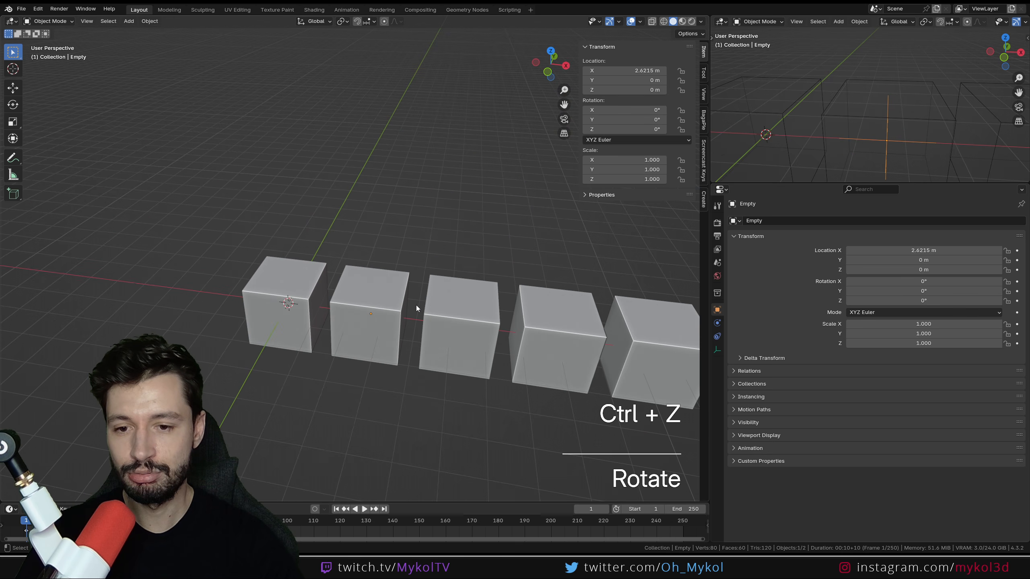
Step: Move the empty along the X axis to about 1.12 m from the front view so the arrayed cubes overlap
key(KP_1)
key(g)
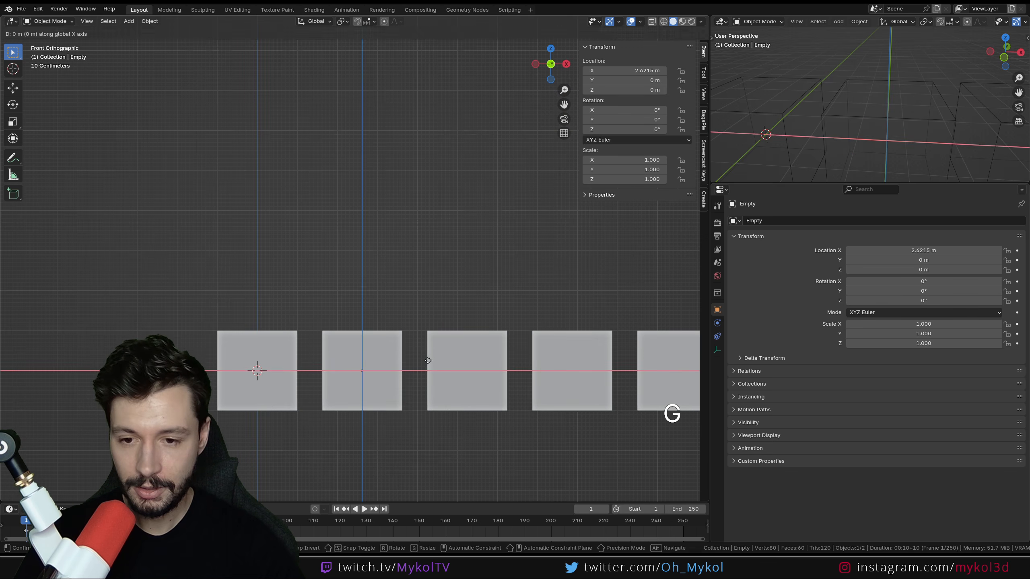
click(369, 360)
middle_drag(368, 360, 382, 411)
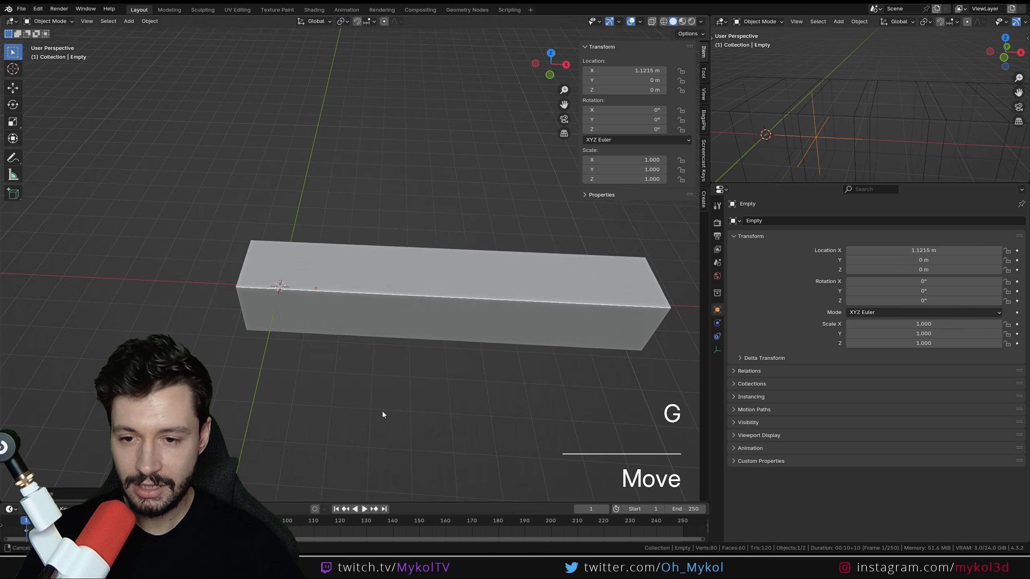
Step: Try rotating the empty about the Z axis by about 22° to curve the overlapping cubes, and undo it
key(r)
key(z)
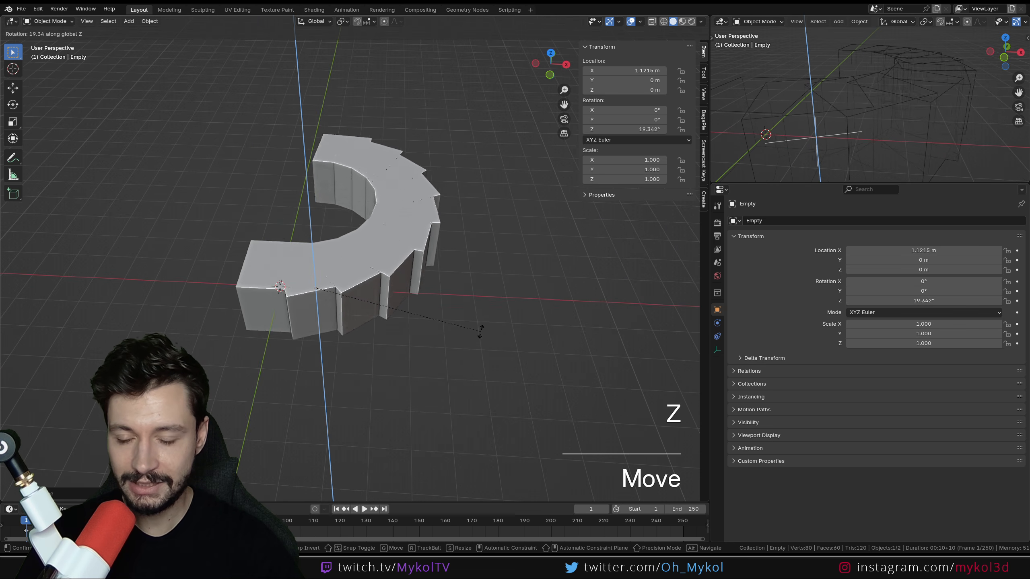
click(477, 322)
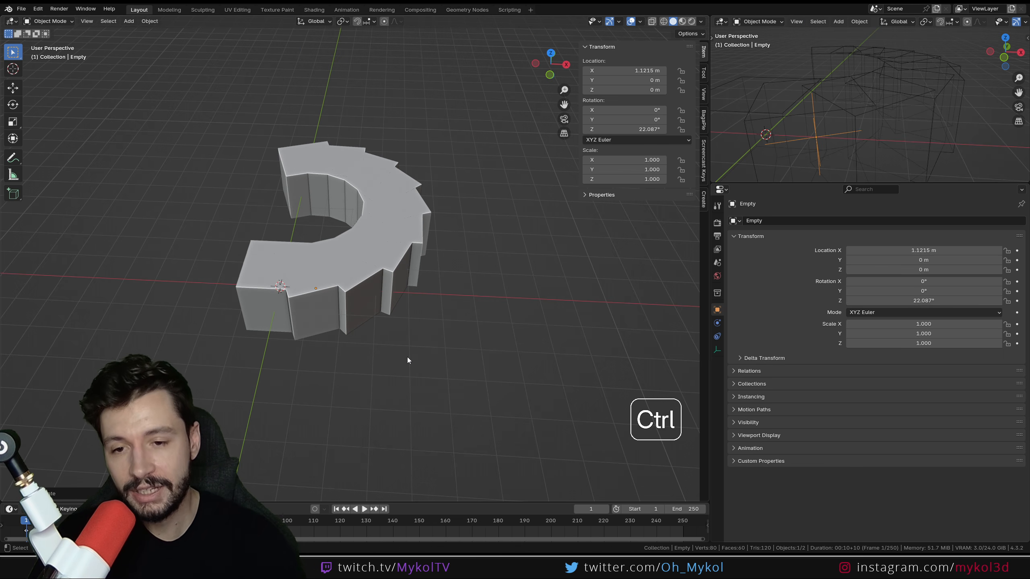
key(ctrl+z)
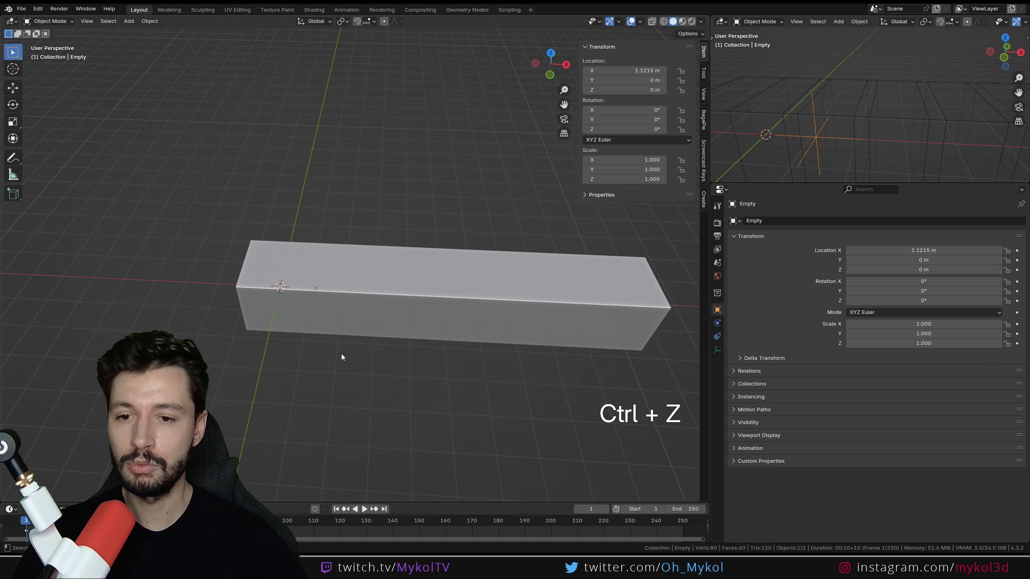
Step: Move the cube's whole mesh in Edit Mode to -4 m on Y, away from its origin, and return to Object Mode
middle_drag(341, 354, 385, 305)
key(Tab)
click(264, 367)
key(Tab)
middle_drag(264, 366, 337, 349)
key(KP_1)
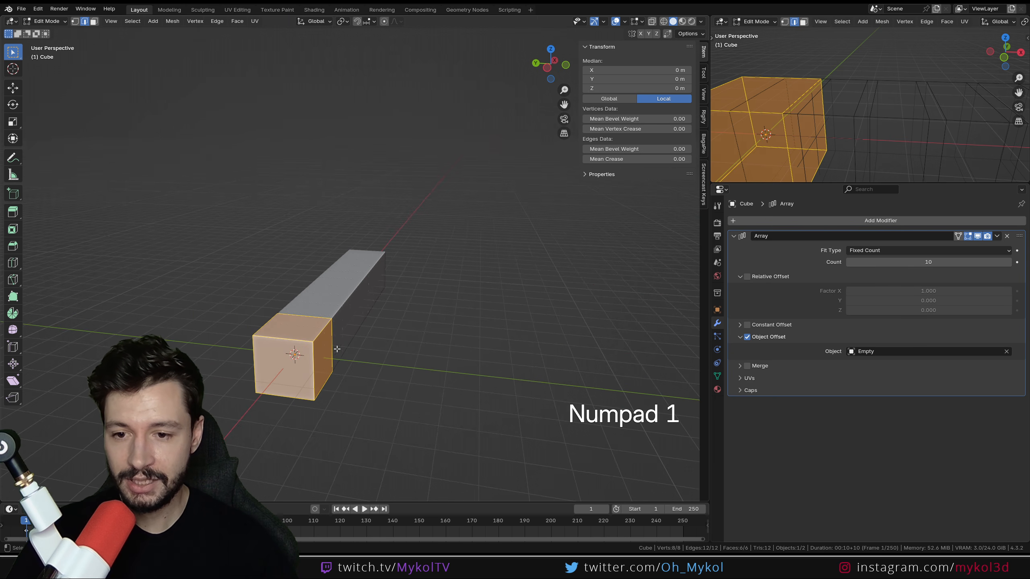
key(Tab)
key(Tab)
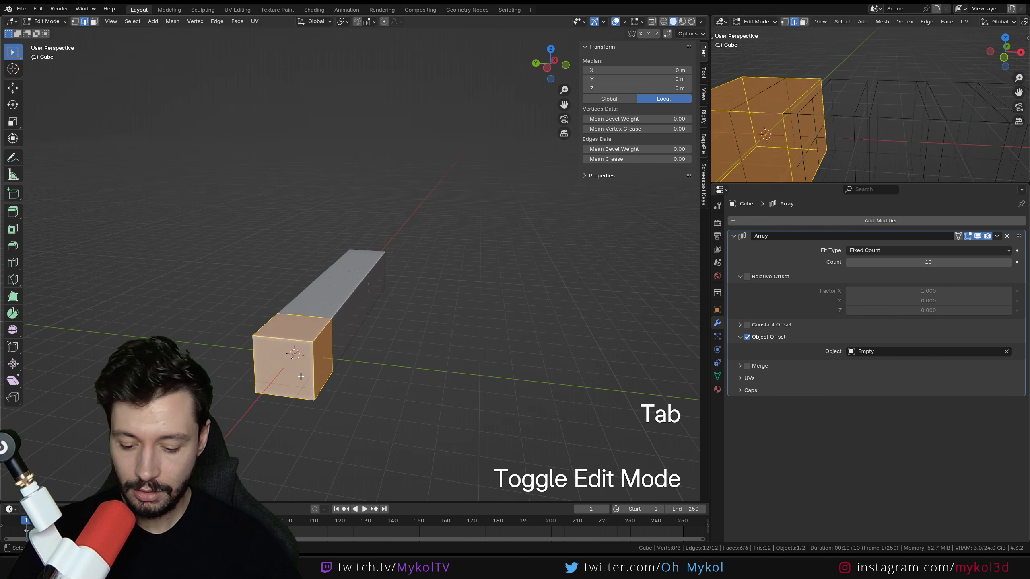
key(g)
middle_drag(414, 392, 320, 451)
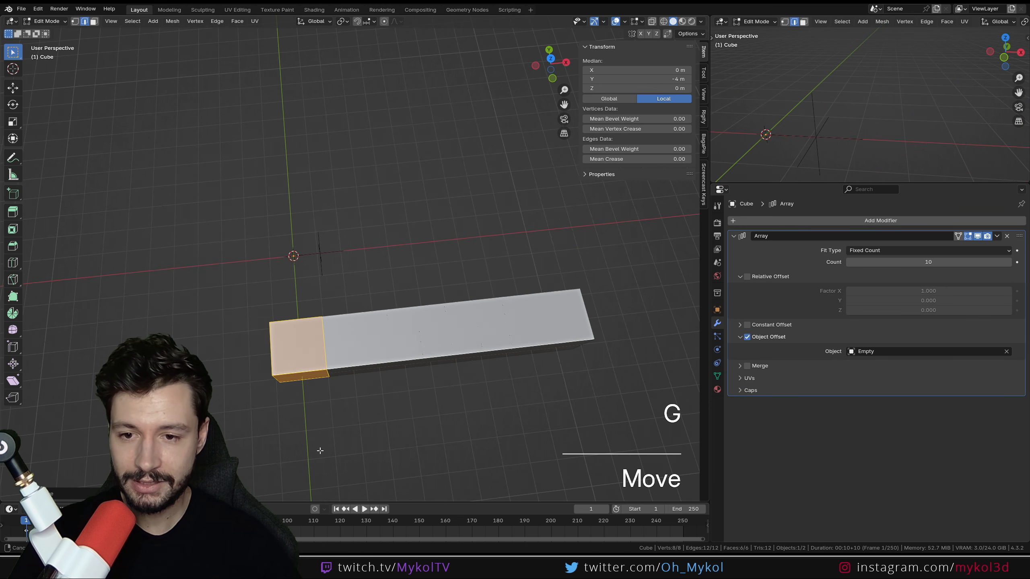
key(Tab)
Step: Select the empty and clear its location so it sits at the world origin
click(330, 269)
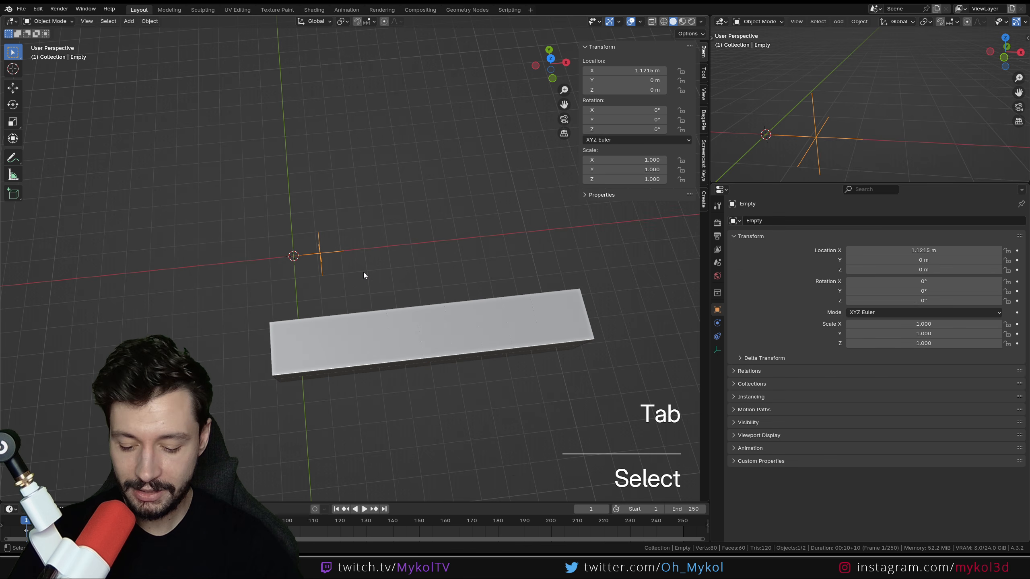
key(g)
key(Escape)
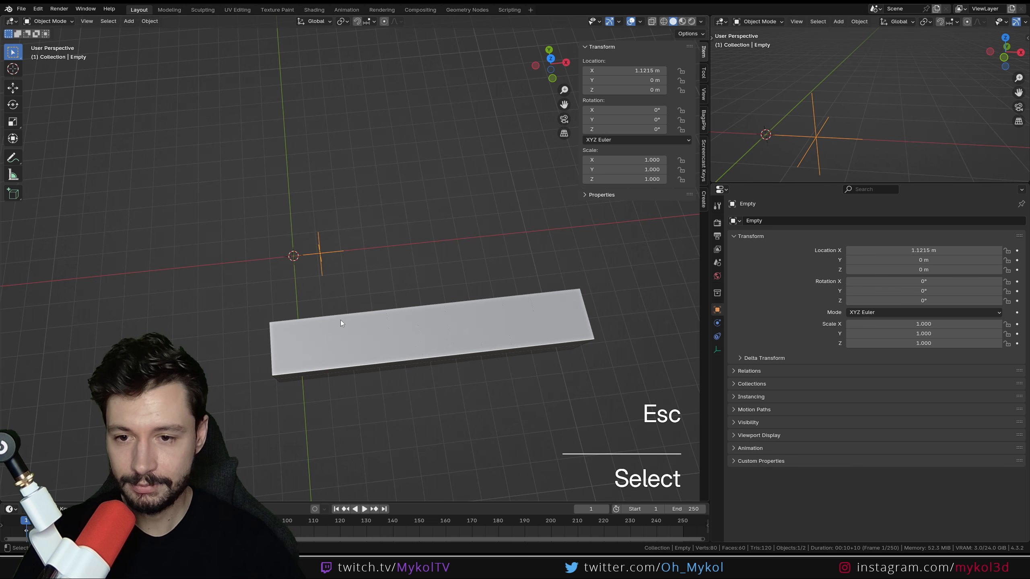
key(alt+g)
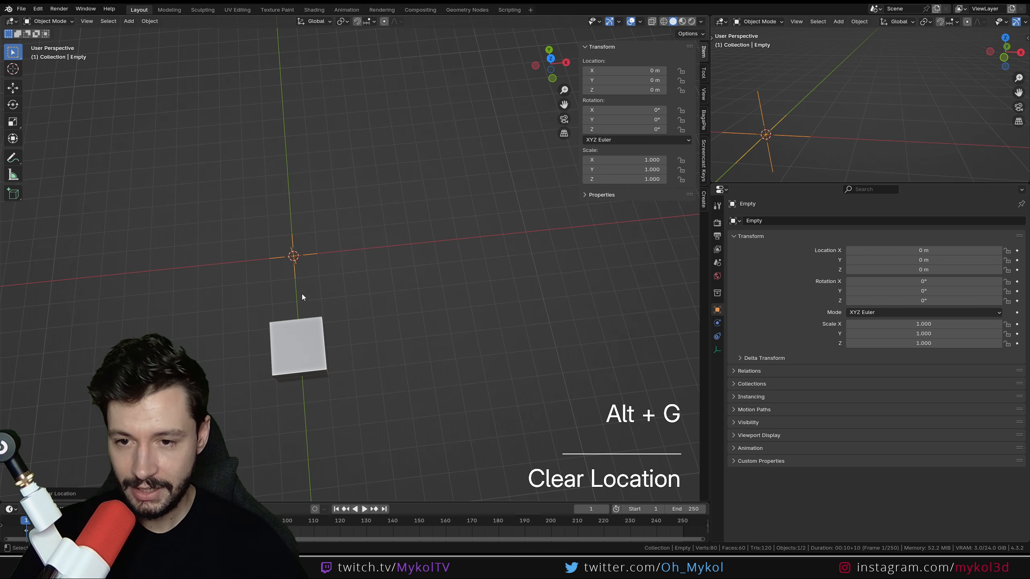
Step: Try rotating the empty about the Z axis to arrange the cubes in a ring around the origin, and cancel it
key(z)
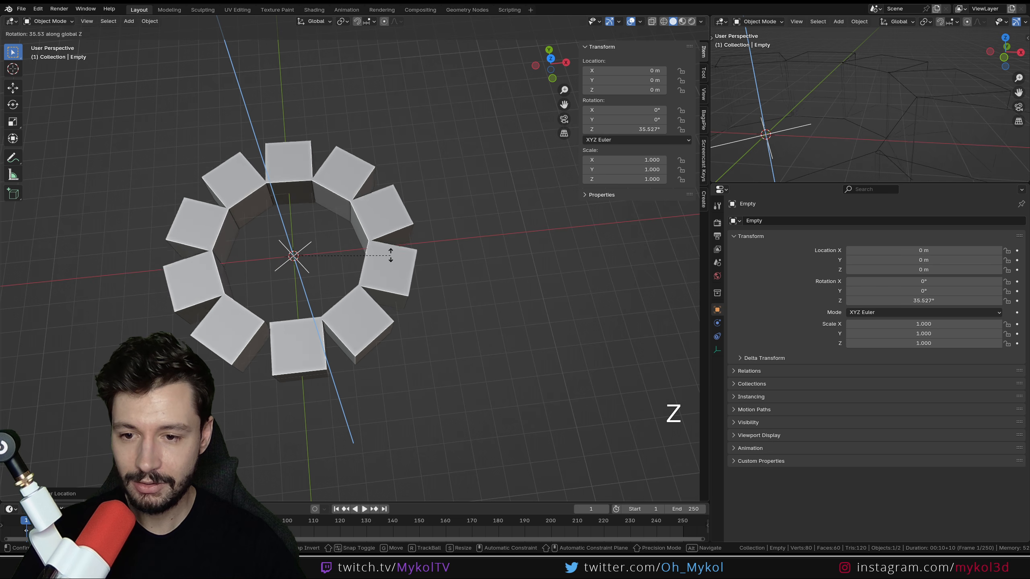
key(ctrl)
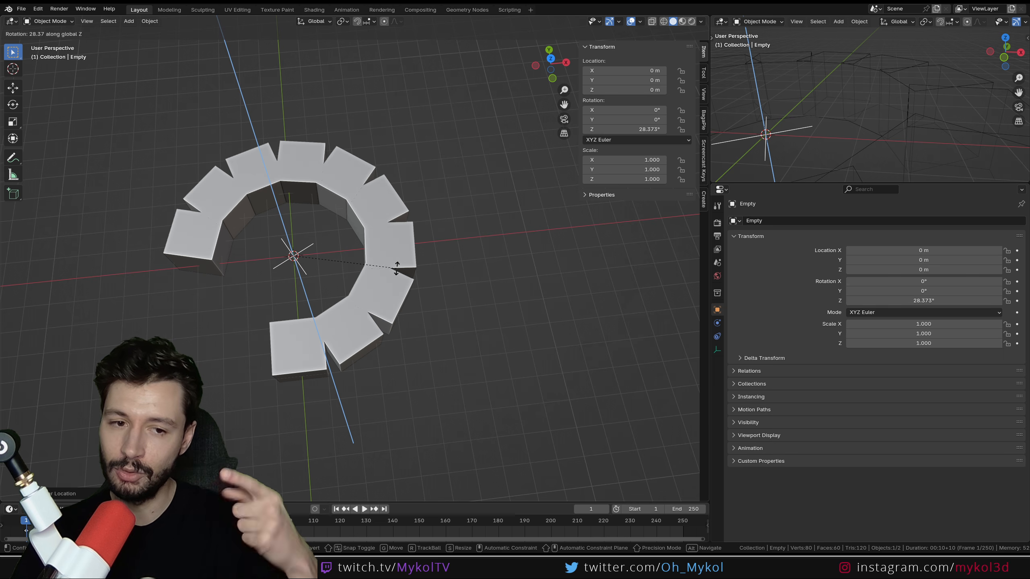
key(Escape)
Step: Set the cube's Array count to 12 and reselect the empty
click(296, 361)
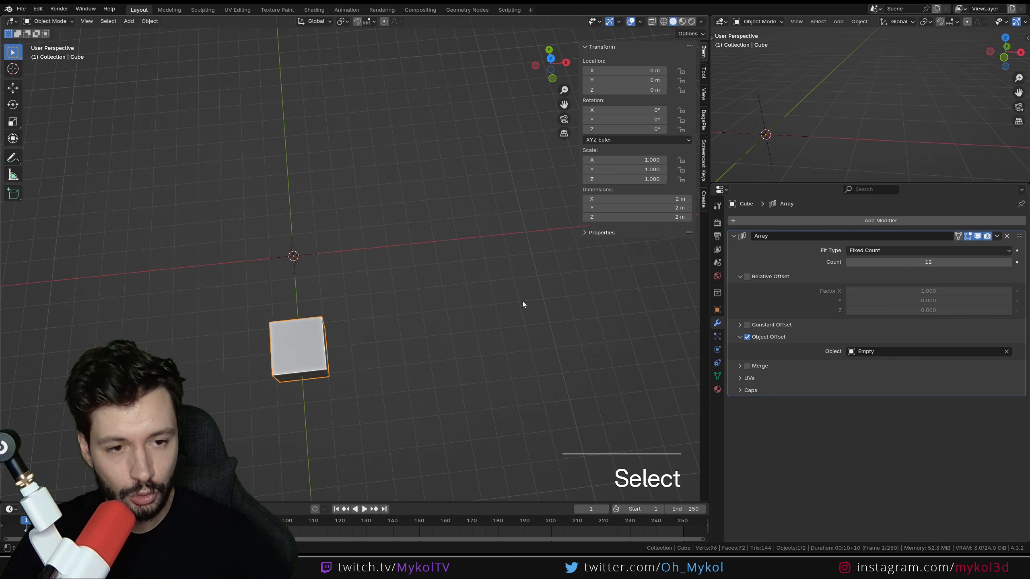
click(306, 254)
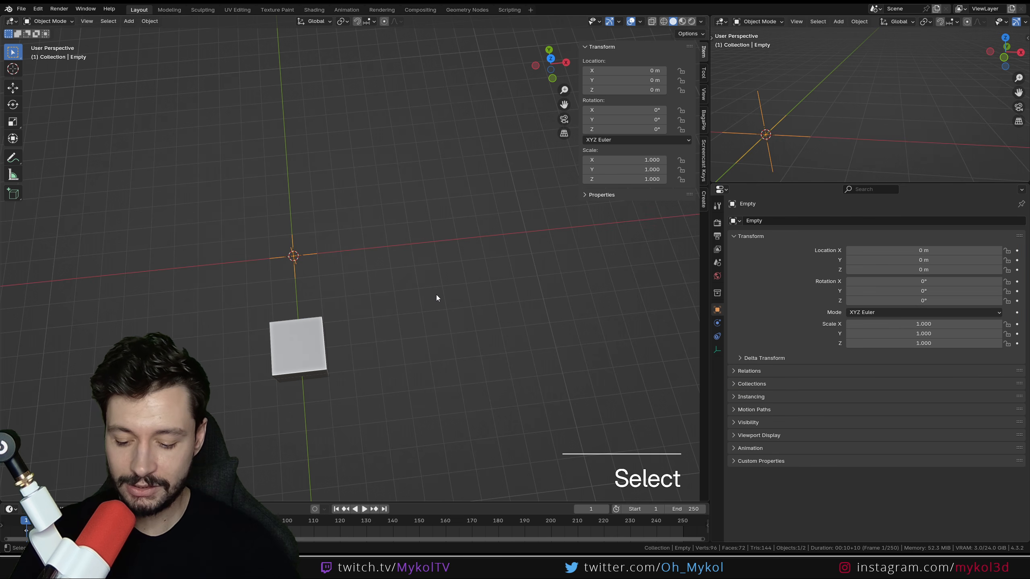
Step: Try rotating the empty about the Z axis by 360 divided by 12 as a numeric expression, cancelling both attempts
text(rz)
text(36012)
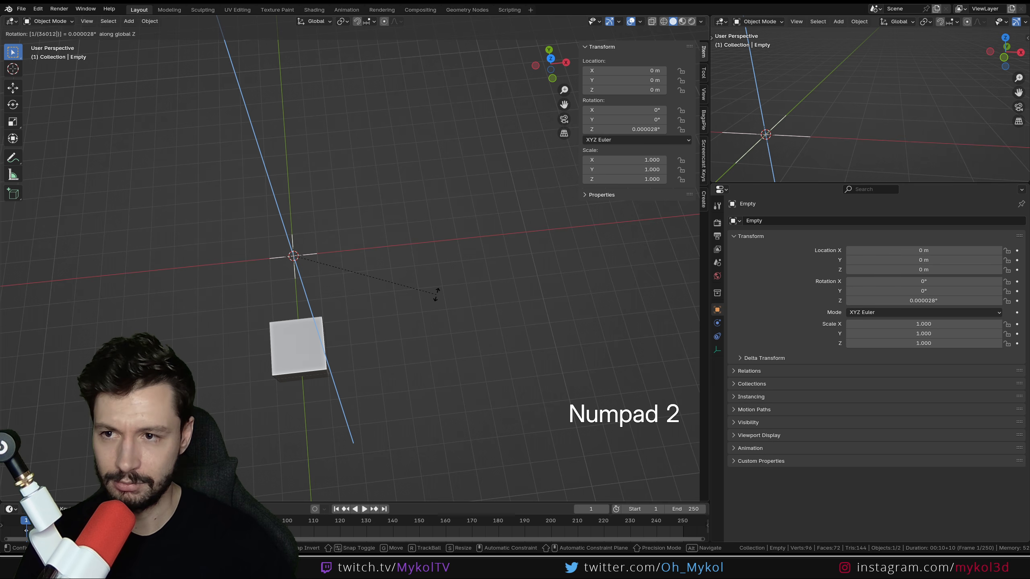
key(Escape)
text(rz)
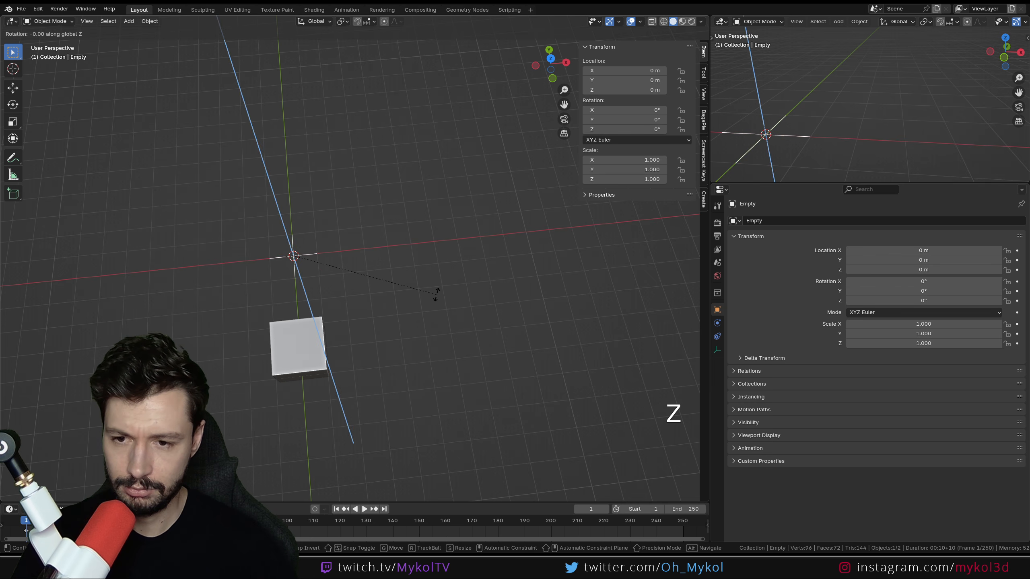
text(360)
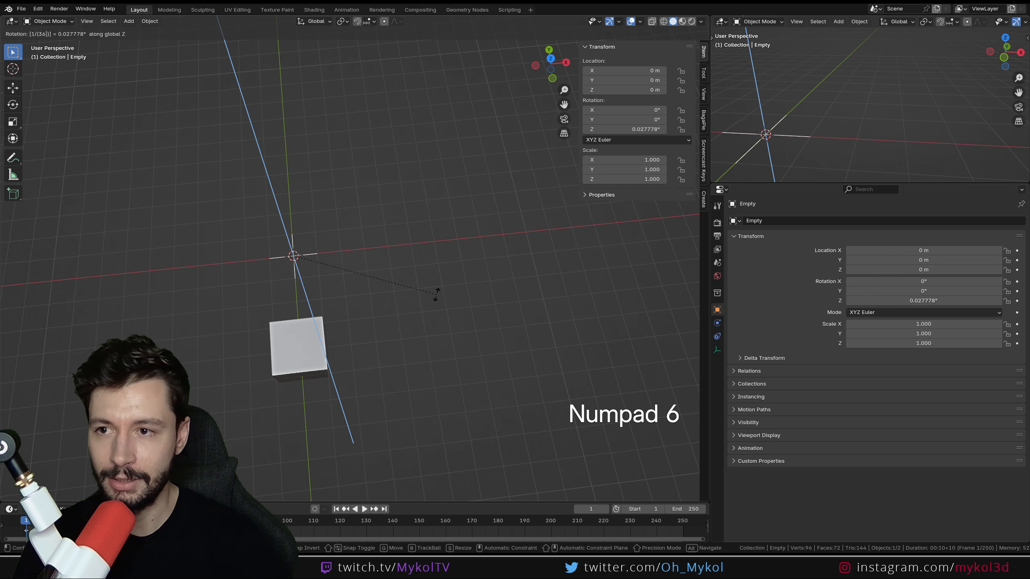
key(Escape)
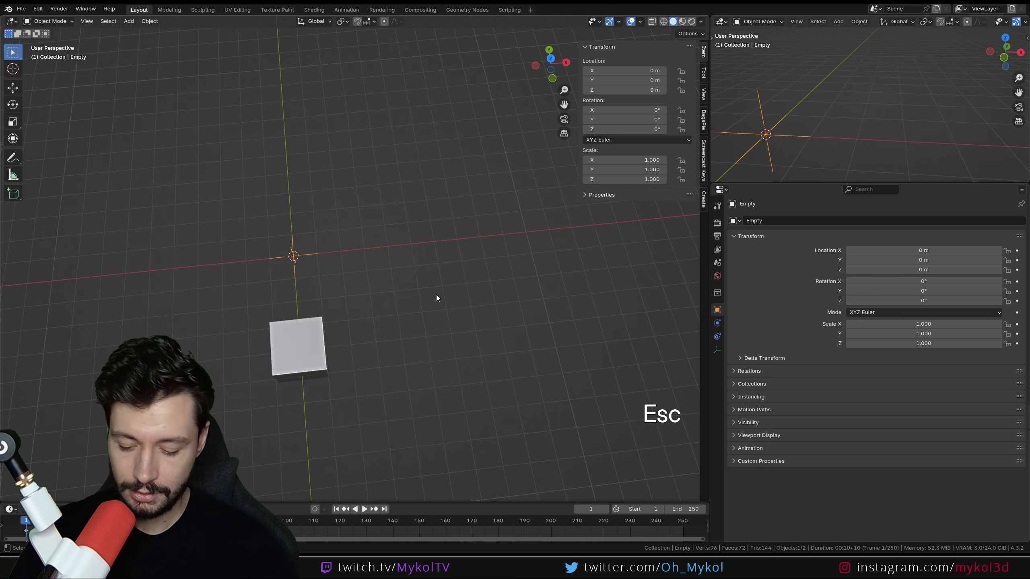
Step: Open the Windows calculator (Calculatrice) and calculate 360/12
key(super)
text(calculatrice)
key(Return)
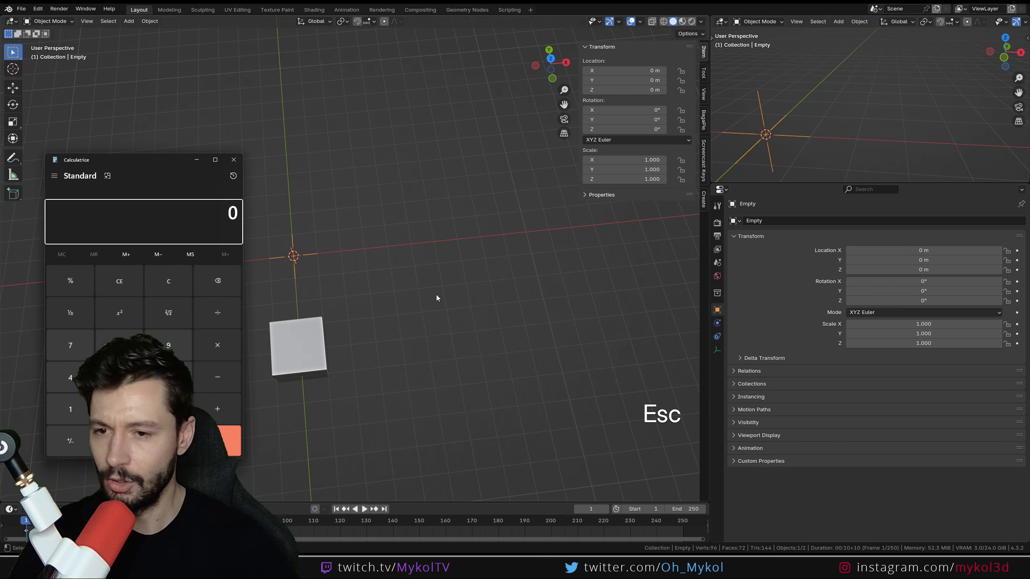
text(360/12)
key(Return)
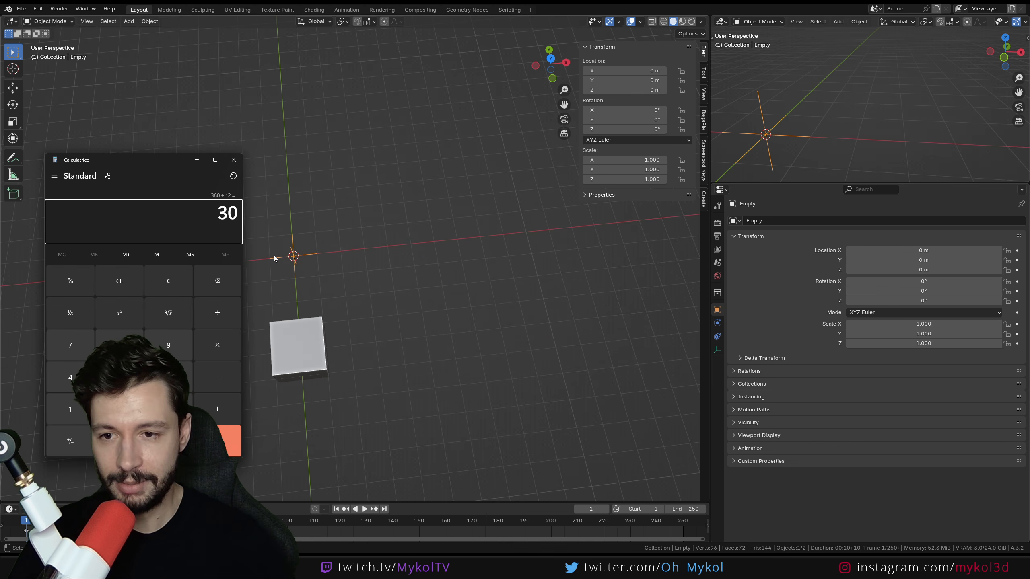
Step: Close the calculator and rotate the empty 30° about the global Z axis
click(234, 159)
text(rz)
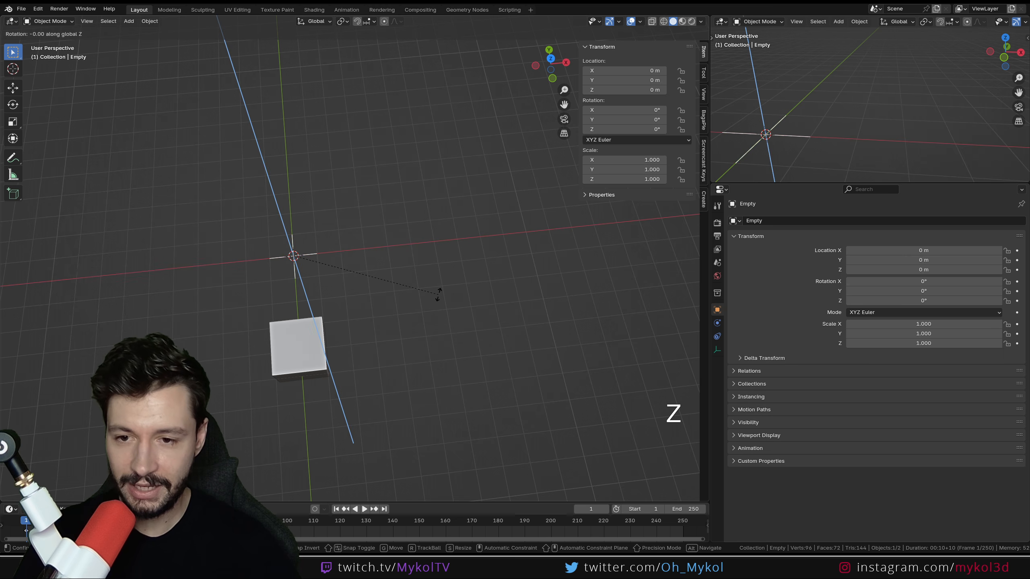
text(30)
key(KP_Enter)
middle_drag(215, 292, 308, 349)
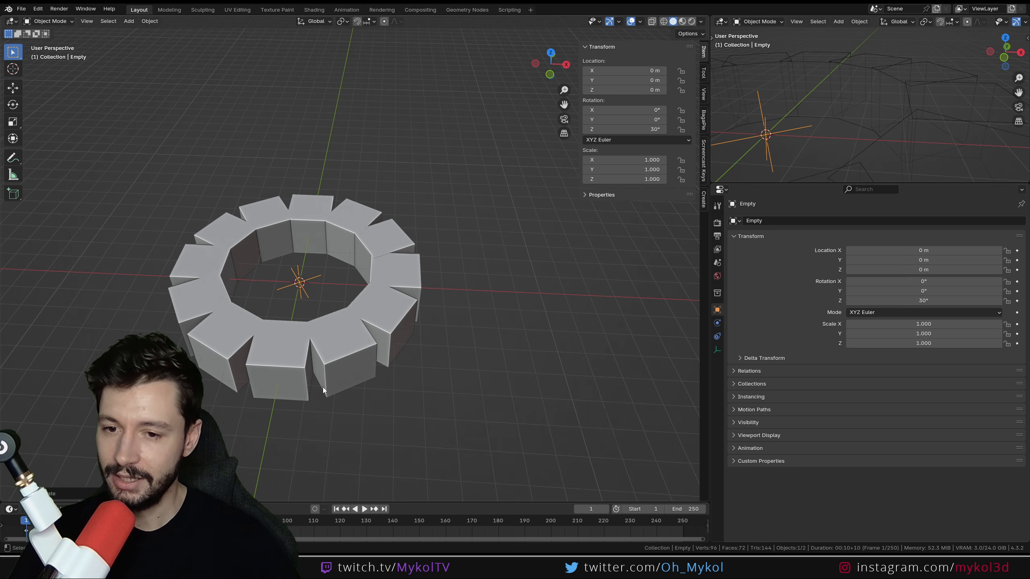
scroll(357, 388, up, 2)
middle_drag(394, 233, 347, 342)
Step: Edit the arrayed cube's mesh, select all of it and scale it down along Z into a flat tile
key(Tab)
click(347, 343)
key(Tab)
middle_drag(359, 405, 354, 391)
click(355, 392)
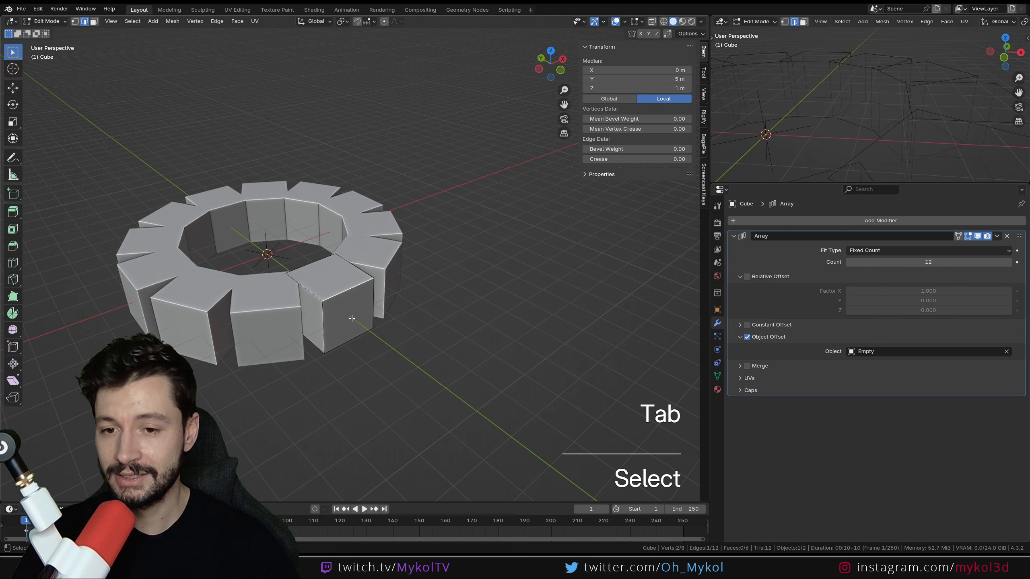
key(Tab)
key(Tab)
key(a)
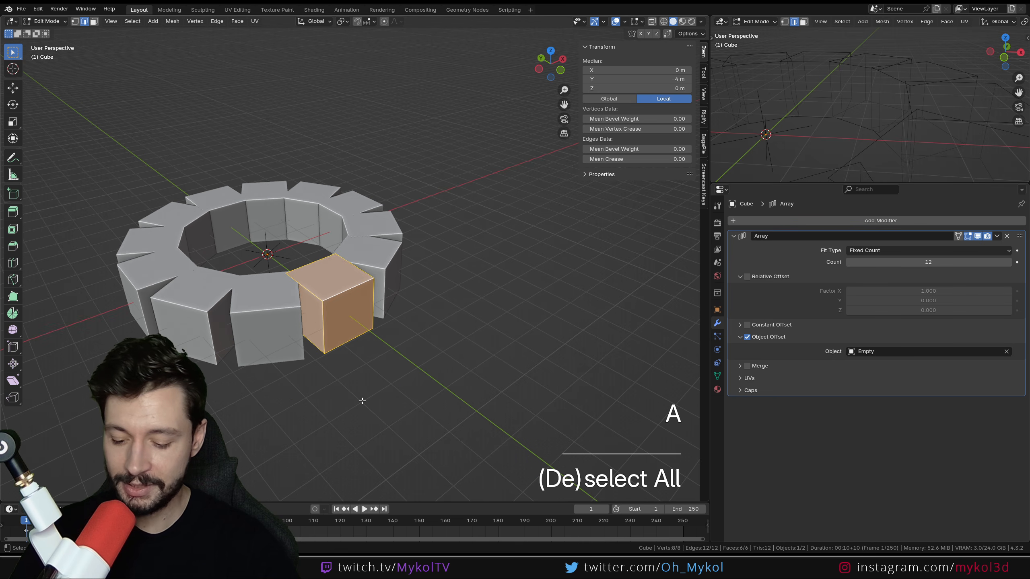
key(s)
key(z)
click(347, 348)
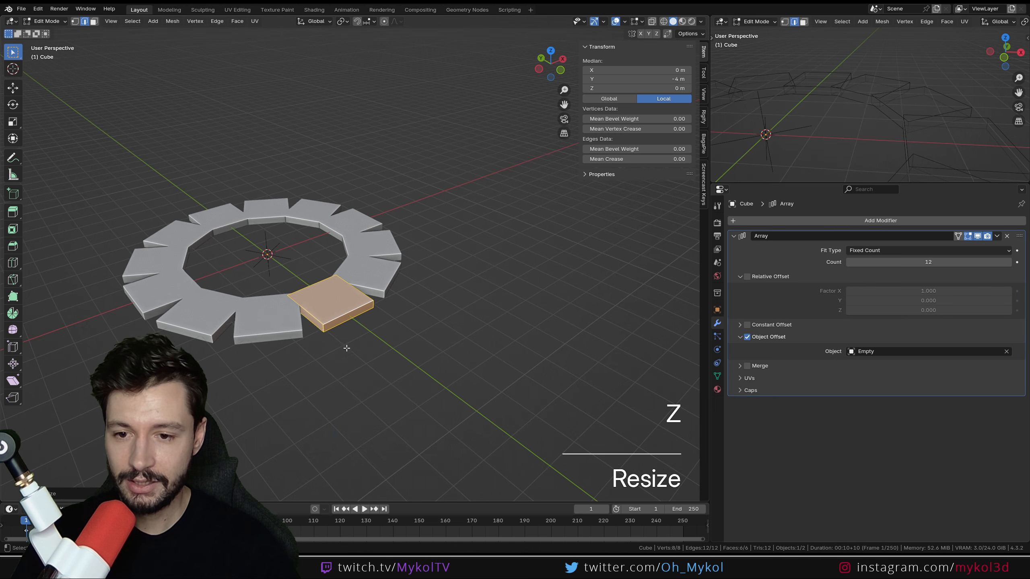
Step: Rotate the flattened tile mesh about 35° around the global X axis to slope it outward
middle_drag(346, 347, 395, 350)
key(r)
key(x)
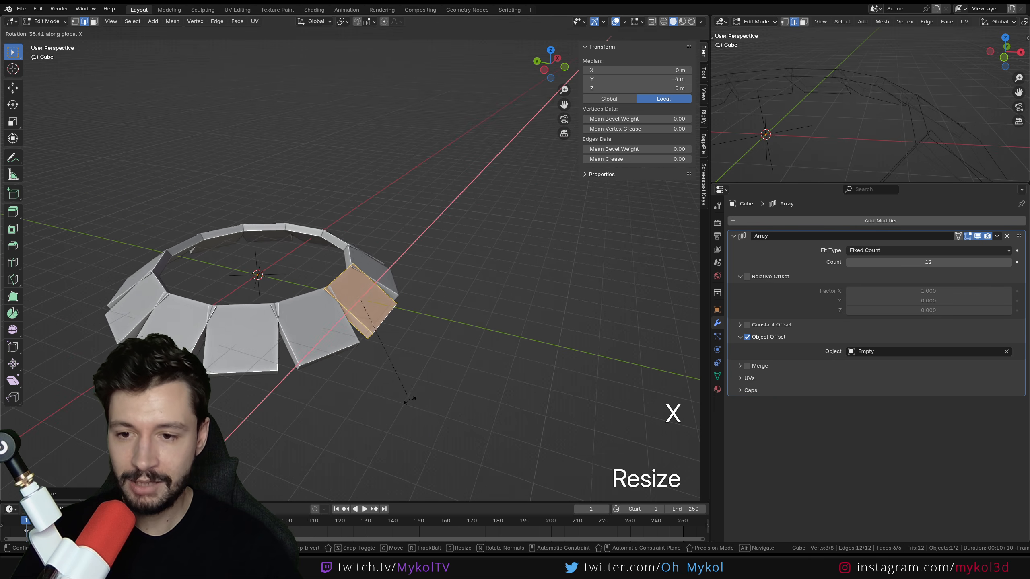
click(409, 399)
scroll(305, 370, up, 5)
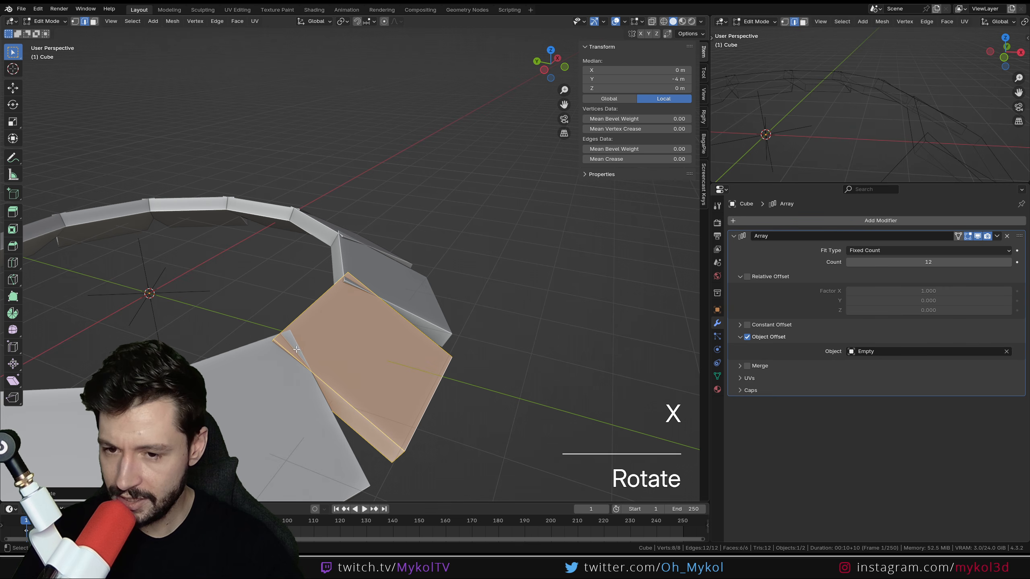
scroll(294, 324, down, 3)
Step: Scale the tile narrower along X to stop the inner corners overlapping, and return to Object Mode
middle_drag(294, 324, 357, 327)
key(s)
key(x)
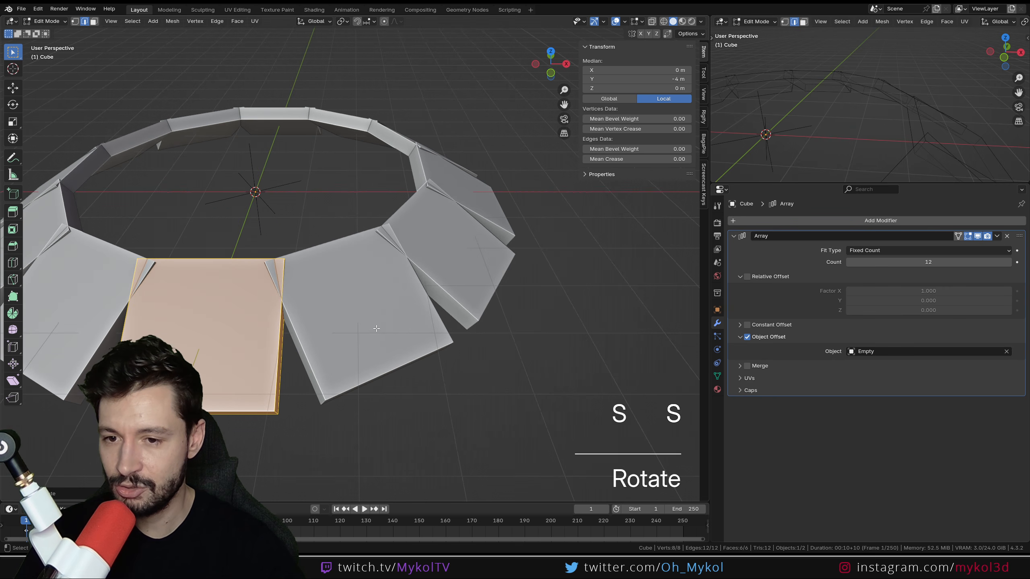
click(353, 331)
scroll(354, 331, down, 3)
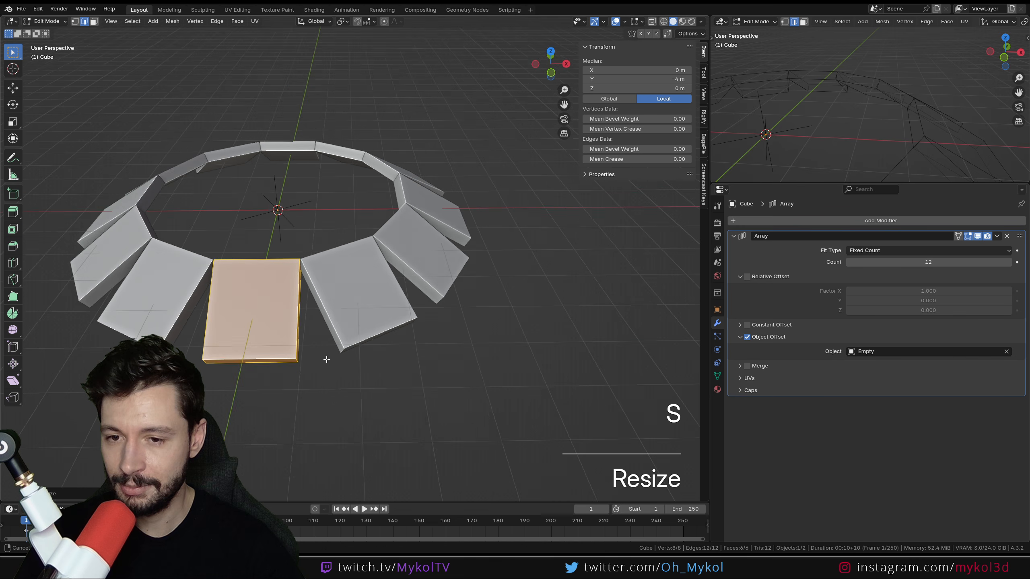
middle_drag(354, 330, 363, 382)
key(Tab)
click(364, 381)
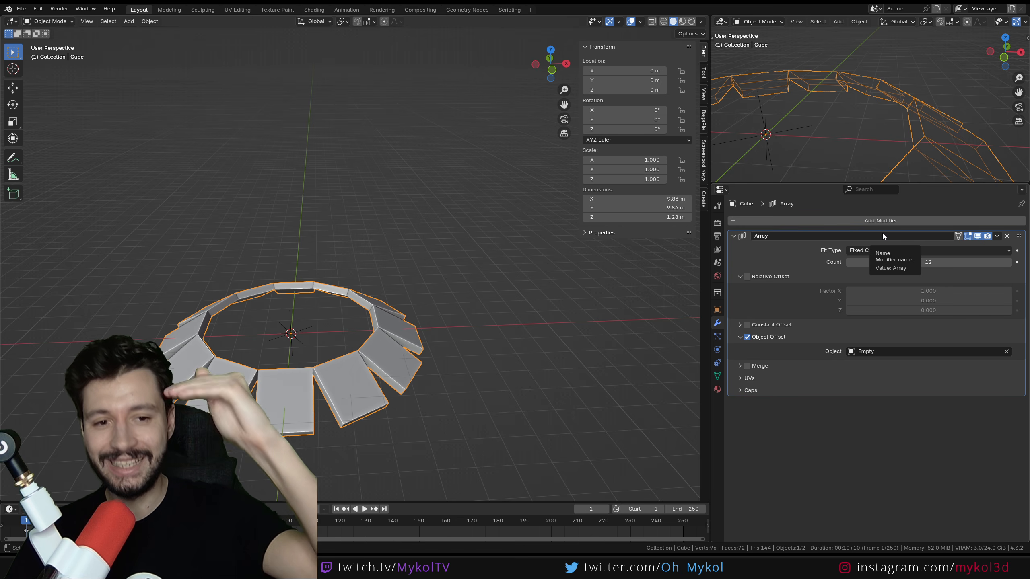
Step: Add a second Array modifier to the ring with relative offset factors X 0 and Y 1
click(876, 221)
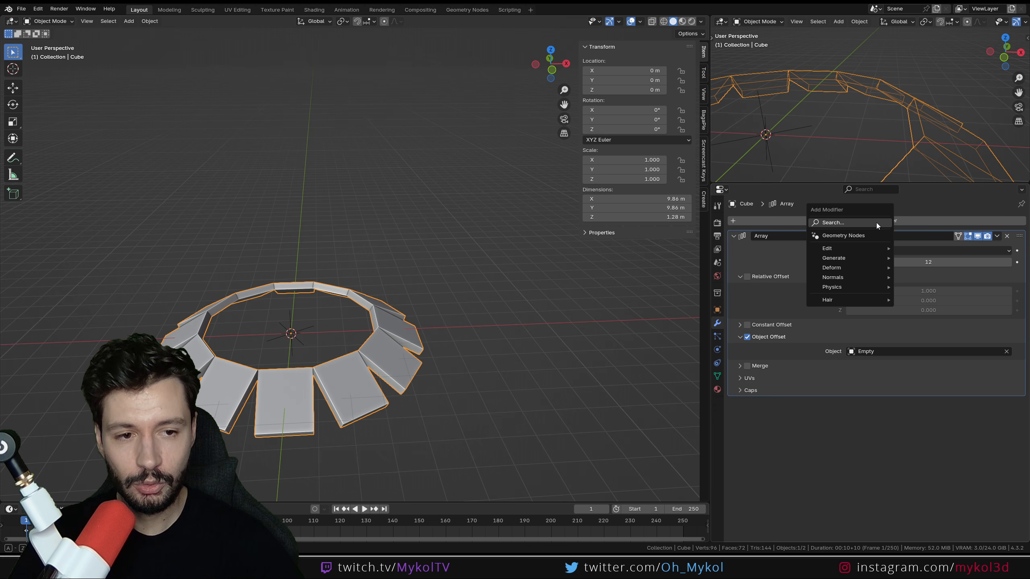
click(876, 223)
click(858, 242)
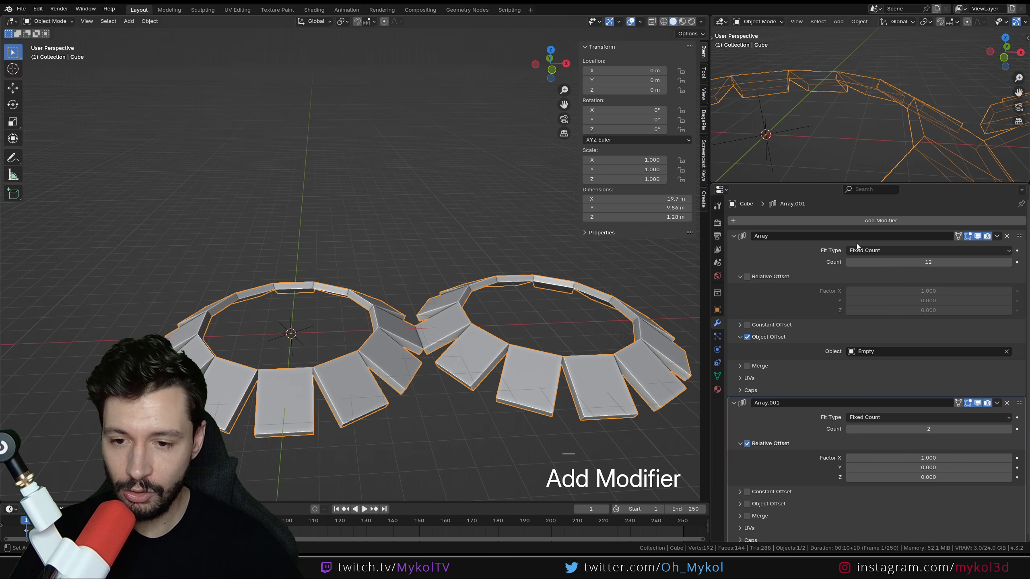
scroll(784, 414, down, 1)
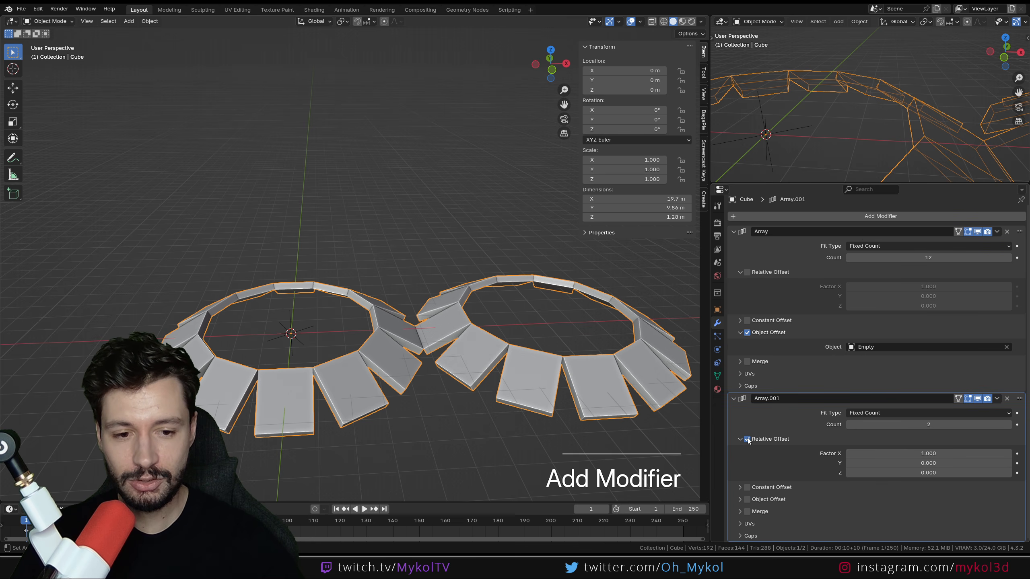
click(932, 453)
text(0)
key(Return)
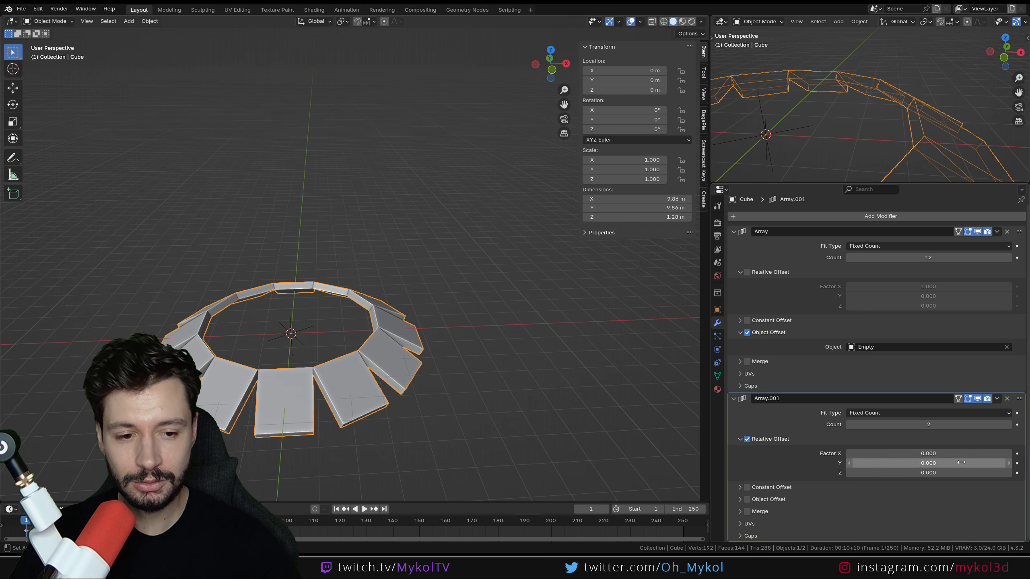
click(962, 463)
text(1)
key(Return)
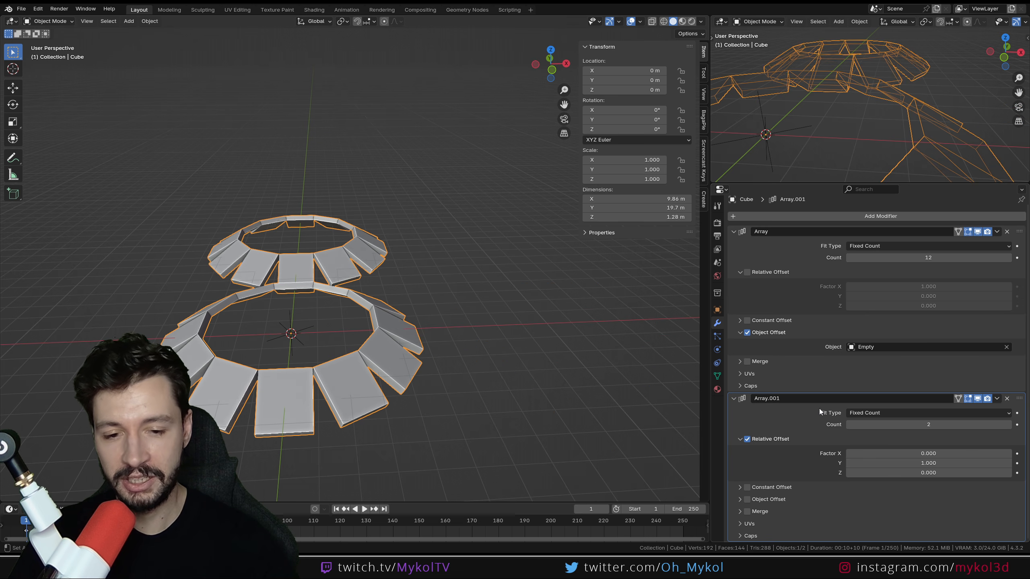
Step: Set the second array's relative offset factors to Y 0 and Z 1.4 to stack the rings vertically
click(923, 460)
text(0)
key(Return)
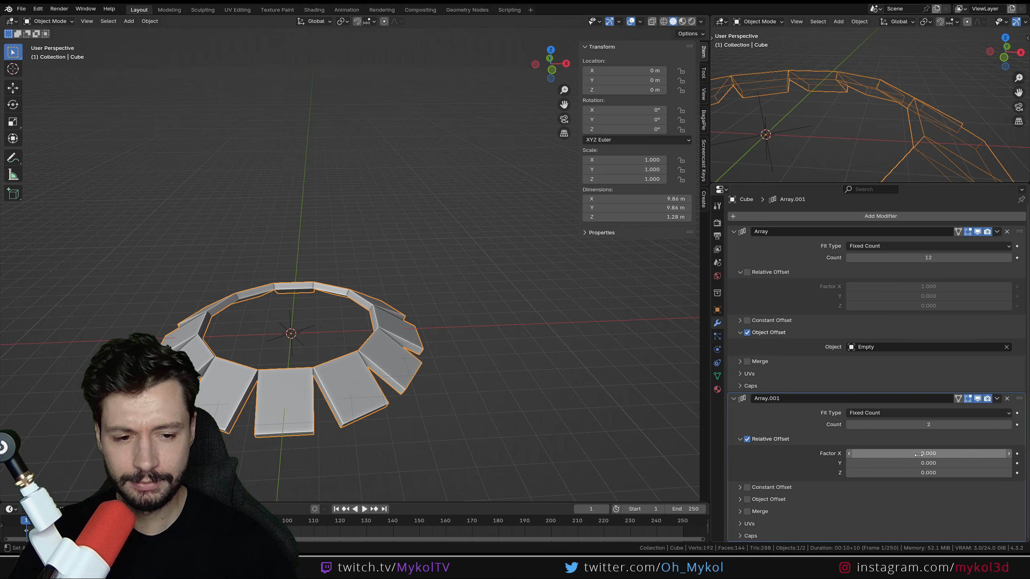
click(932, 472)
text(1)
key(Return)
middle_drag(370, 391, 333, 370)
drag(957, 473, 977, 473)
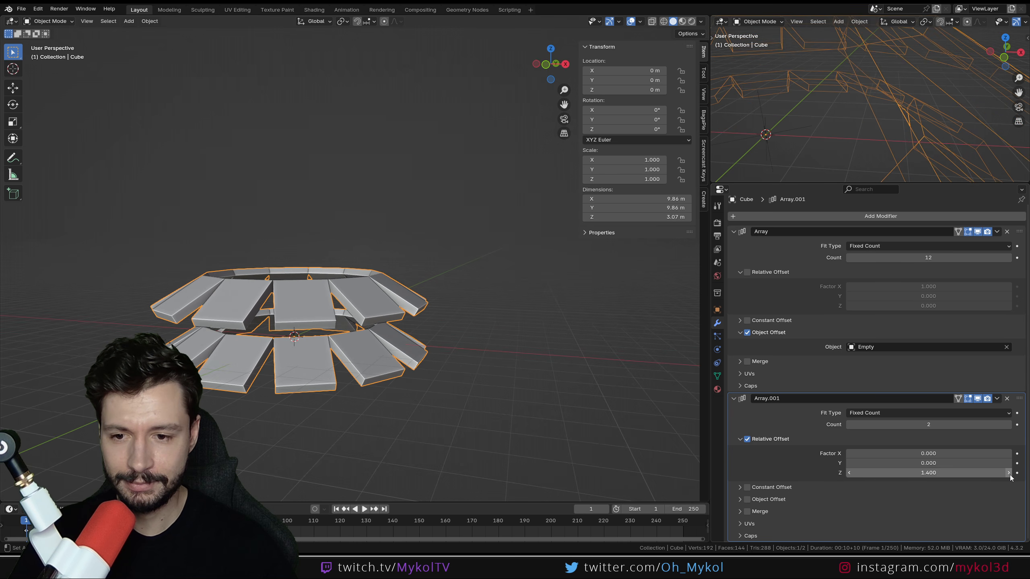
Step: Raise the second array's count to 5 and remove that modifier again
click(1008, 425)
click(1009, 424)
click(1009, 425)
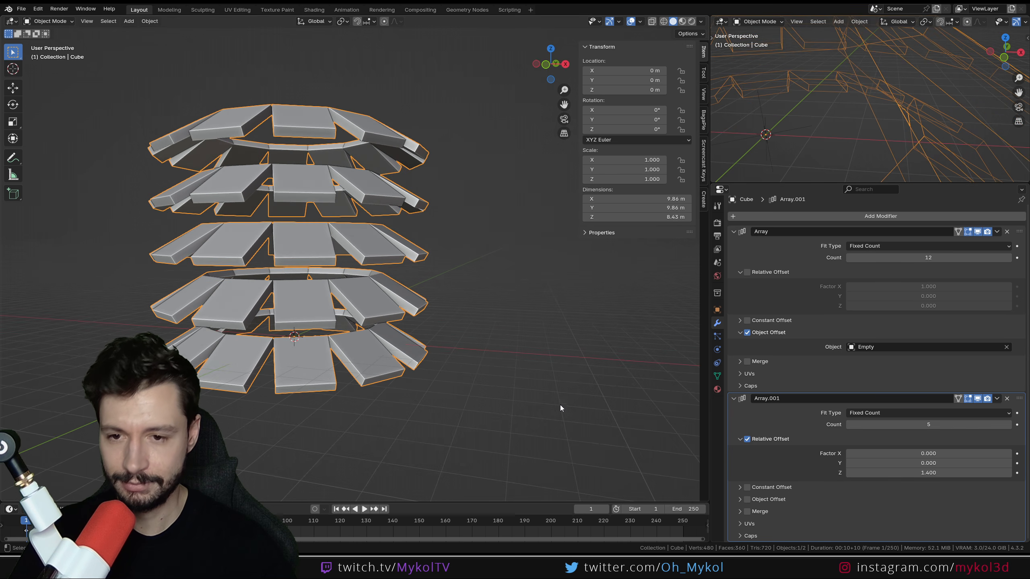
middle_drag(560, 405, 527, 414)
key(ctrl+x)
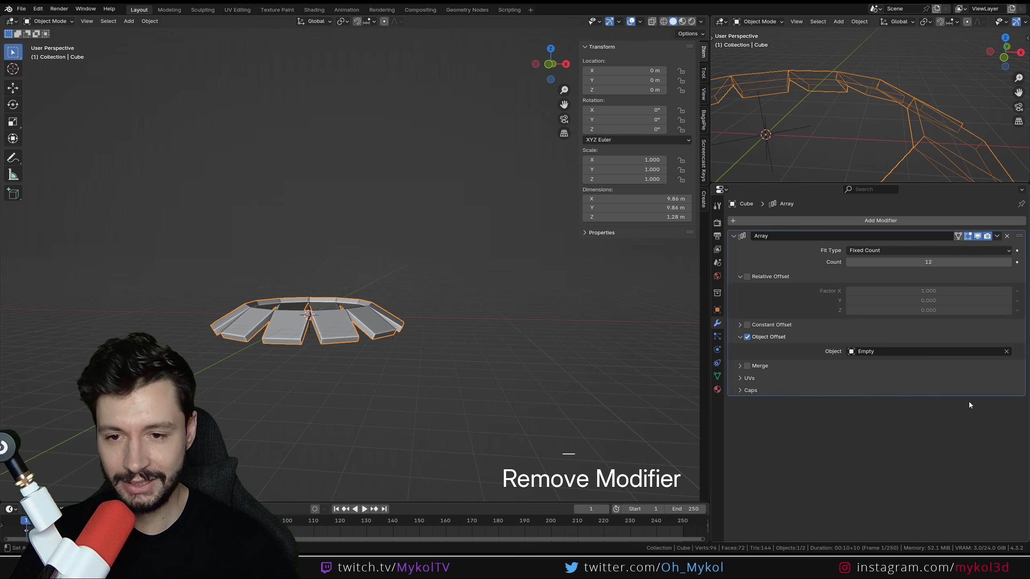
Step: Add a Single Arrow empty at the centre of the ring
middle_drag(284, 325, 393, 353)
key(shift+a)
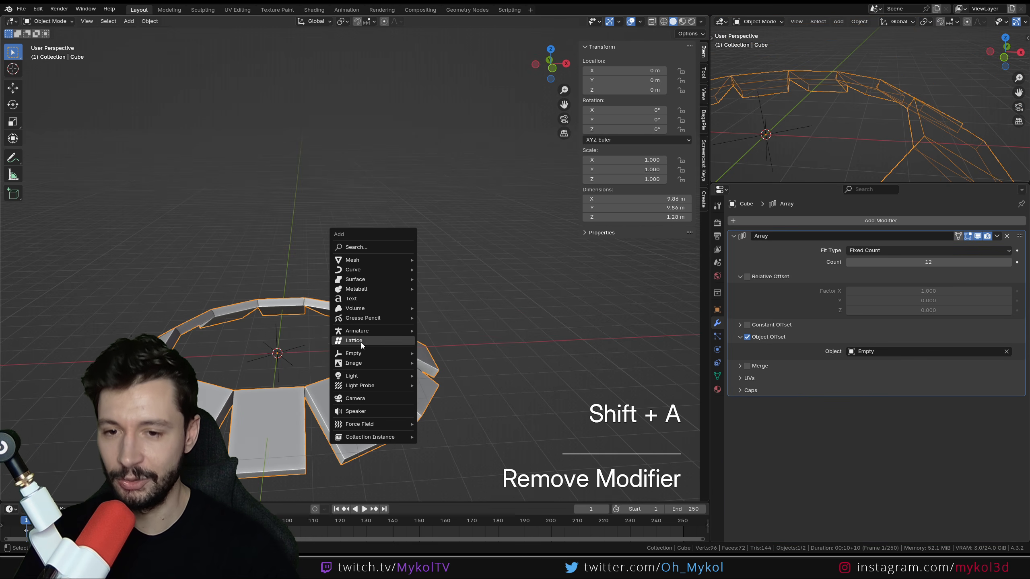
mouse_move(397, 352)
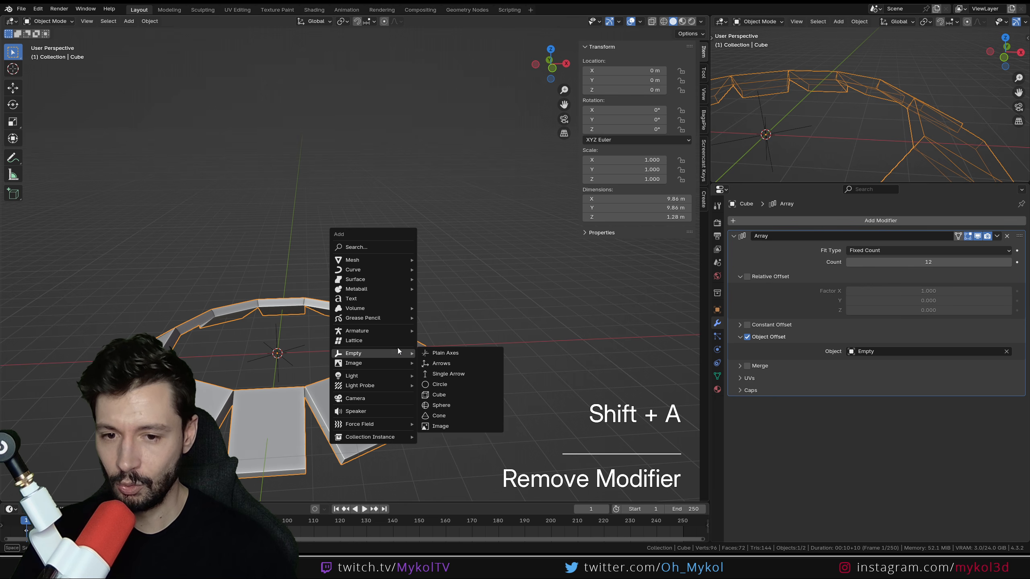
click(461, 375)
middle_drag(461, 375, 208, 315)
middle_drag(304, 353, 349, 343)
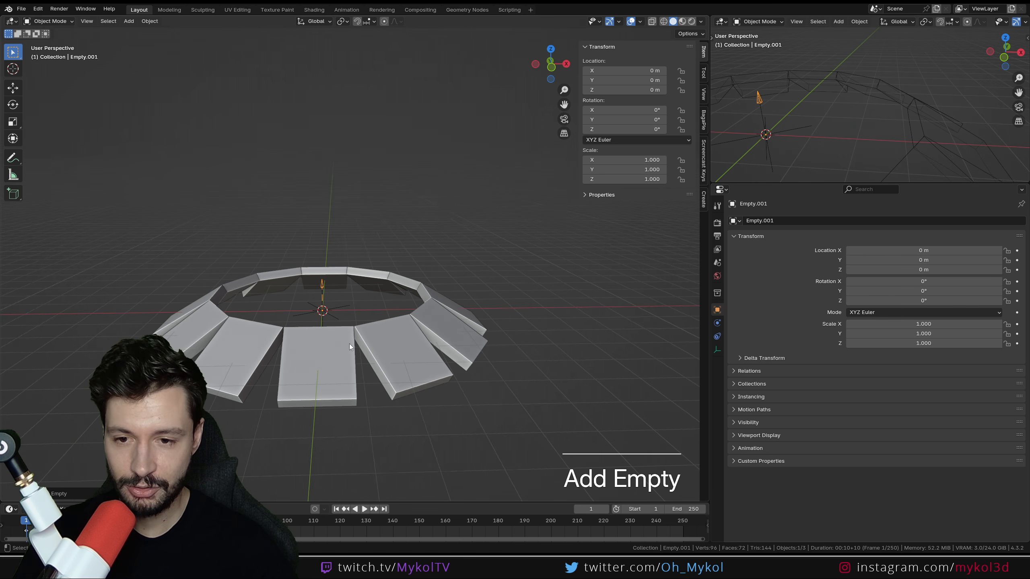
Step: Add a second Array modifier to the ring using Object Offset with Empty.001 instead of Relative Offset
click(349, 344)
click(864, 220)
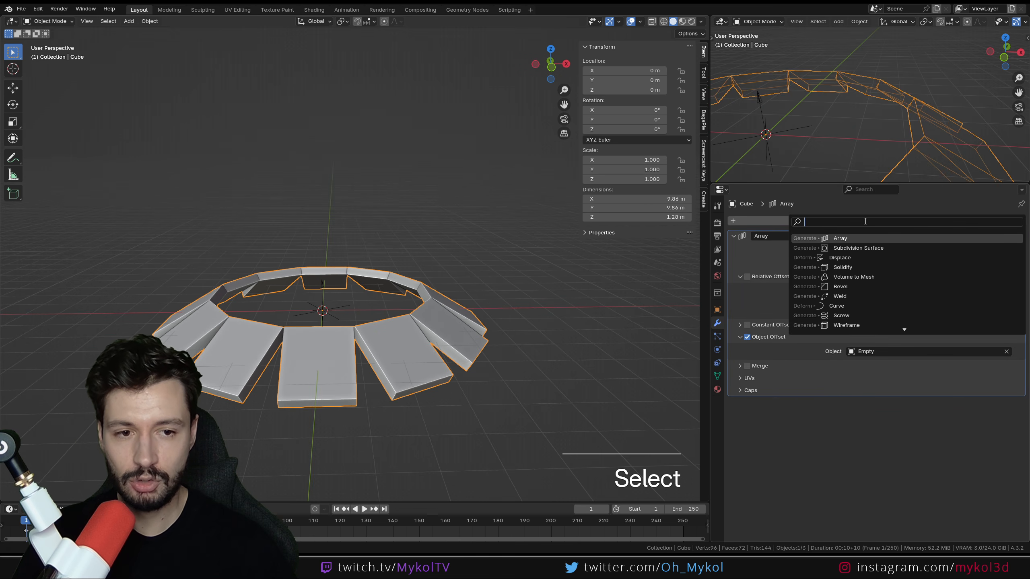
click(851, 236)
scroll(799, 459, down, 1)
click(747, 439)
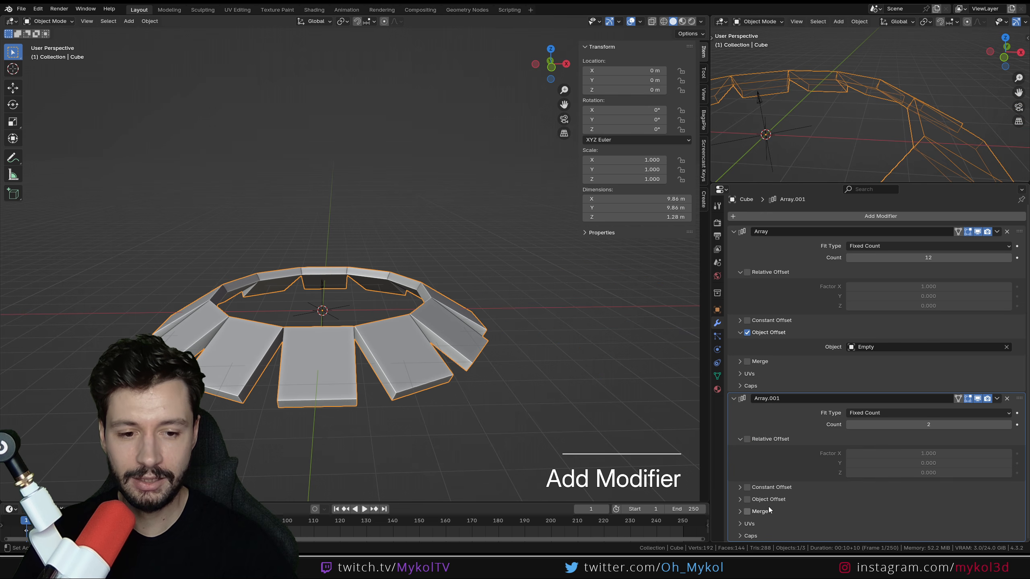
click(750, 499)
scroll(811, 487, down, 1)
click(894, 494)
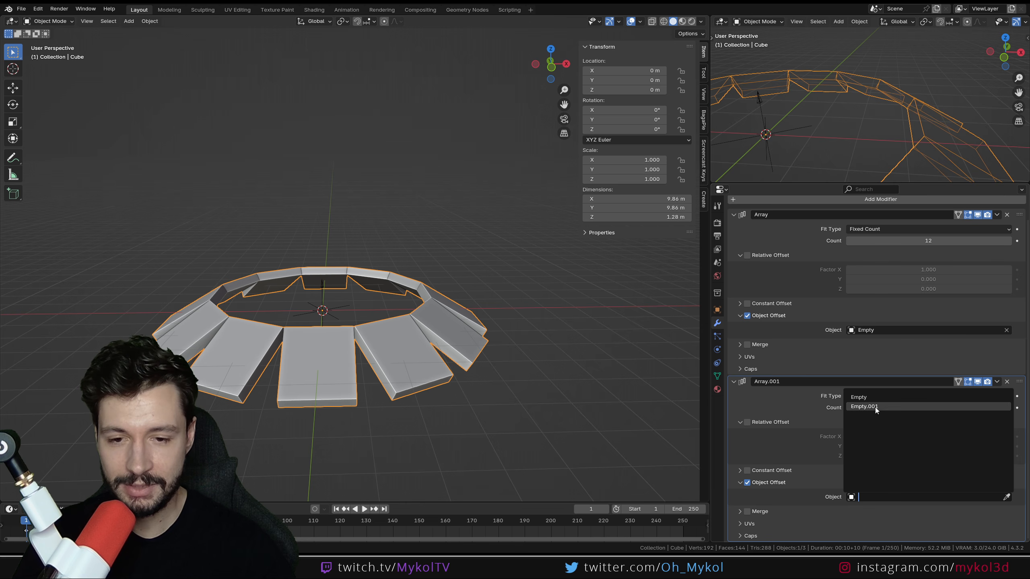
click(875, 407)
Step: Move the arrow empty up about 0.32 m along Z and rotate it about 6.7° around Z
click(323, 288)
key(g)
key(z)
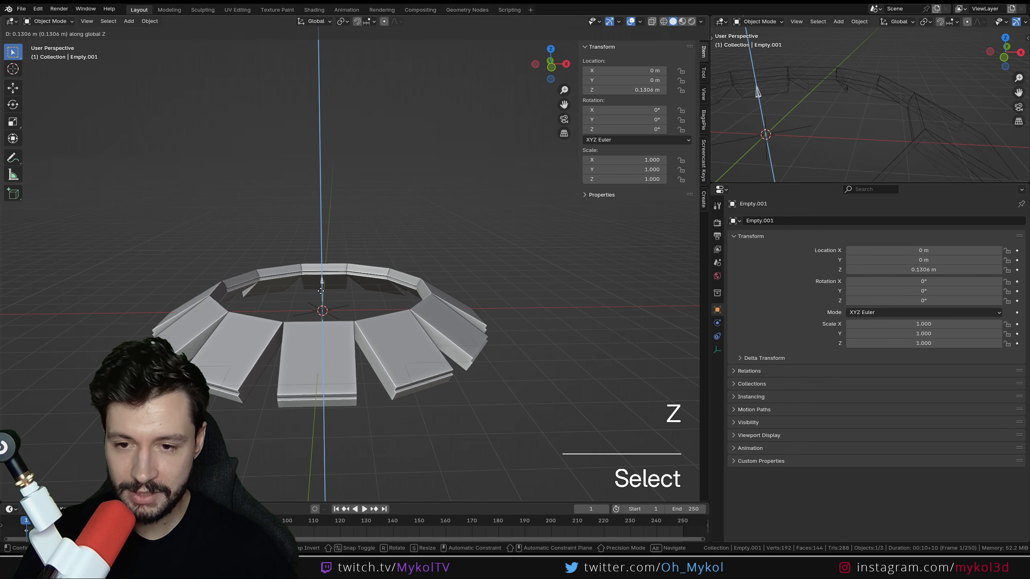
key(r)
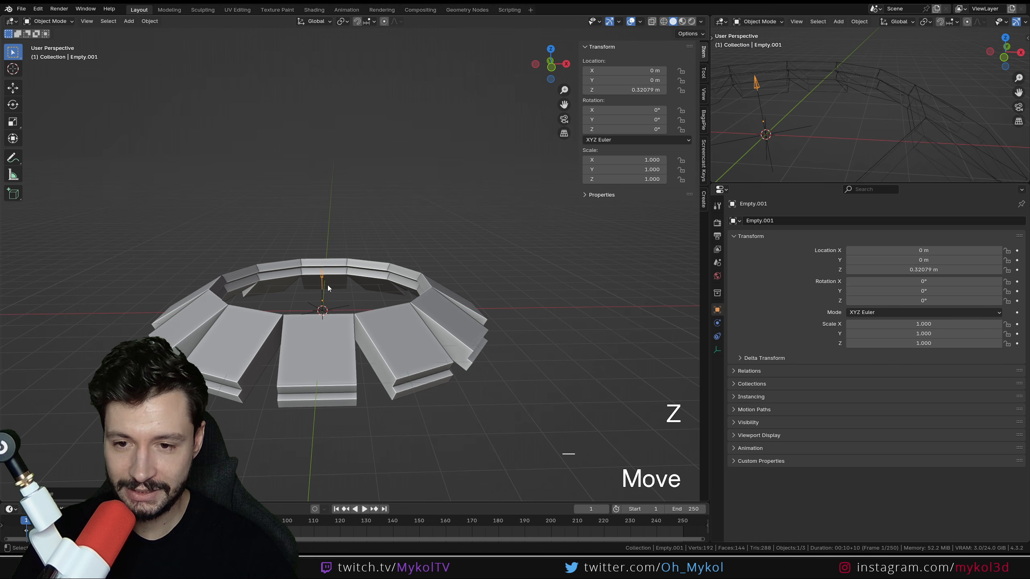
key(z)
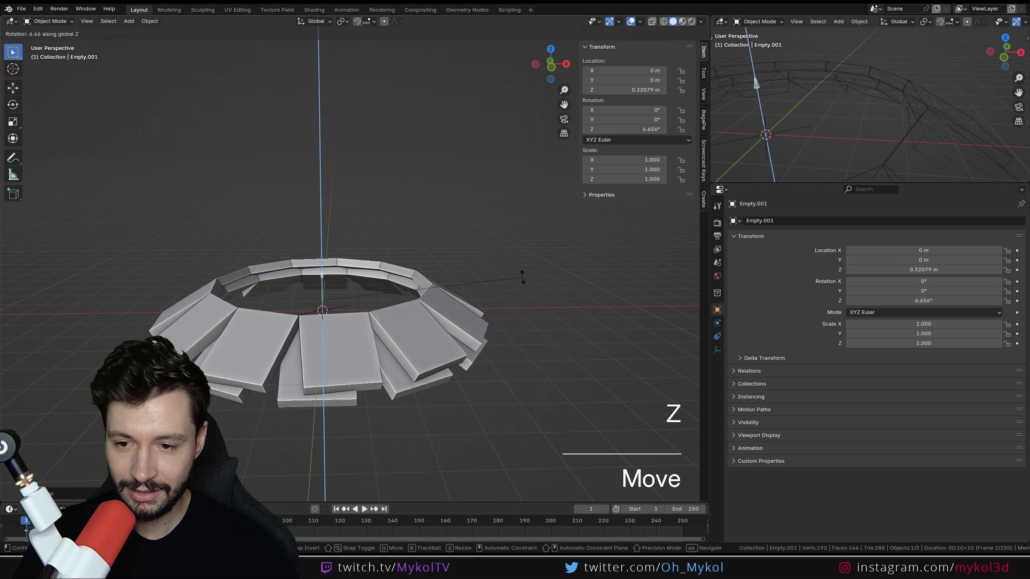
click(522, 278)
Step: Raise the ring's second array count to 12 and then 17, inspect the stacked rings, and remove that modifier
click(409, 338)
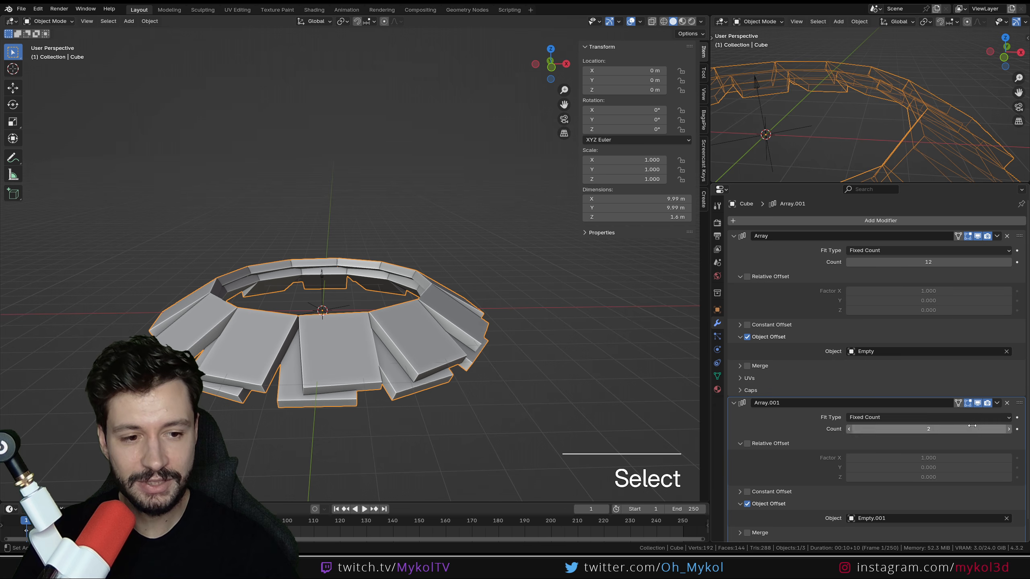
drag(1005, 429, 1029, 429)
middle_drag(454, 368, 312, 406)
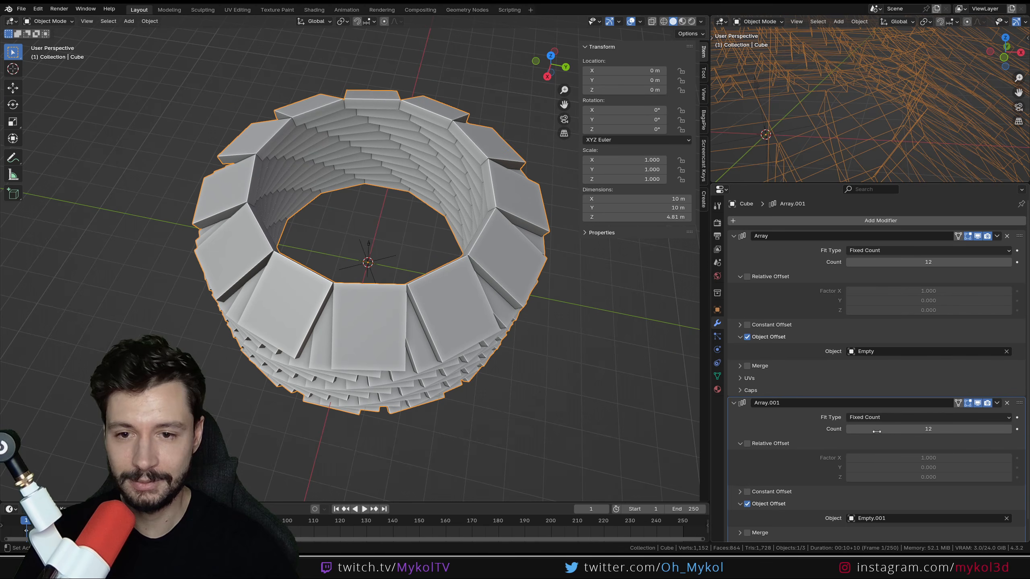
mouse_move(928, 429)
mouse_down()
mouse_move(1005, 429)
mouse_move(898, 429)
mouse_move(949, 429)
mouse_up()
middle_drag(539, 403, 436, 374)
click(472, 349)
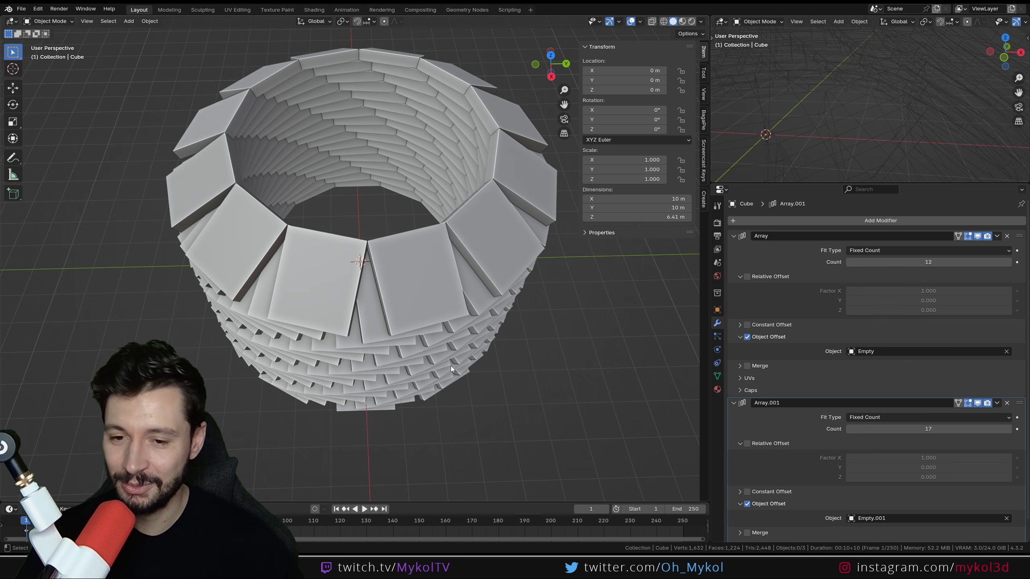
middle_drag(478, 356, 459, 324)
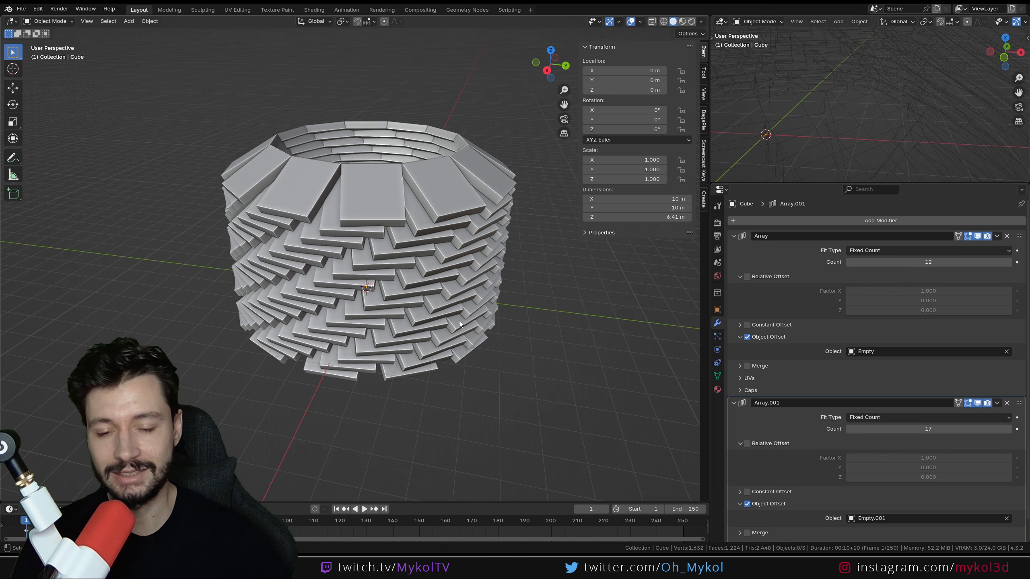
click(1007, 403)
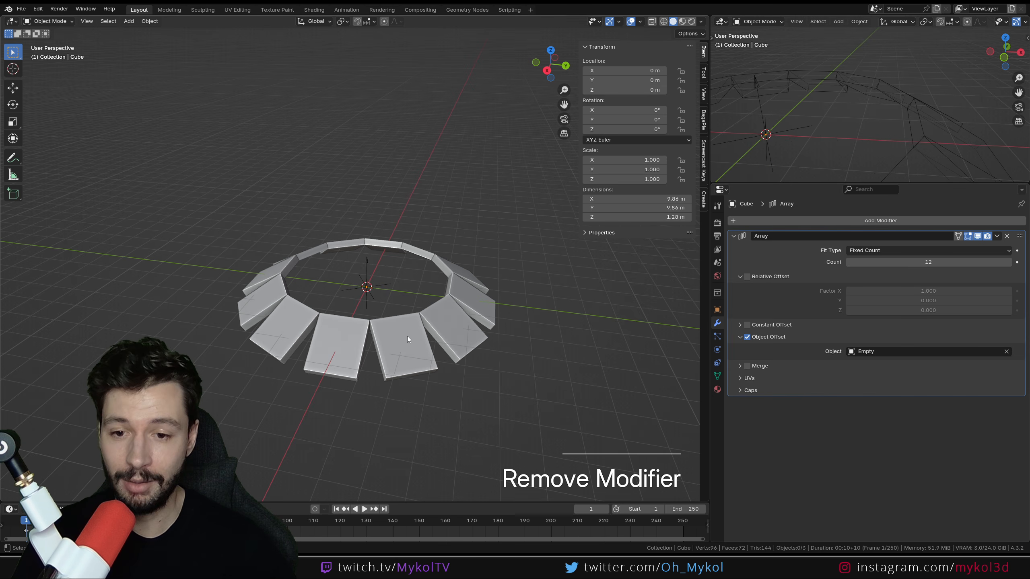
Step: Duplicate the whole tile mesh in Edit Mode and raise the copy about 0.15 m along Z
key(Tab)
middle_drag(351, 368, 407, 422)
key(a)
key(shift+d)
key(z)
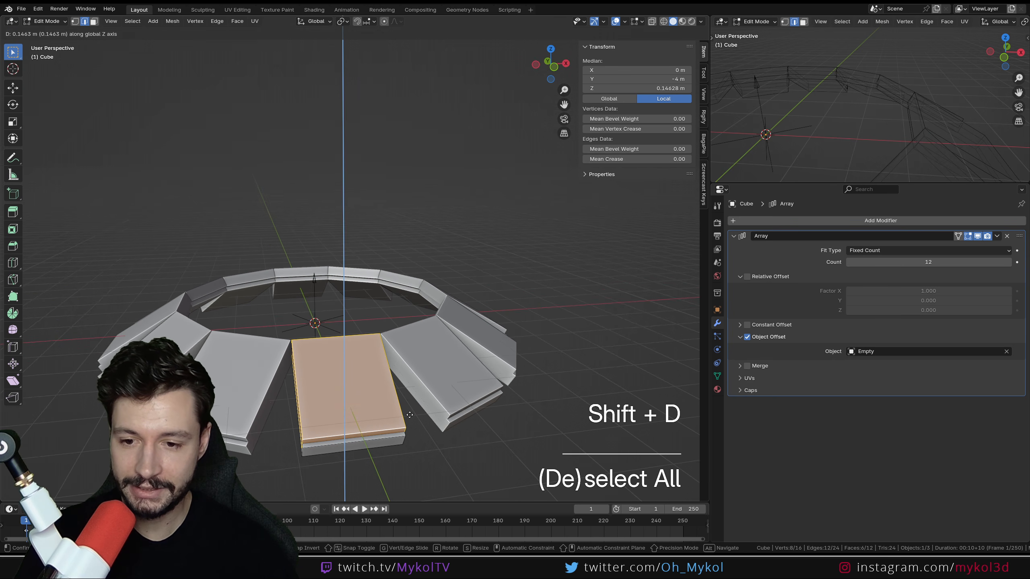
click(424, 412)
key(z)
Step: Rotate the duplicated tile around the Z axis and scale it down smaller than the original tile
key(r)
key(z)
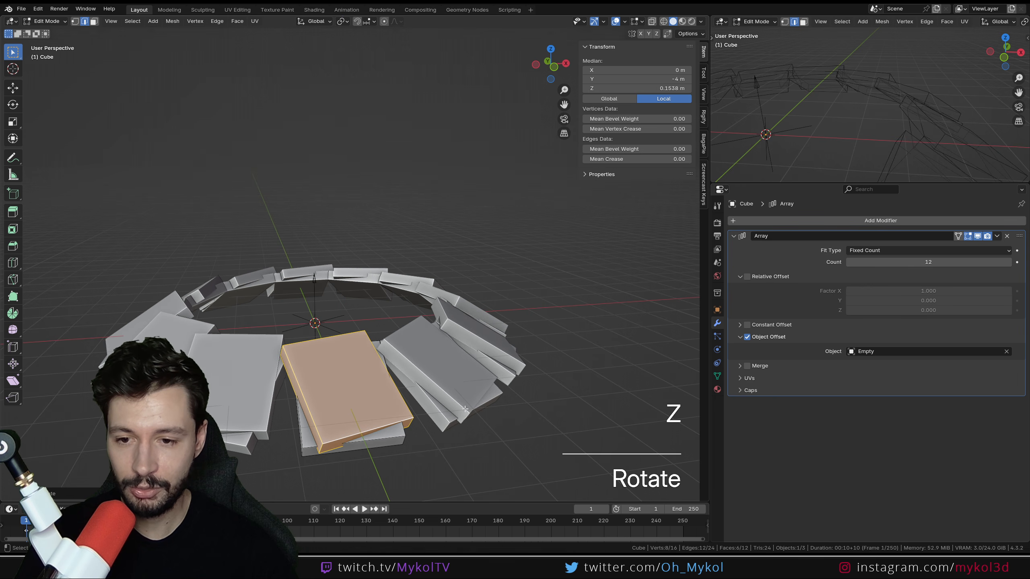
key(s)
click(423, 397)
Step: Move the small duplicate tile about 0.6 m along X and slightly upward, and return to Object Mode
middle_drag(424, 397, 391, 375)
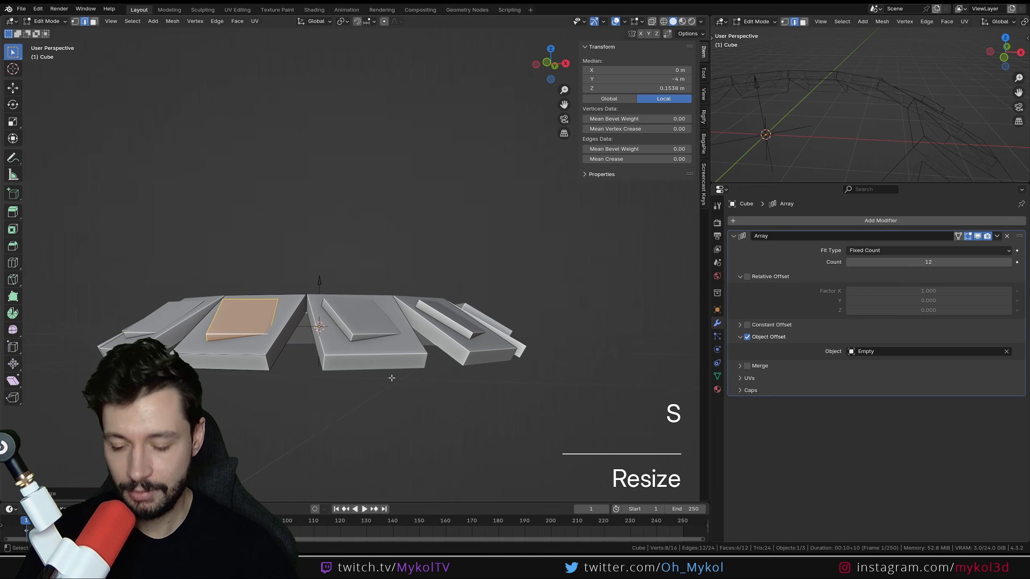
key(g)
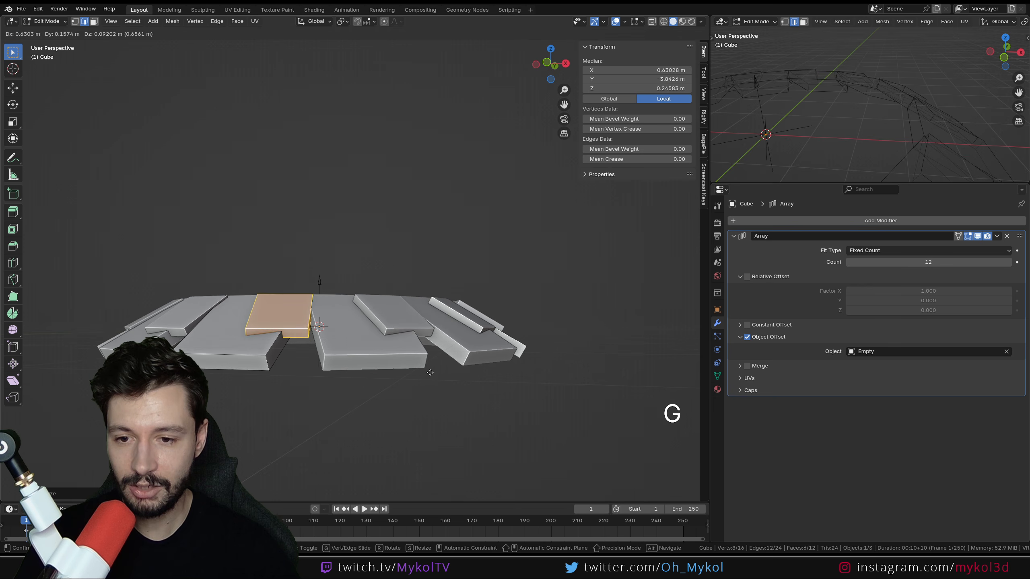
click(428, 368)
mouse_move(428, 368)
middle_down()
mouse_move(532, 439)
mouse_move(412, 440)
mouse_move(319, 416)
mouse_move(337, 413)
mouse_move(359, 453)
mouse_move(344, 471)
mouse_move(353, 424)
mouse_move(411, 364)
middle_up()
key(Tab)
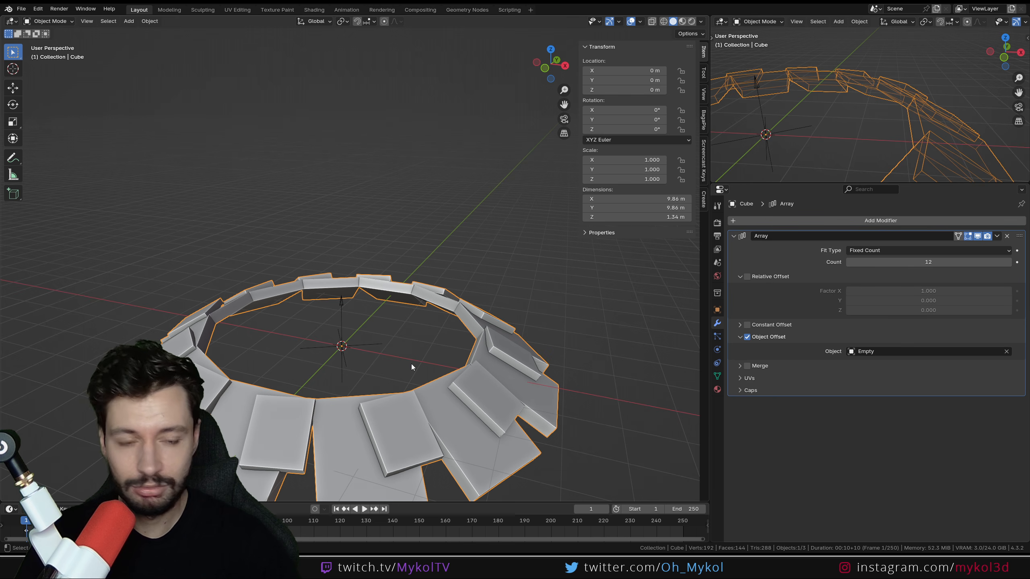
shift+middle_drag(404, 325, 339, 275)
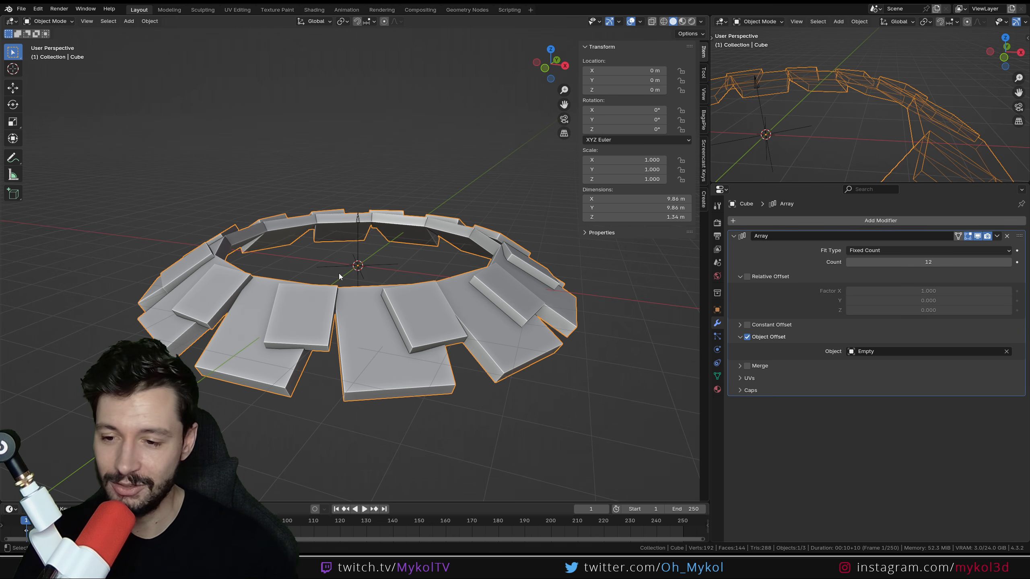
middle_drag(414, 301, 374, 341)
scroll(277, 337, up, 3)
scroll(277, 336, down, 4)
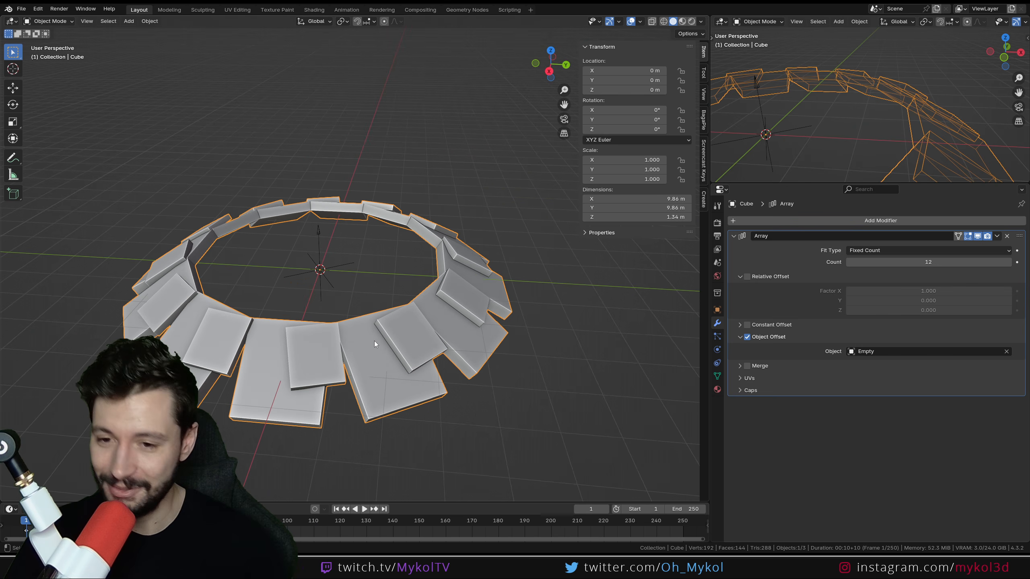